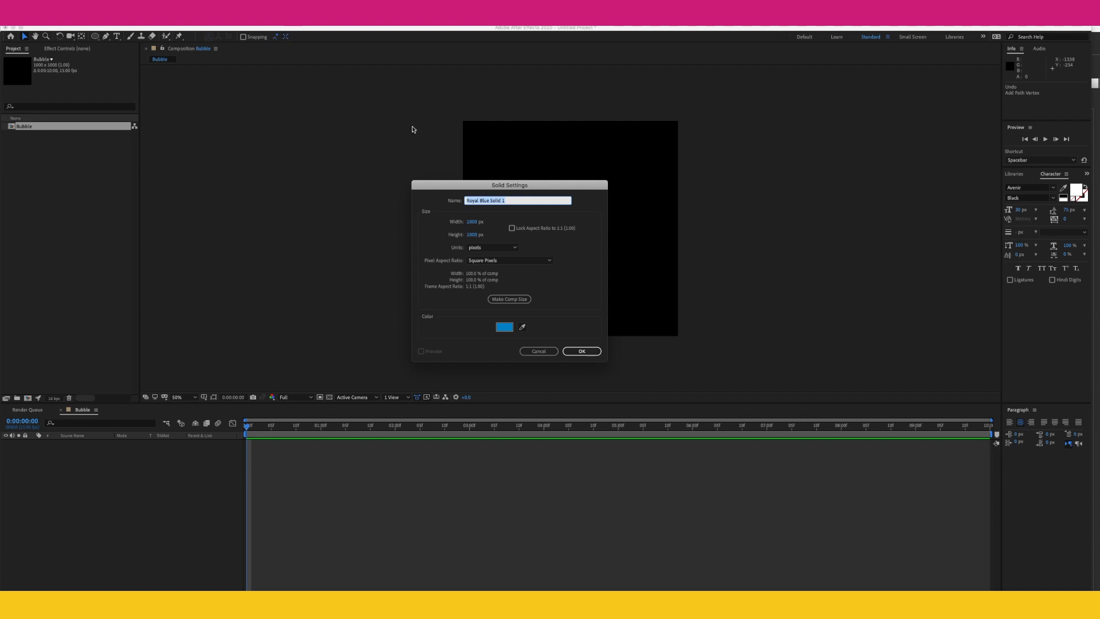
Create a 1000 × 1000 px royal blue solid as the background layer and lock it
click(586, 353)
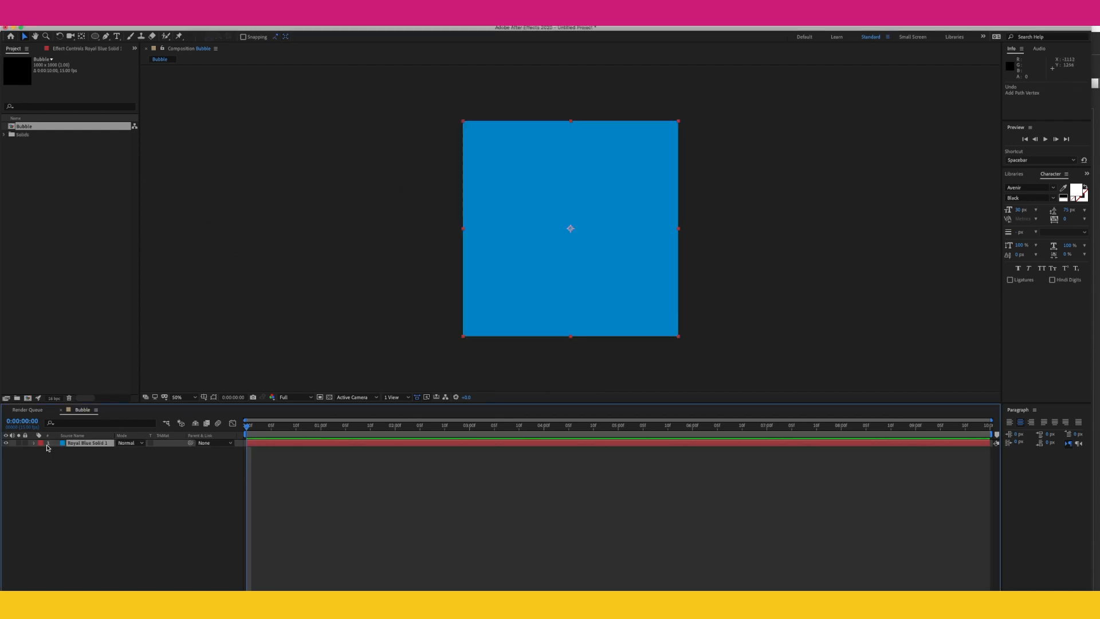
click(119, 496)
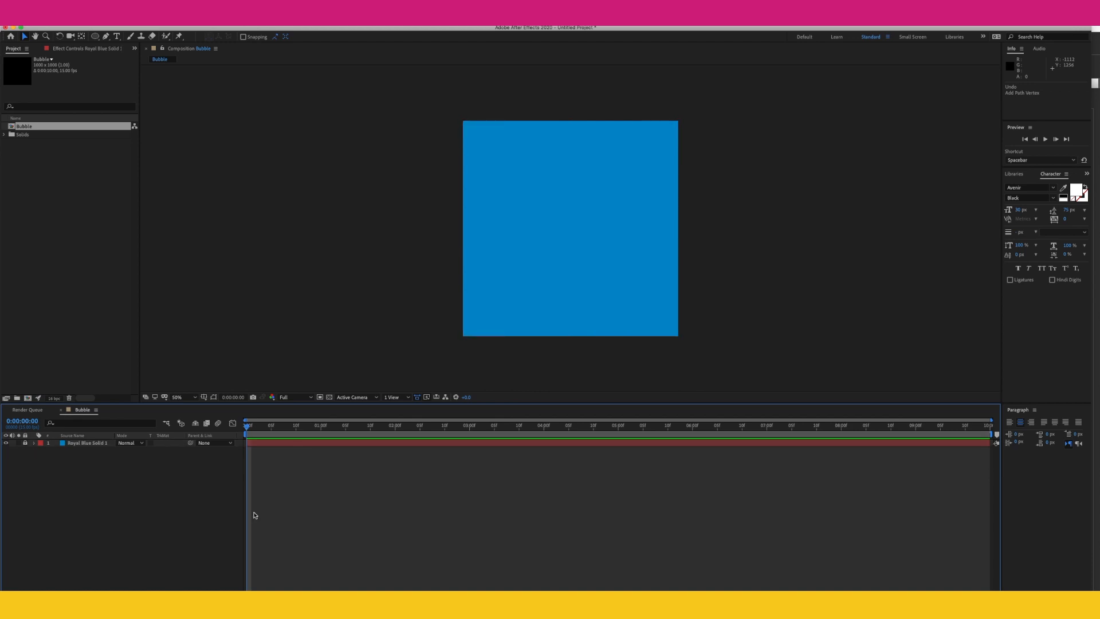
Draw a wide white ellipse in the middle of the composition and rename its shape group Bubble
click(96, 37)
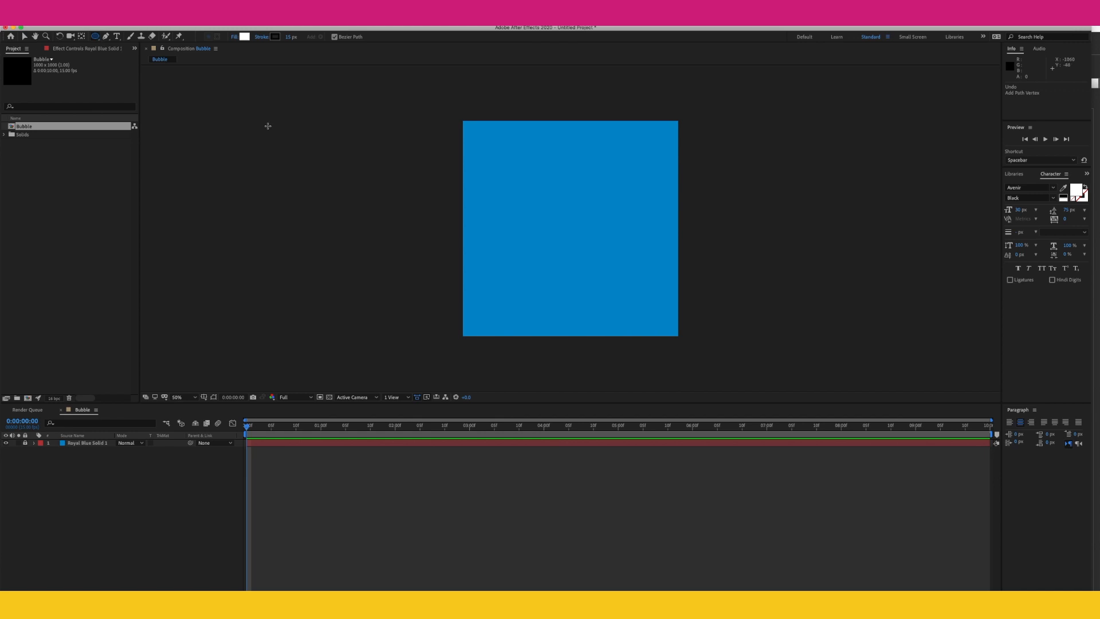
drag(494, 185, 645, 287)
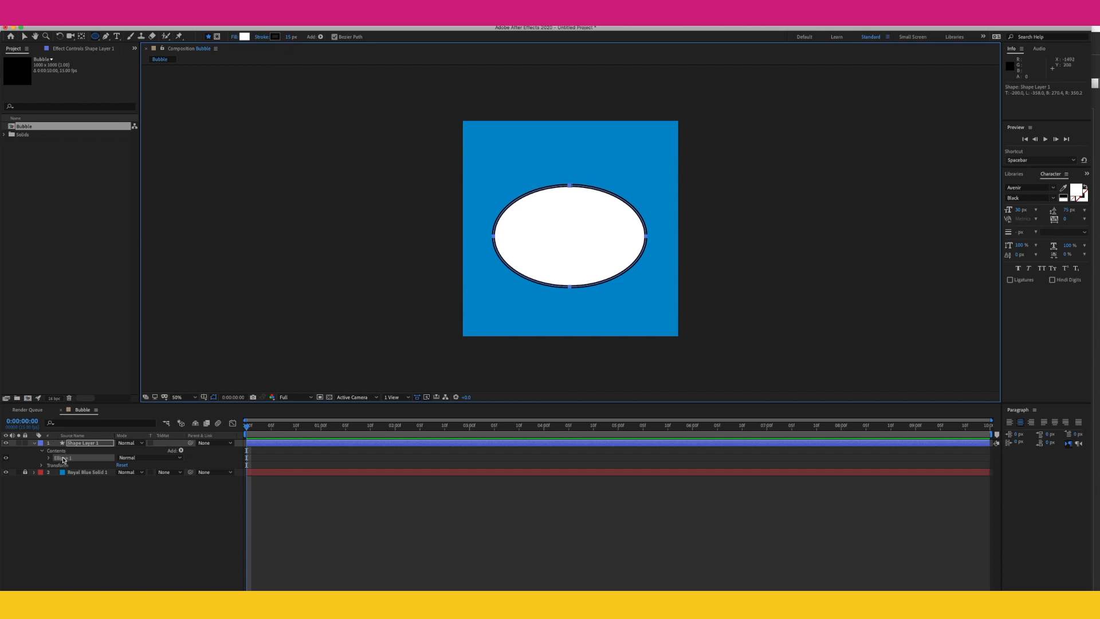
click(63, 453)
click(64, 458)
key(Return)
text(Bubb)
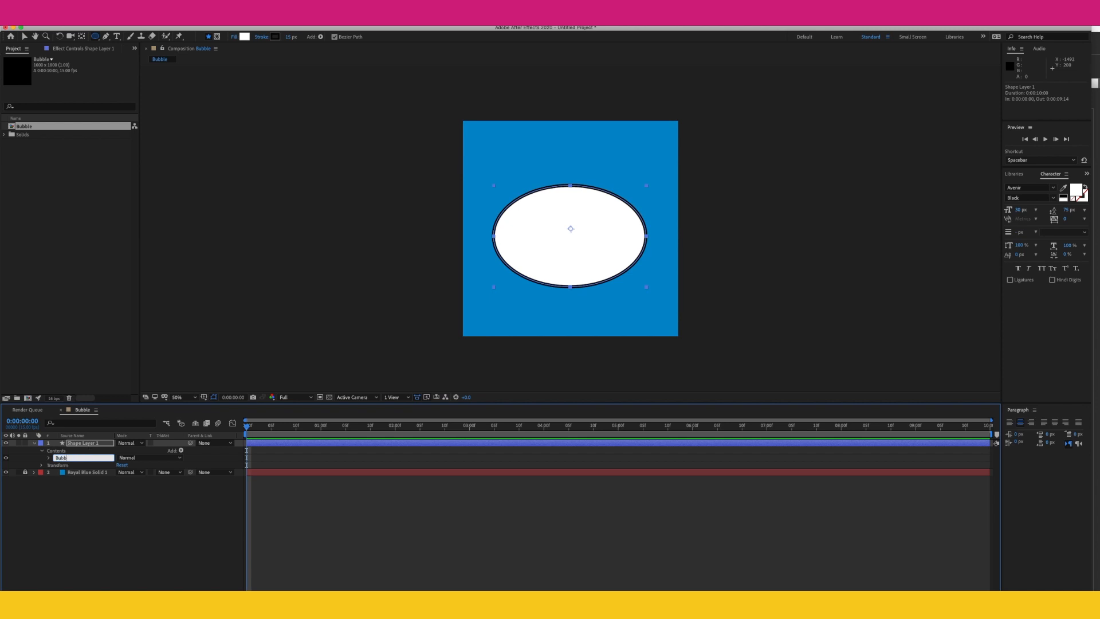
text(le)
key(Return)
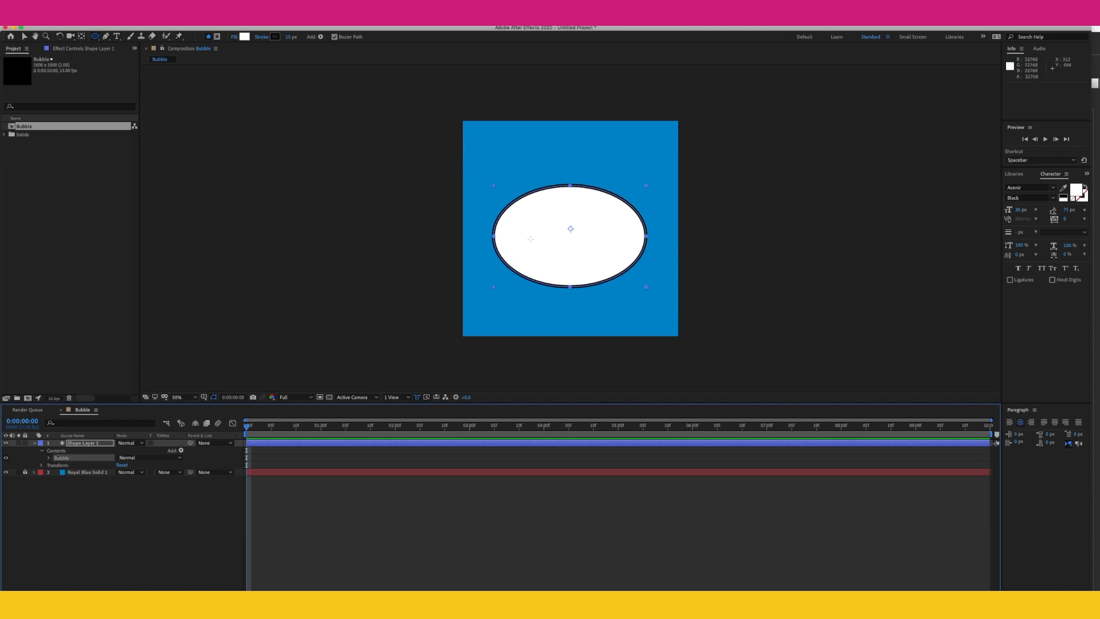
Draw a closed triangular tail overlapping the ellipse's lower right edge with the Pen tool and rename its shape group Spike
click(106, 37)
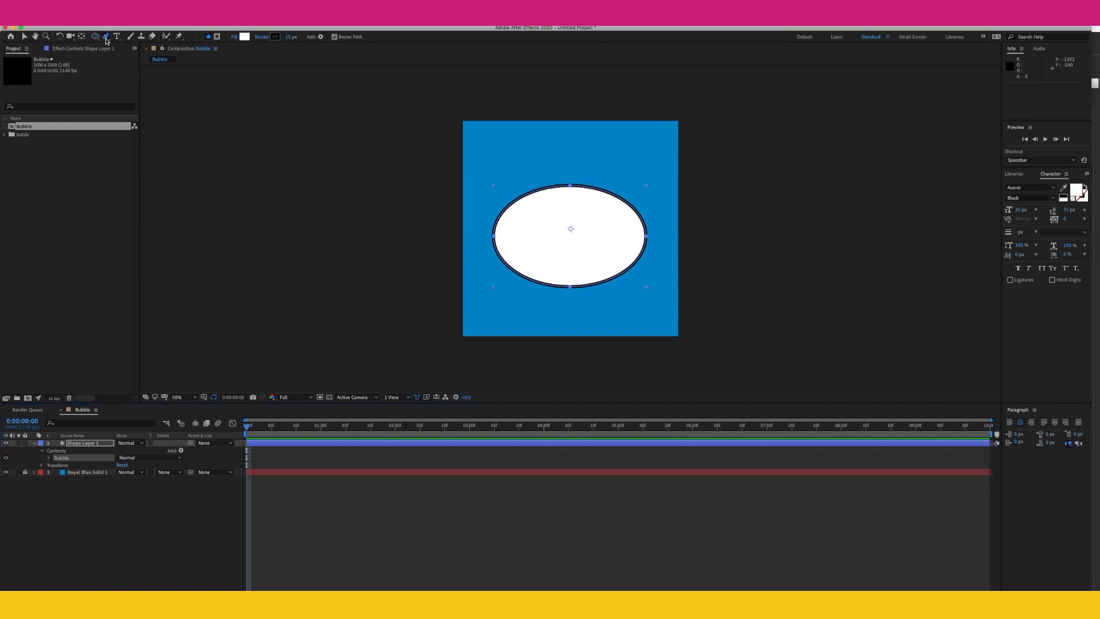
click(577, 270)
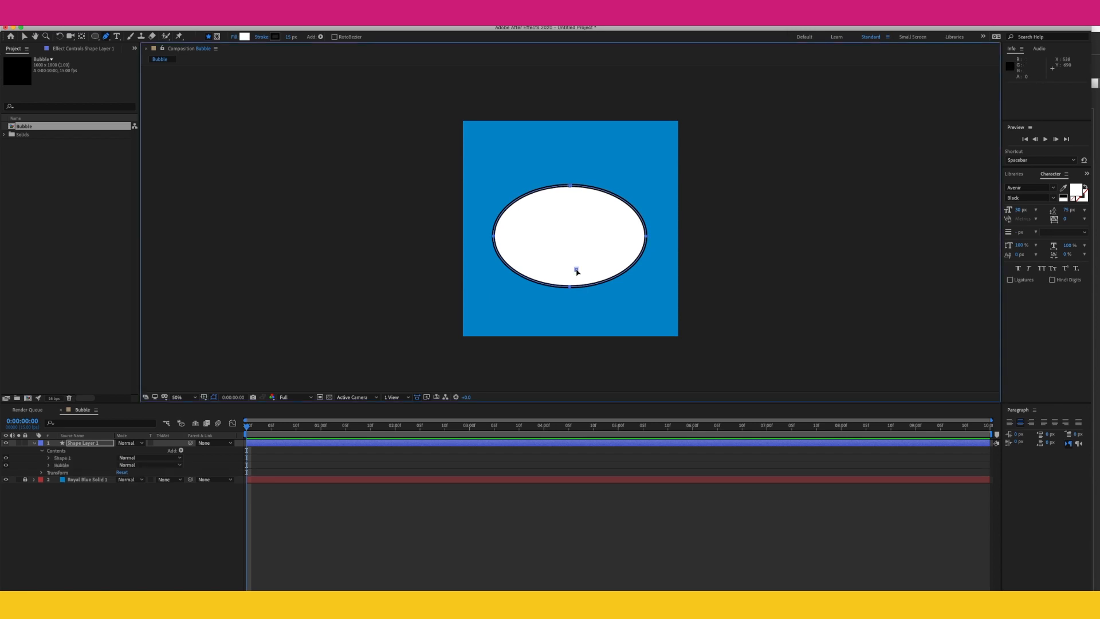
click(590, 314)
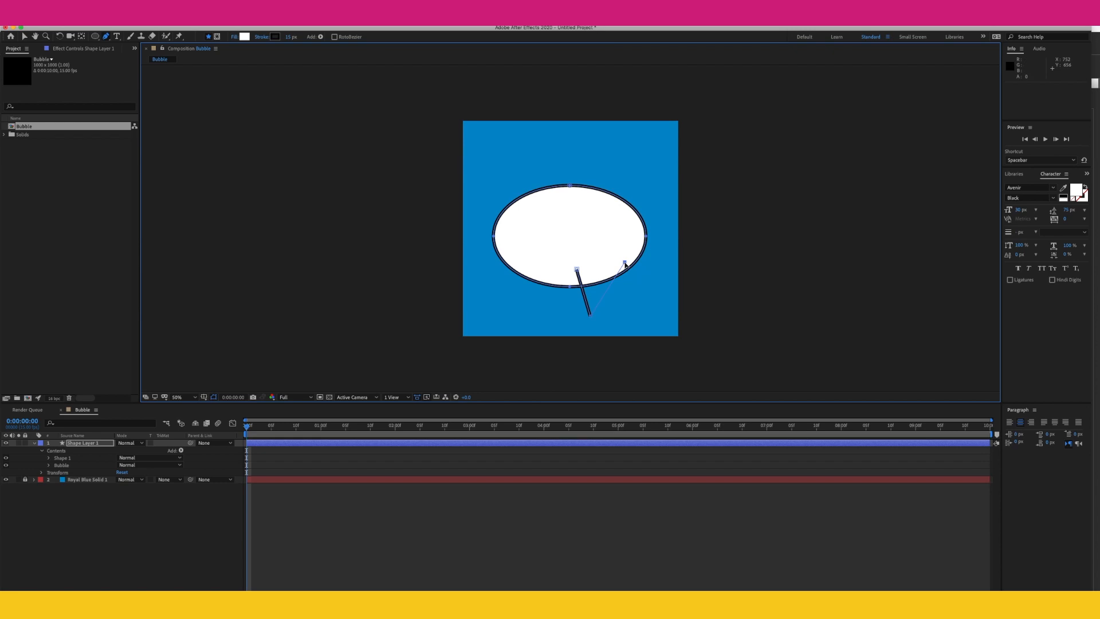
click(625, 263)
click(577, 270)
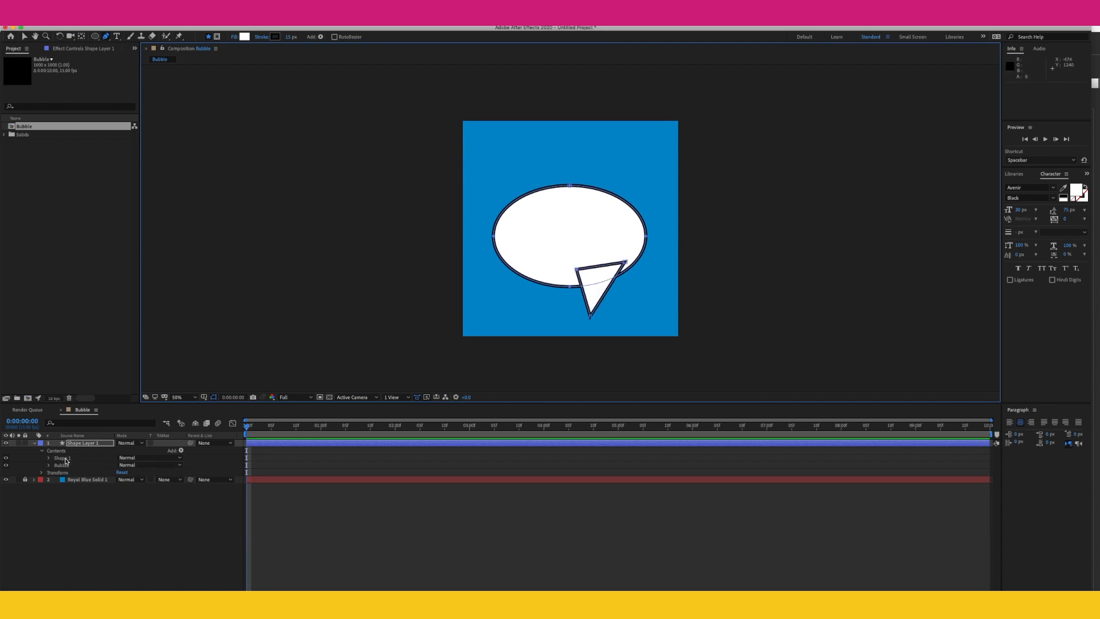
click(67, 458)
key(Return)
text(Spike)
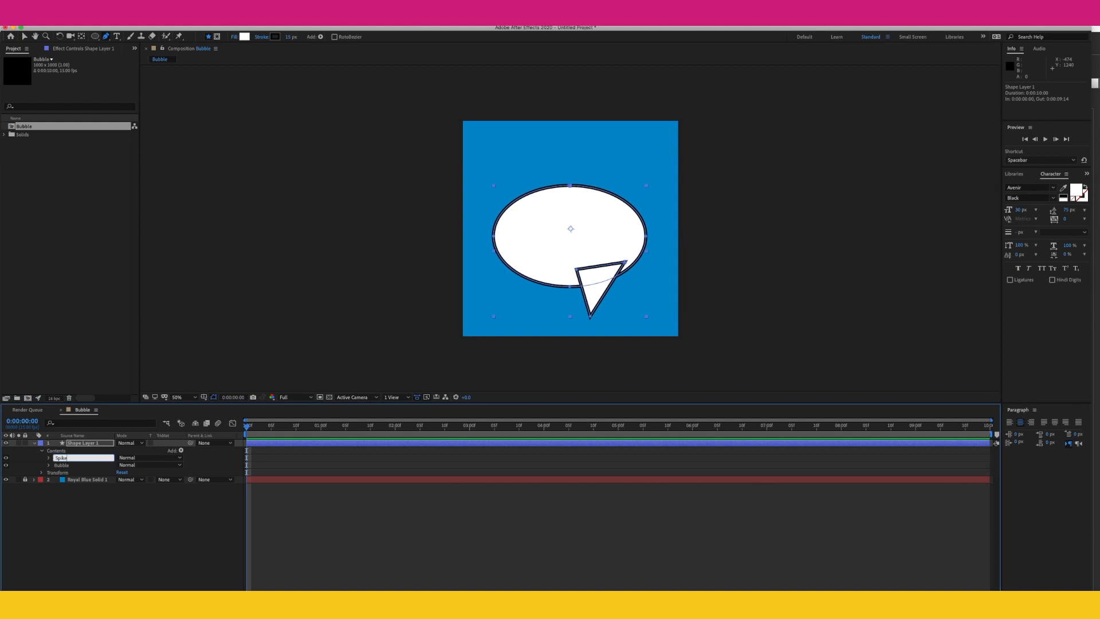
key(Return)
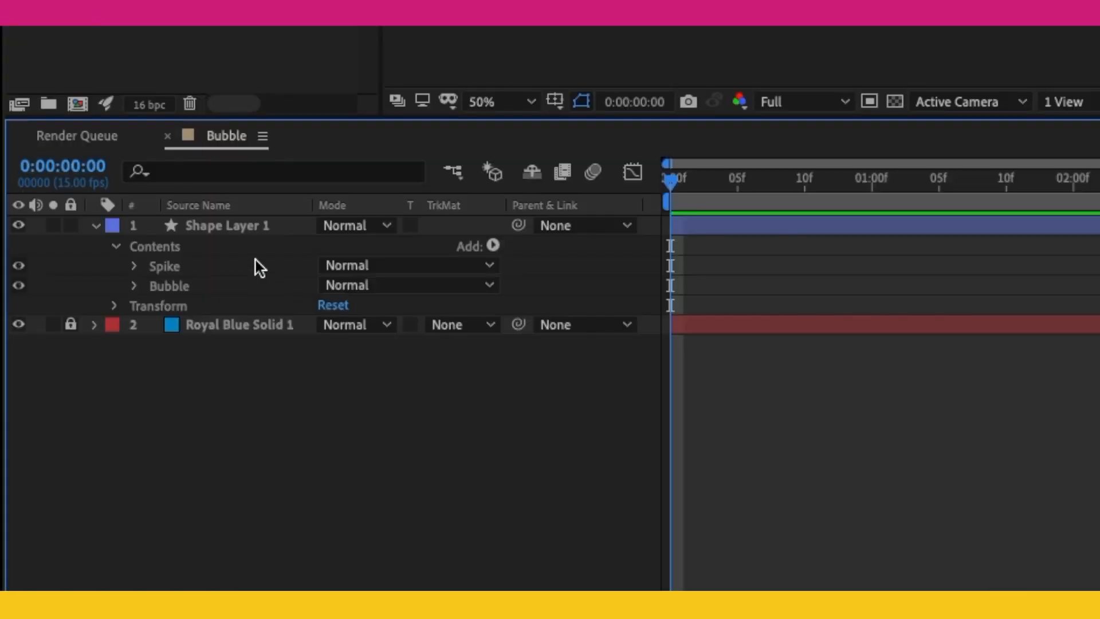
Add Merge Paths to the contents of Shape Layer 1 to join the spike and the bubble
click(229, 225)
key(Return)
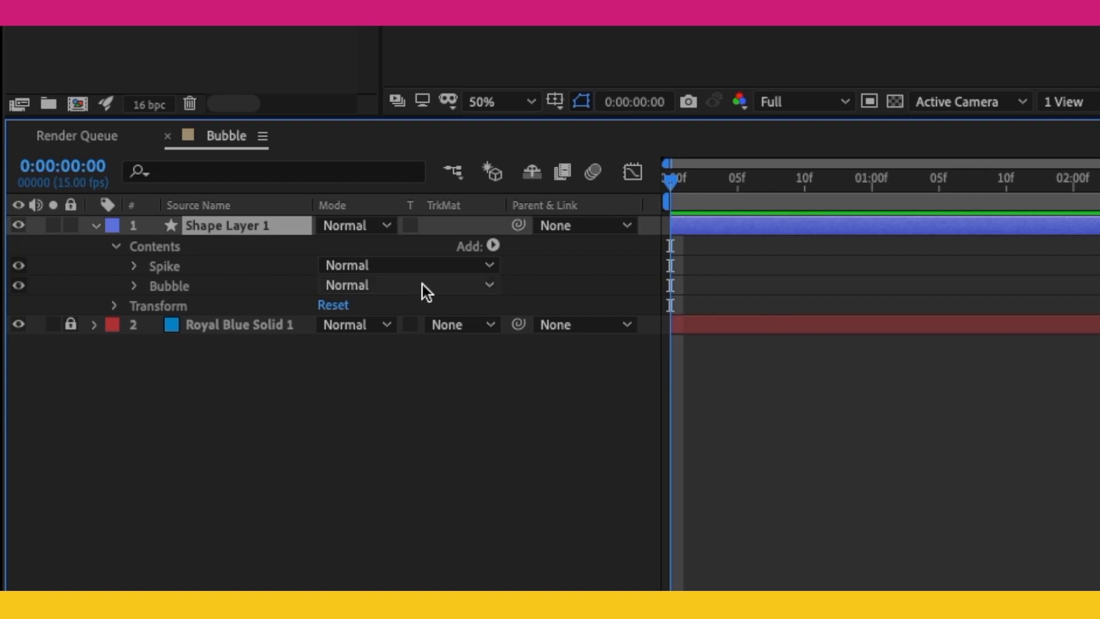
click(493, 246)
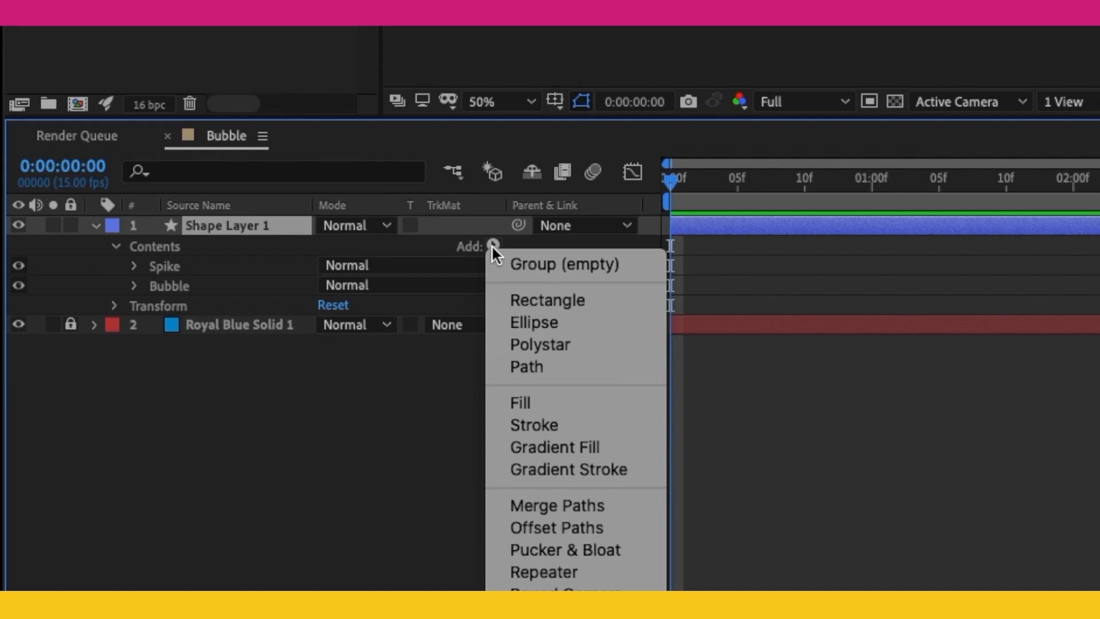
click(615, 506)
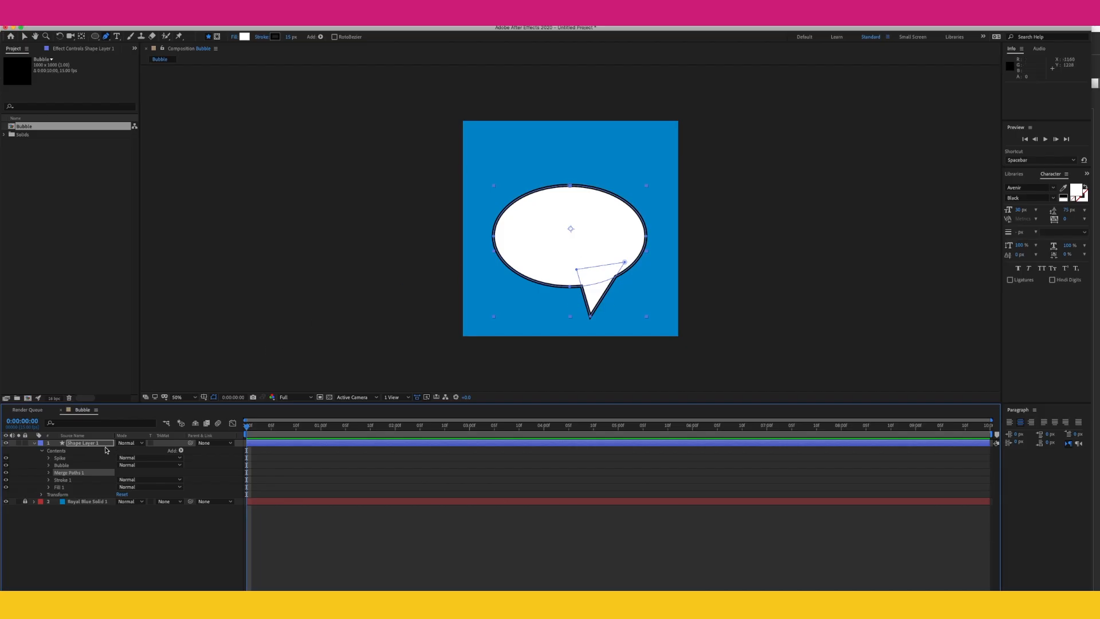
Collapse Shape Layer 1, rename it Bubble and deselect it
click(35, 444)
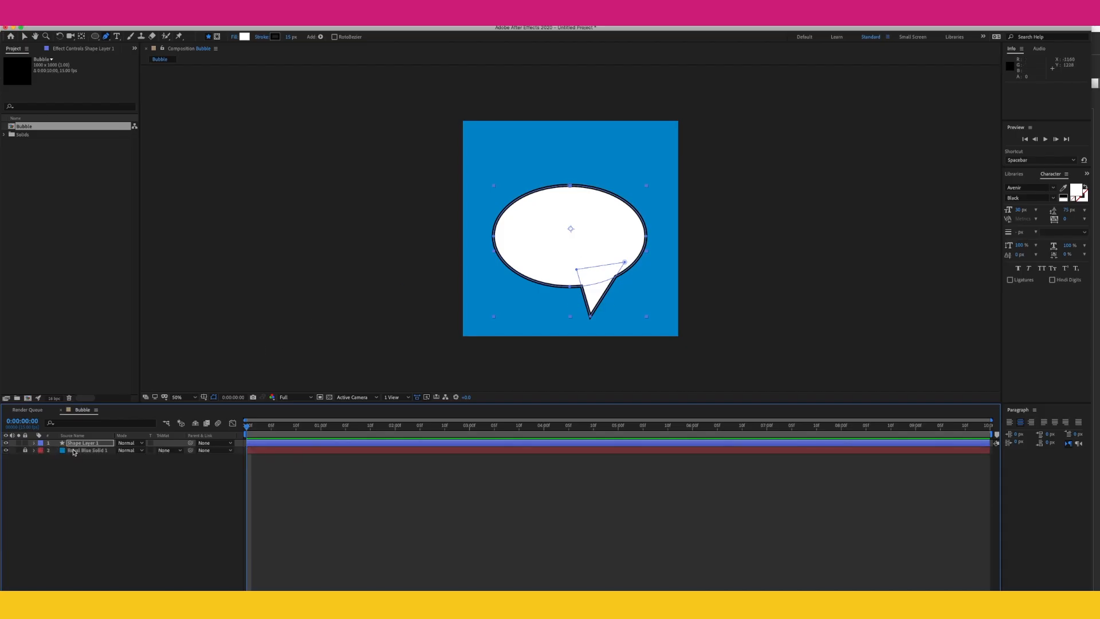
click(90, 450)
click(89, 444)
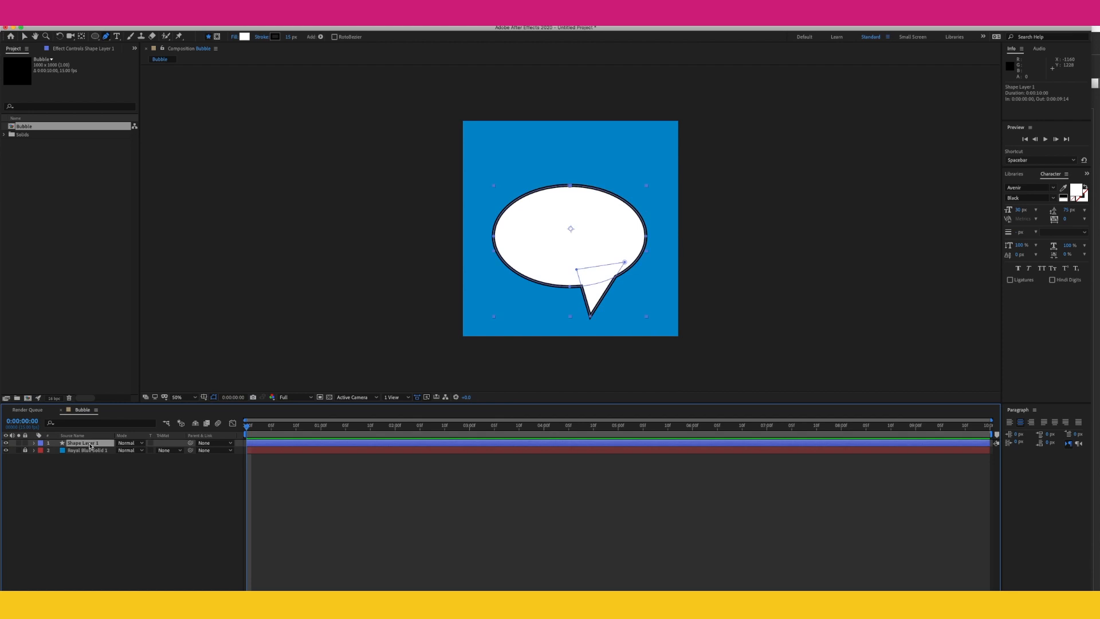
key(Return)
text(Bubble)
key(Return)
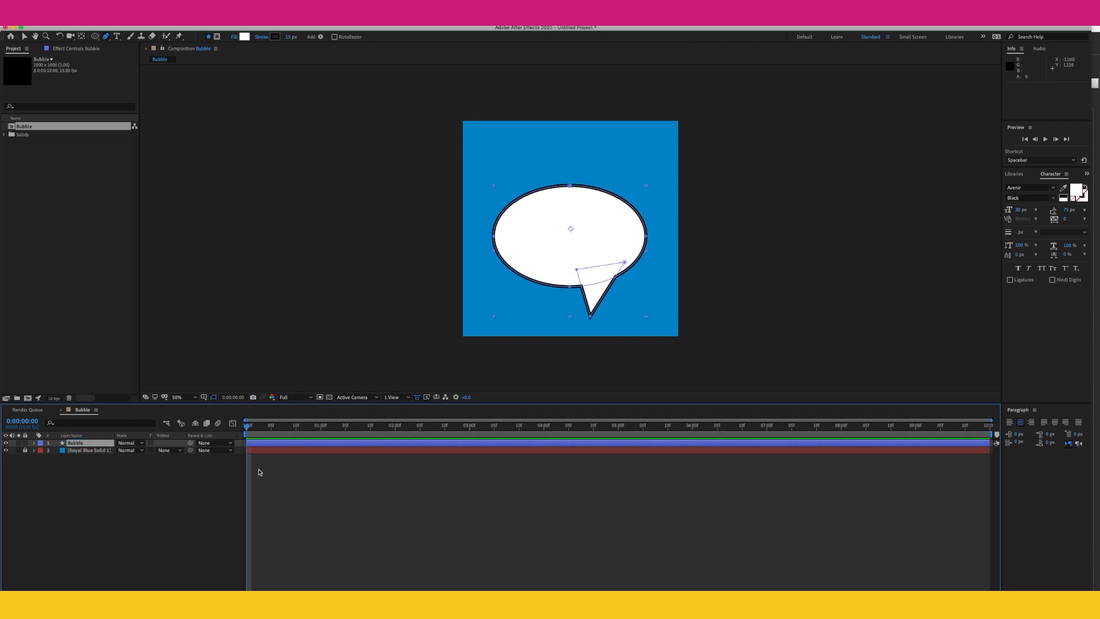
click(337, 497)
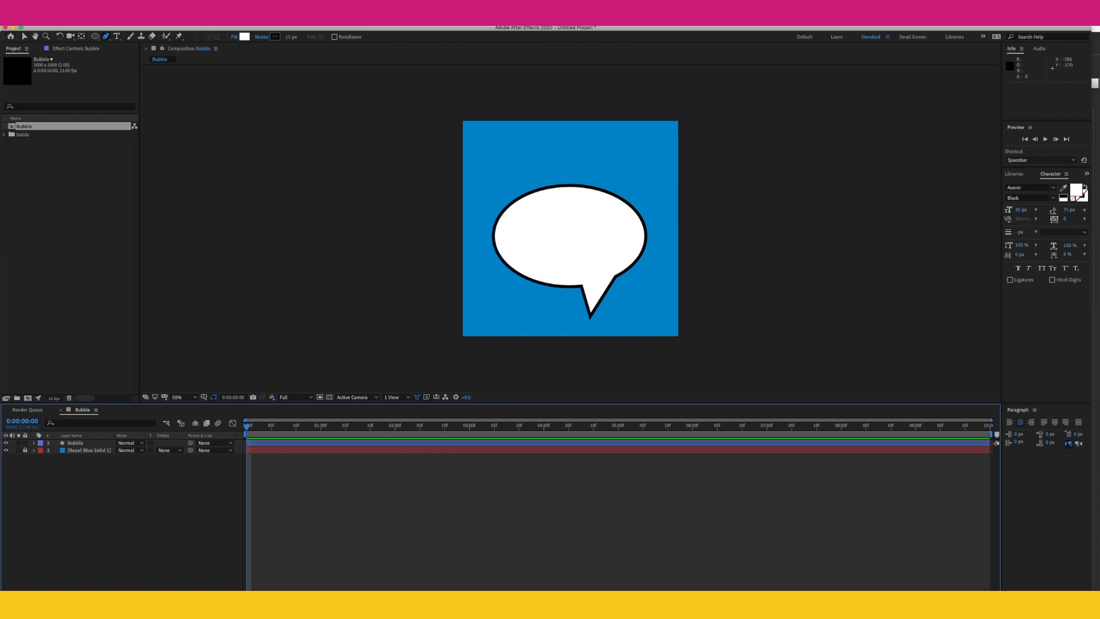
Move the speech bubble up to about position 510, 420 and place its anchor point on the tip of the spike
click(24, 37)
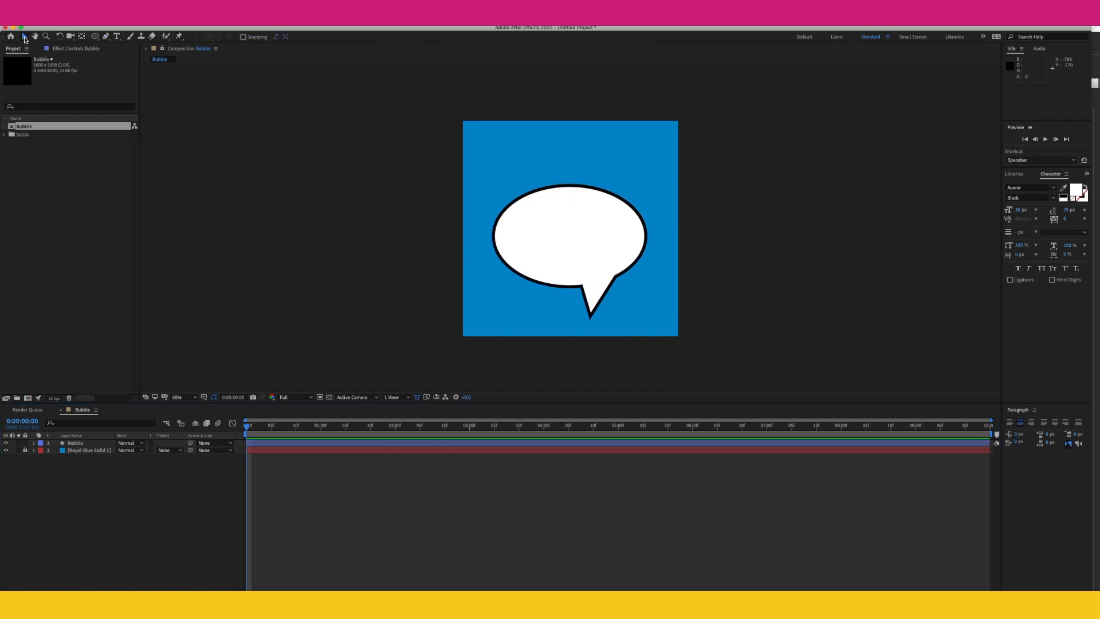
drag(615, 276, 625, 245)
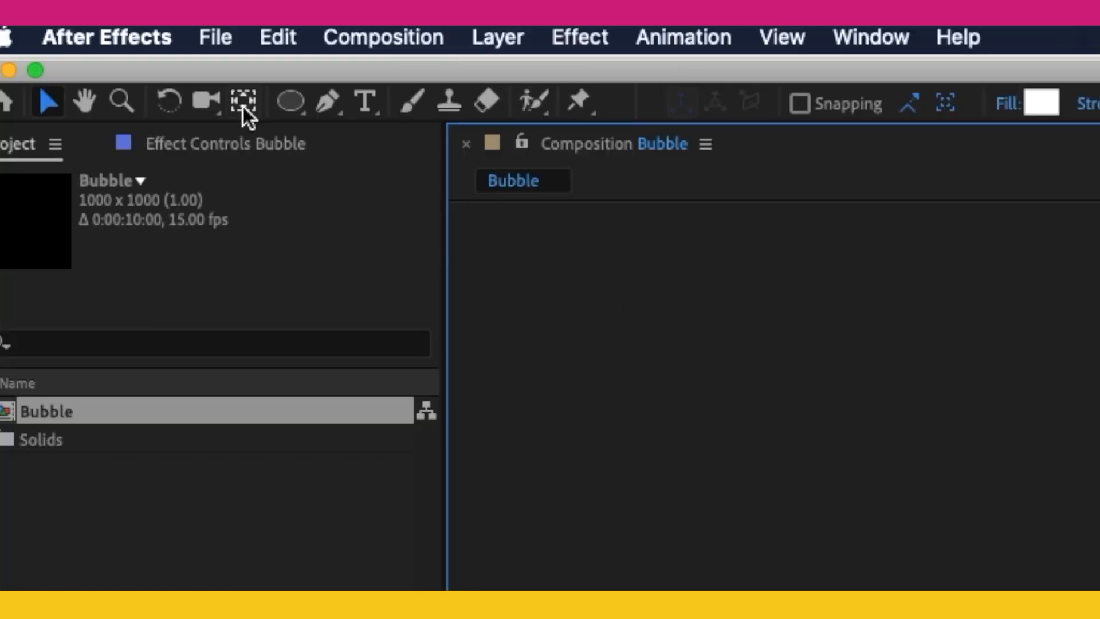
click(243, 102)
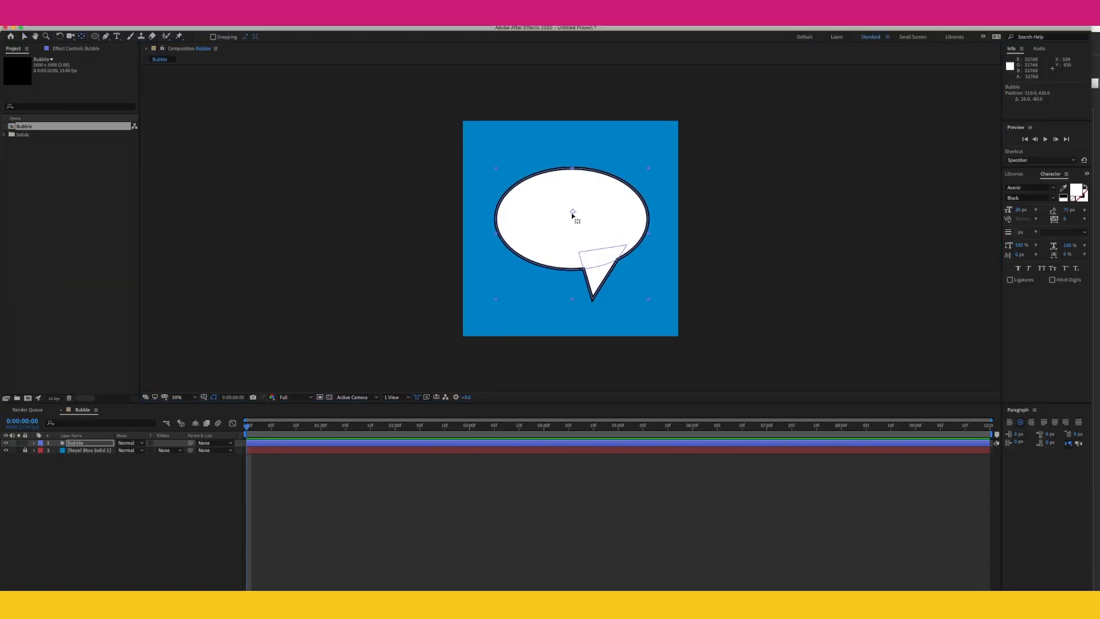
drag(573, 212, 594, 300)
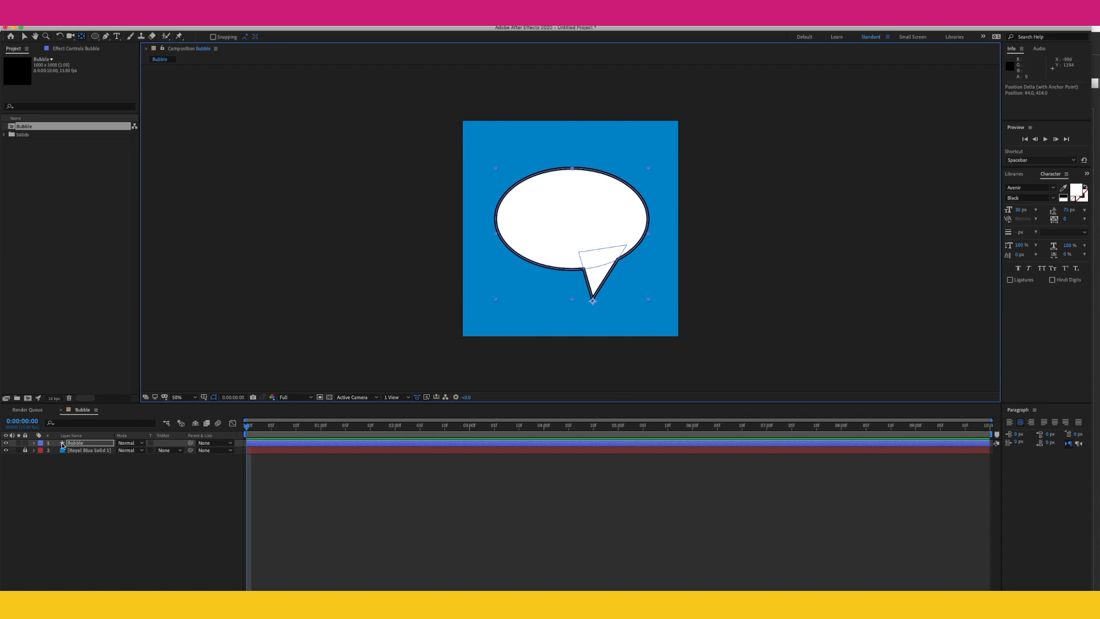
Show the Bubble layer's transform properties with its contents collapsed
click(34, 443)
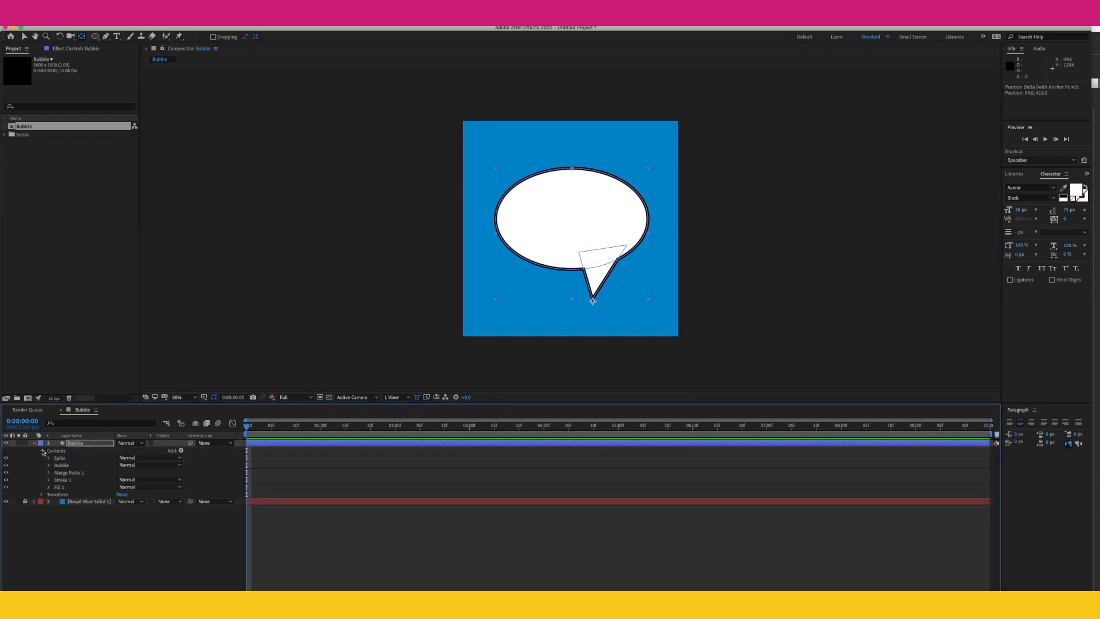
click(43, 451)
click(42, 458)
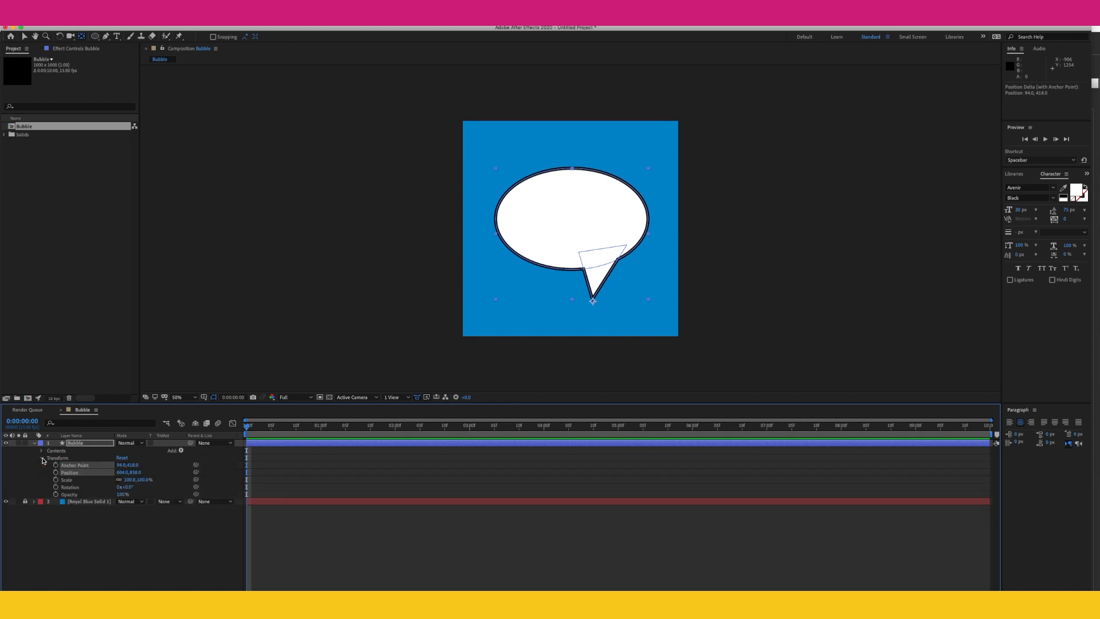
Try rotating the speech bubble around its anchor point, undo the rotation and deselect the layer
drag(127, 488, 129, 488)
key(ctrl+z)
click(294, 464)
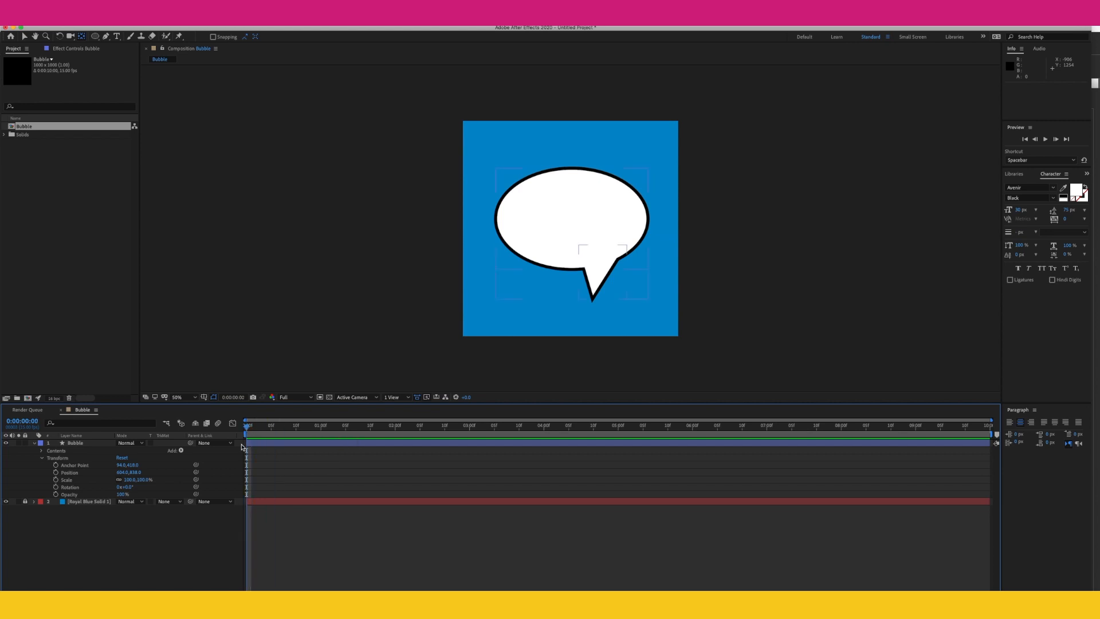
Enable keyframing for the bubble's Scale, Position and Rotation at 0 seconds and set the rotation to 13°
click(56, 479)
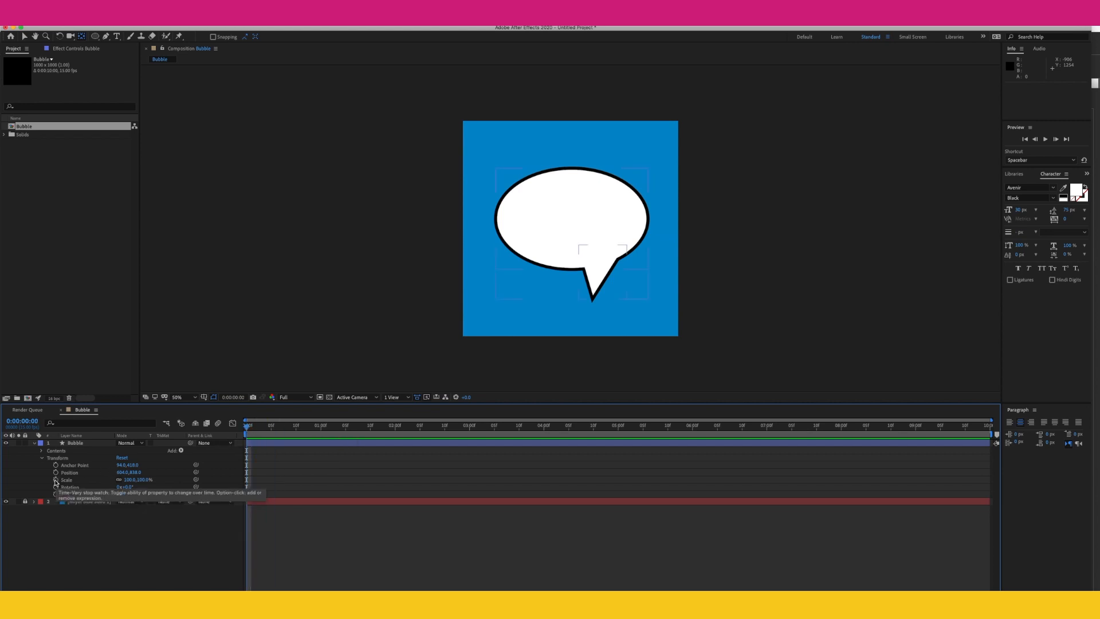
click(56, 472)
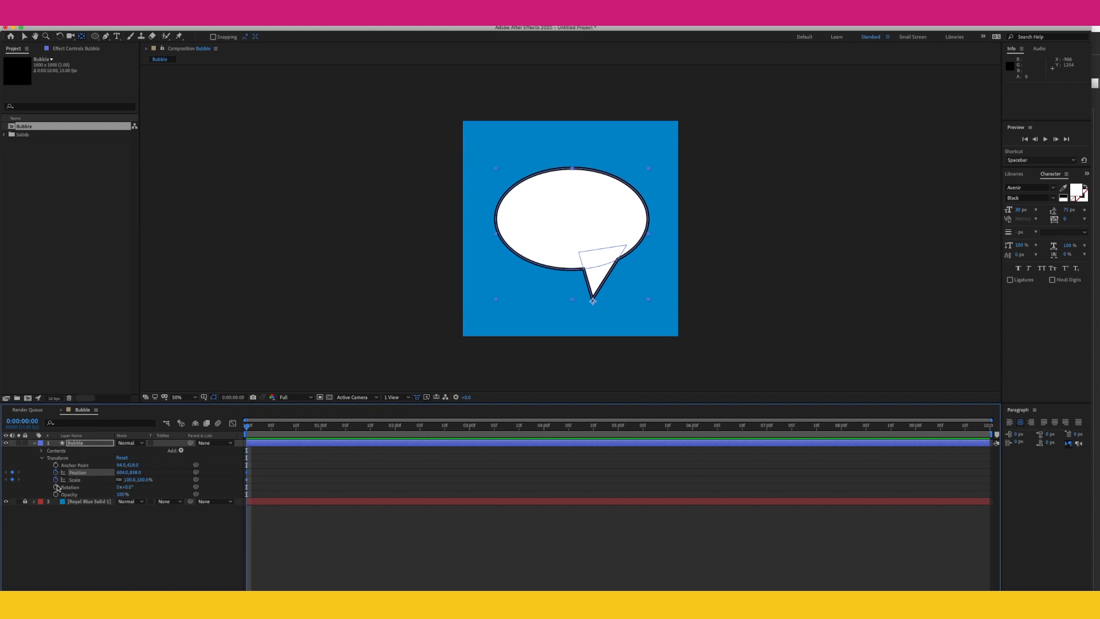
click(57, 487)
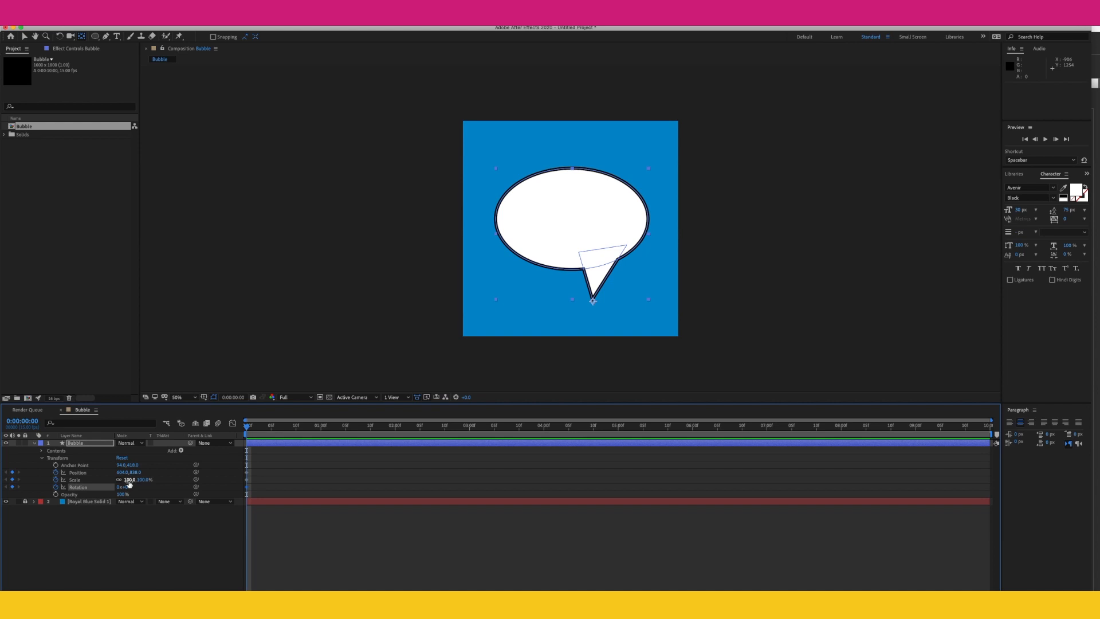
drag(130, 487, 133, 487)
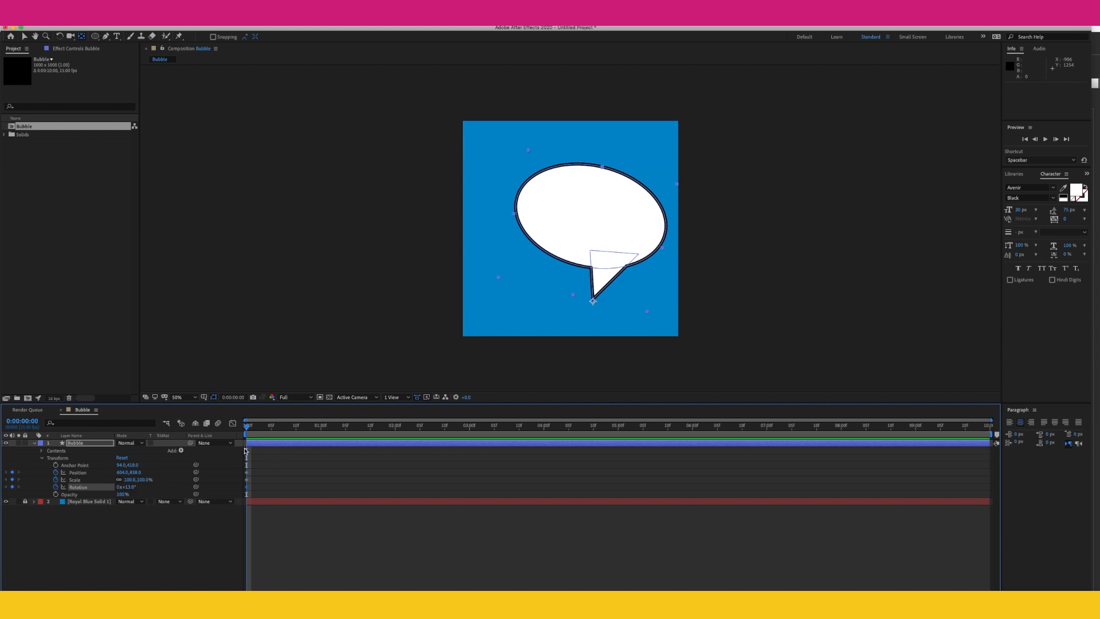
Add Position, Scale and Rotation keyframes at 2 seconds and set the rotation there to 0°
click(395, 430)
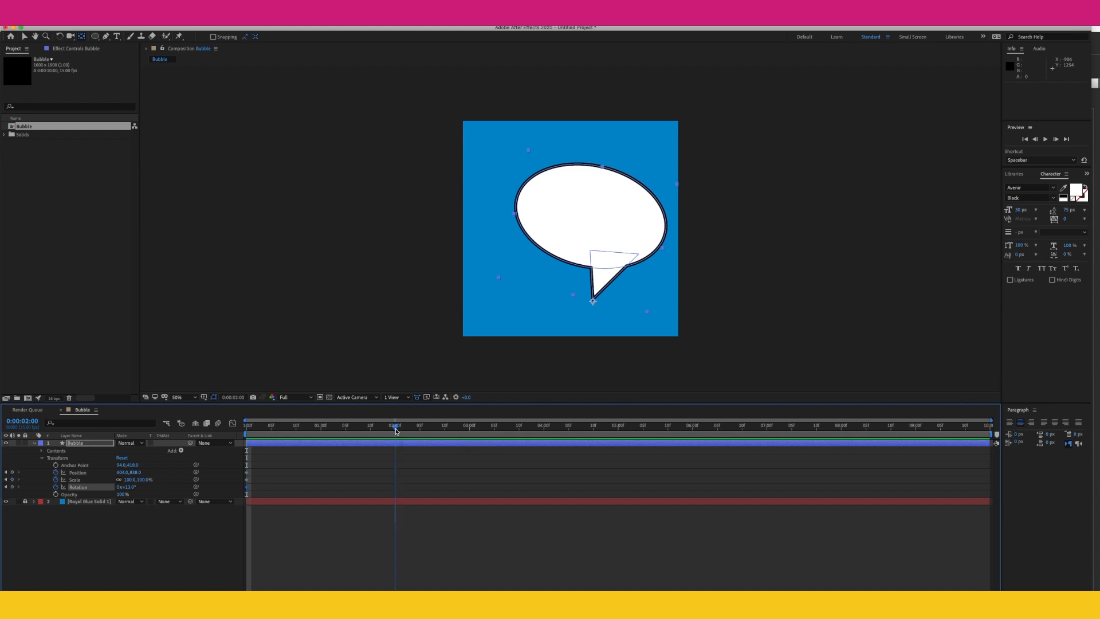
click(12, 472)
click(12, 487)
click(129, 487)
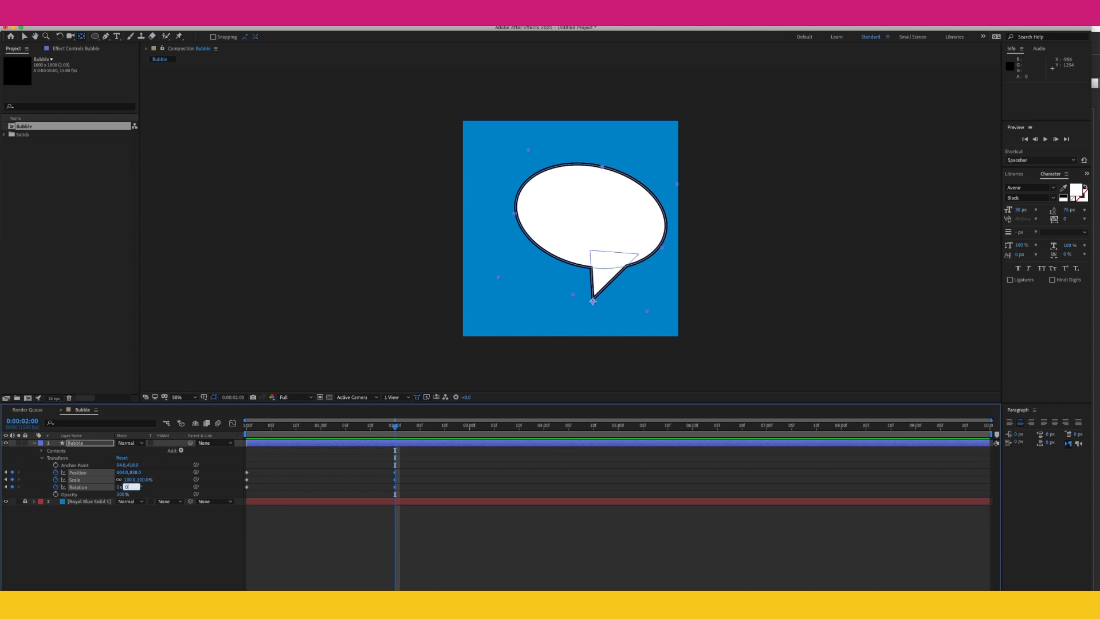
text(0x+0.0°)
key(Return)
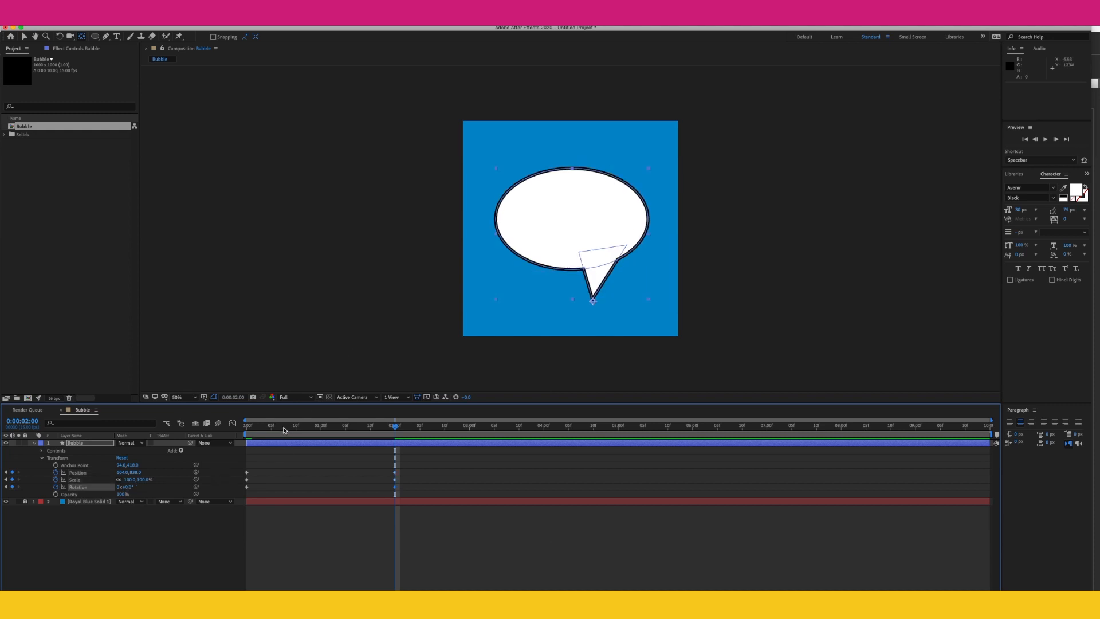
Preview the rotation from the beginning and move the three keyframes at 2 seconds to 1 second
key(Home)
key(space)
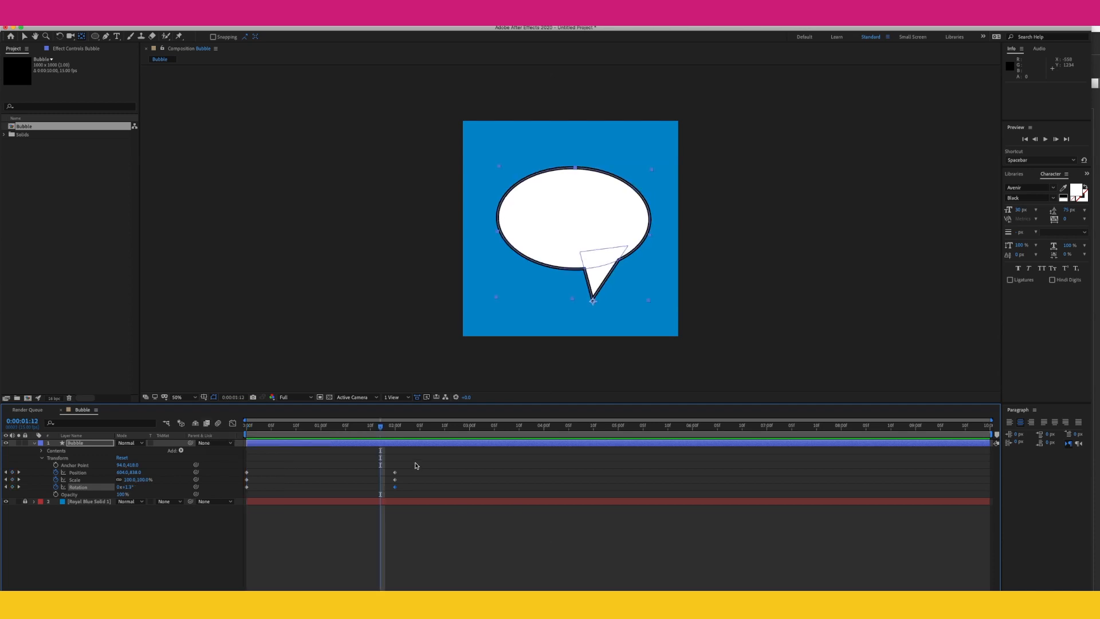
drag(415, 463, 323, 484)
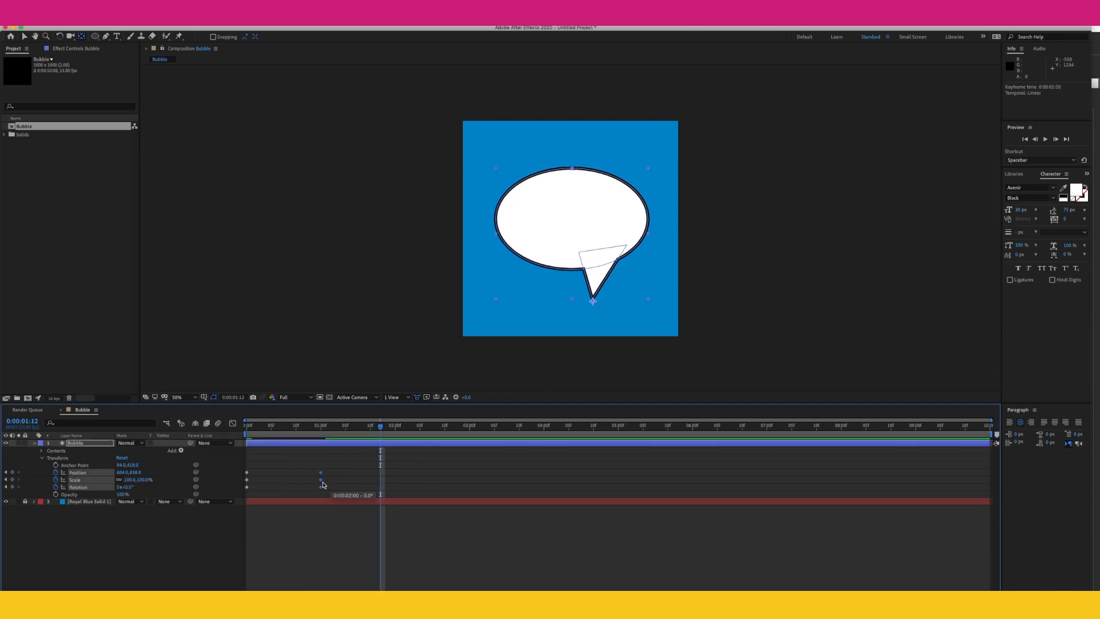
Set the bubble's Scale to 0% at 0 seconds and preview the grow-in animation
key(Home)
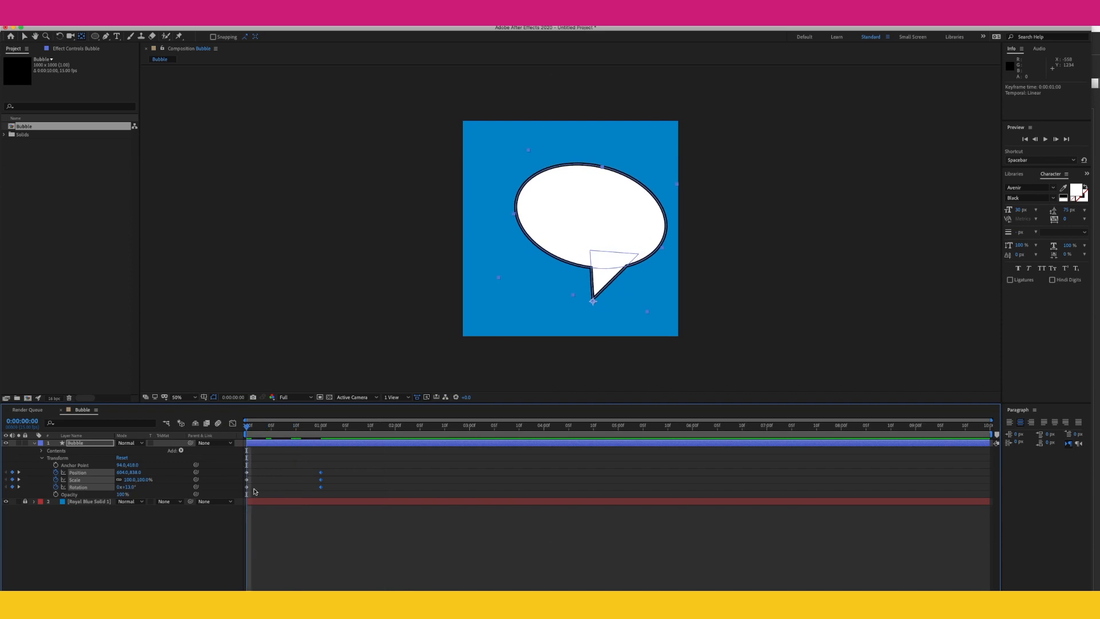
click(110, 531)
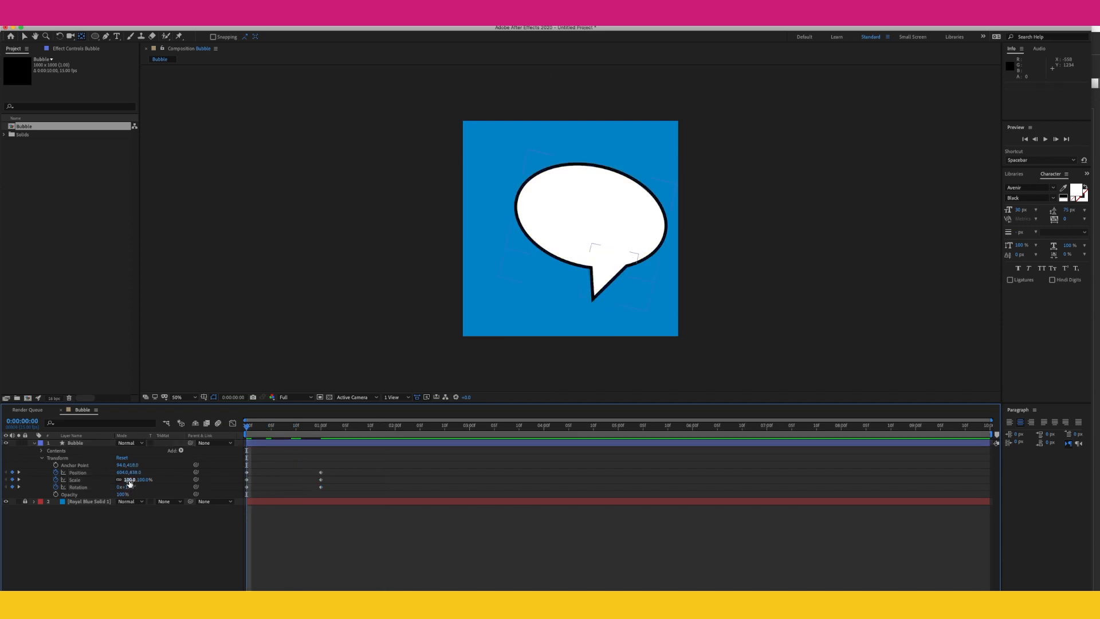
click(131, 479)
text(0)
key(Return)
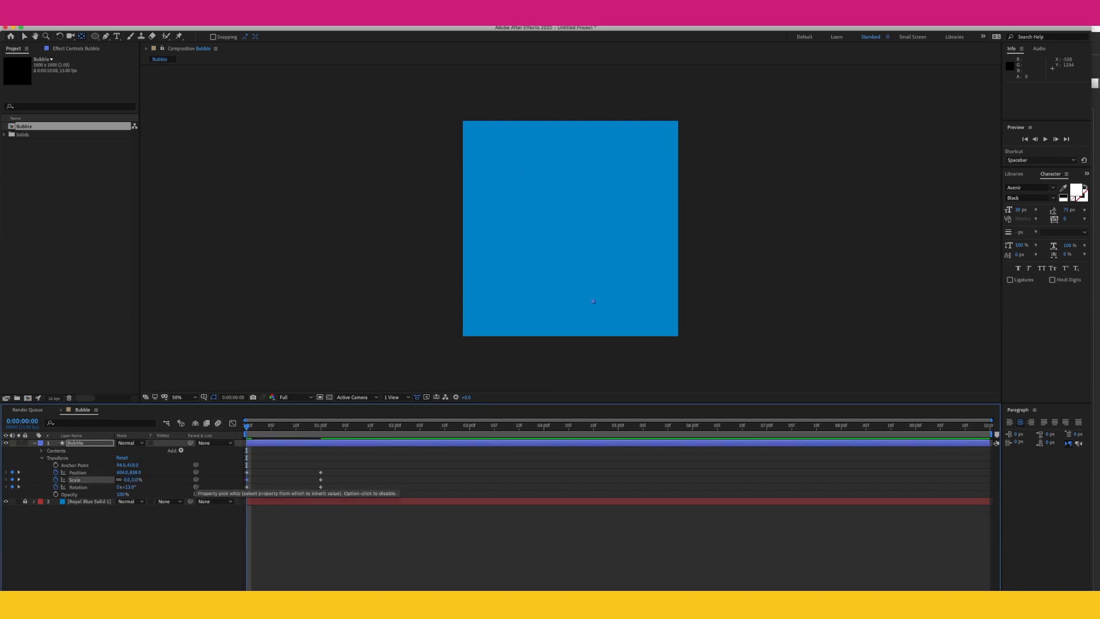
key(space)
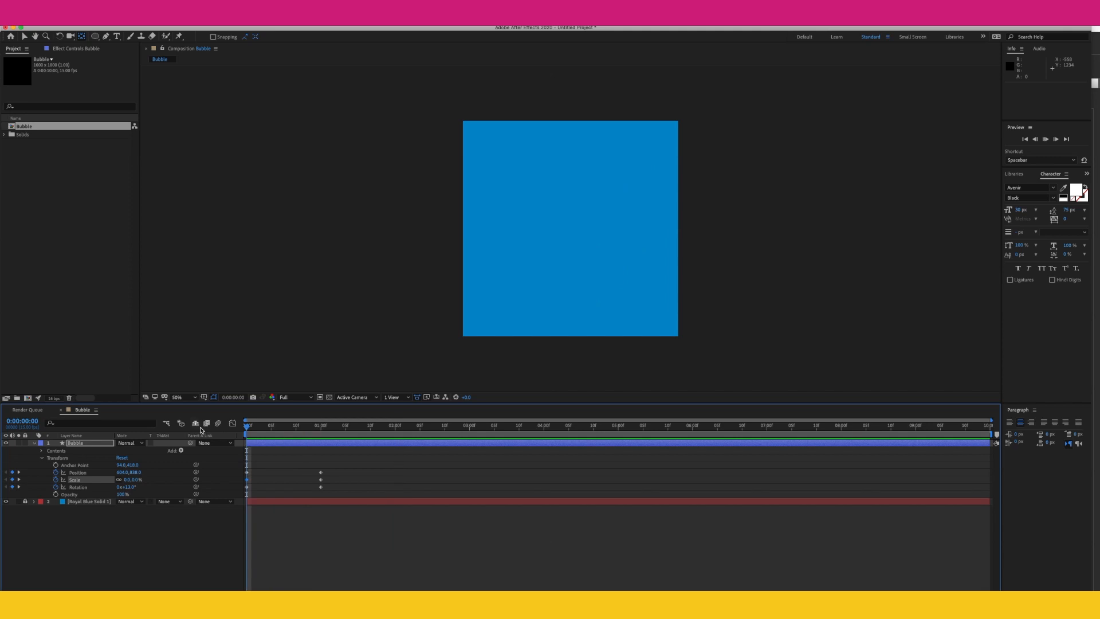
key(space)
Move the three keyframes at 1 second to frame 10 and preview the faster animation from the beginning
drag(334, 462, 298, 491)
key(Home)
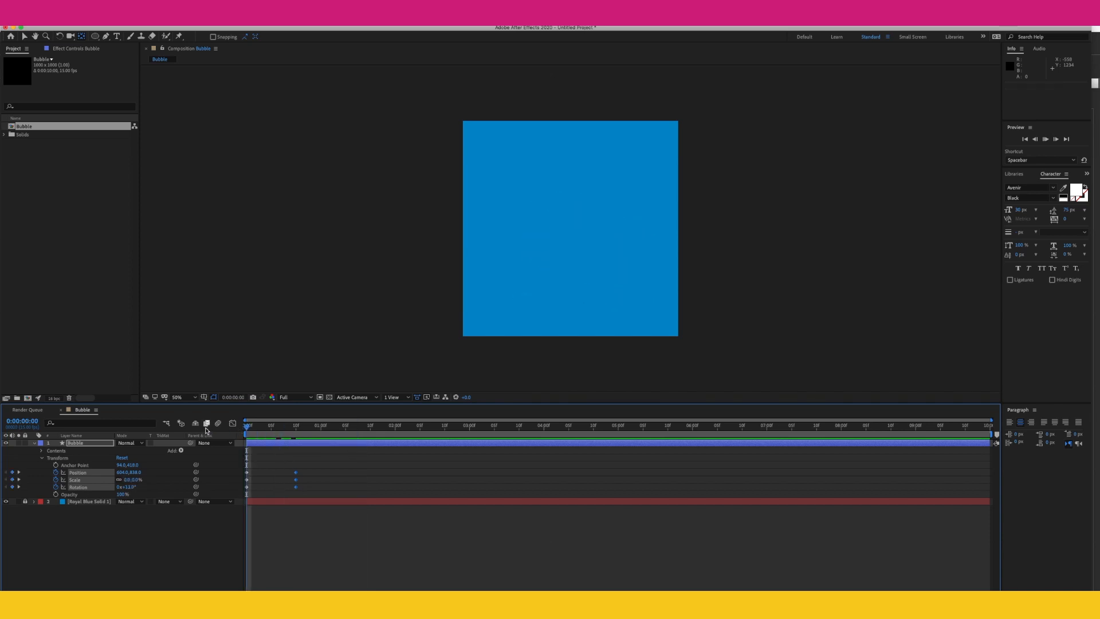
key(space)
key(space)
Add a Scale keyframe of 110% for the bubble at frame 8
drag(286, 434, 289, 433)
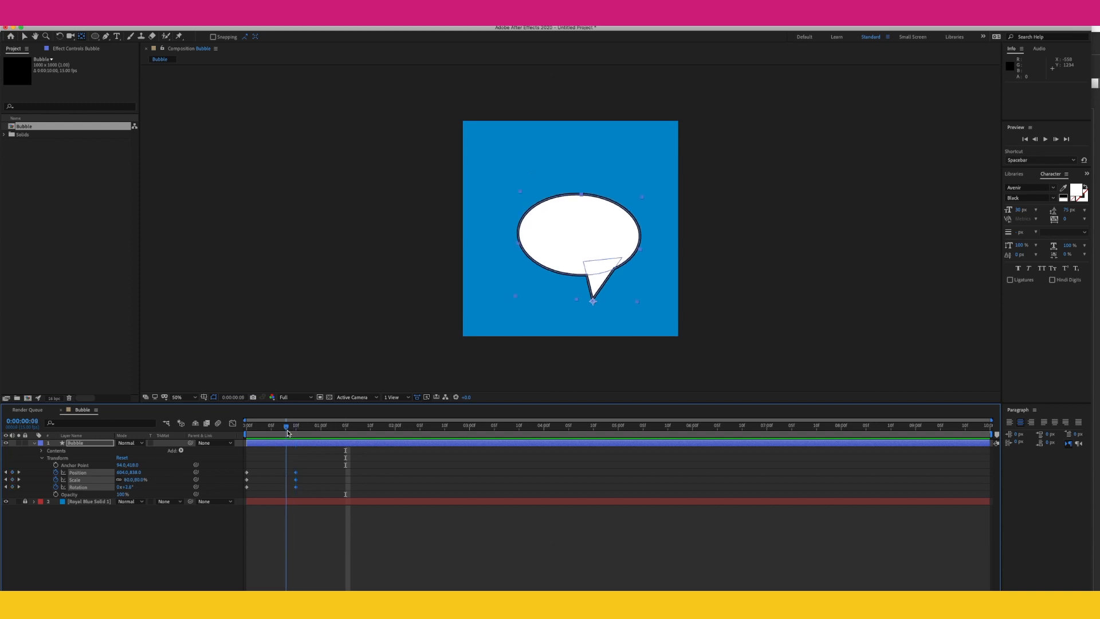
click(275, 539)
click(131, 482)
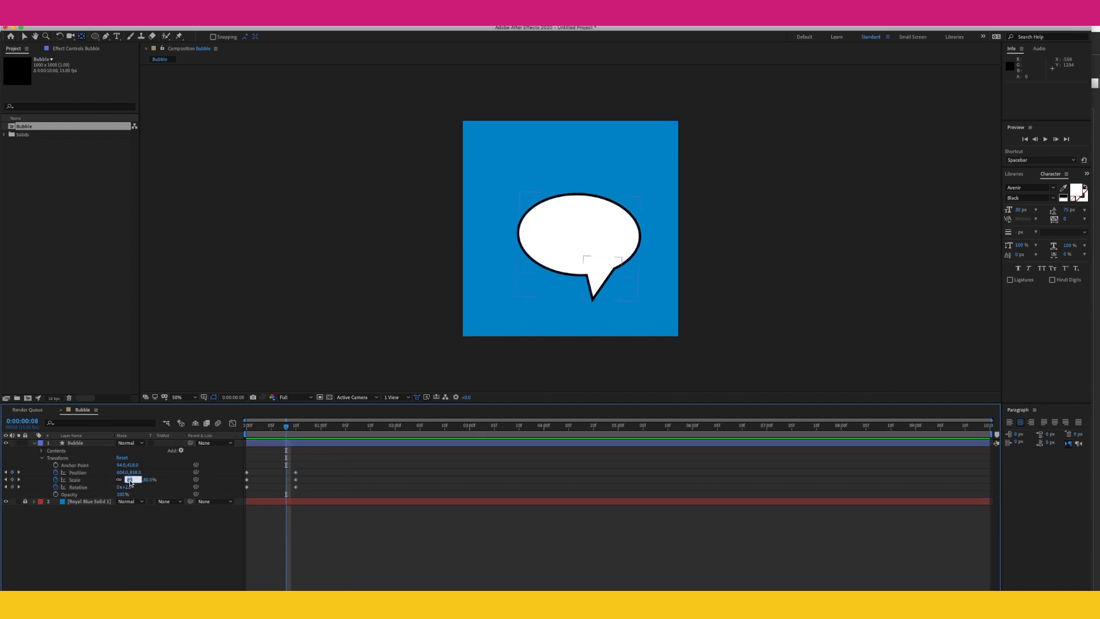
key(Return)
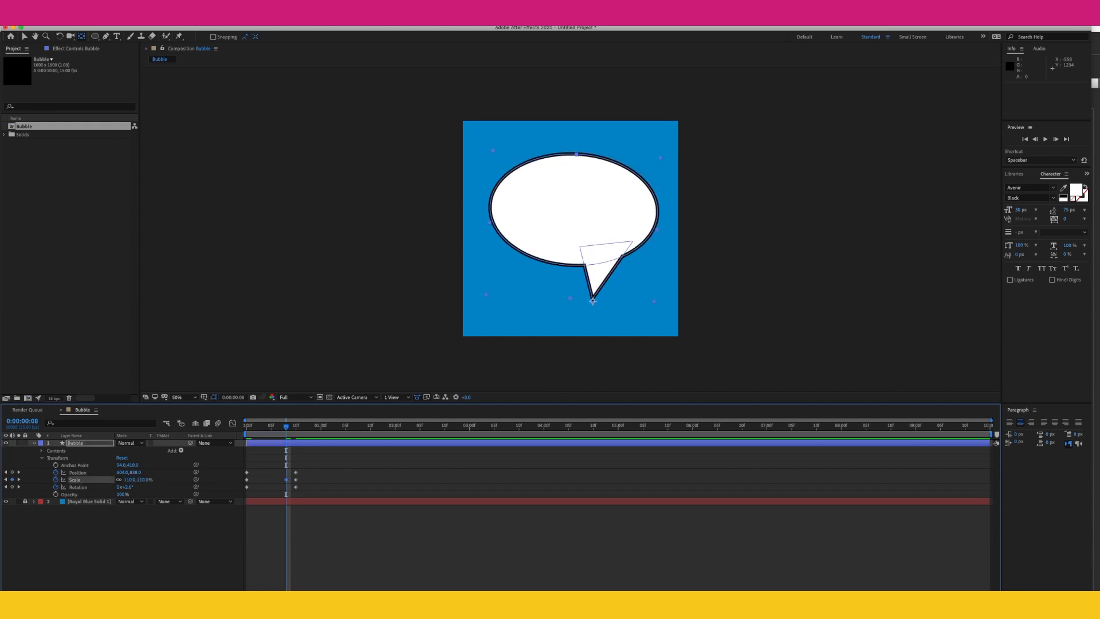
Set the bubble's Scale to 90% at frame 10 and to 100% at frame 12
drag(285, 431, 296, 430)
click(129, 479)
text(90)
key(Return)
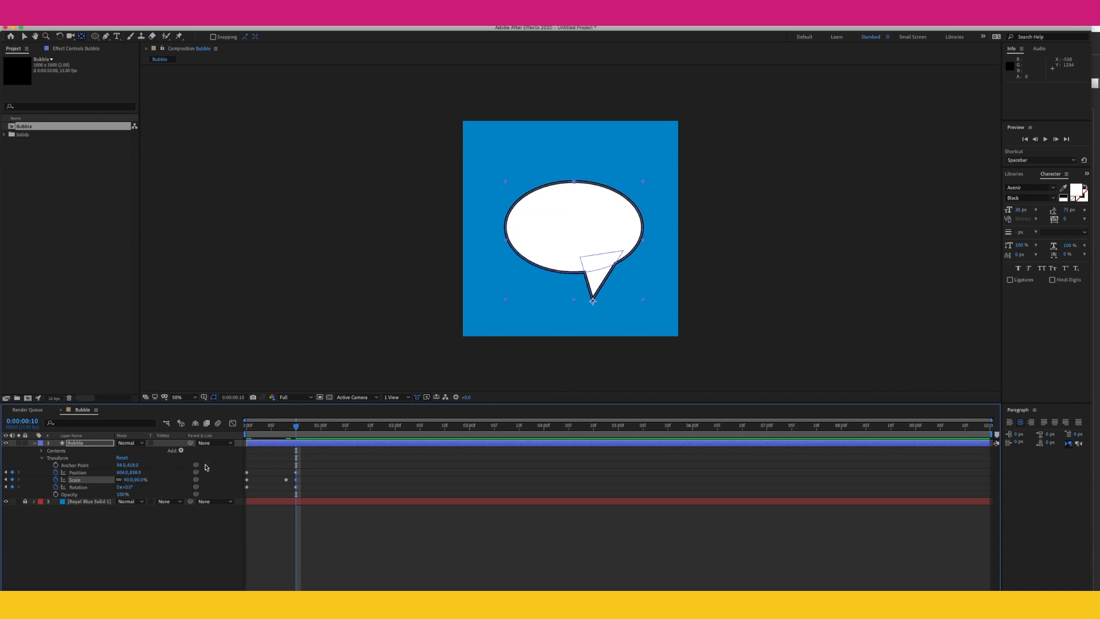
drag(302, 428, 306, 428)
click(128, 479)
text(100)
key(Return)
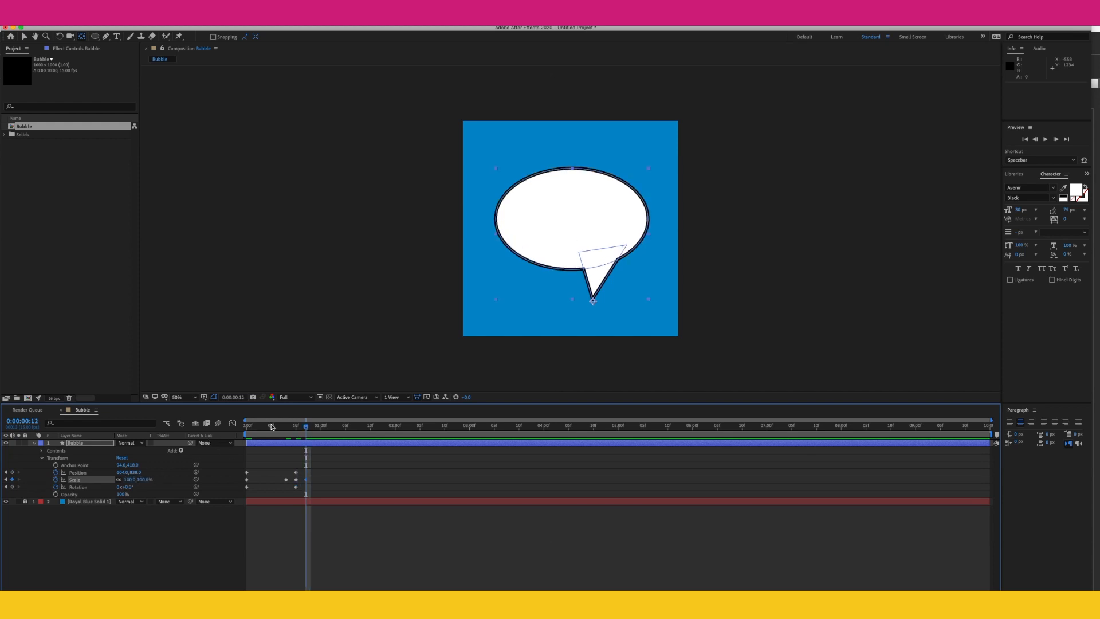
Preview the bubble's scale bounce from the beginning
drag(270, 427, 231, 431)
key(space)
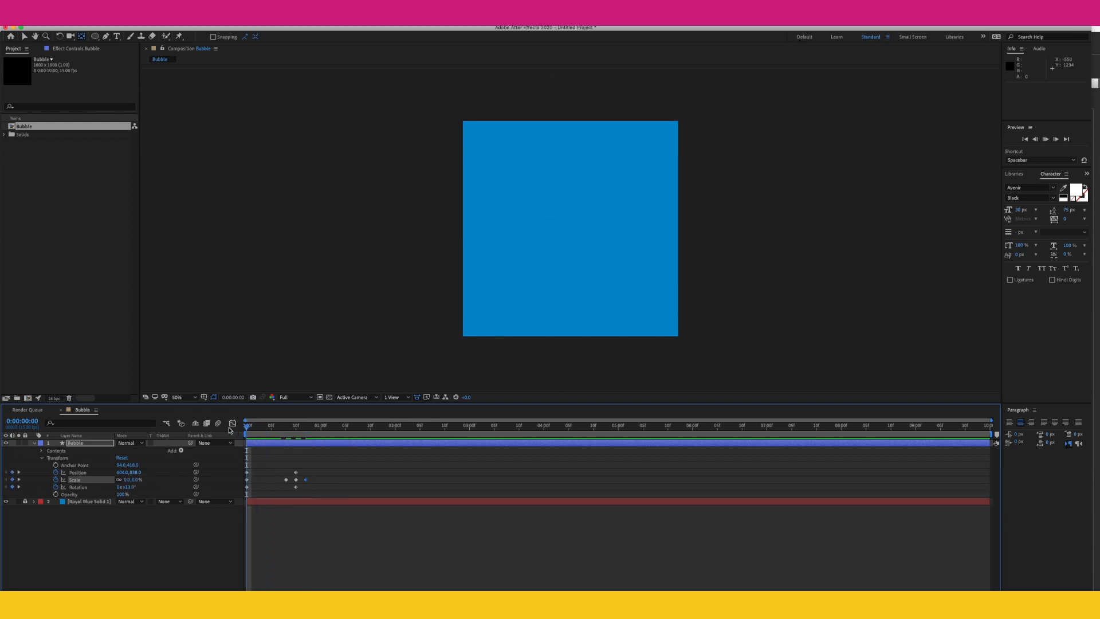
key(space)
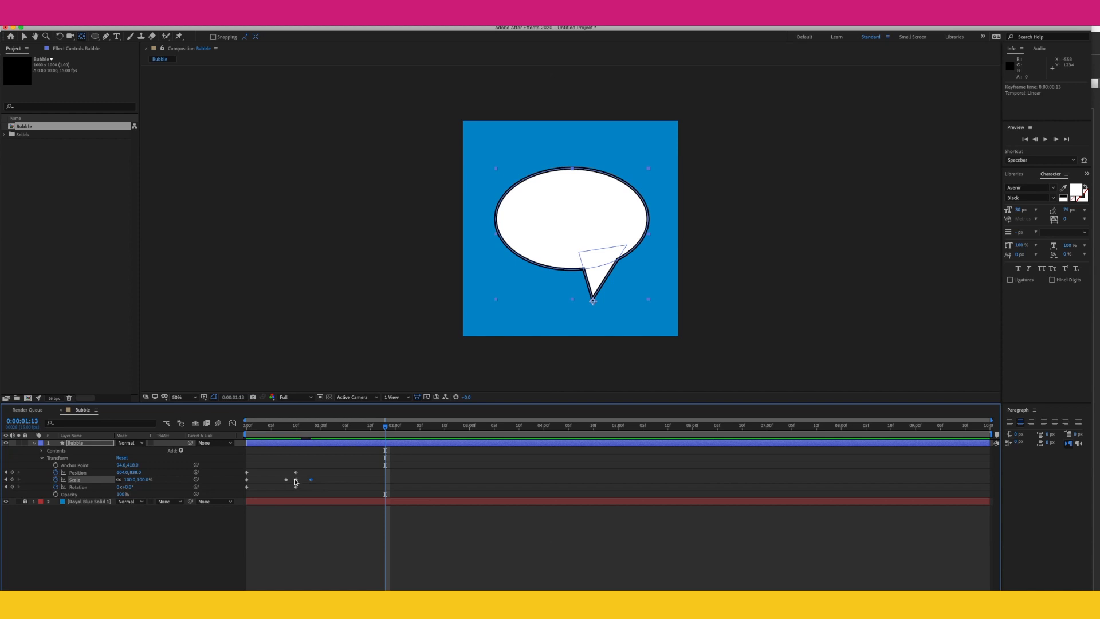
key(space)
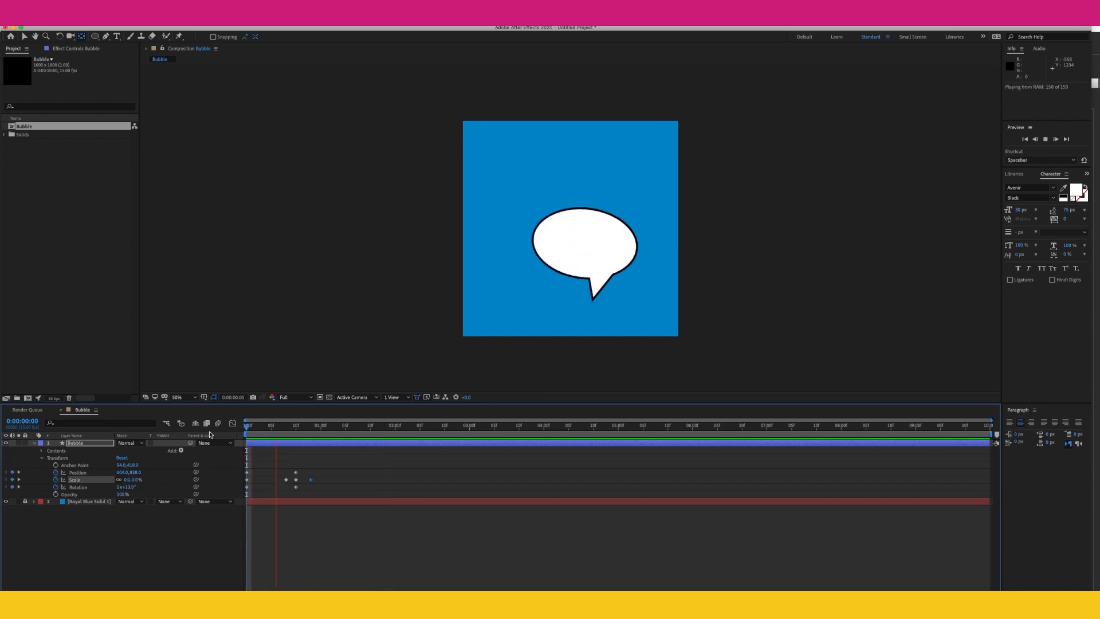
key(space)
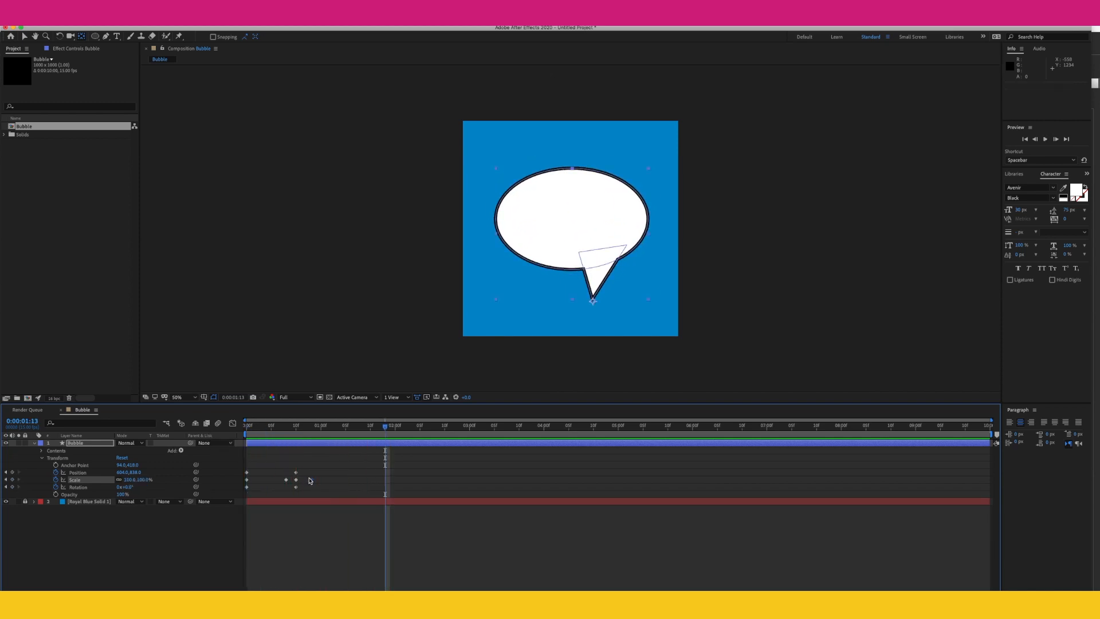
Add a Rotation keyframe at frame 8 that tilts the bubble counterclockwise, and preview the animation from the start
mouse_move(274, 437)
mouse_down()
mouse_move(224, 431)
mouse_move(286, 430)
mouse_up()
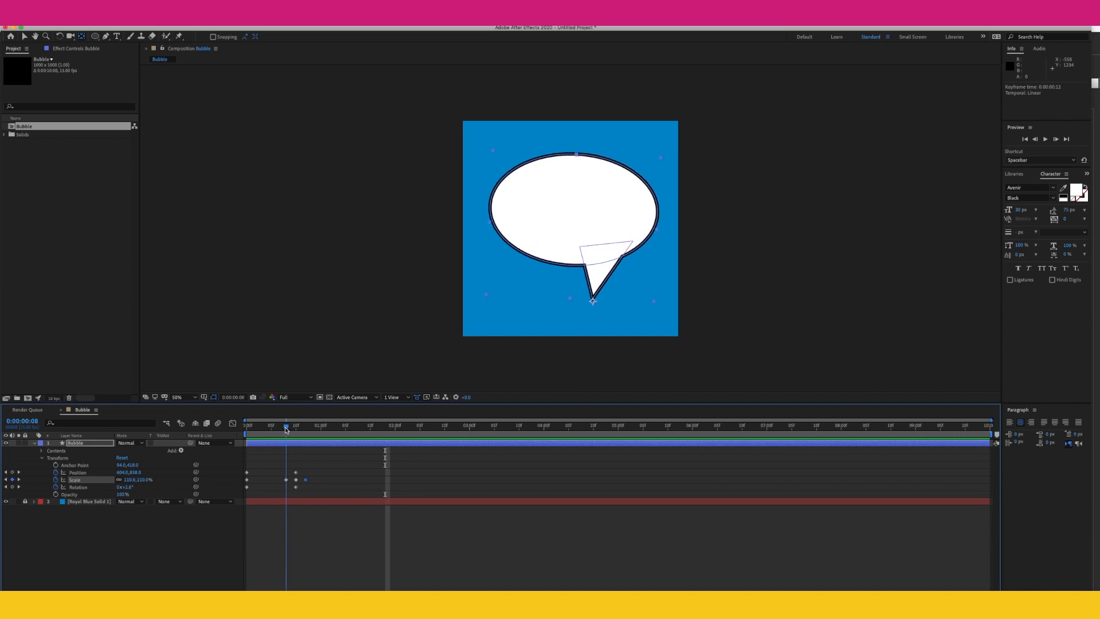
drag(129, 488, 120, 487)
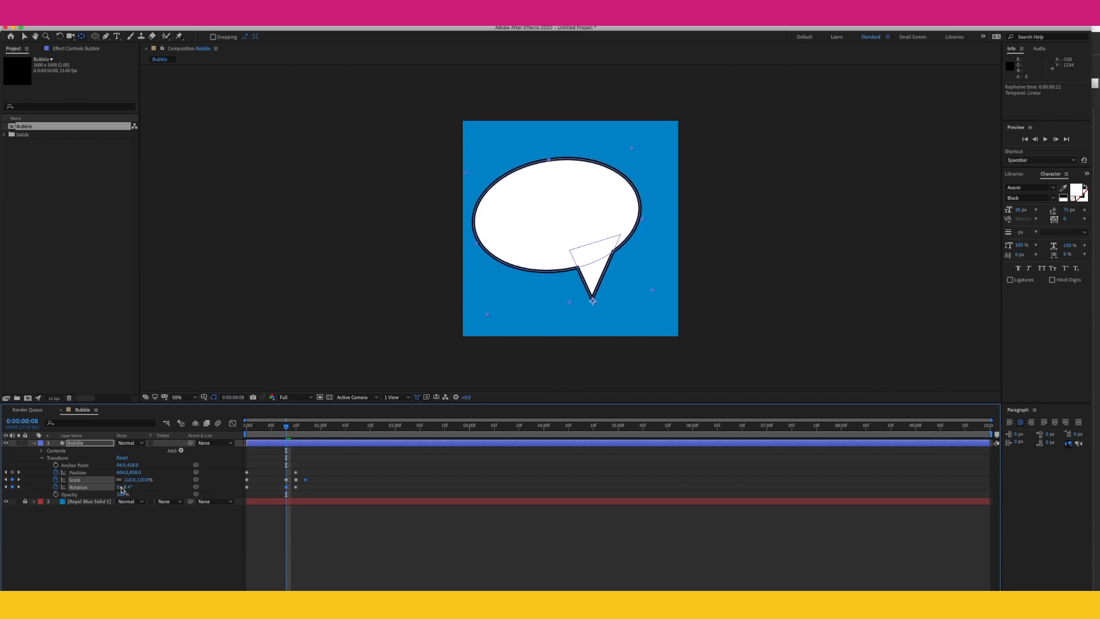
key(space)
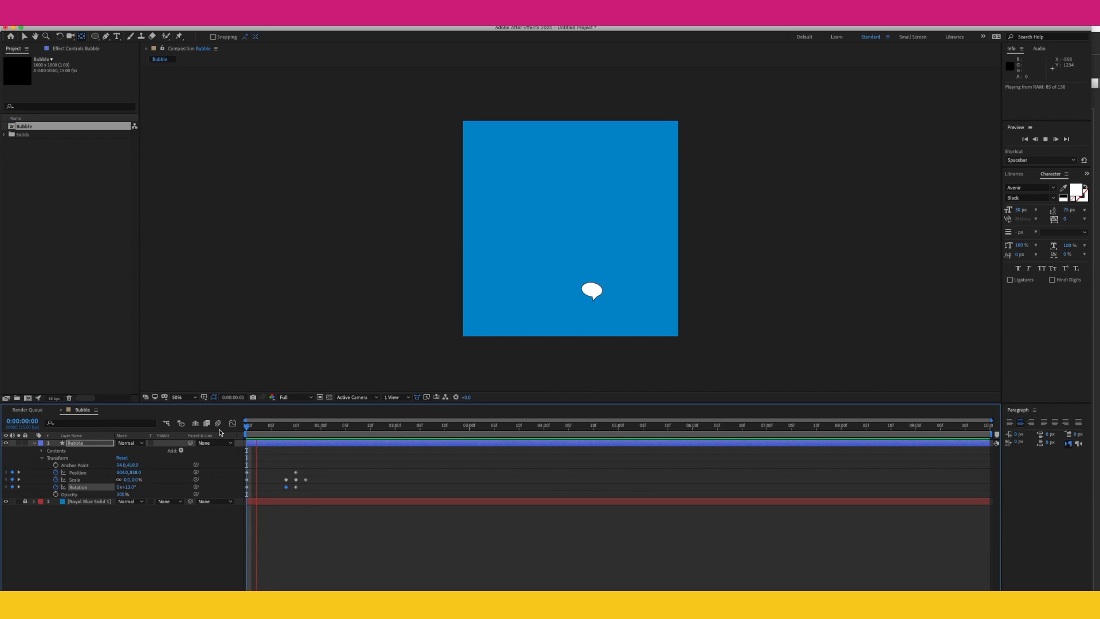
key(space)
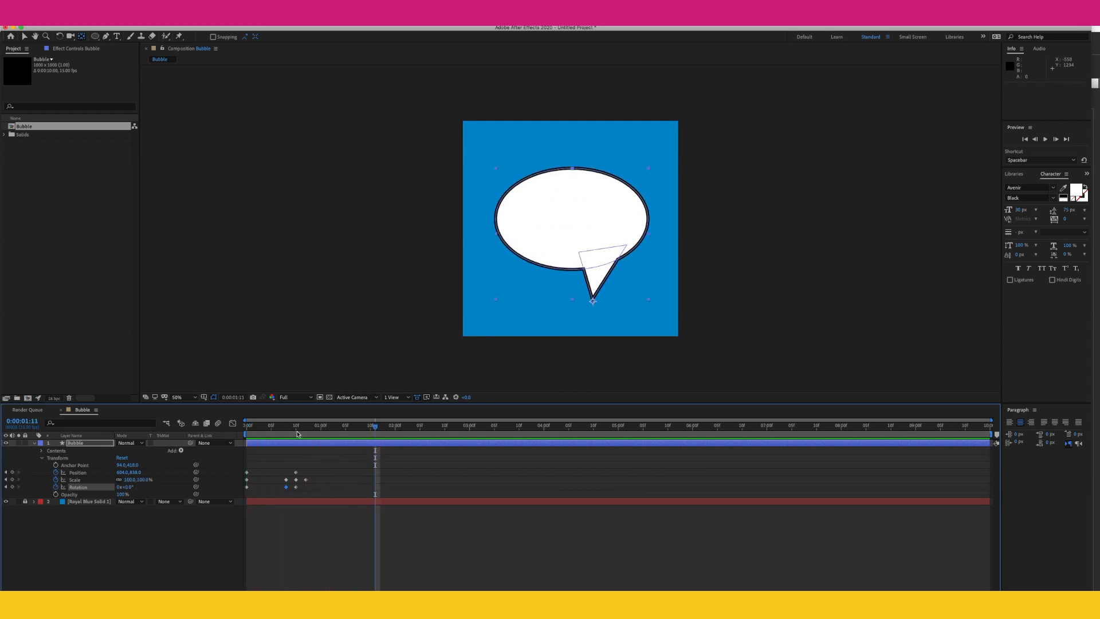
key(space)
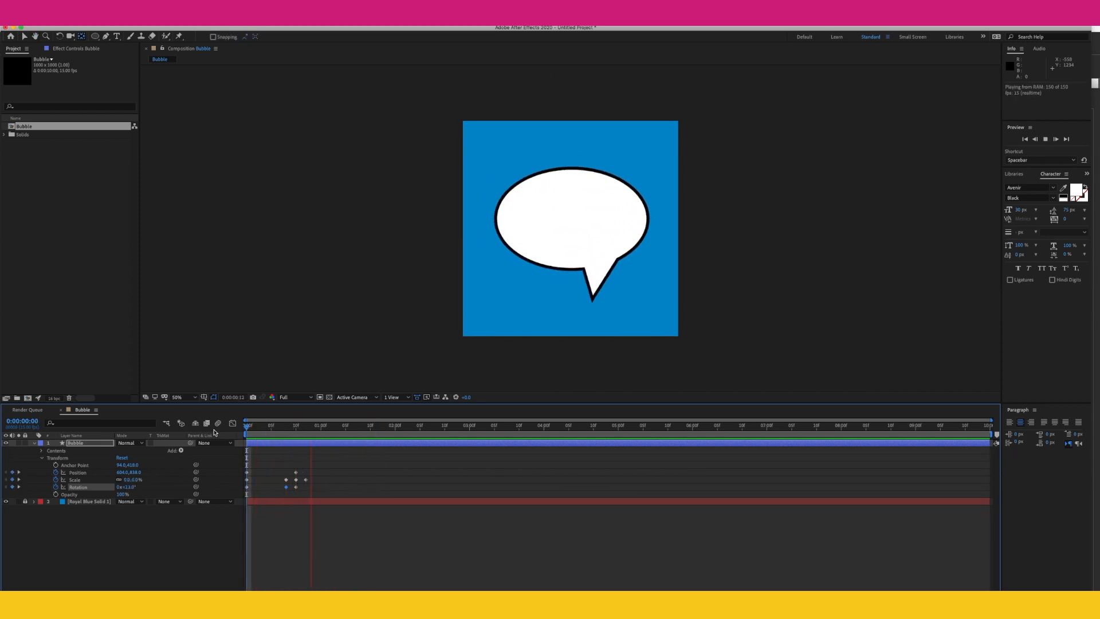
Set the bubble's Rotation to 7° at frame 10 and to 0° at frame 14
drag(298, 434, 295, 434)
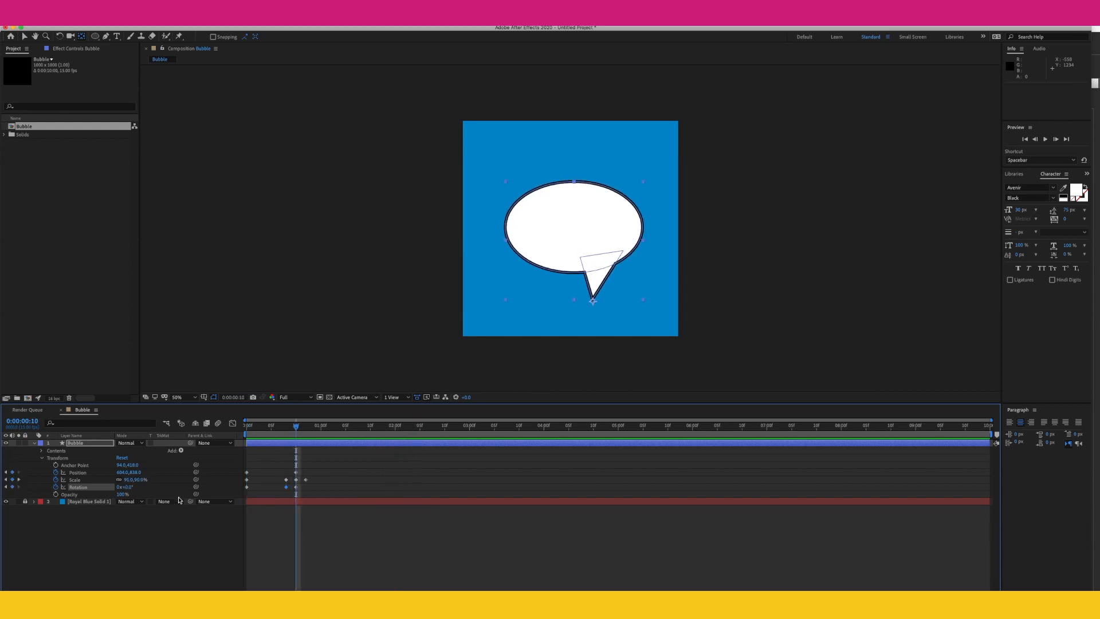
drag(127, 486, 131, 486)
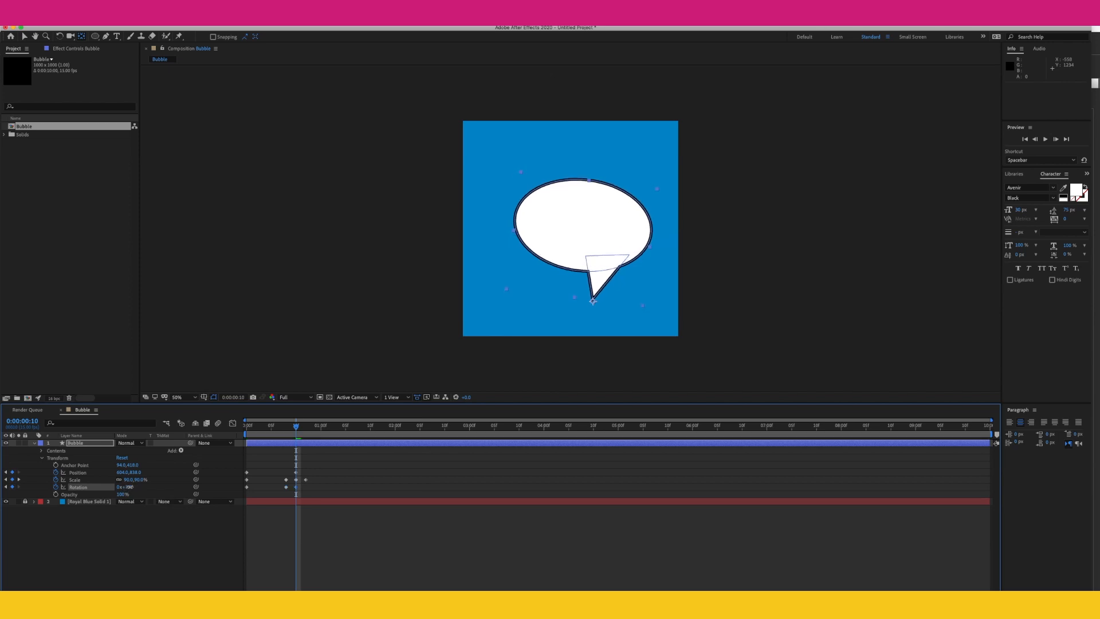
drag(297, 431, 317, 428)
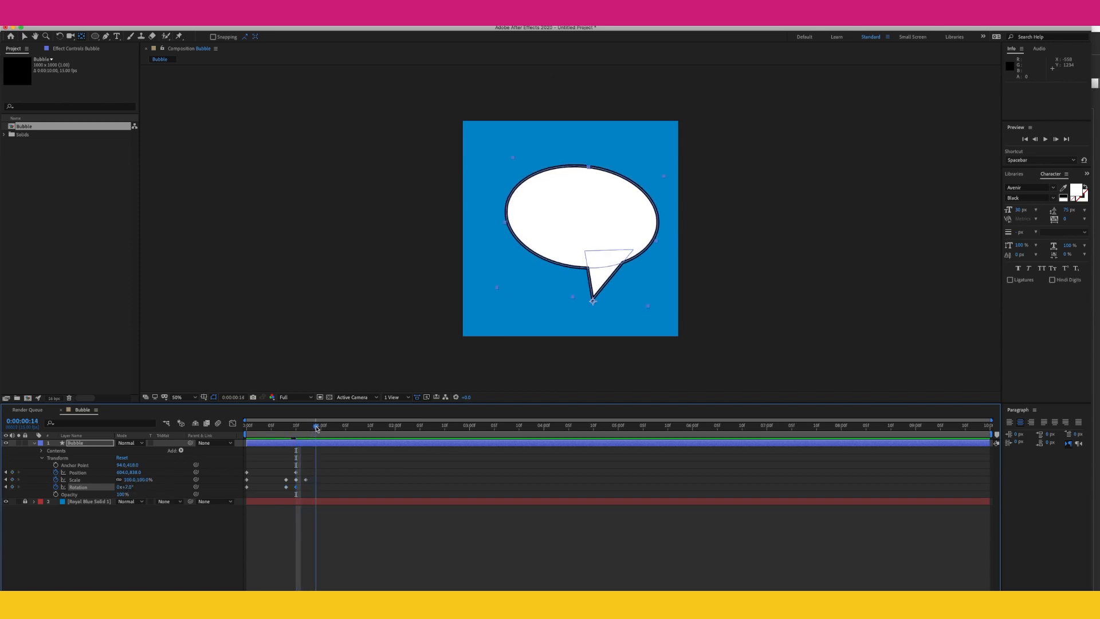
click(130, 488)
text(0)
key(Return)
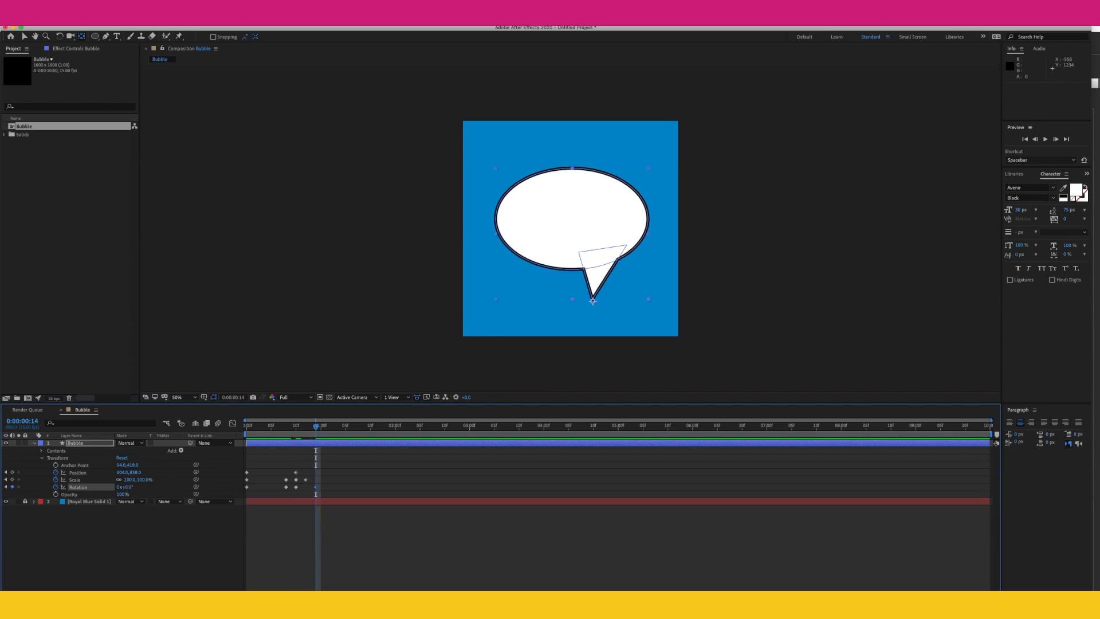
Preview the wobble, move the last Rotation keyframe from frame 14 to frame 12 and replay the animation
drag(276, 430, 244, 431)
key(space)
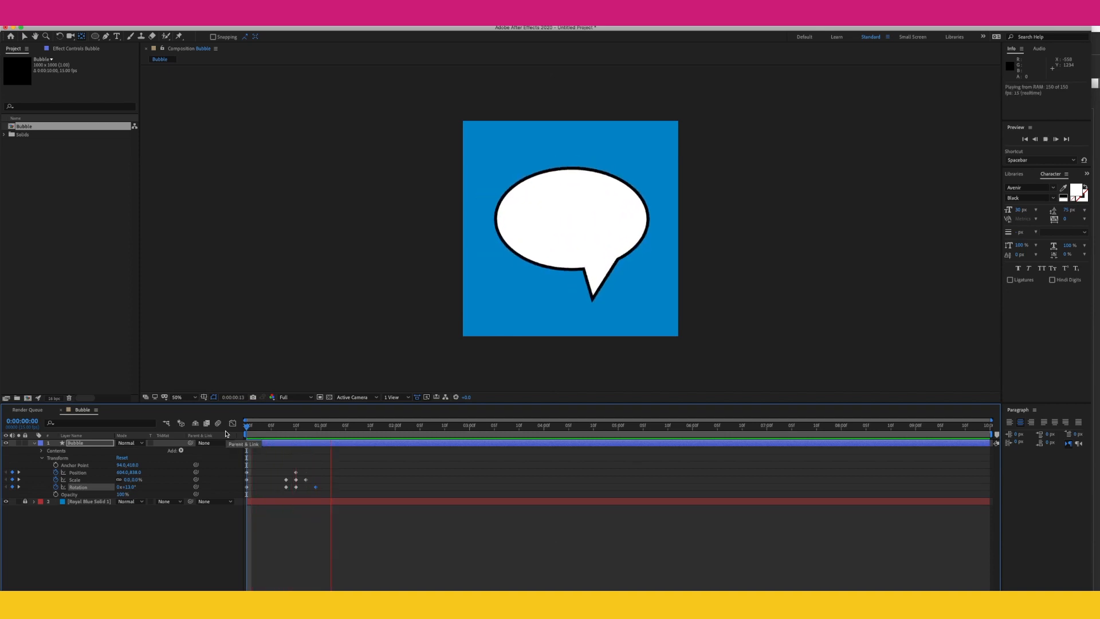
key(space)
drag(315, 487, 307, 488)
key(Home)
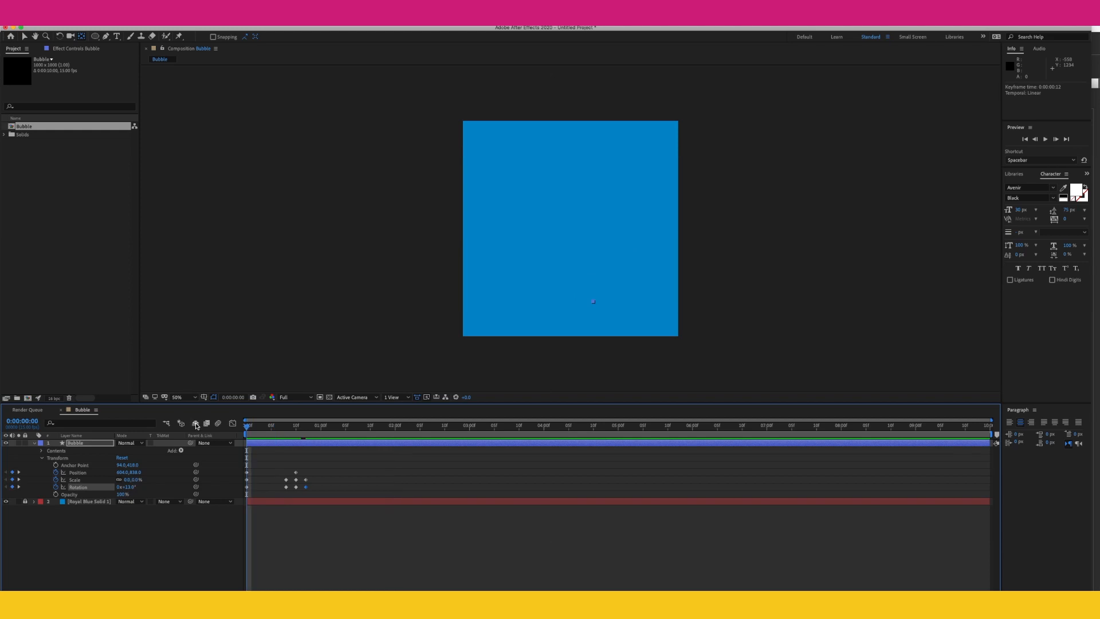
key(space)
key(space)
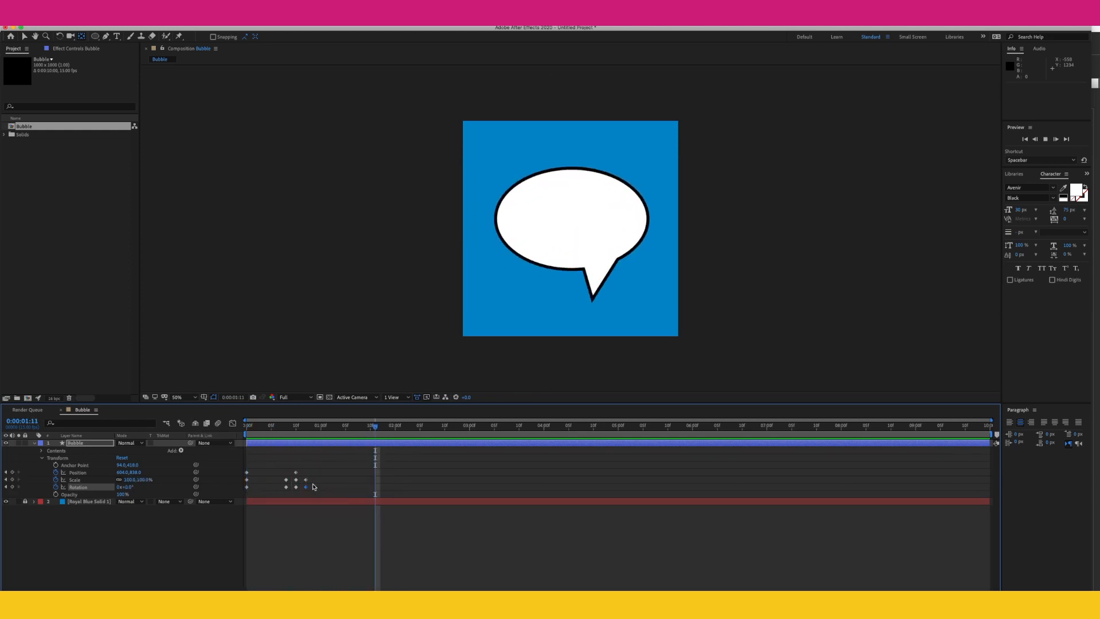
drag(292, 430, 223, 431)
key(space)
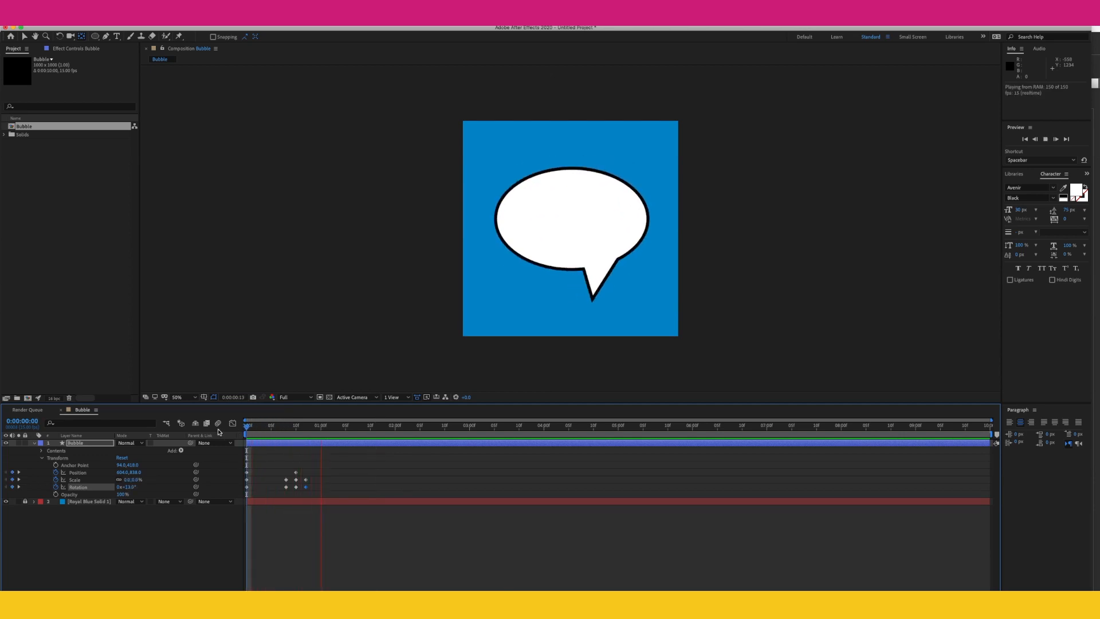
key(space)
Delete the bubble's Rotation keyframes at frames 0, 8 and 12, keeping the one at frame 10, and preview the animation
drag(292, 432, 298, 431)
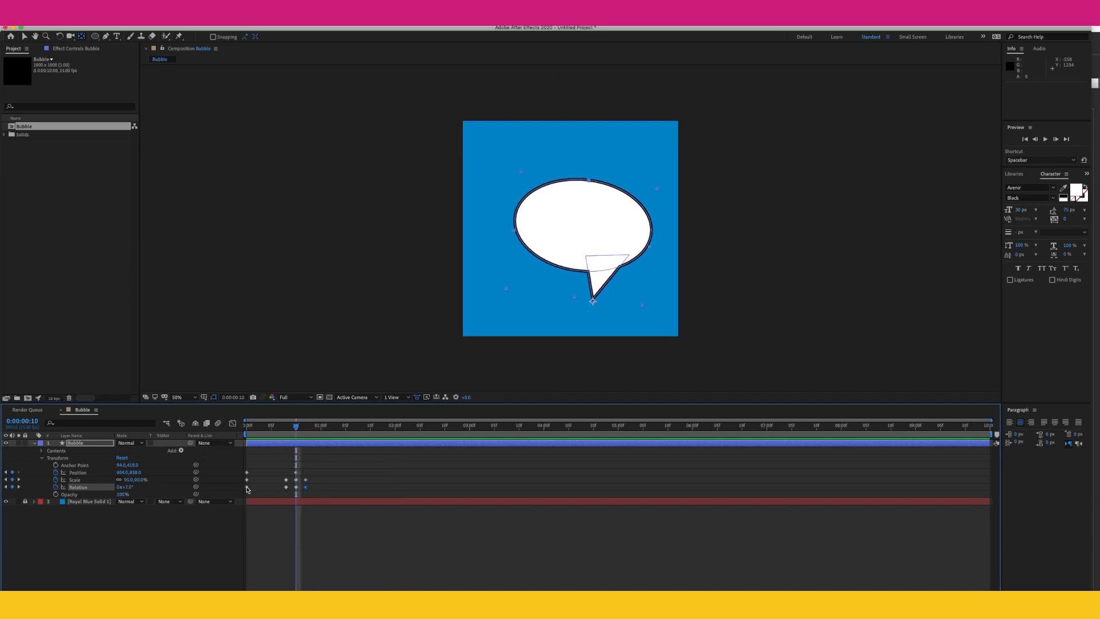
click(289, 491)
click(286, 488)
key(Delete)
click(306, 487)
key(Delete)
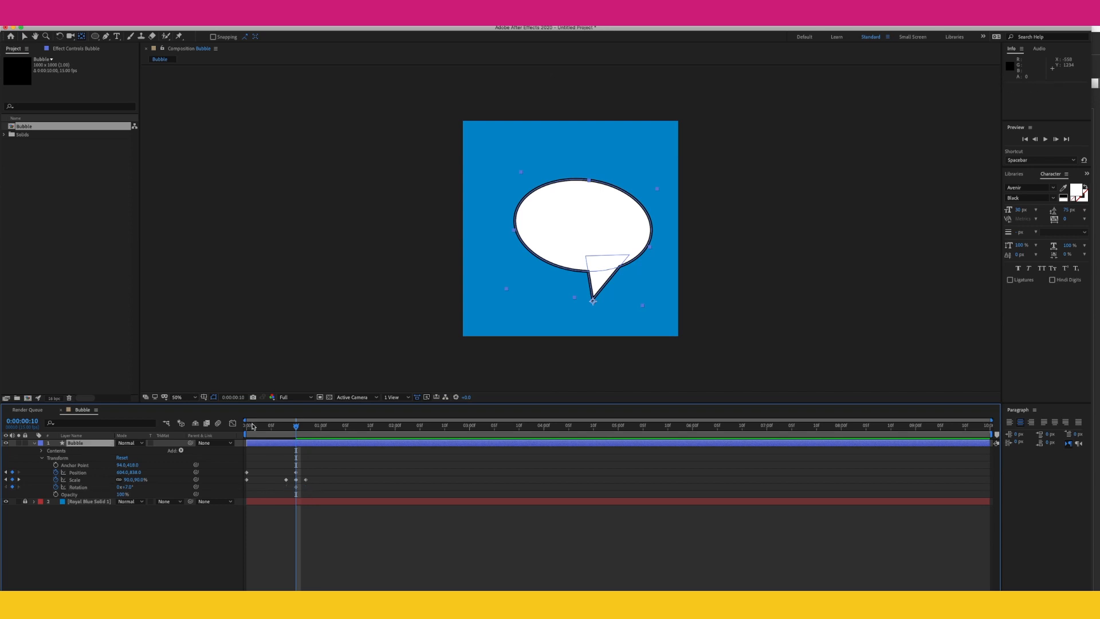
key(space)
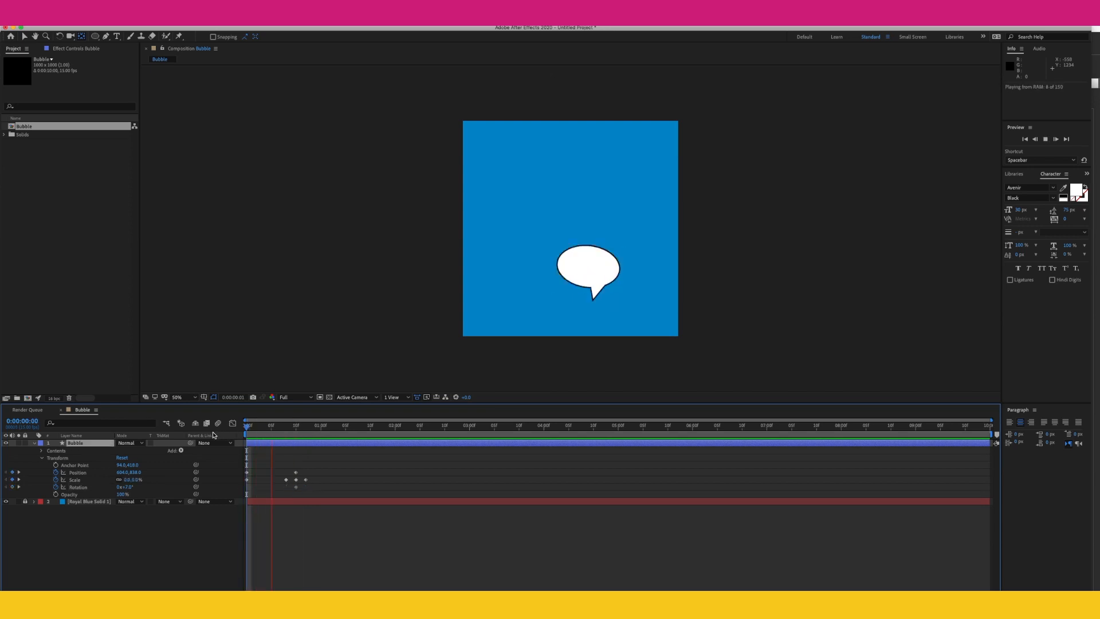
key(space)
Select all of the bubble's keyframes, show them in the Graph Editor and convert the selected Scale keyframes to Auto Bezier
drag(320, 460, 247, 494)
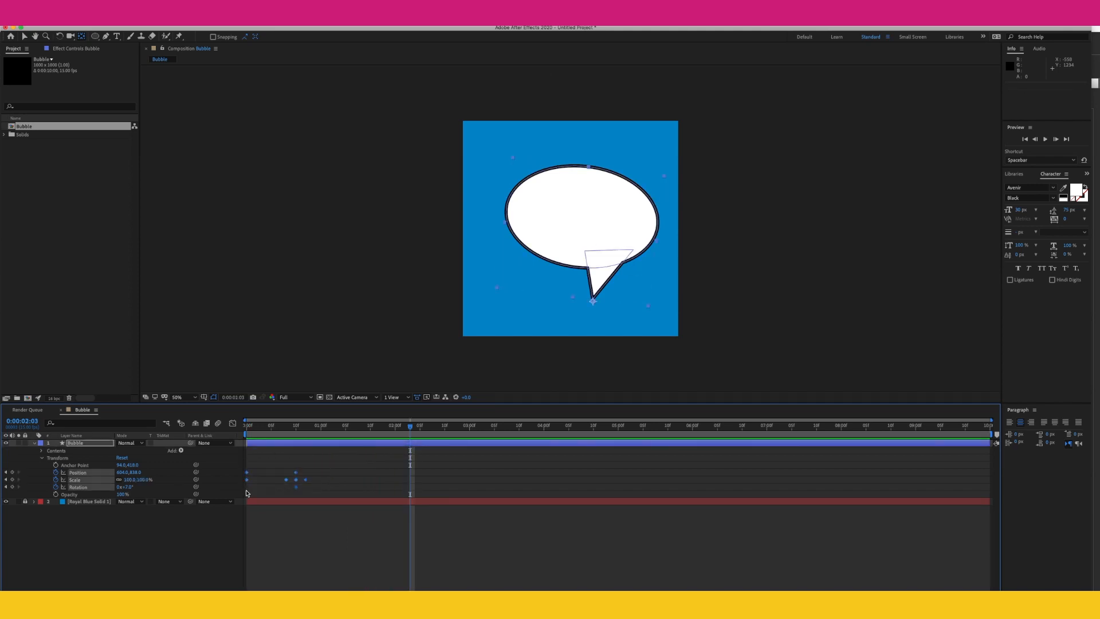
right_click(297, 489)
click(261, 527)
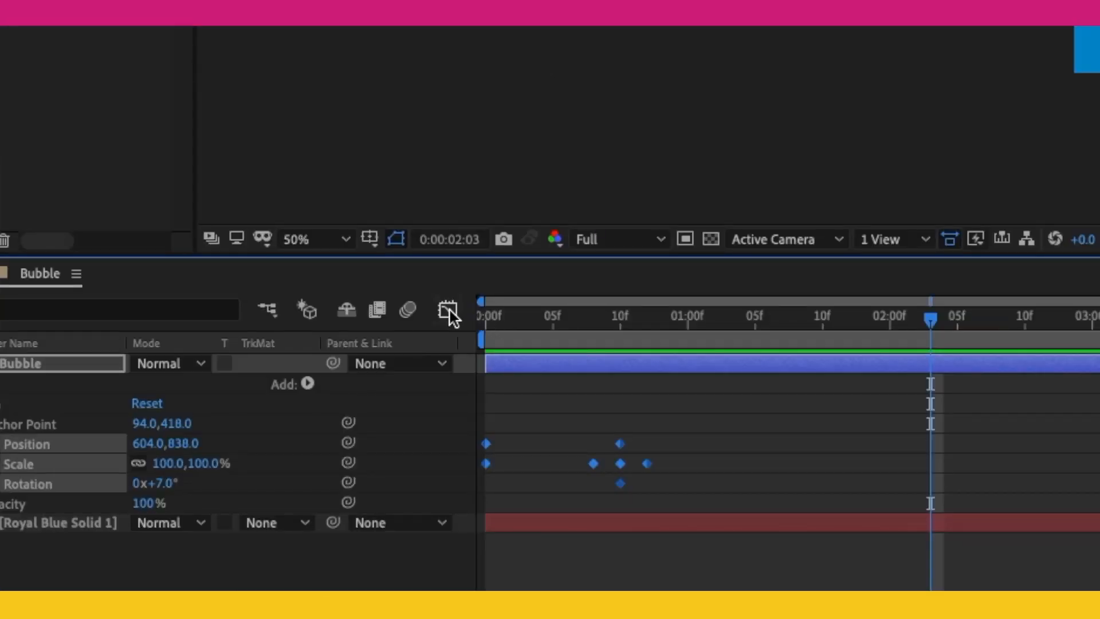
click(448, 310)
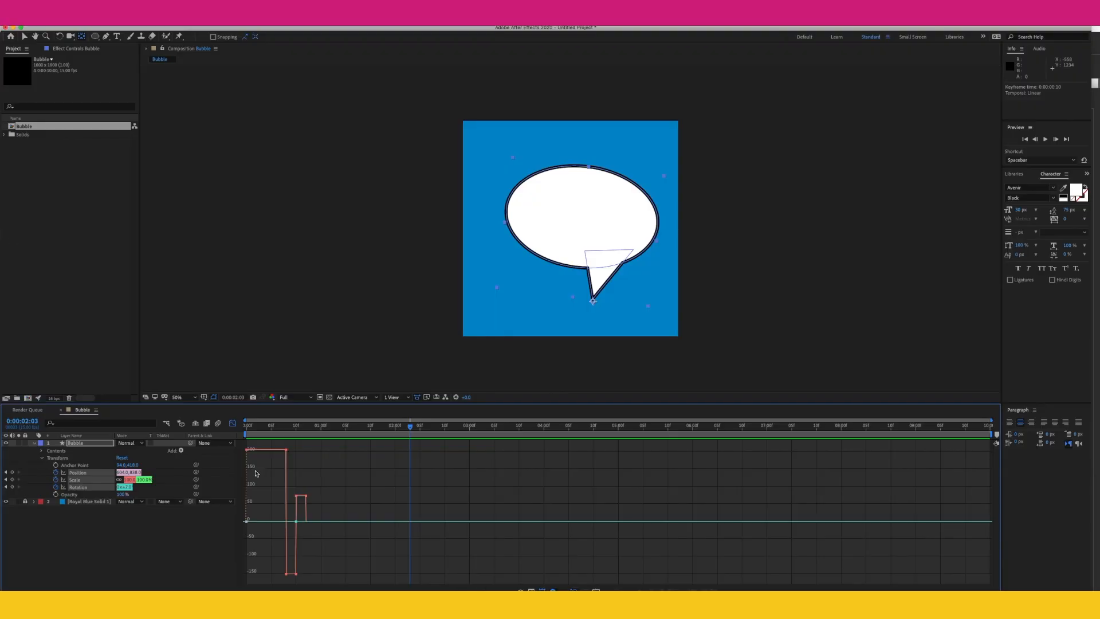
click(593, 382)
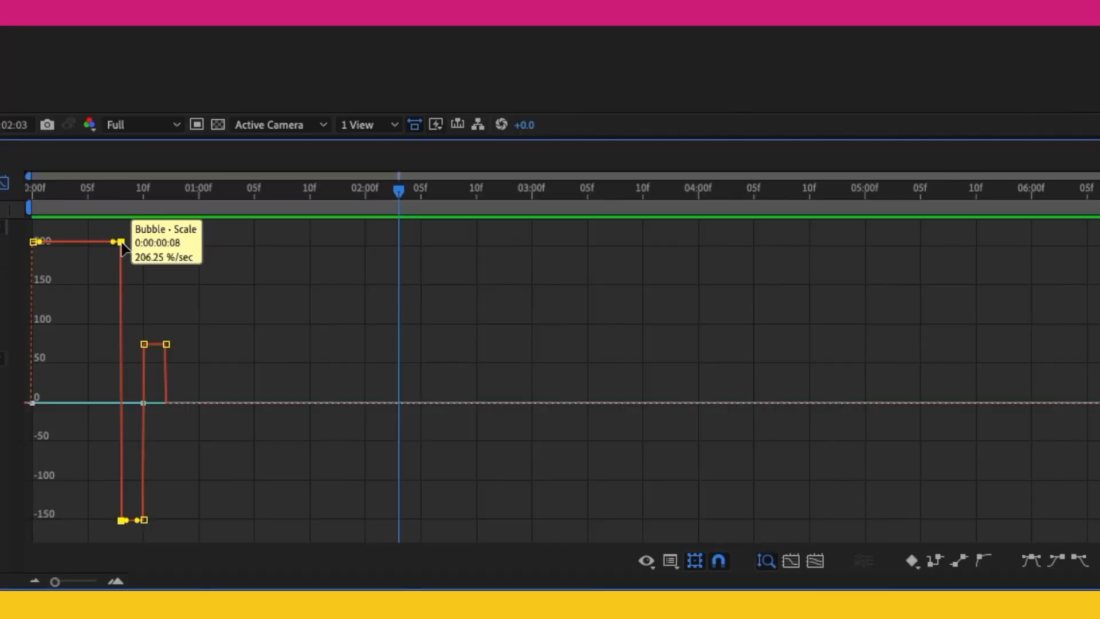
click(982, 557)
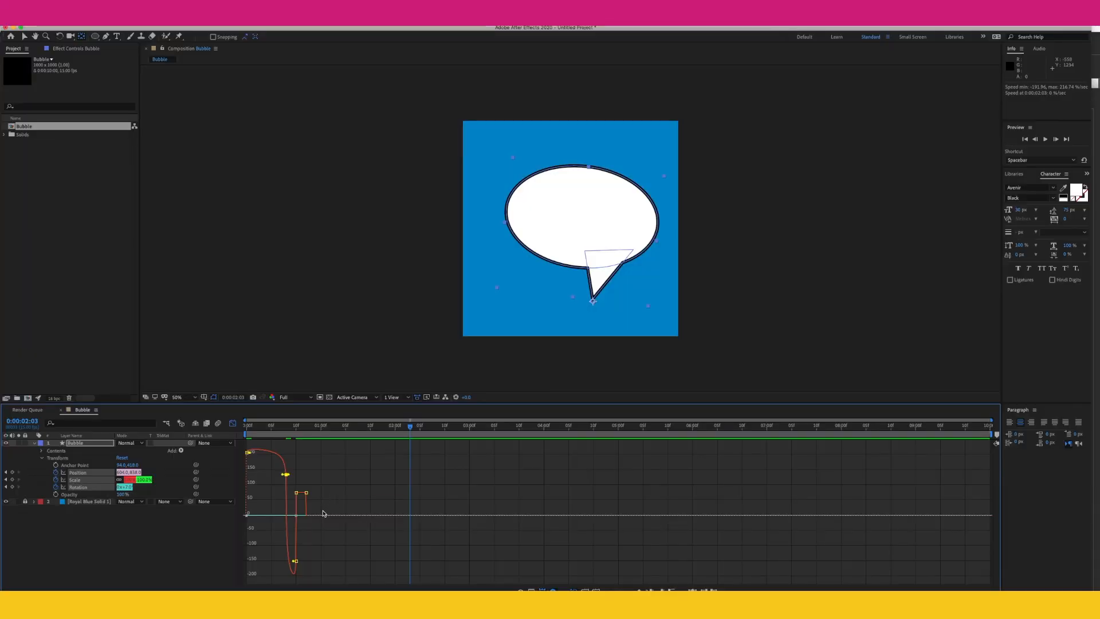
Convert the Scale keyframes at frames 10 and 12 to Auto Bezier in the speed graph and preview the smoothed bounce
mouse_move(296, 495)
click(670, 589)
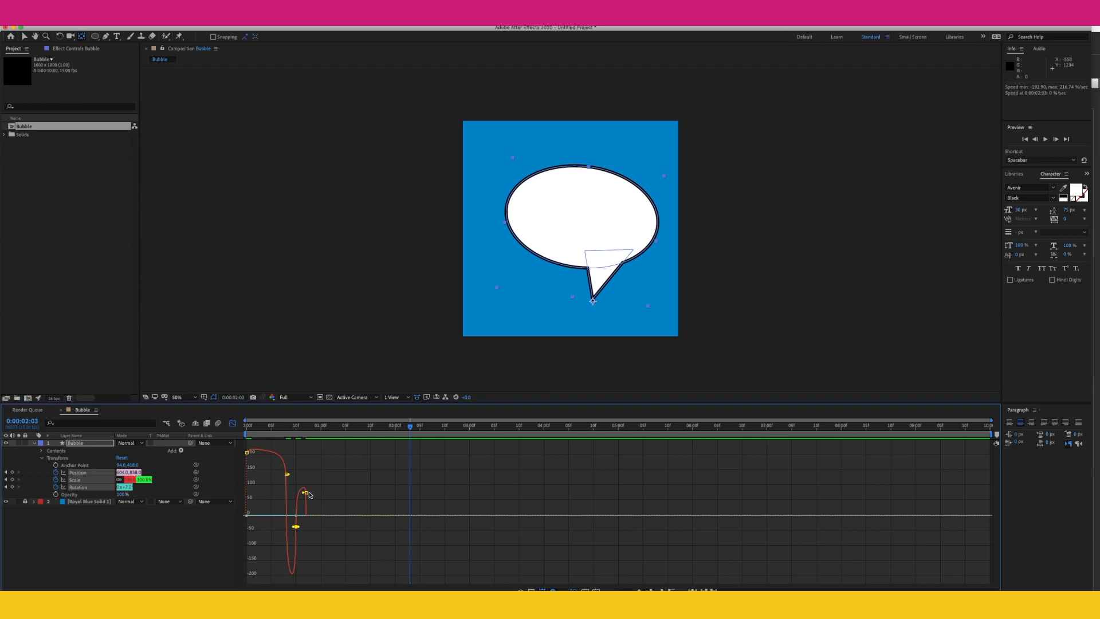
mouse_move(307, 495)
drag(282, 425, 239, 434)
key(space)
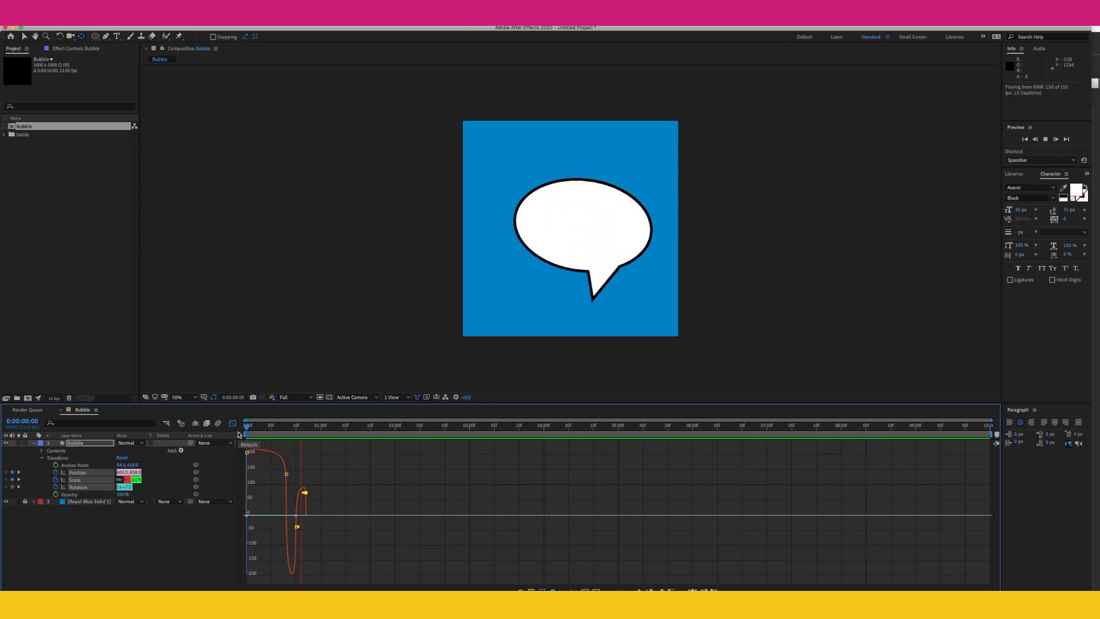
key(space)
drag(263, 431, 228, 429)
key(space)
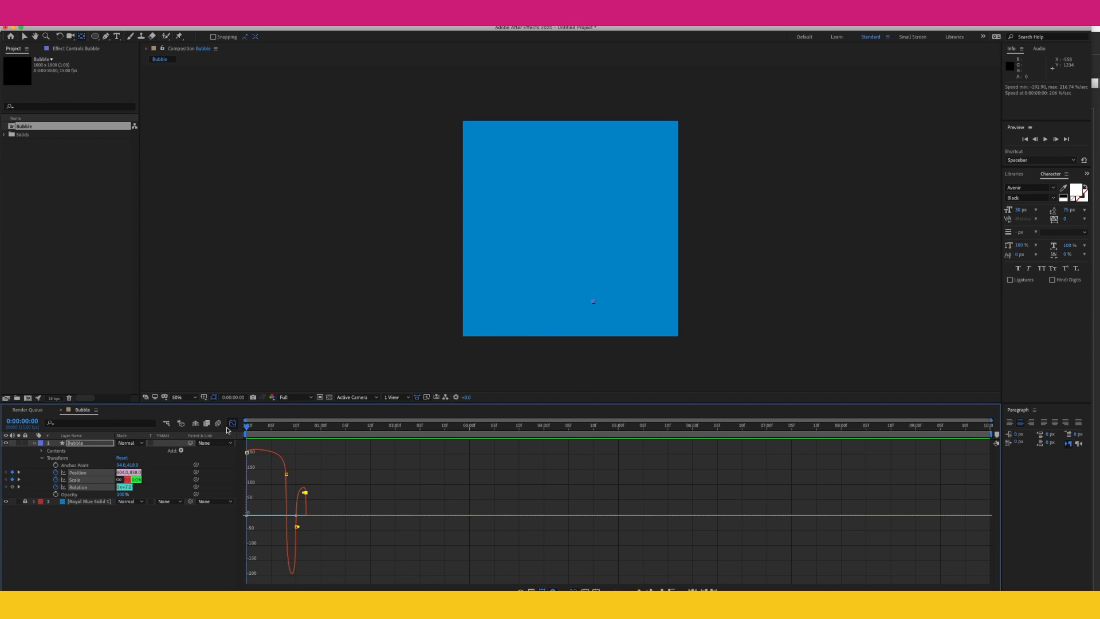
Return from the Graph Editor to the layer bars, go to frame 6 and enable motion blur for the composition and the Bubble layer
click(233, 424)
click(232, 424)
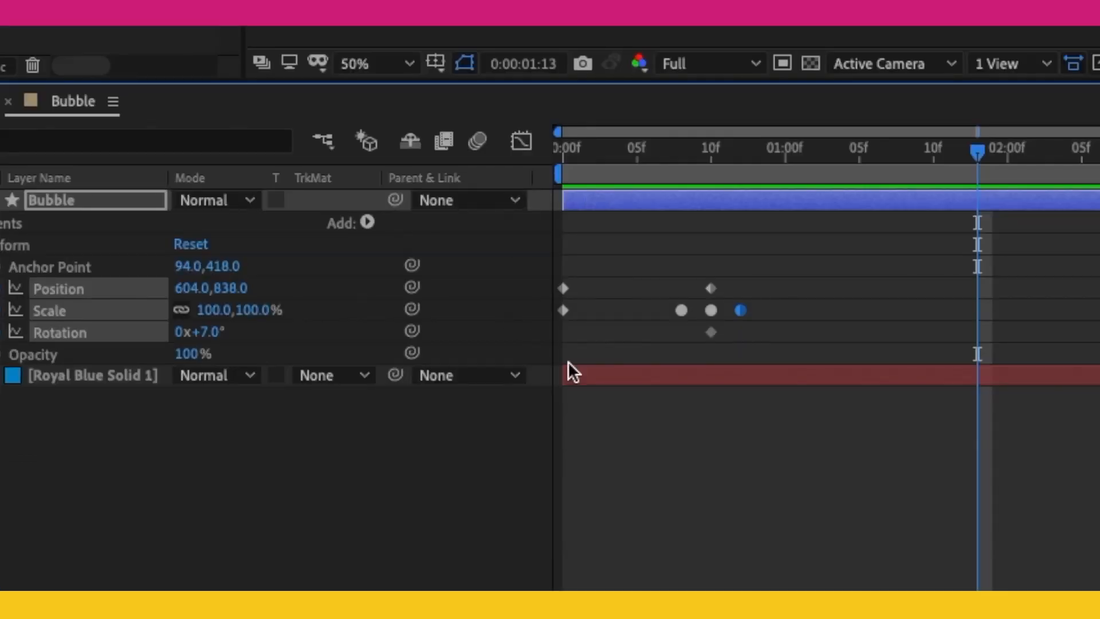
click(285, 429)
drag(668, 167, 651, 166)
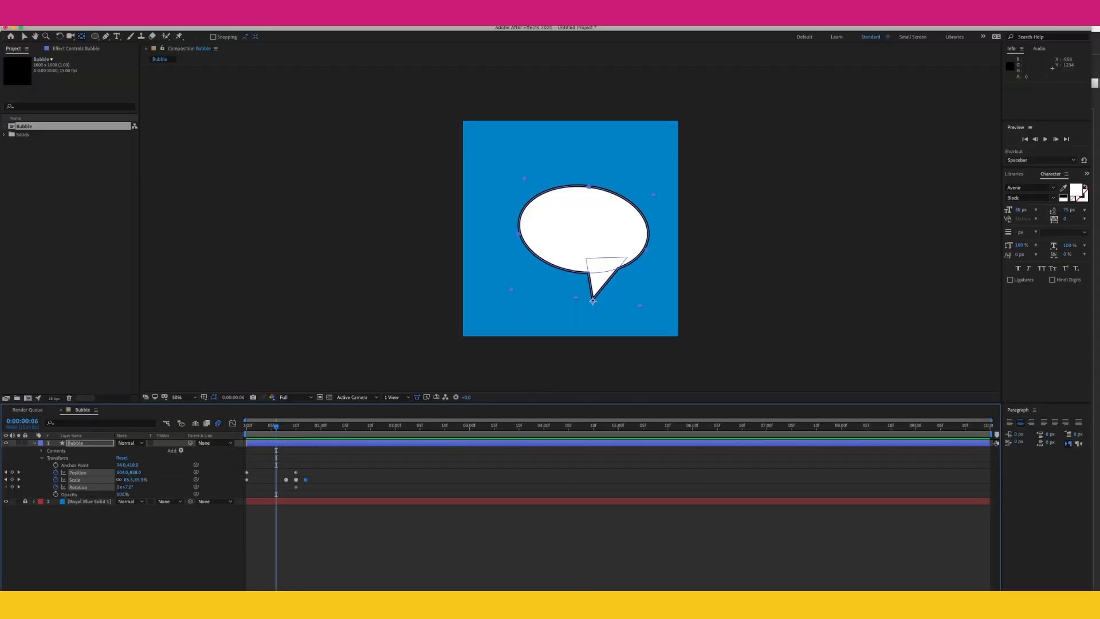
key(F4)
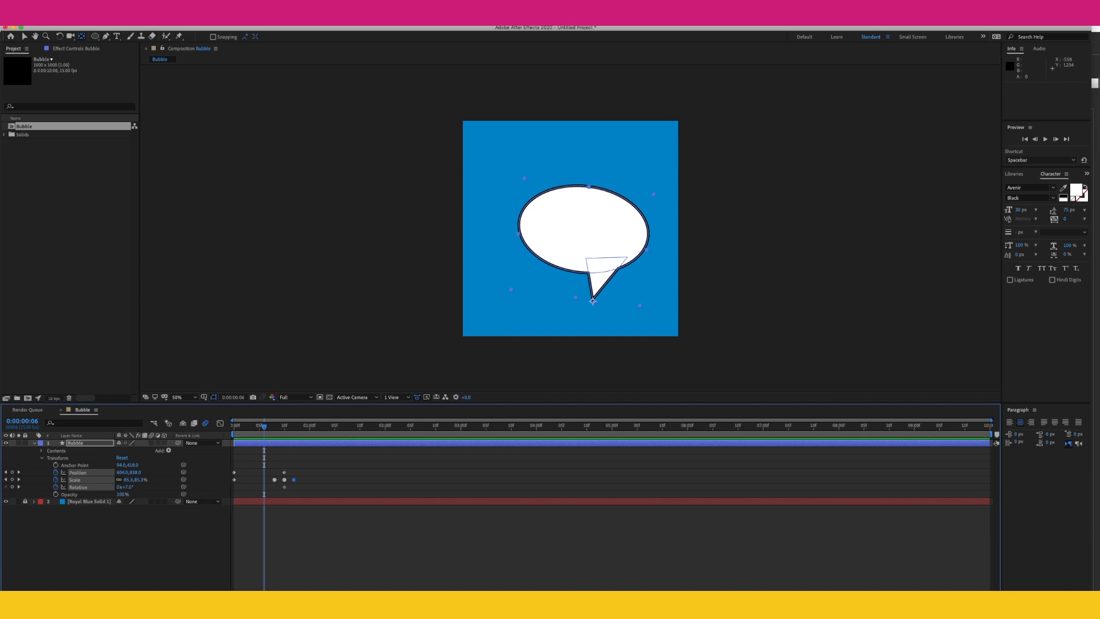
click(151, 443)
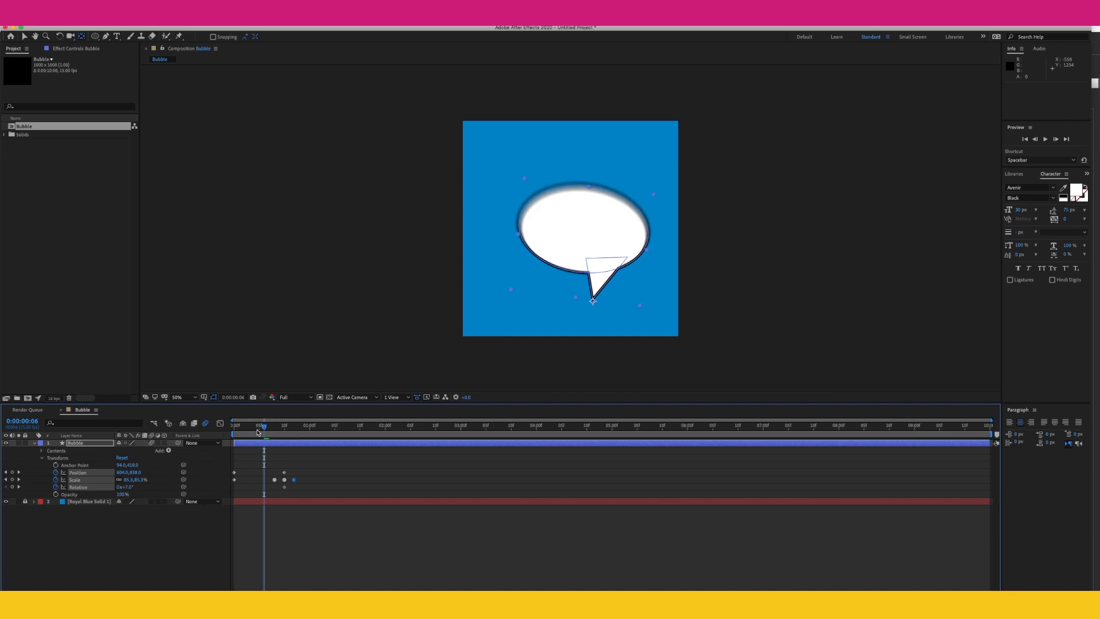
Preview the bubble animation from the first frame to check the motion blur
key(space)
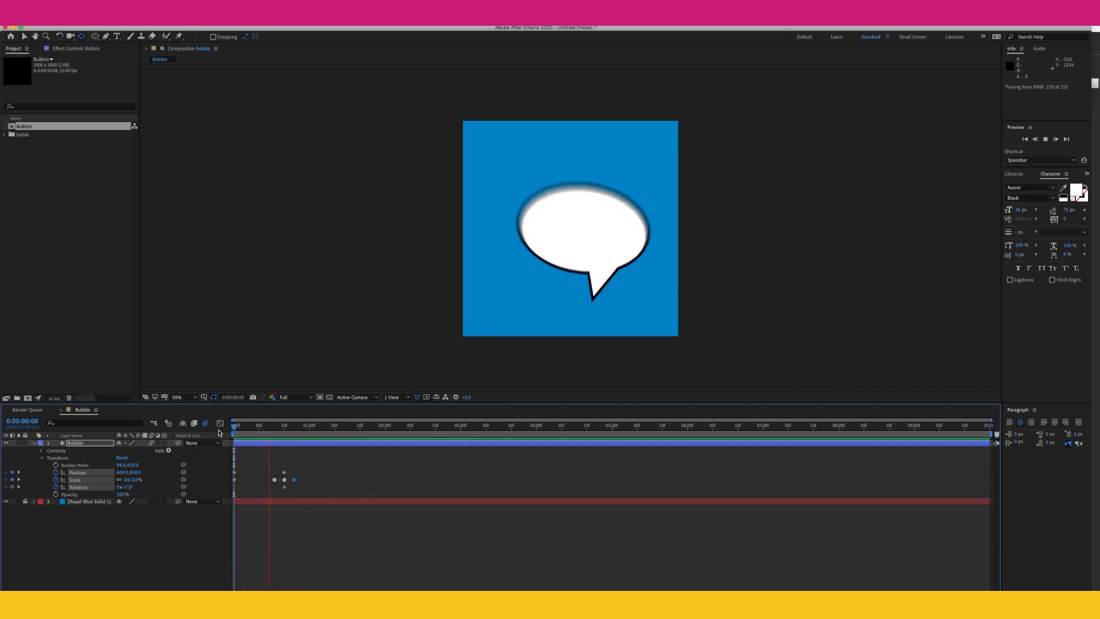
key(space)
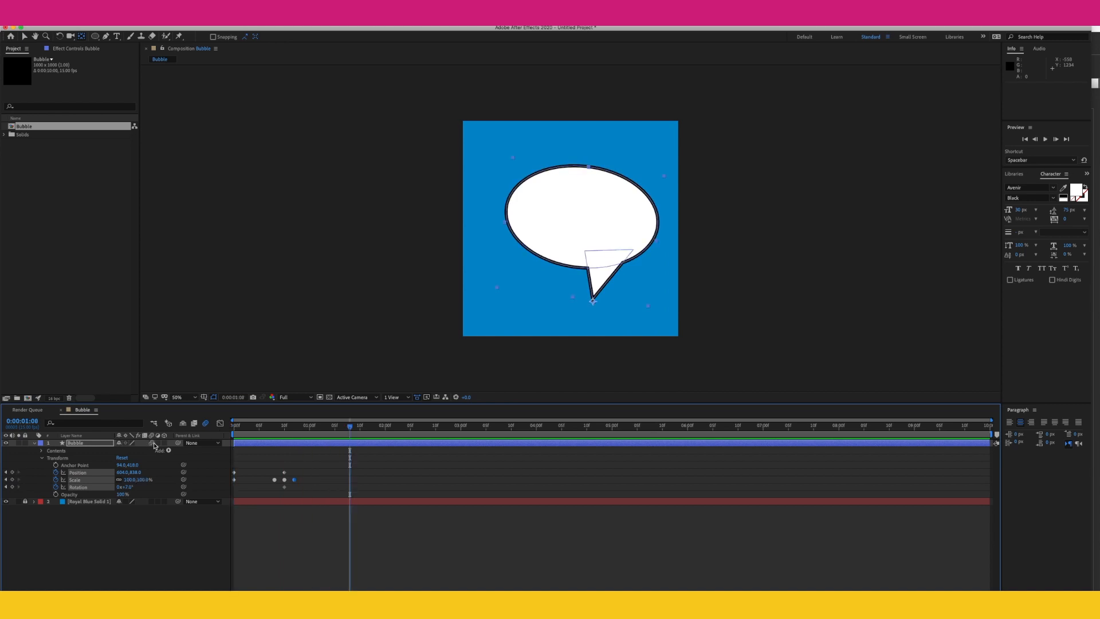
click(206, 424)
key(Home)
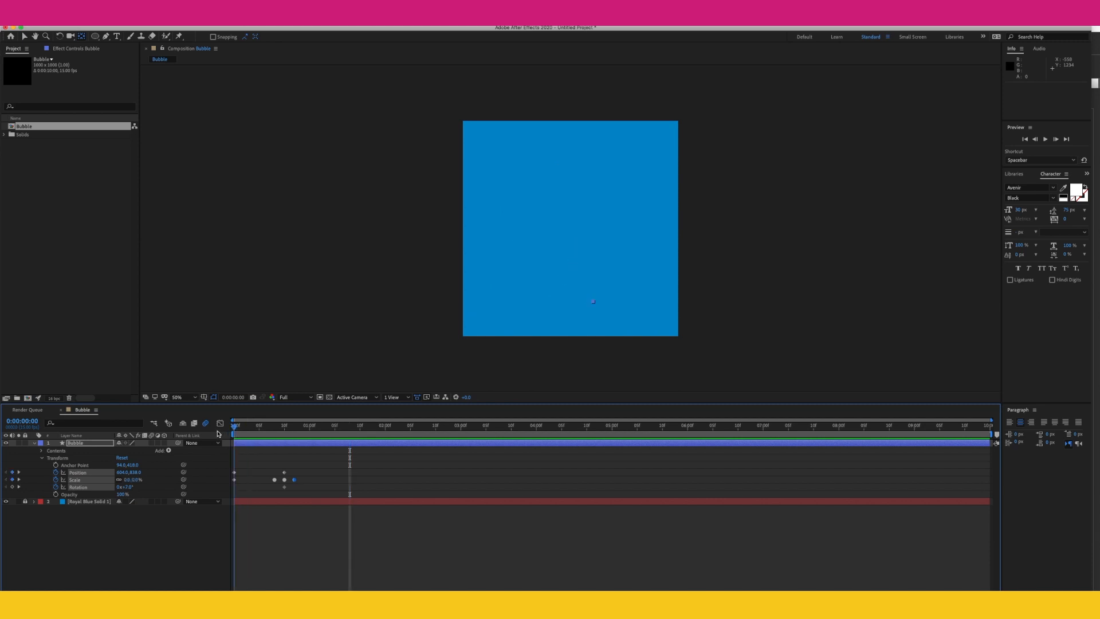
key(space)
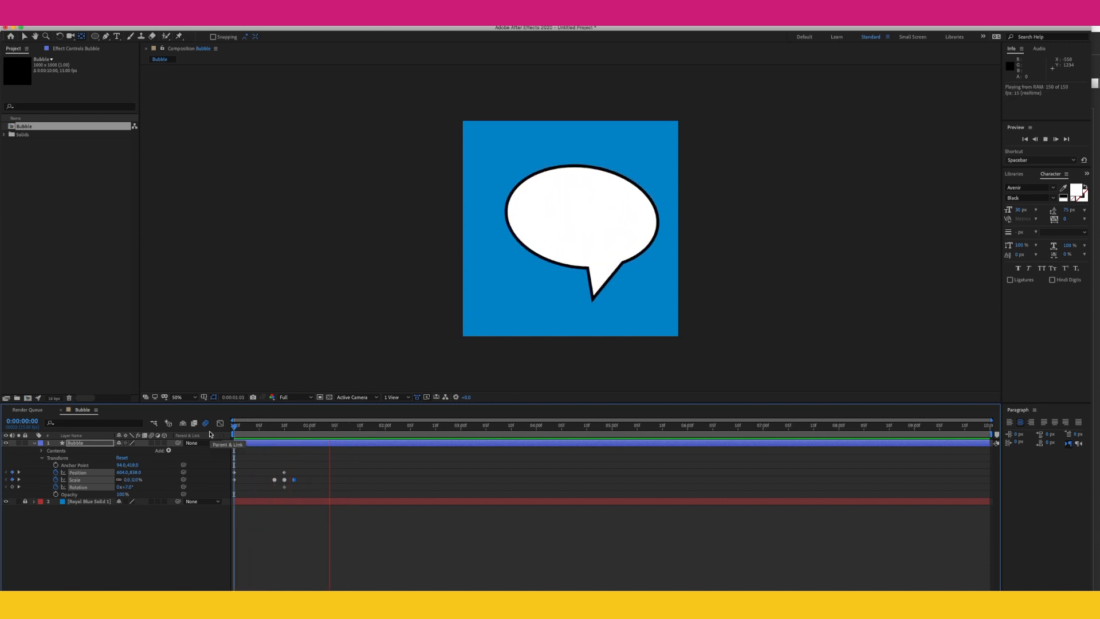
key(space)
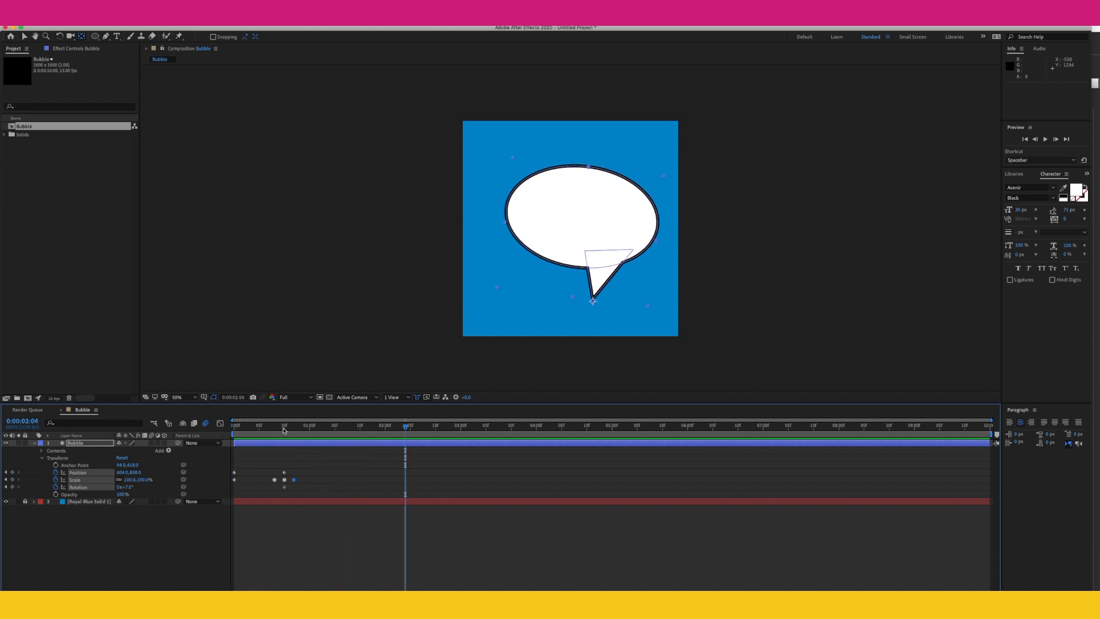
Add the text HELLO inside the speech bubble with the time at 0:00:01:01
drag(291, 431, 315, 428)
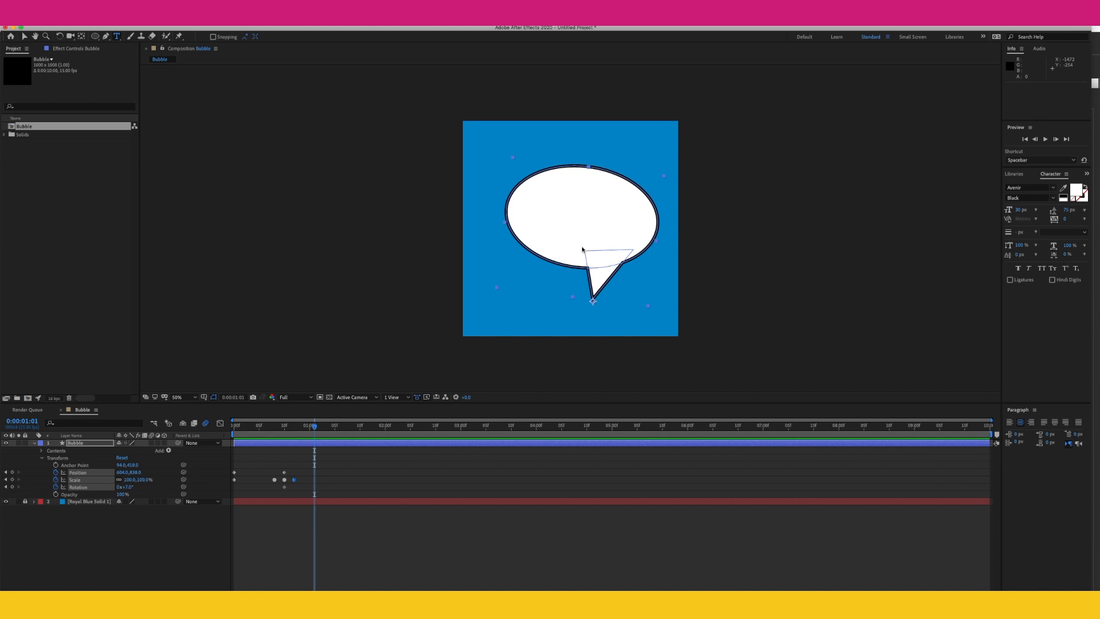
key(super+alt+shift+t)
click(549, 223)
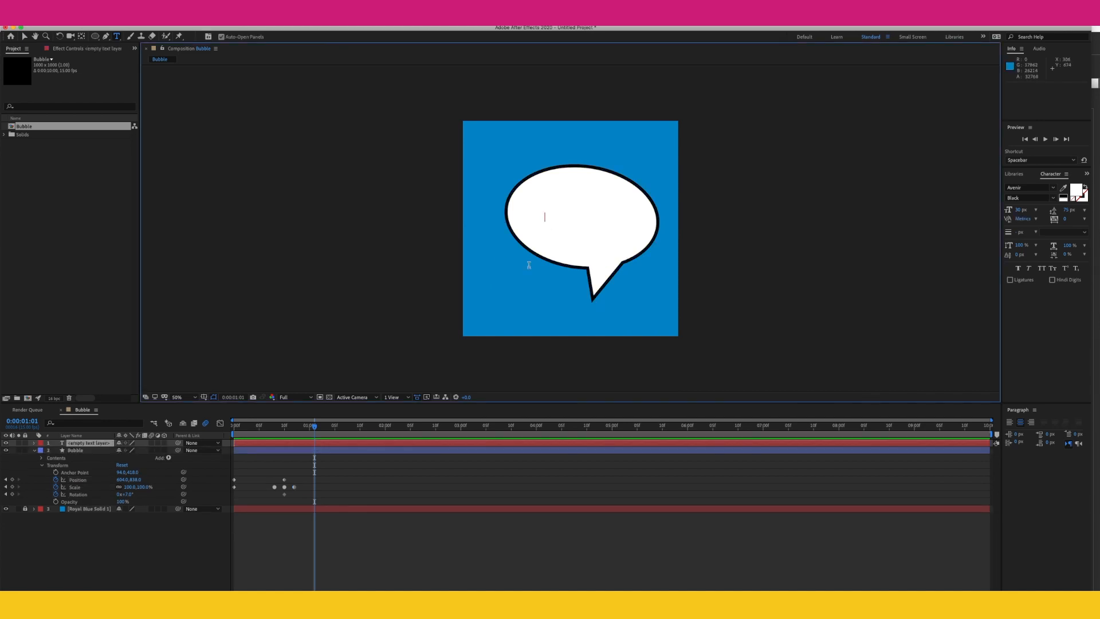
text(HELLO)
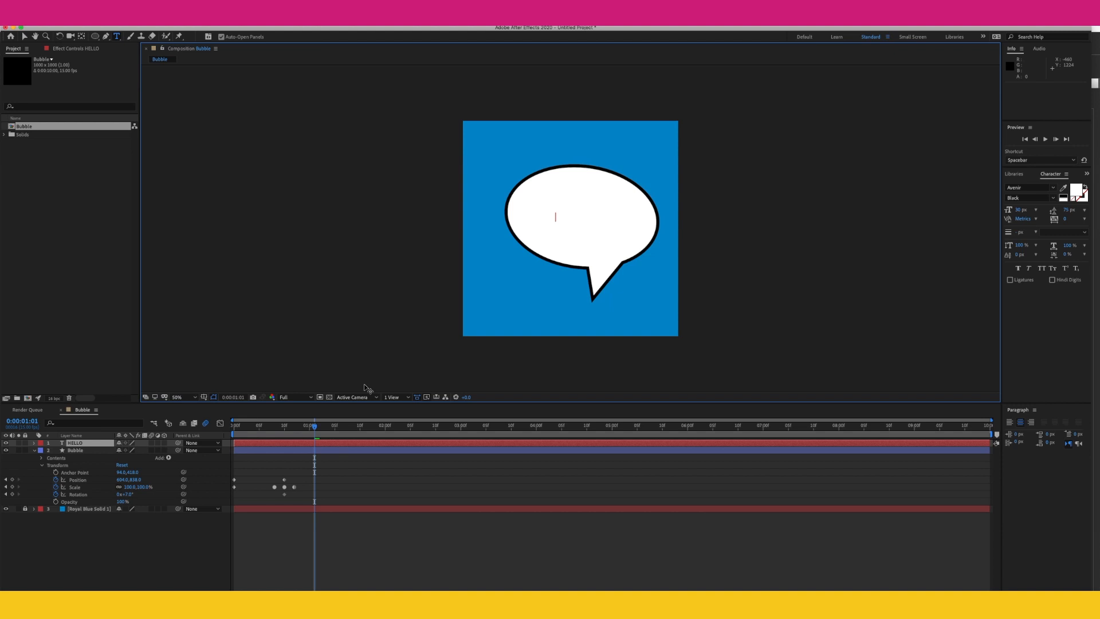
Set the fill colour of the HELLO text to black (000000)
key(super+a)
click(1077, 192)
drag(40, 114, 2, 216)
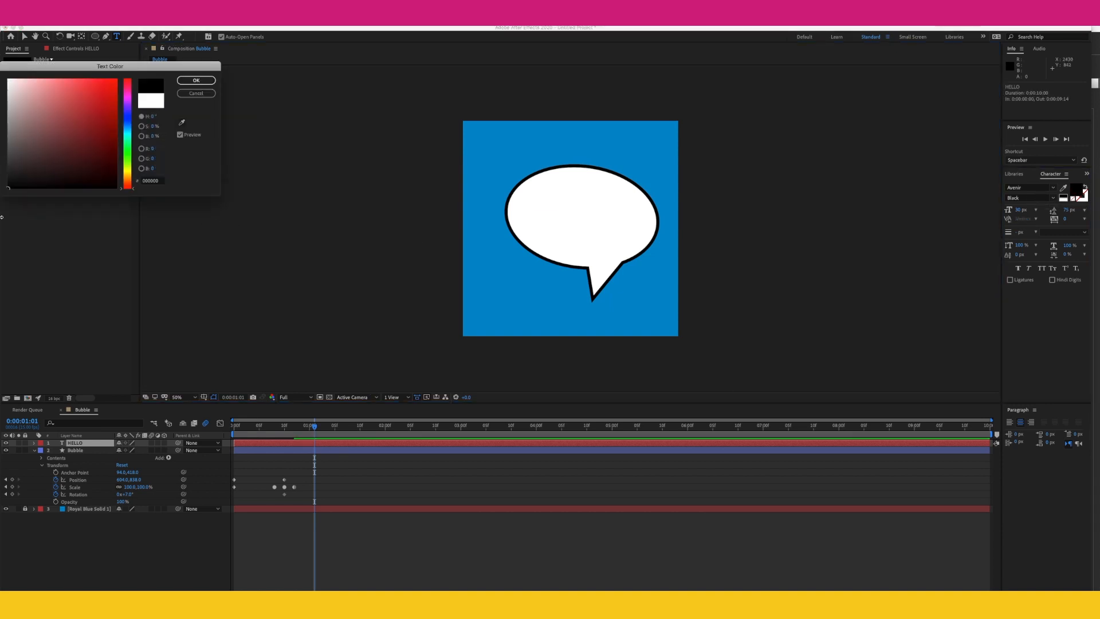
click(197, 81)
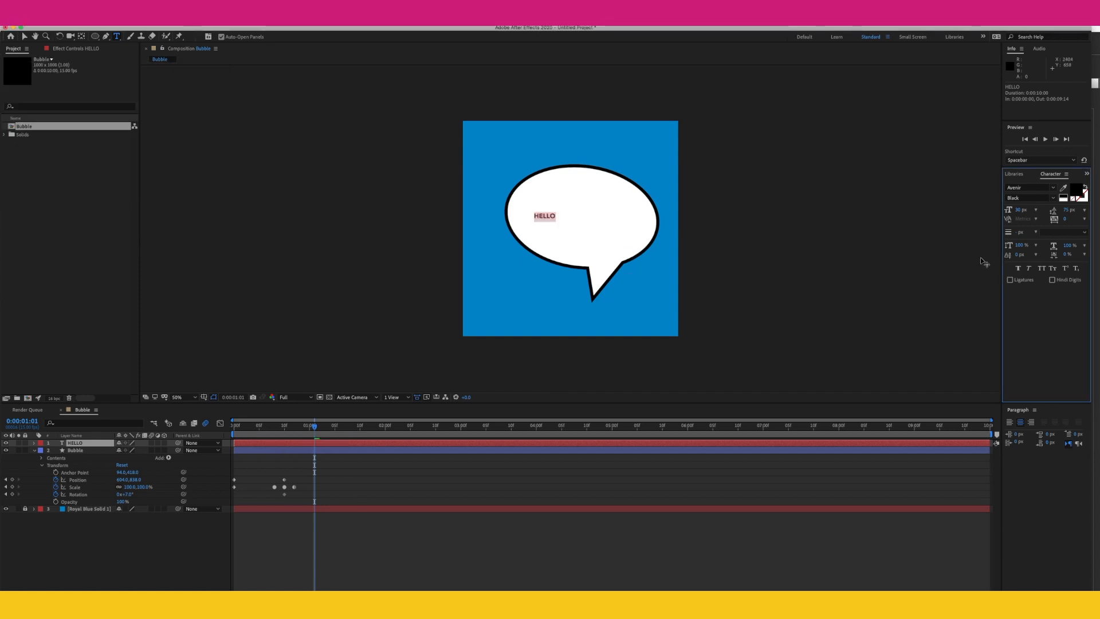
Enlarge the HELLO text to a font size of 150 px
click(1019, 209)
text(90)
key(Return)
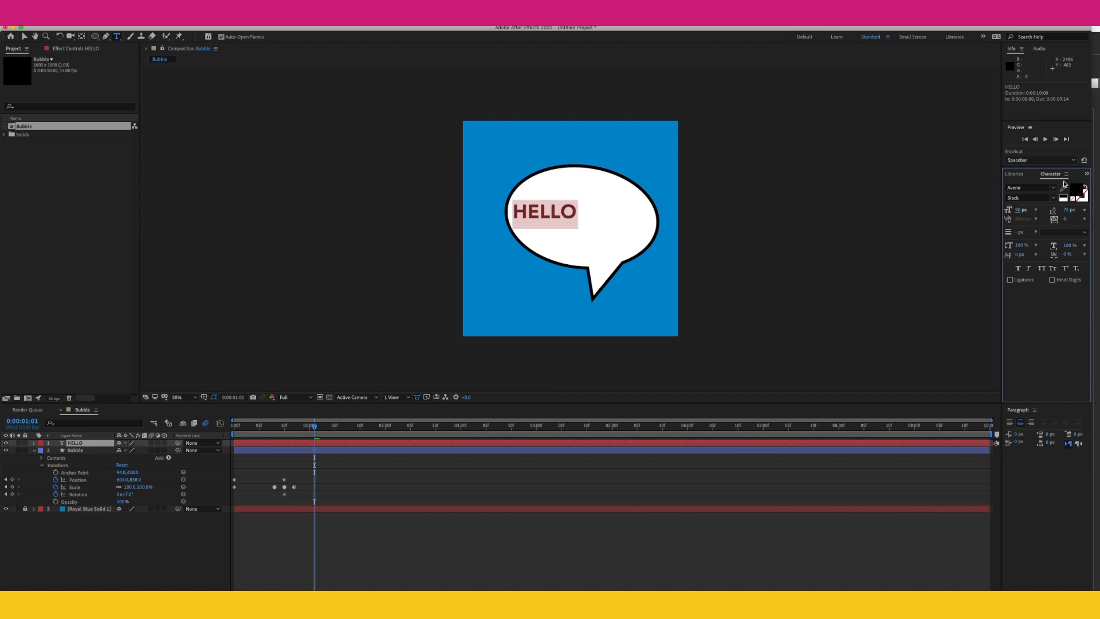
click(1034, 210)
text(150)
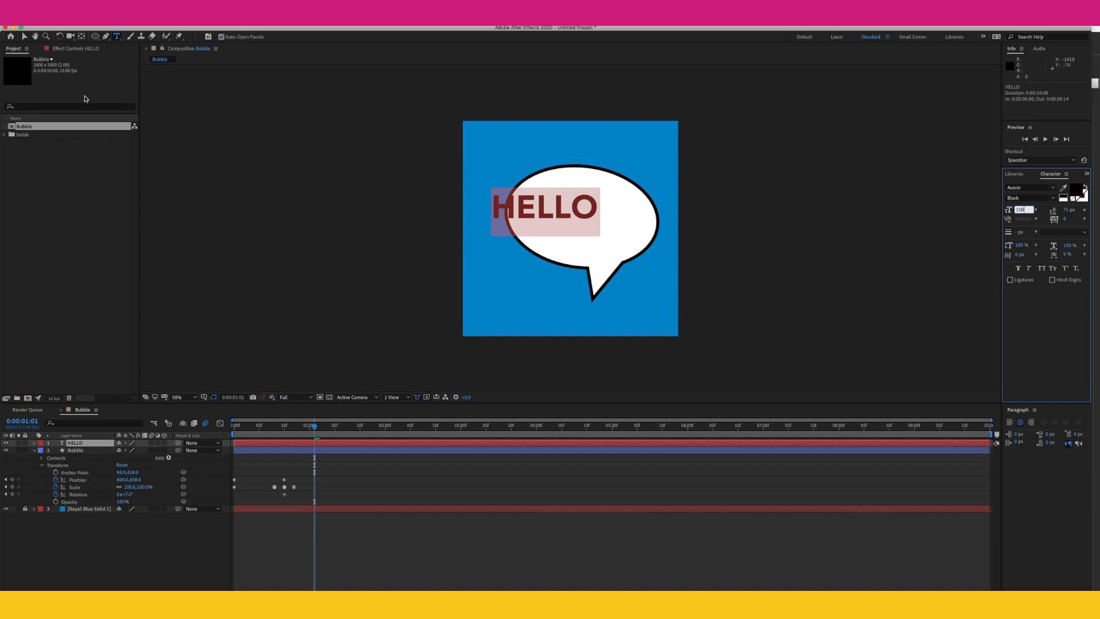
Move the HELLO text so that it lies fully inside the white area of the bubble
click(24, 38)
click(569, 213)
drag(571, 216, 588, 217)
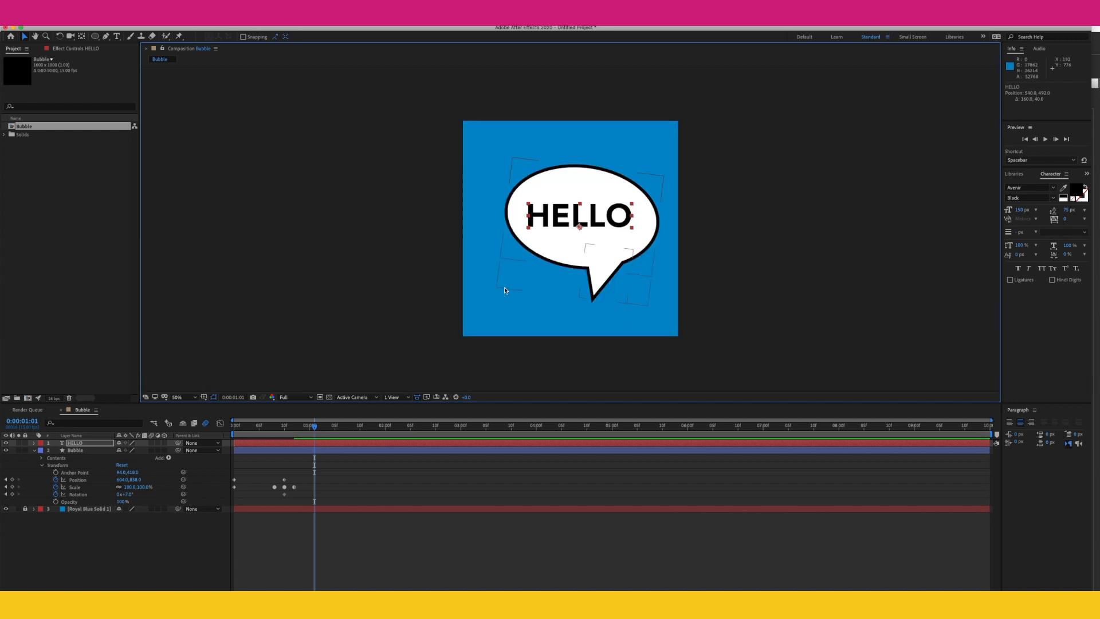
Nudge the HELLO text to about position 544, 498 so it is centred in the bubble
key(shift+Down)
key(shift+Down)
key(Up)
key(Up)
key(Up)
key(Up)
key(Up)
key(Up)
key(Up)
key(Up)
key(Up)
key(Up)
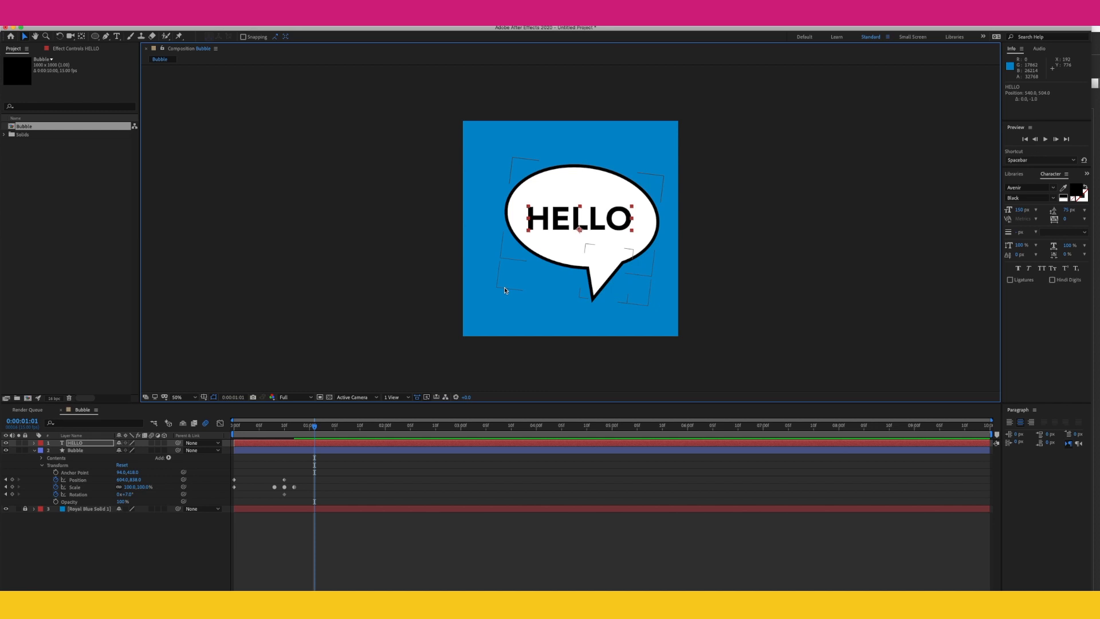
key(Right)
key(Right)
key(Right)
key(Right)
key(Right)
key(Right)
key(Up)
key(Up)
key(Up)
key(Up)
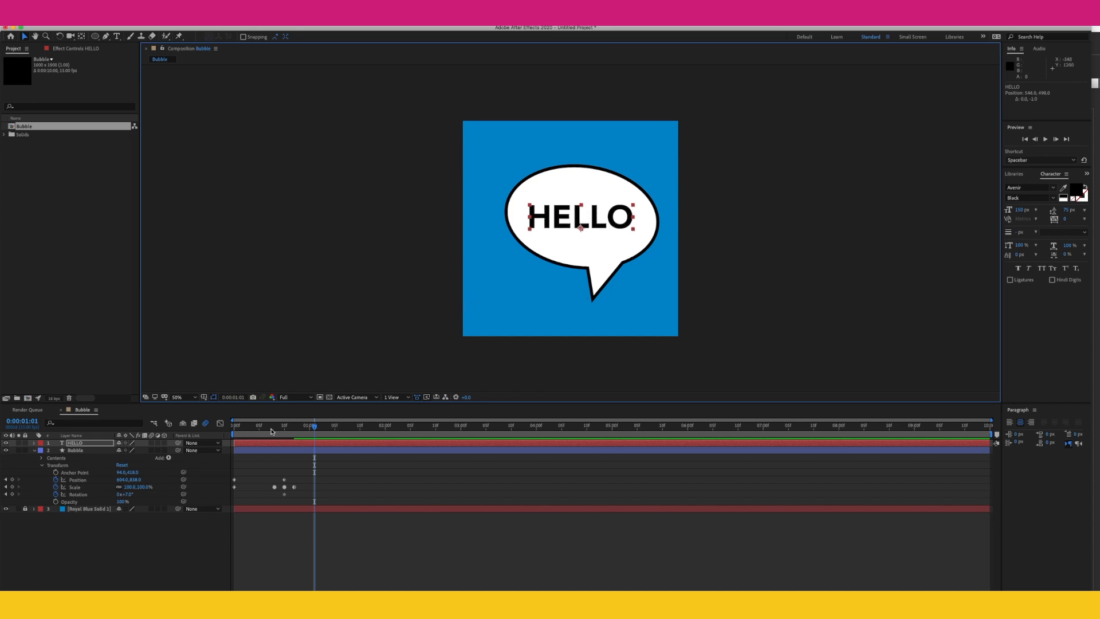
Make the HELLO layer start at frame 12 and apply the Typewriter animation preset to it
mouse_move(272, 431)
mouse_down()
mouse_move(308, 444)
mouse_move(292, 432)
mouse_up()
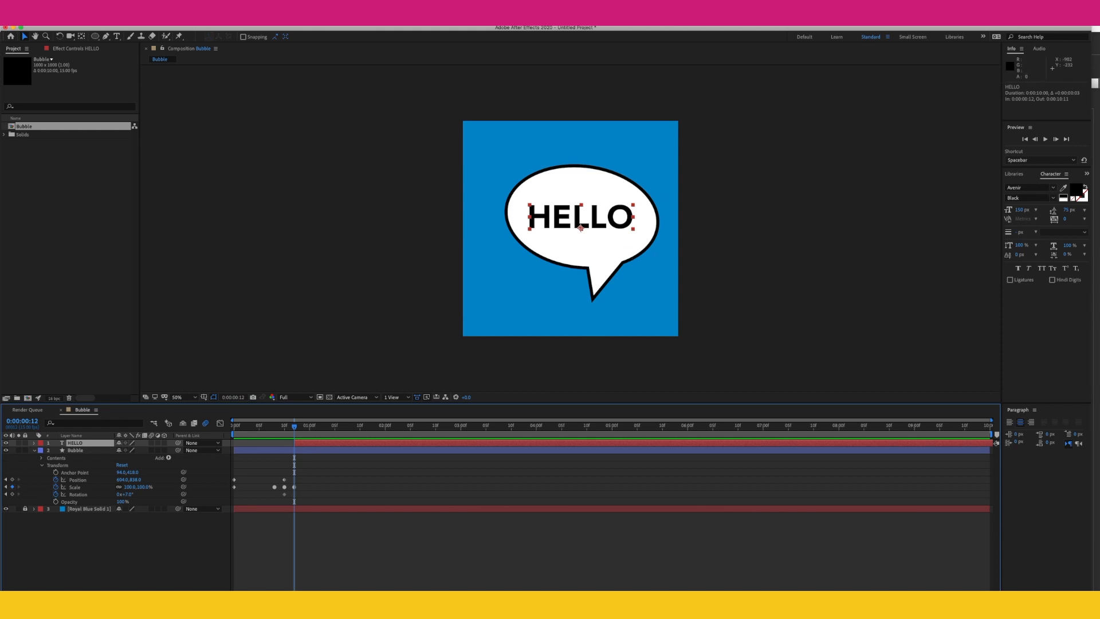
click(265, 23)
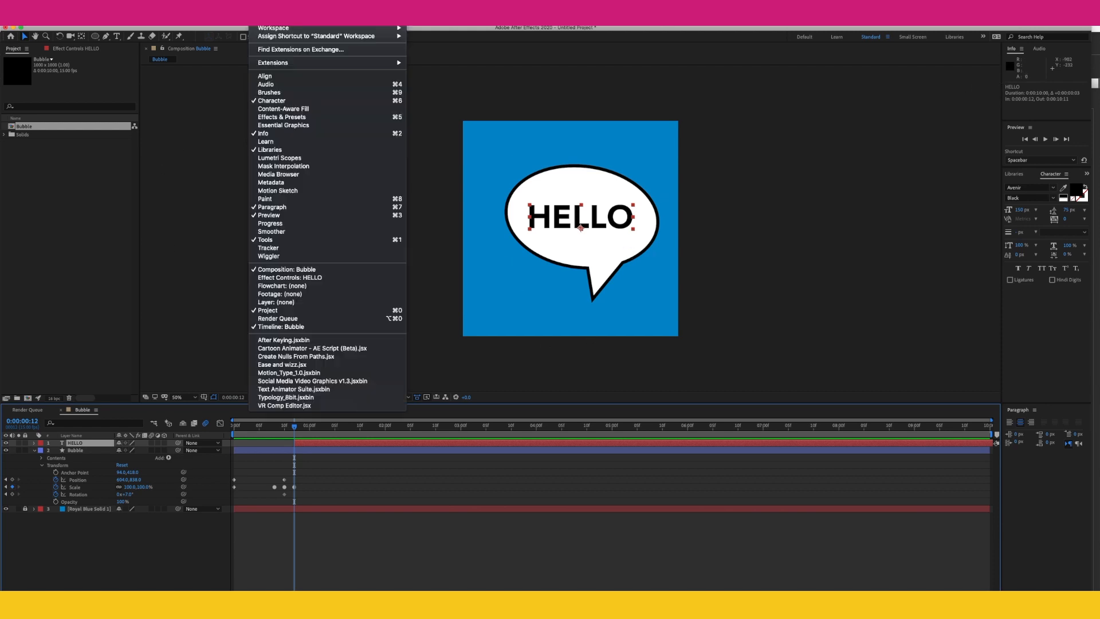
click(291, 117)
click(1033, 188)
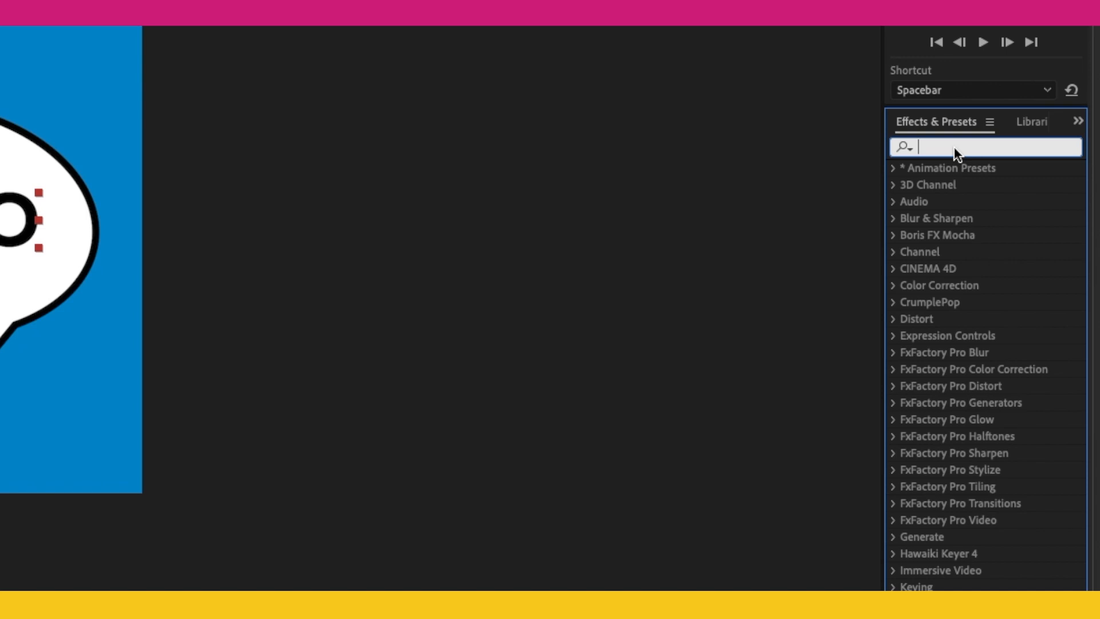
text(type)
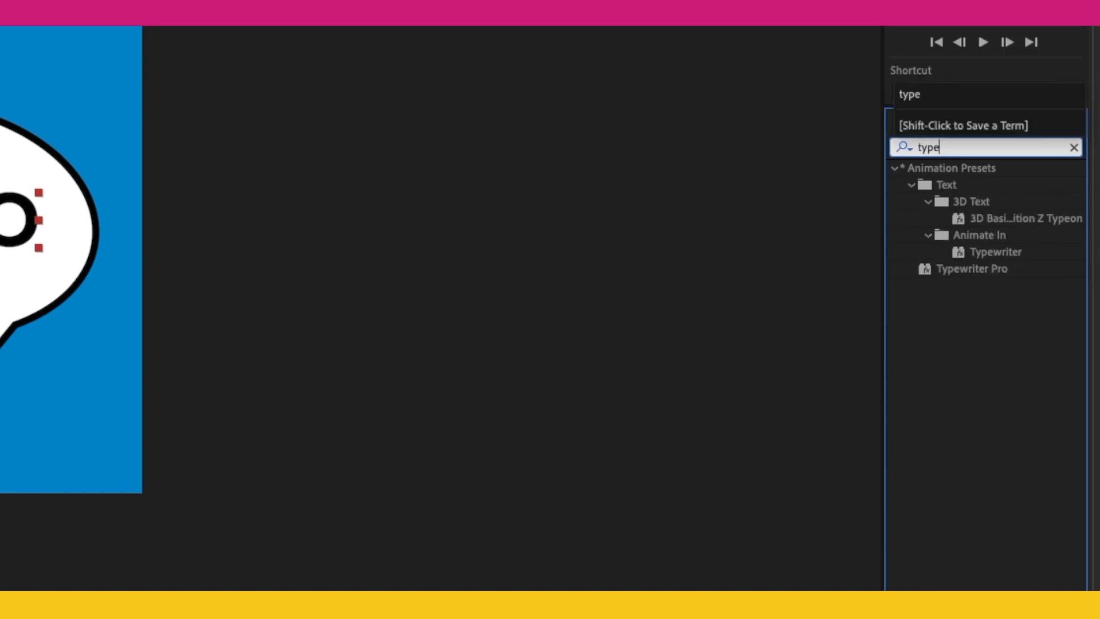
click(988, 258)
drag(990, 264, 591, 222)
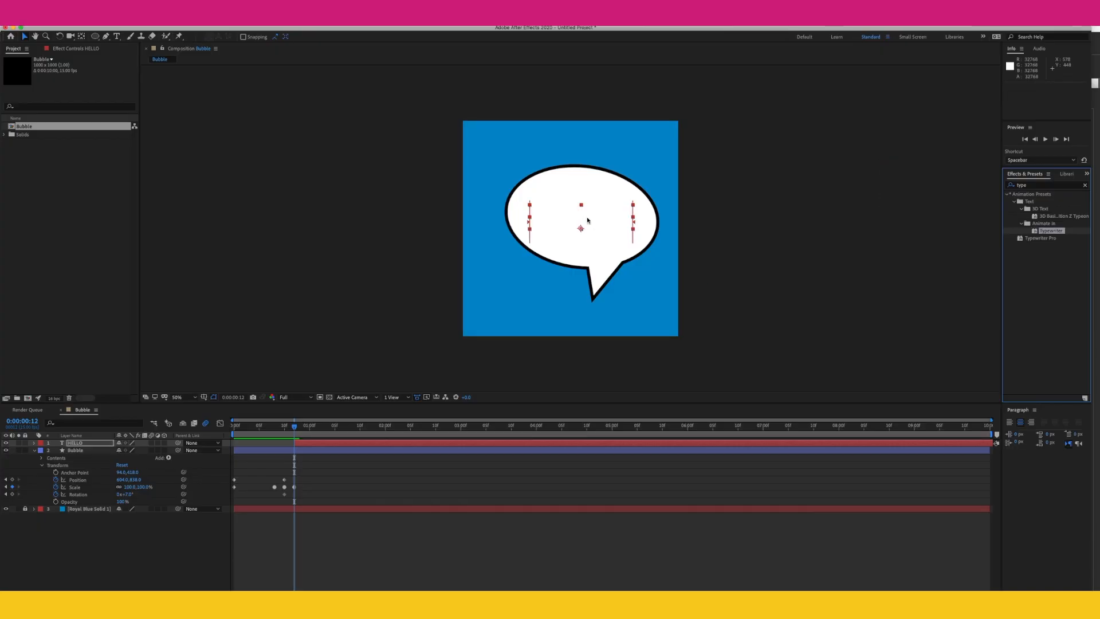
Preview the composition from the first frame to check the typewriter effect
key(space)
drag(294, 426, 223, 434)
key(space)
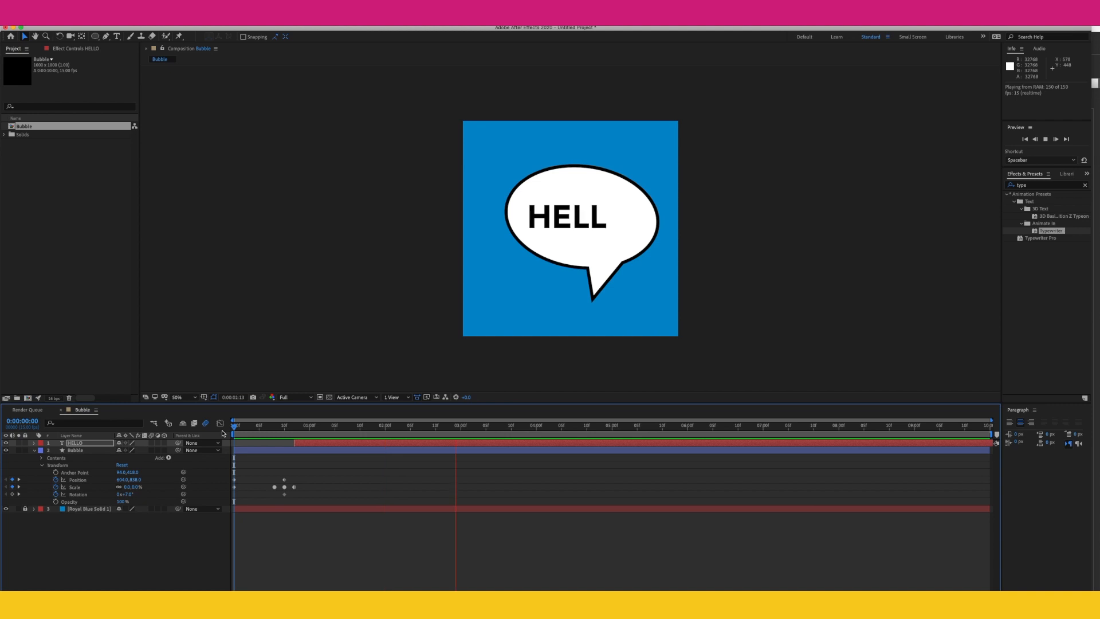
Reveal the HELLO layer's Range Selector 1 properties and move the last Start keyframe to 0:00:02:00
click(34, 443)
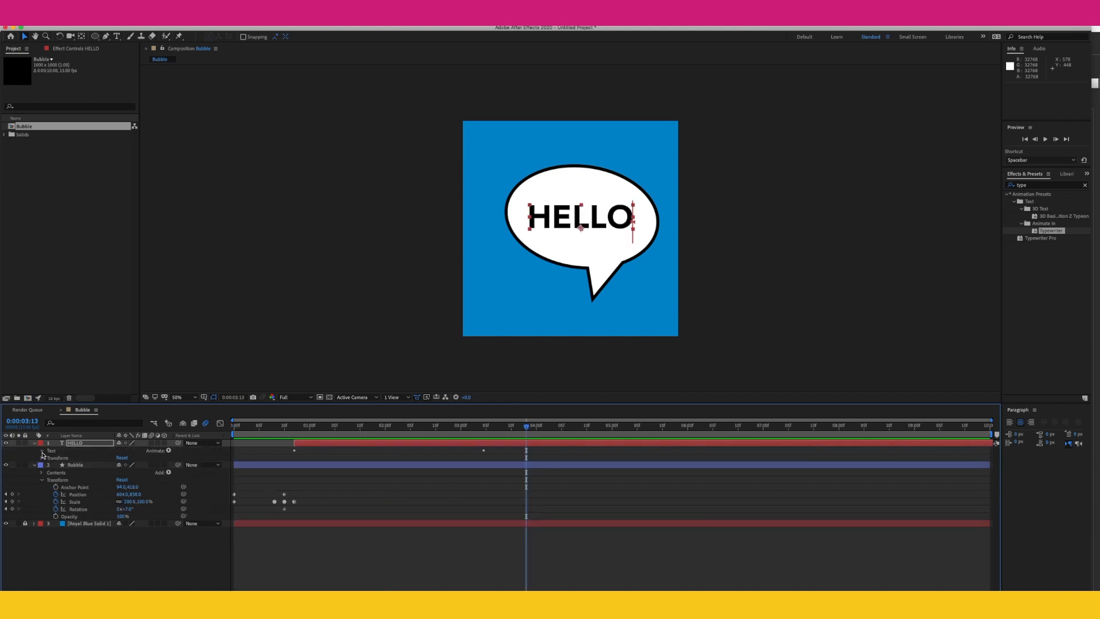
click(43, 451)
click(49, 479)
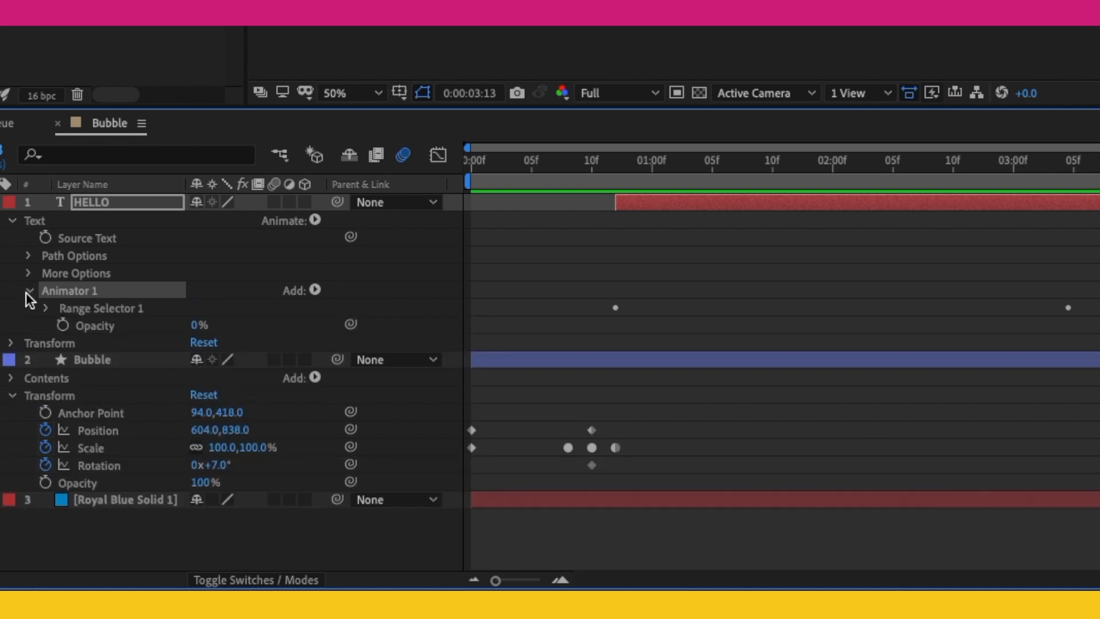
click(45, 308)
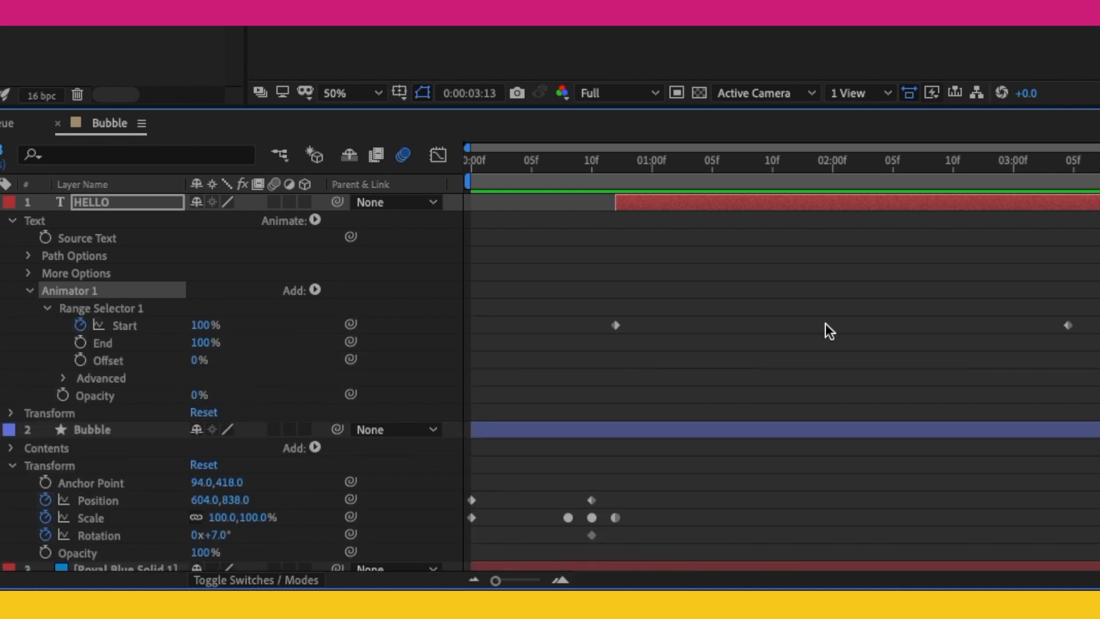
click(832, 171)
drag(1068, 325, 904, 324)
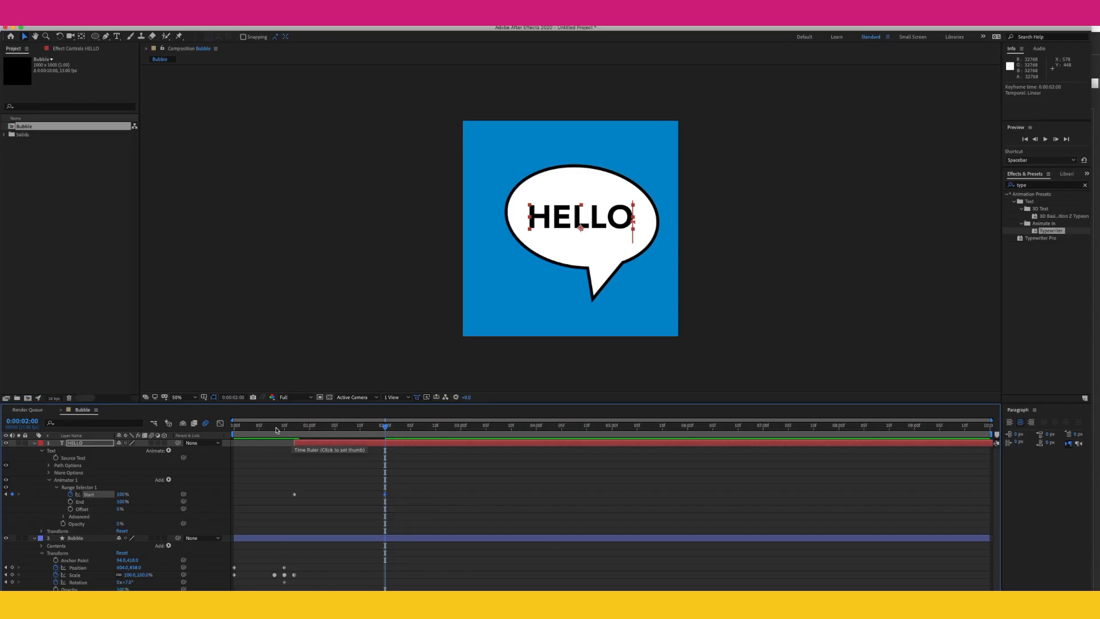
Shift the HELLO layer earlier so it starts at frame 10 and replay the whole animation from the beginning
click(569, 164)
drag(311, 447, 302, 445)
key(space)
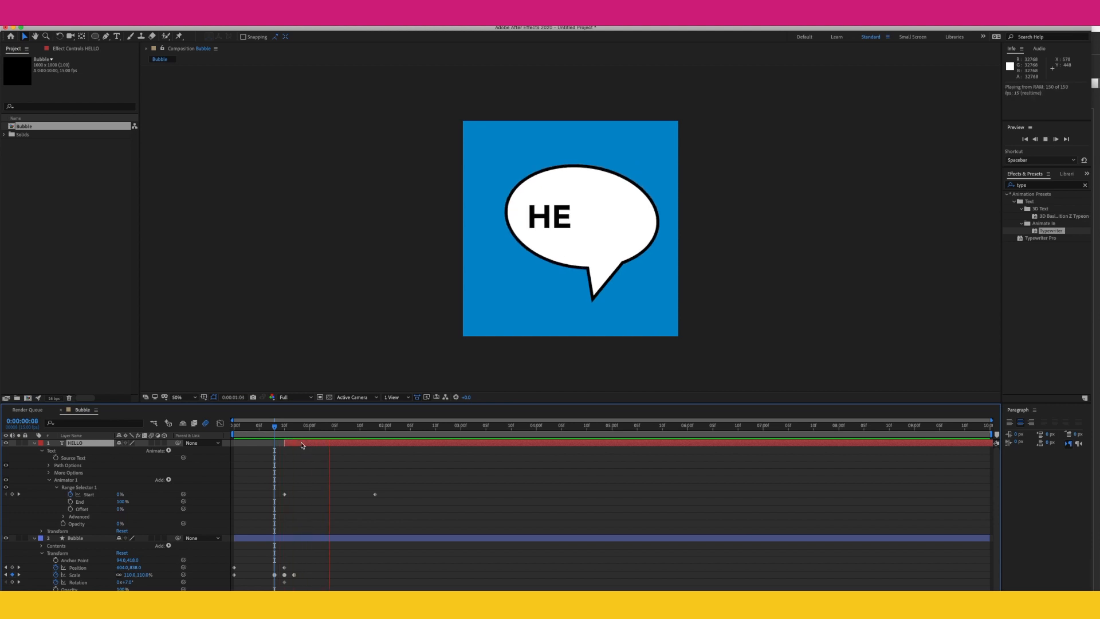
key(space)
drag(296, 427, 200, 428)
key(space)
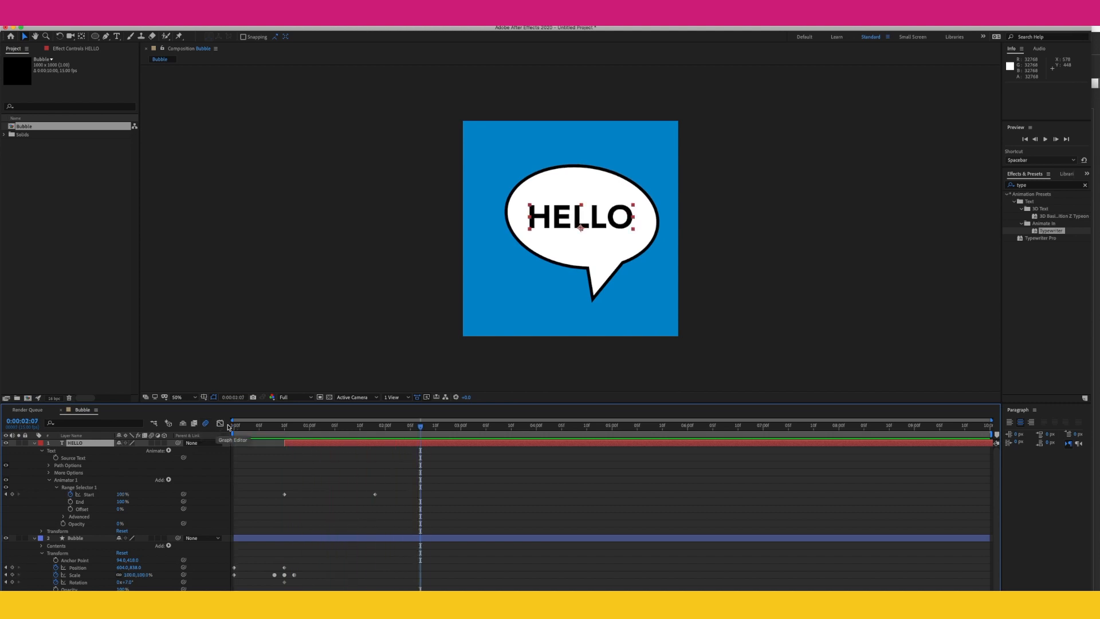
key(space)
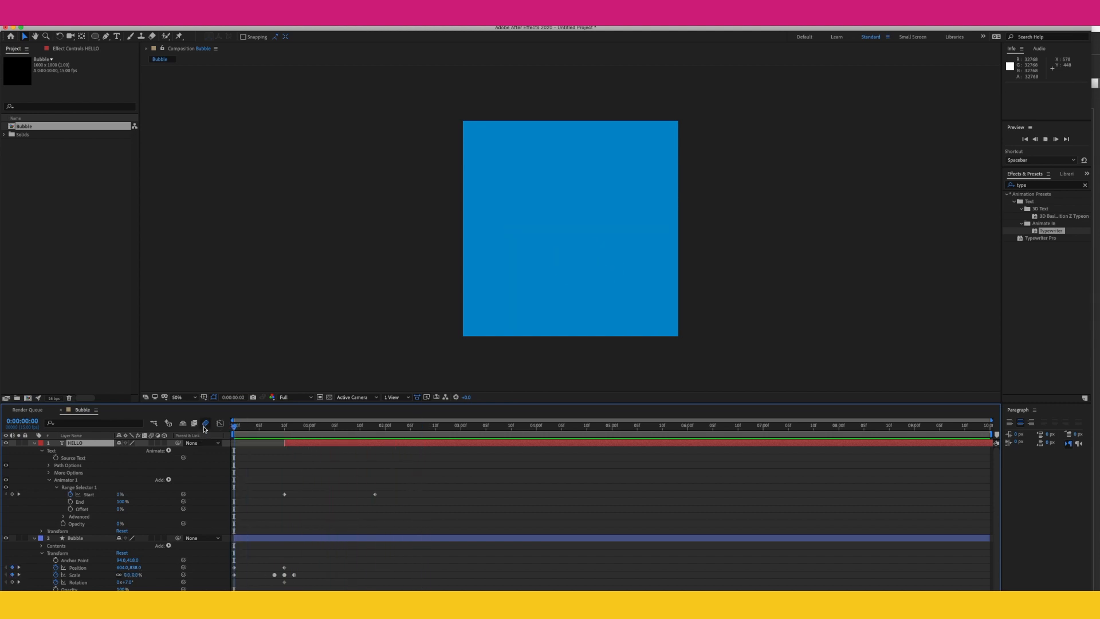
Set the Bubble composition's duration to 0:00:05:00 and replay the animation from the first frame
key(space)
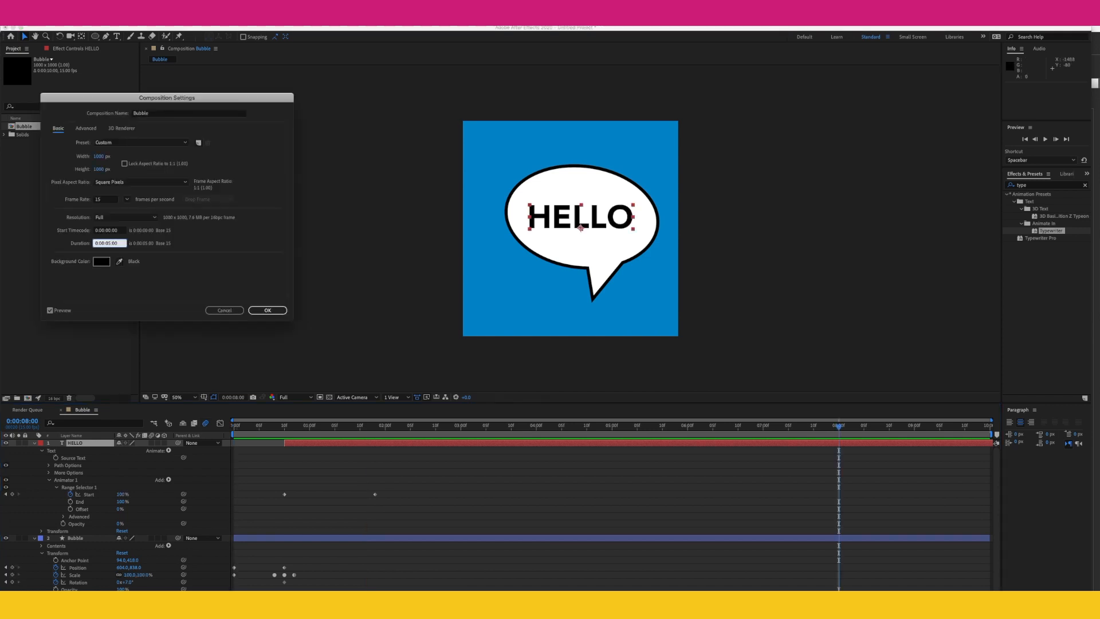
key(Return)
drag(278, 429, 205, 434)
key(space)
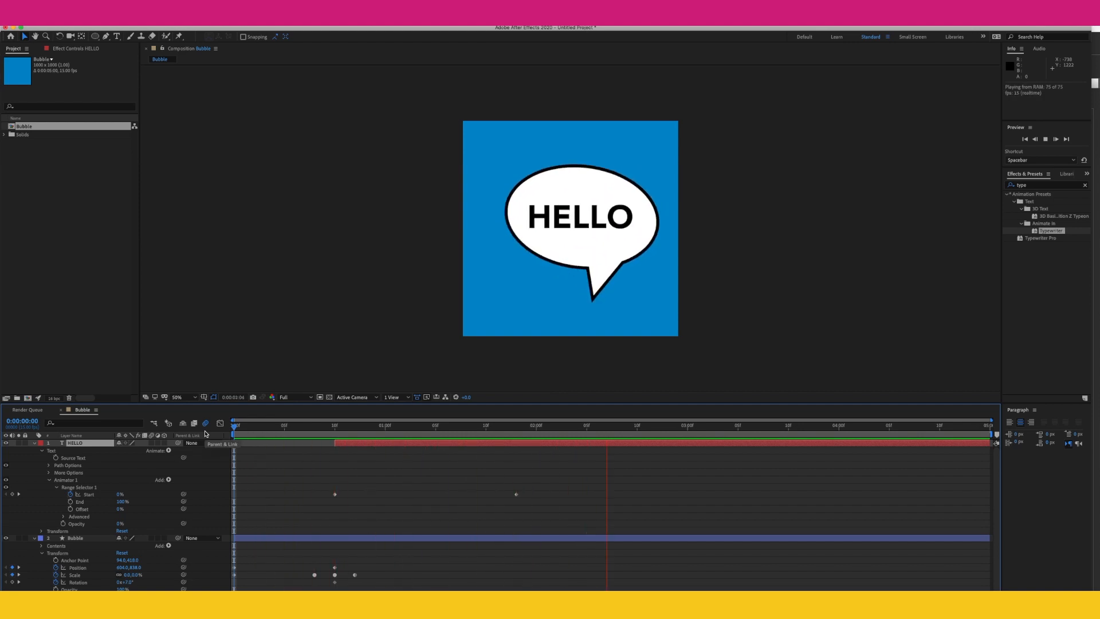
key(space)
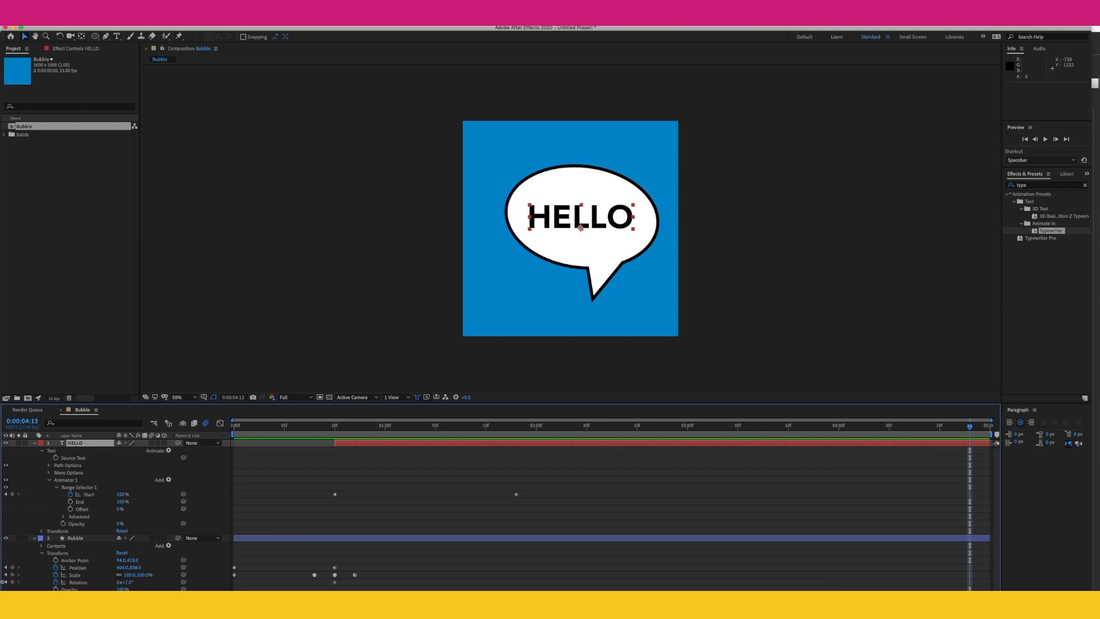
Hide the blue background layer and add the Bubble composition to the Render Queue
scroll(48, 553, down, 1)
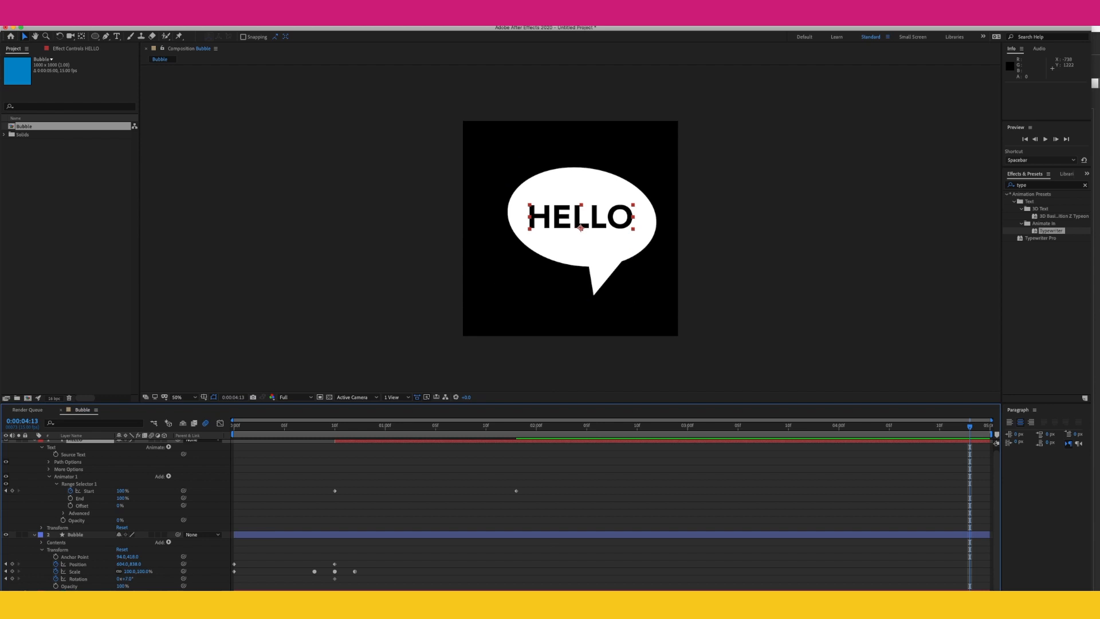
click(117, 21)
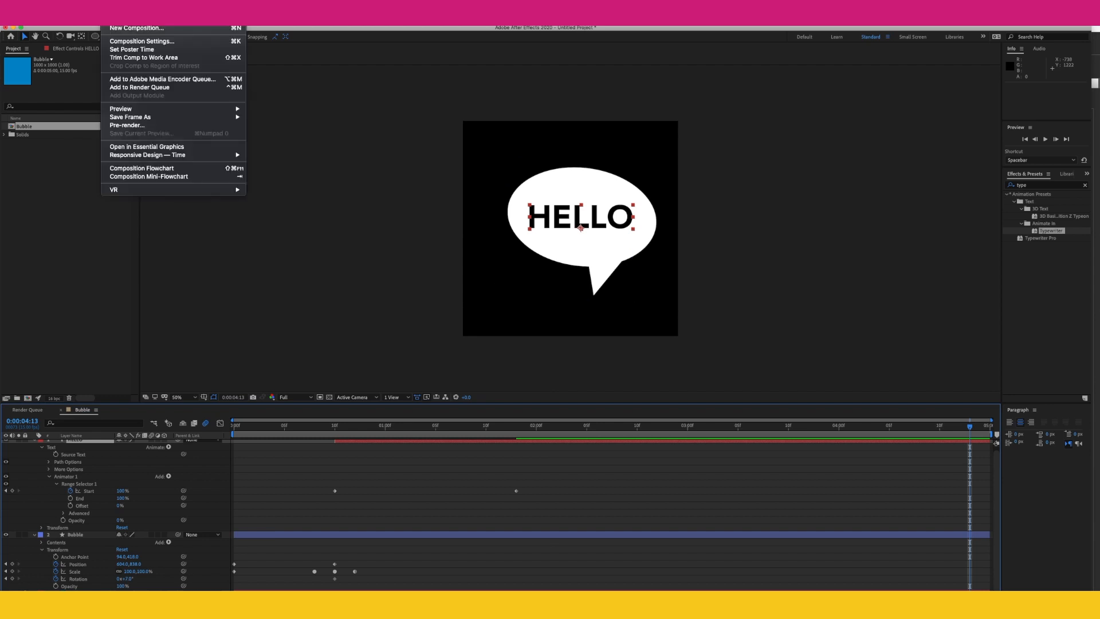
click(131, 87)
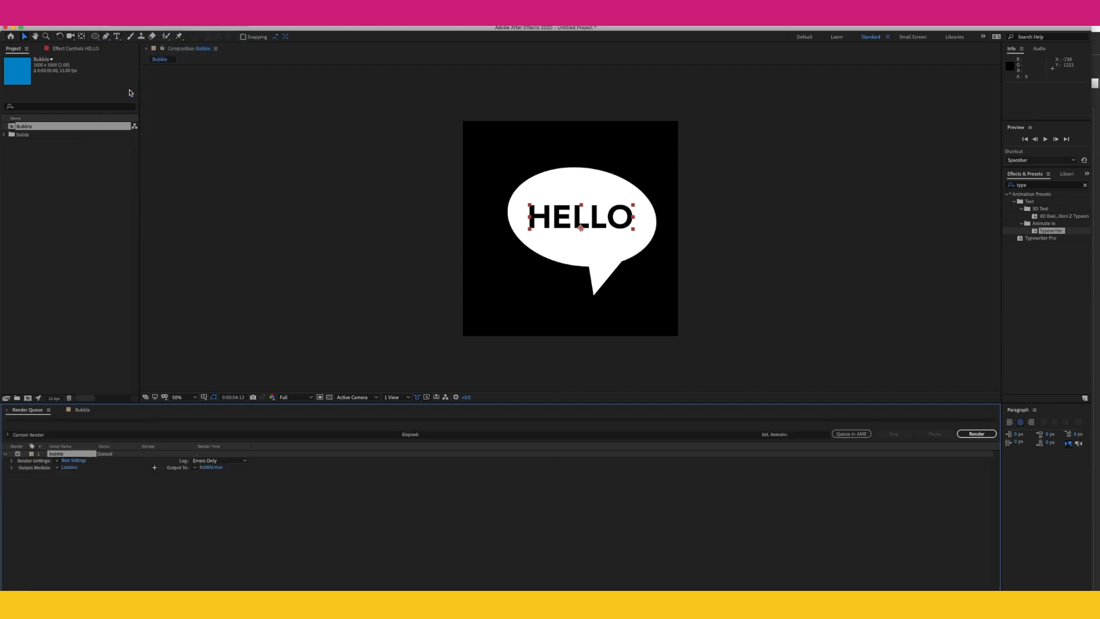
Set the render item's output module to PNG Sequence with RGB + Alpha channels
click(69, 468)
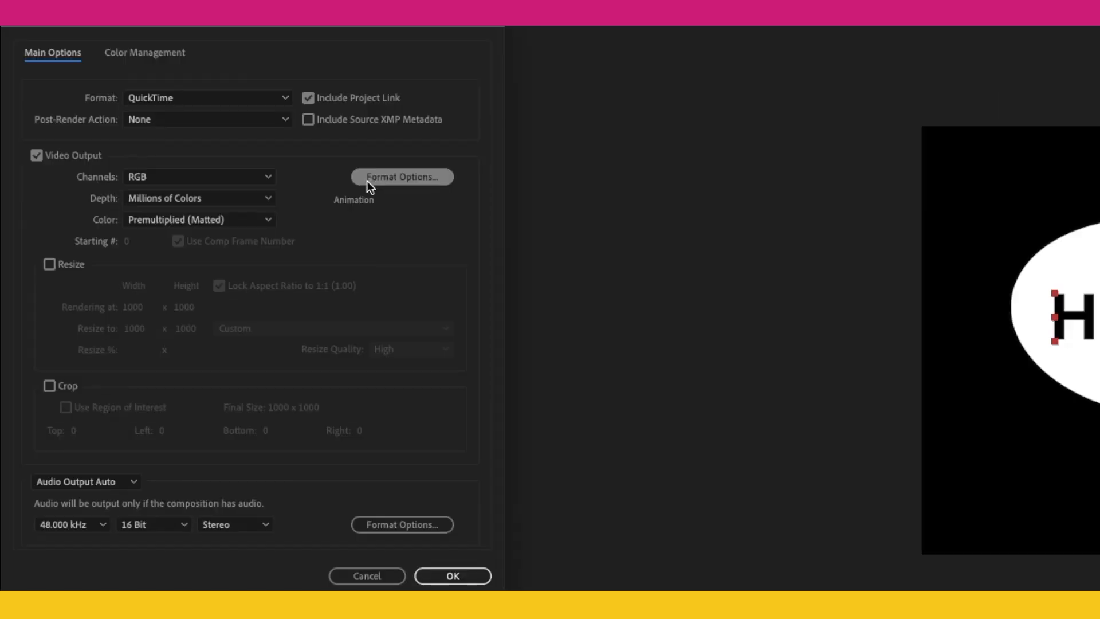
click(254, 101)
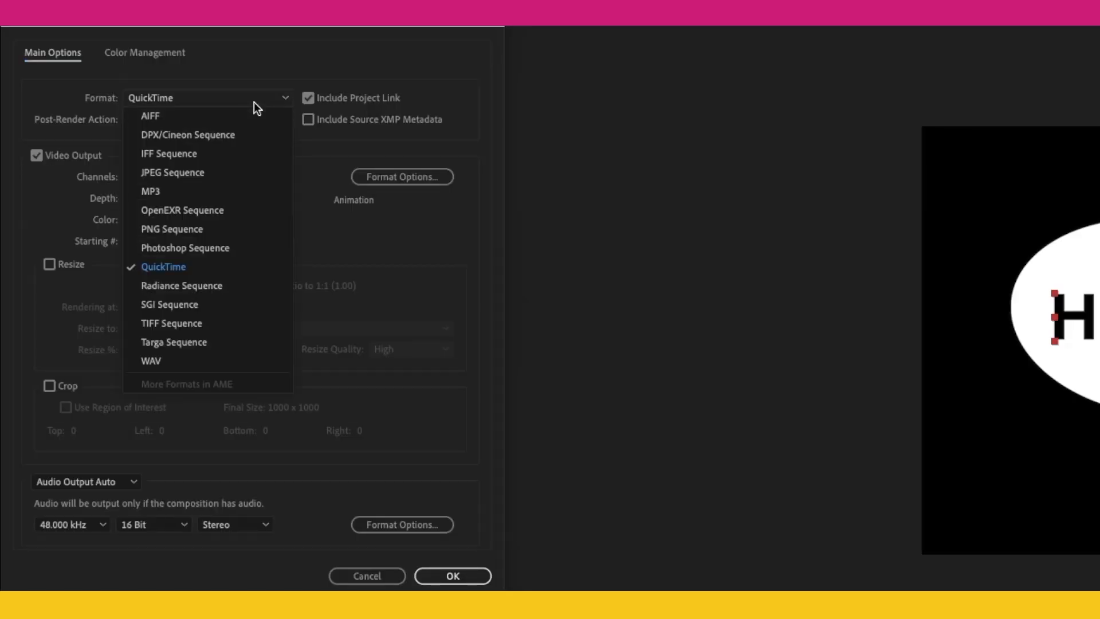
click(197, 224)
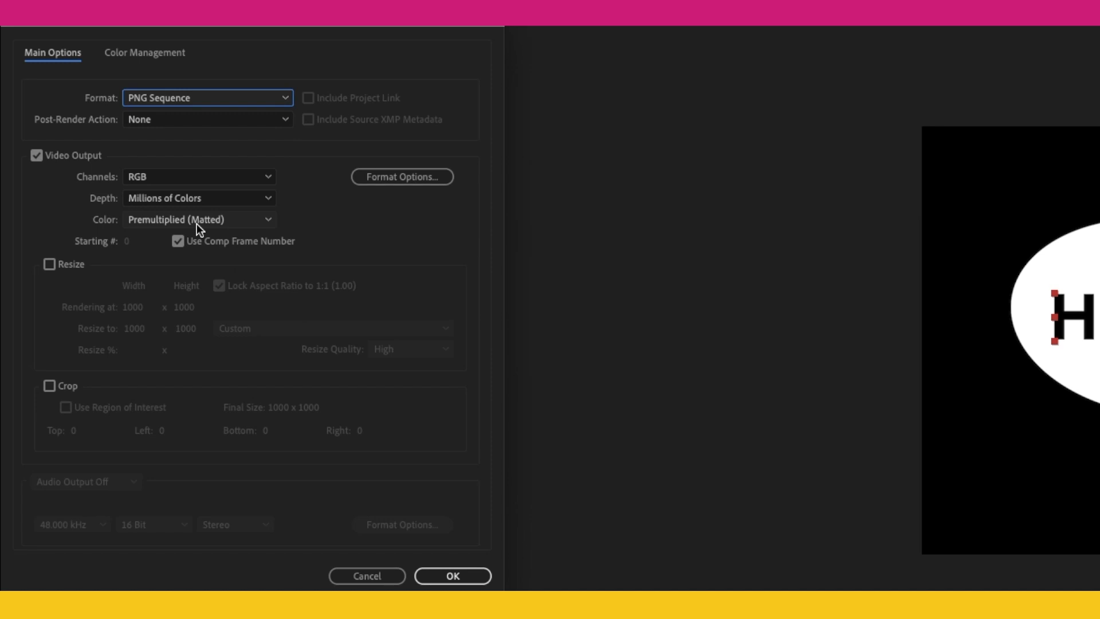
click(196, 177)
click(180, 231)
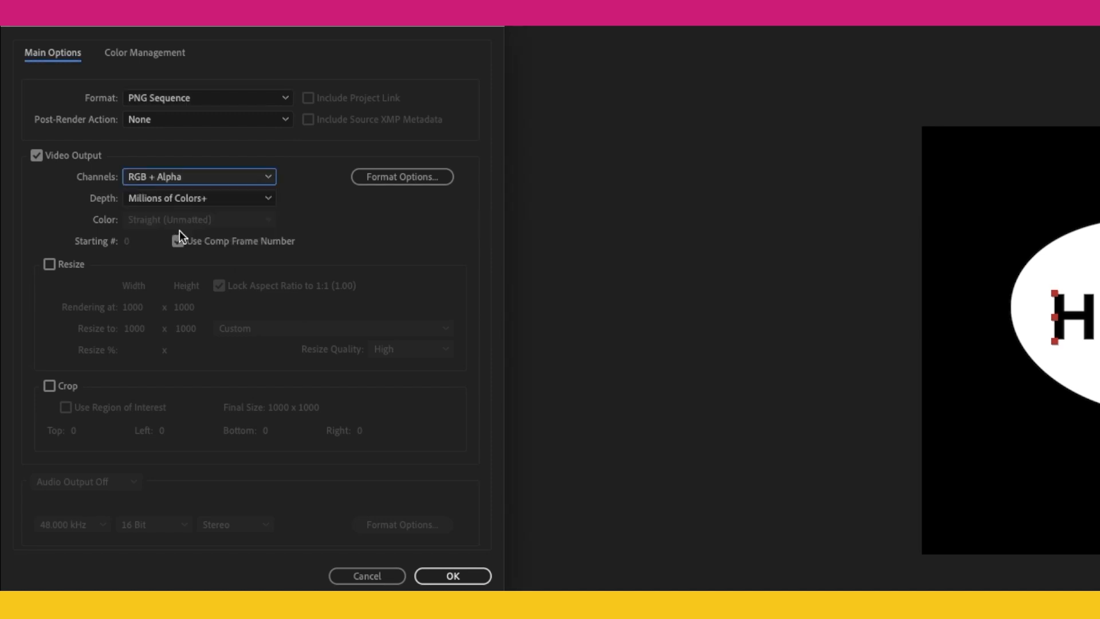
click(440, 580)
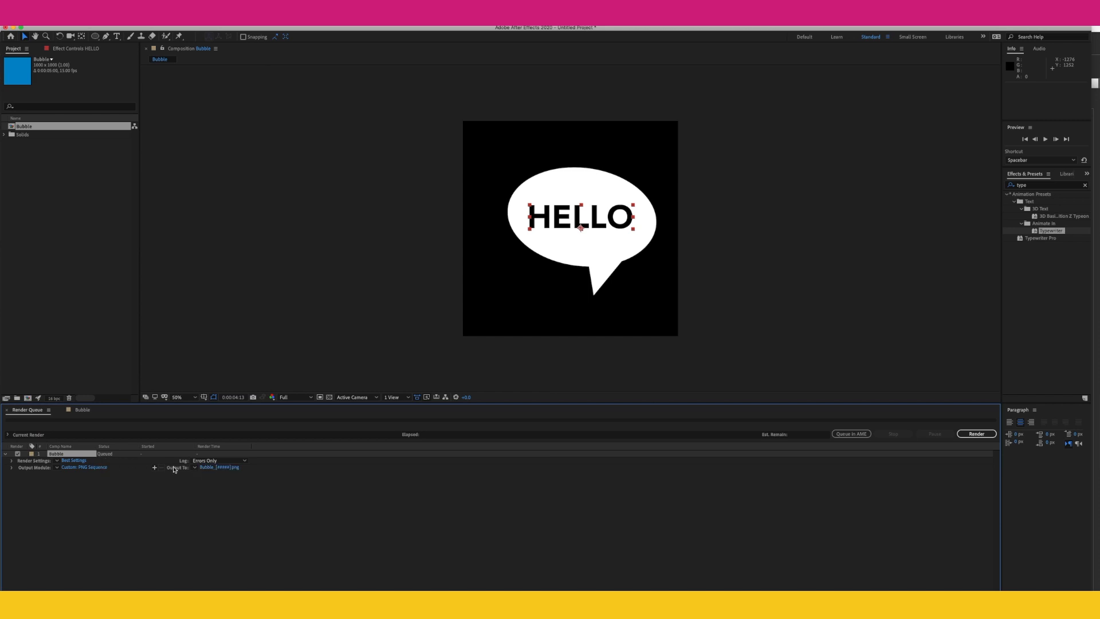
Direct the PNG sequence output to a new folder named Text inside a Text effect folder on the Desktop
click(212, 467)
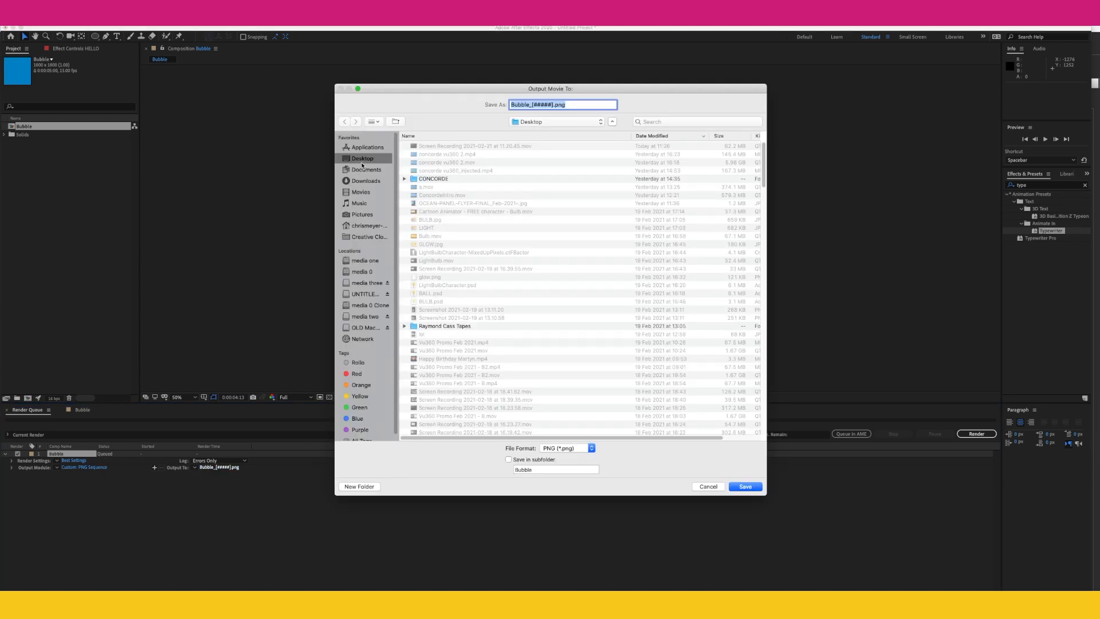
click(359, 486)
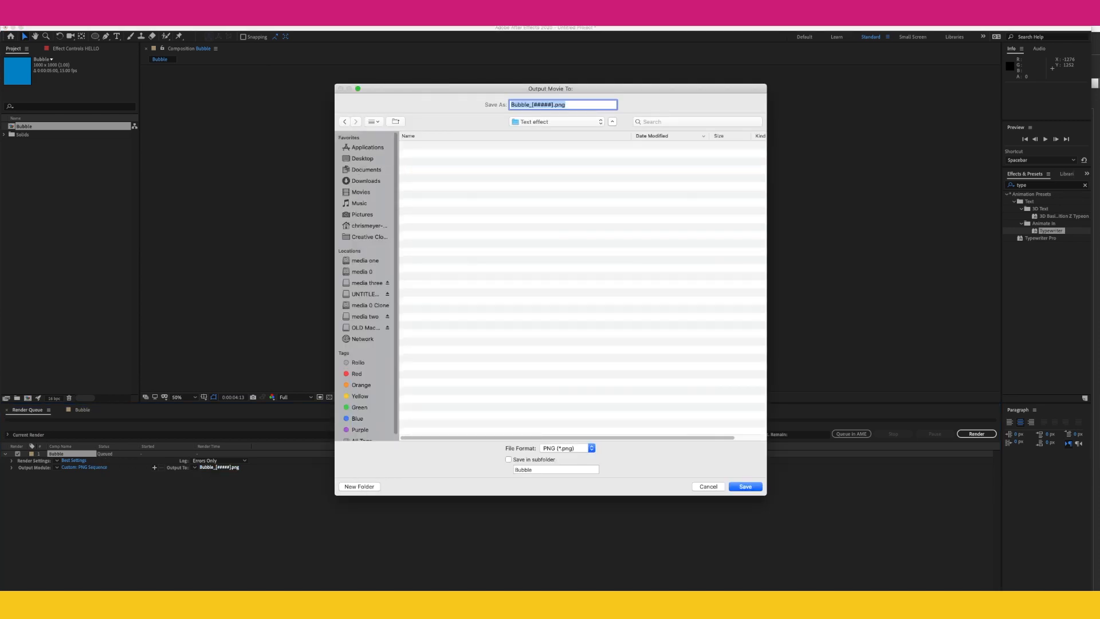
click(361, 487)
text(Text)
key(Return)
key(Return)
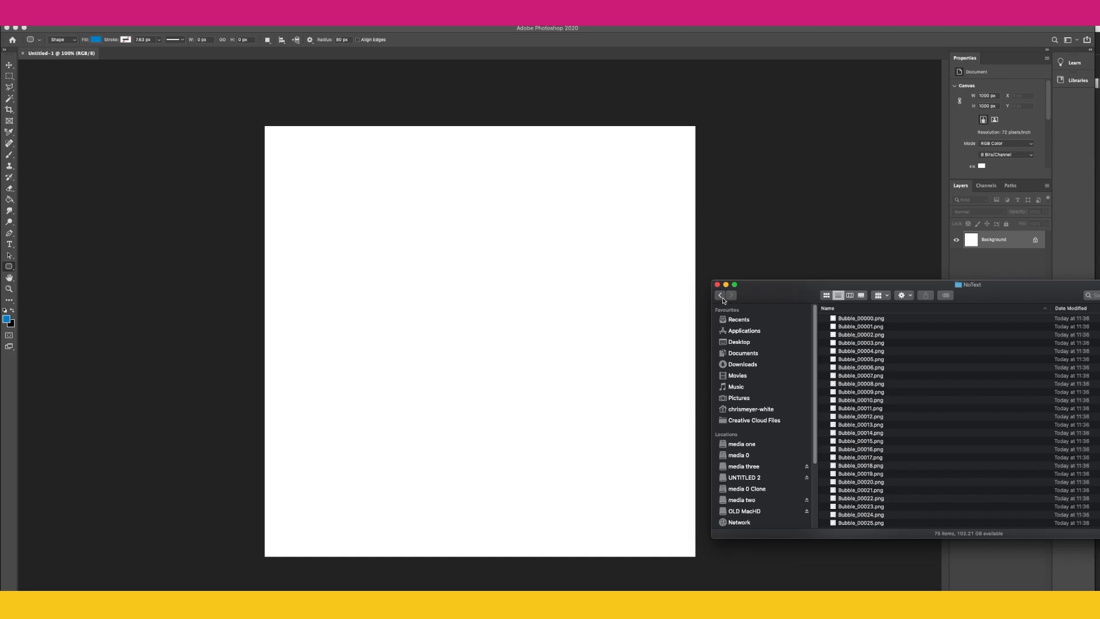
Switch to Photoshop and place all the Bubble PNG frames from the Text folder onto the blank 1000 px document
click(720, 296)
double_click(850, 336)
scroll(873, 420, down, 10)
scroll(872, 420, down, 3)
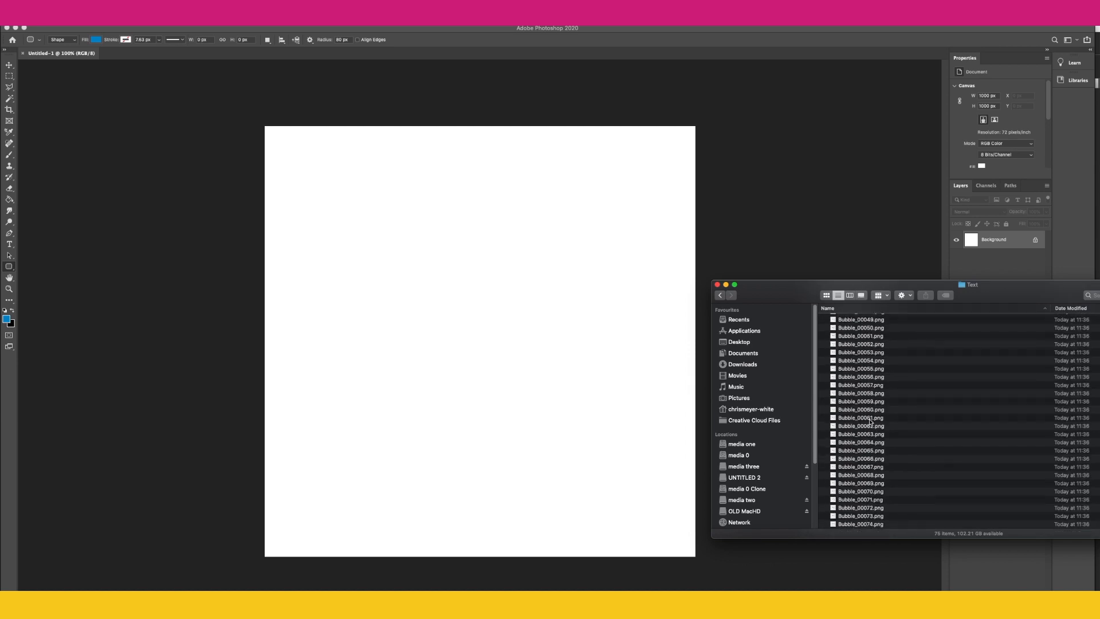
key(super+a)
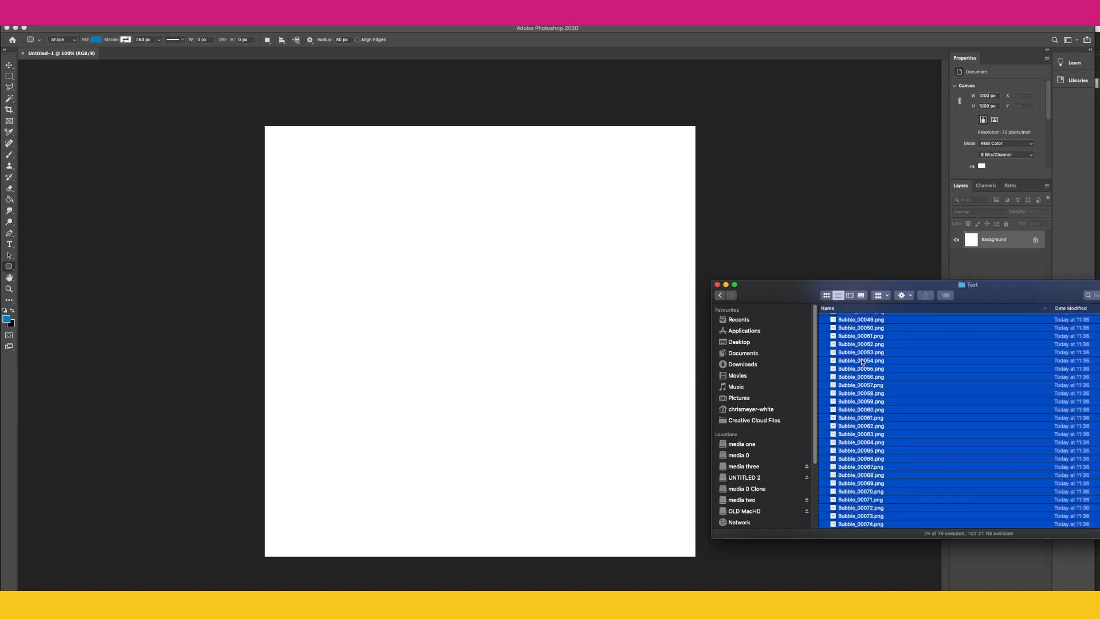
drag(800, 293, 743, 283)
drag(802, 354, 589, 366)
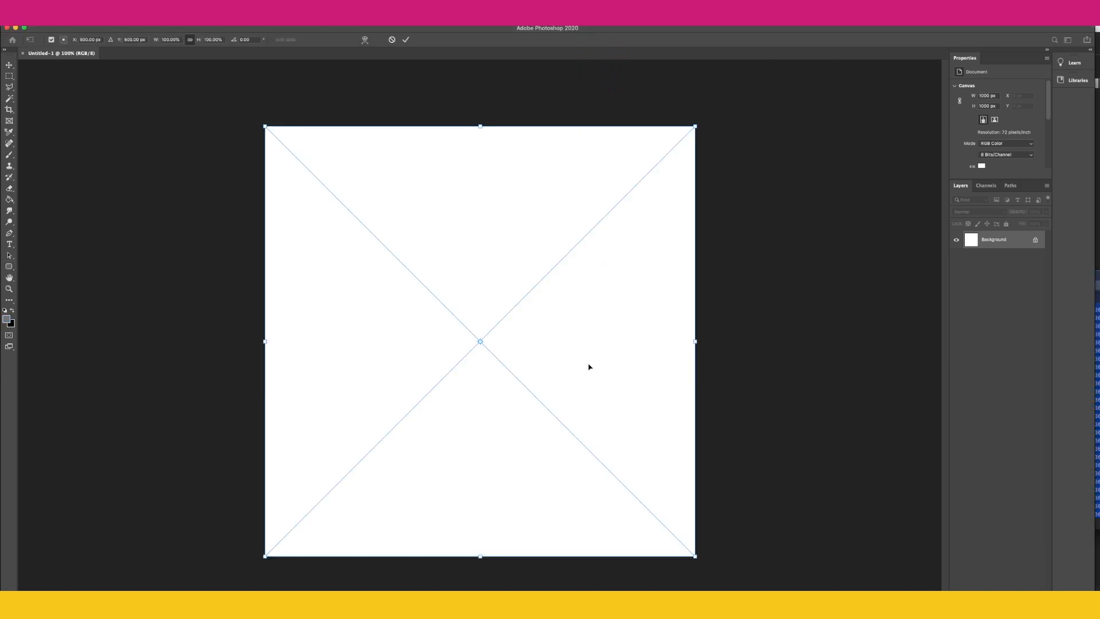
Commit the placement of every Bubble frame, one after another, as a separate smart object layer
key(Return)
key(Return)
key(Return)
key(Return)
key(Return)
key(Return)
key(Return)
key(Return)
key(Return)
key(Return)
key(Return)
key(Return)
key(Return)
key(Return)
key(Return)
key(Return)
key(Return)
key(Return)
key(Return)
key(Return)
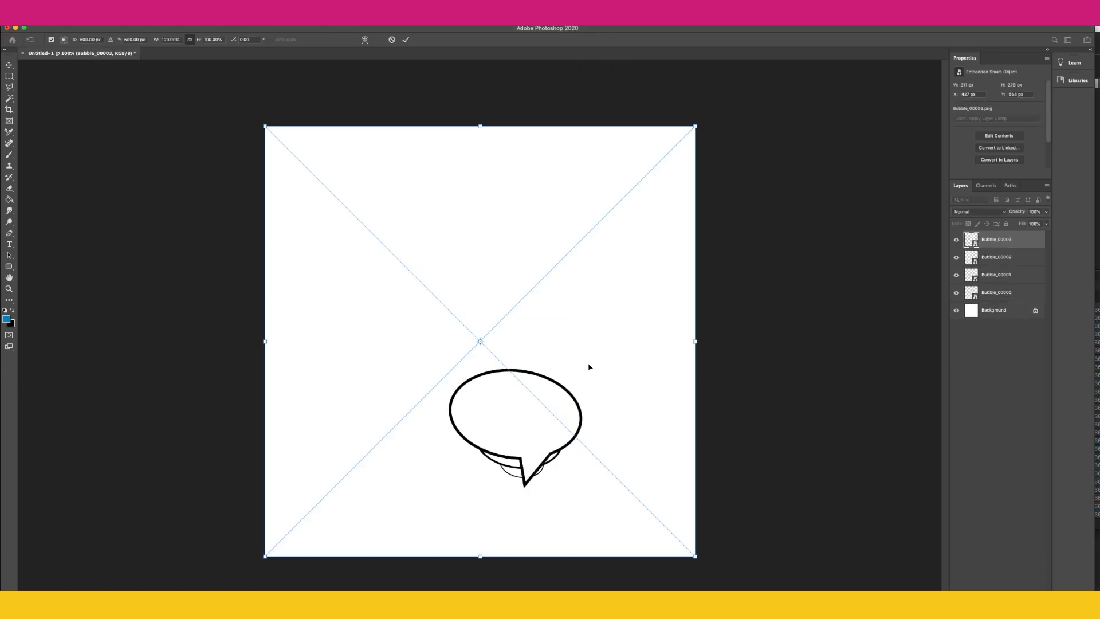
key(Return)
key(Return)
key(Return)
key(Return)
key(Return)
key(Return)
key(Return)
key(Return)
key(Return)
key(Return)
key(Return)
key(Return)
key(Return)
key(Return)
key(Return)
key(Return)
key(Return)
key(Return)
key(Return)
key(Return)
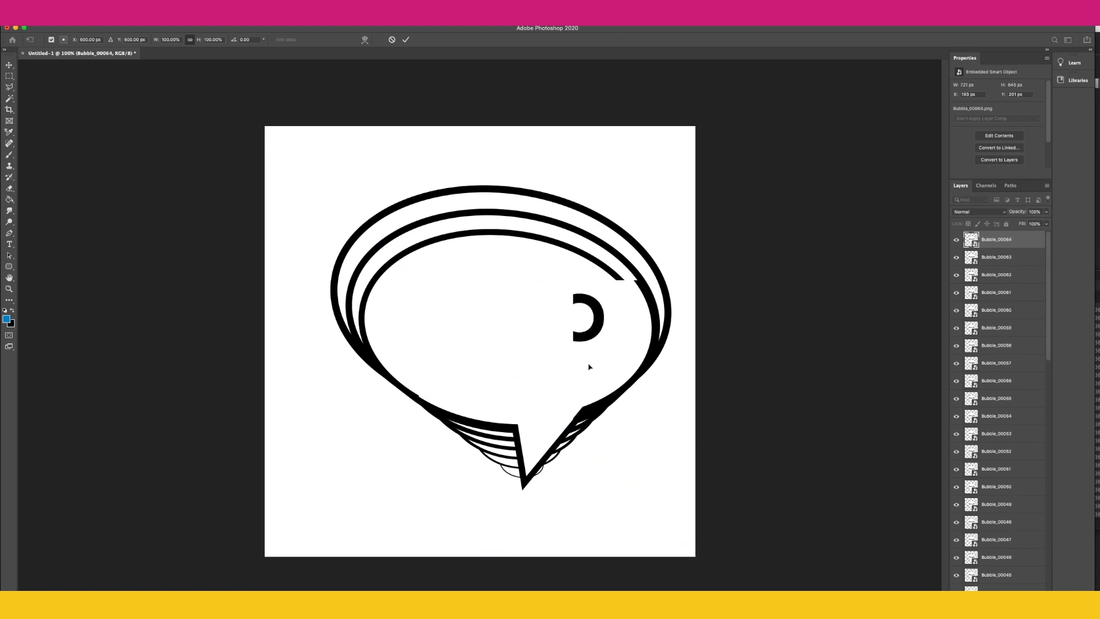
Reorder the placed frame layers so they run in sequence starting with Bubble_00000 at the top of the stack
scroll(1002, 387, down, 2)
scroll(1002, 385, down, 15)
drag(1010, 587, 1008, 372)
drag(1009, 587, 1009, 408)
drag(1009, 587, 1008, 443)
drag(1009, 587, 1008, 461)
drag(1008, 505, 1008, 479)
drag(1009, 587, 1009, 496)
drag(1009, 586, 1012, 532)
double_click(1016, 572)
key(Escape)
shift+click(1010, 366)
drag(1010, 367, 1003, 249)
drag(1003, 258, 1002, 233)
scroll(1010, 482, down, 15)
drag(1005, 586, 1011, 304)
drag(1011, 586, 1012, 339)
drag(1014, 585, 1014, 375)
shift+click(1008, 293)
drag(1004, 291, 1014, 397)
Delete the unneeded frame layers at the end of the stack and the white Background layer
click(1008, 487)
scroll(1009, 482, down, 15)
shift+click(1008, 586)
right_click(1011, 584)
click(928, 344)
click(619, 224)
key(Delete)
click(615, 224)
Crop the canvas to a rectangular marquee selection drawn closely around the bubble artwork
click(10, 75)
drag(309, 164, 681, 519)
click(105, 20)
click(121, 111)
Select all the Bubble frame layers and group them under the name Bubble
shift+click(991, 241)
right_click(991, 297)
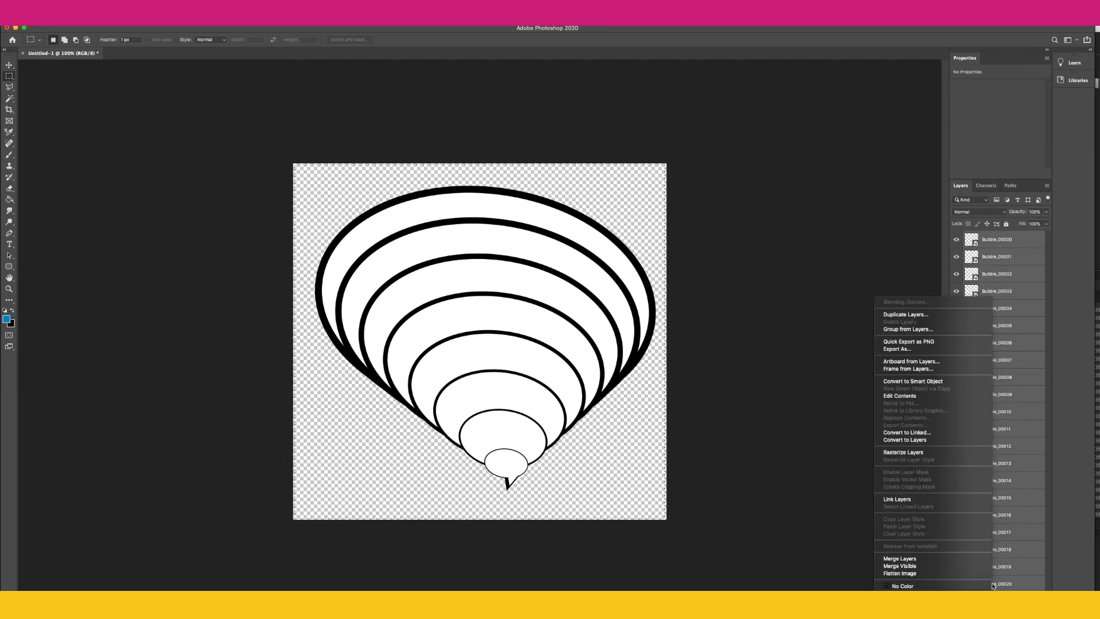
click(916, 329)
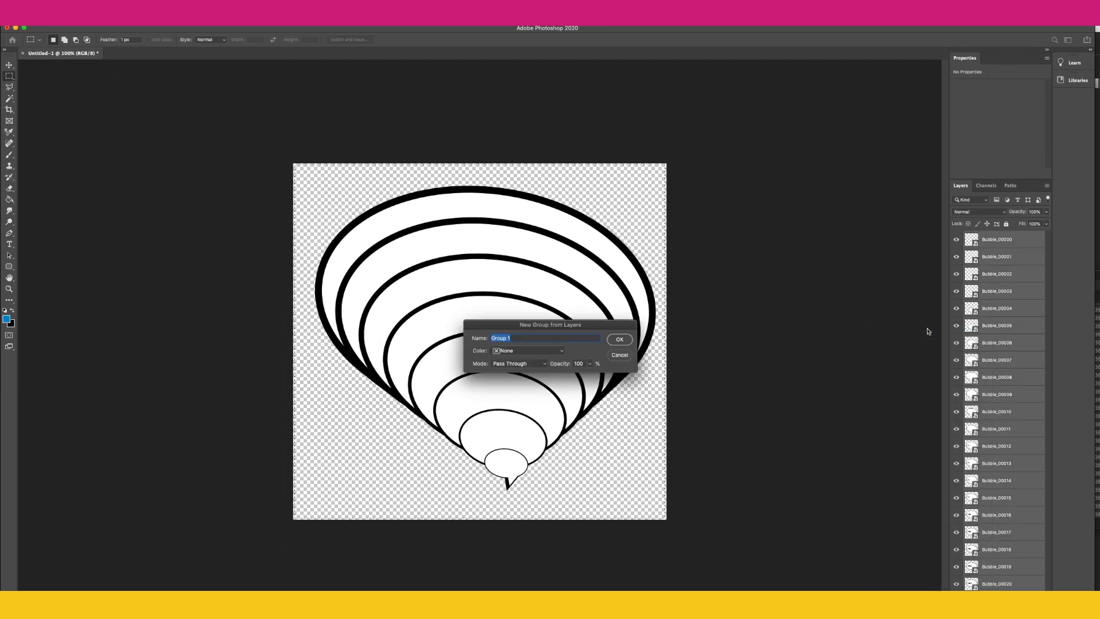
text(B)
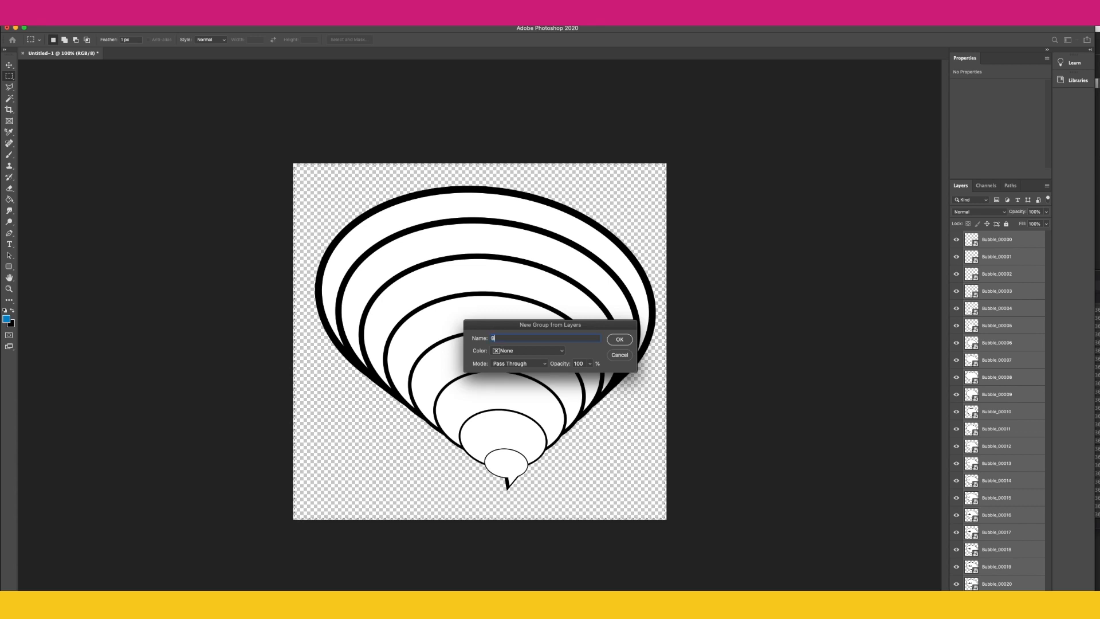
text(ubble)
key(Return)
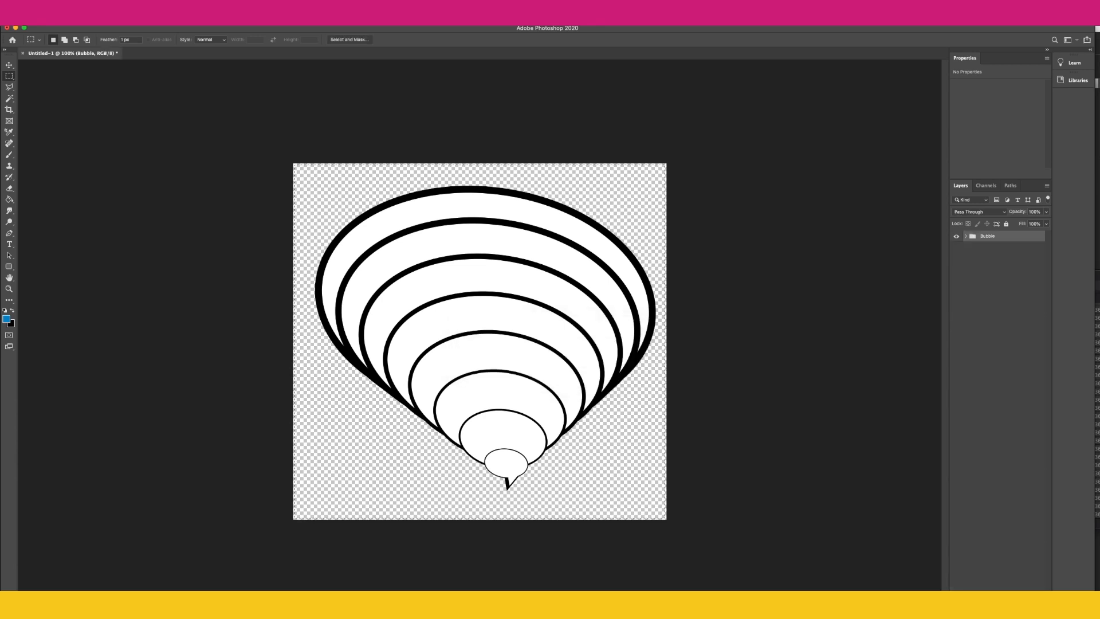
Save the layered document as HelloBubble.psd in the Text effect folder
click(64, 23)
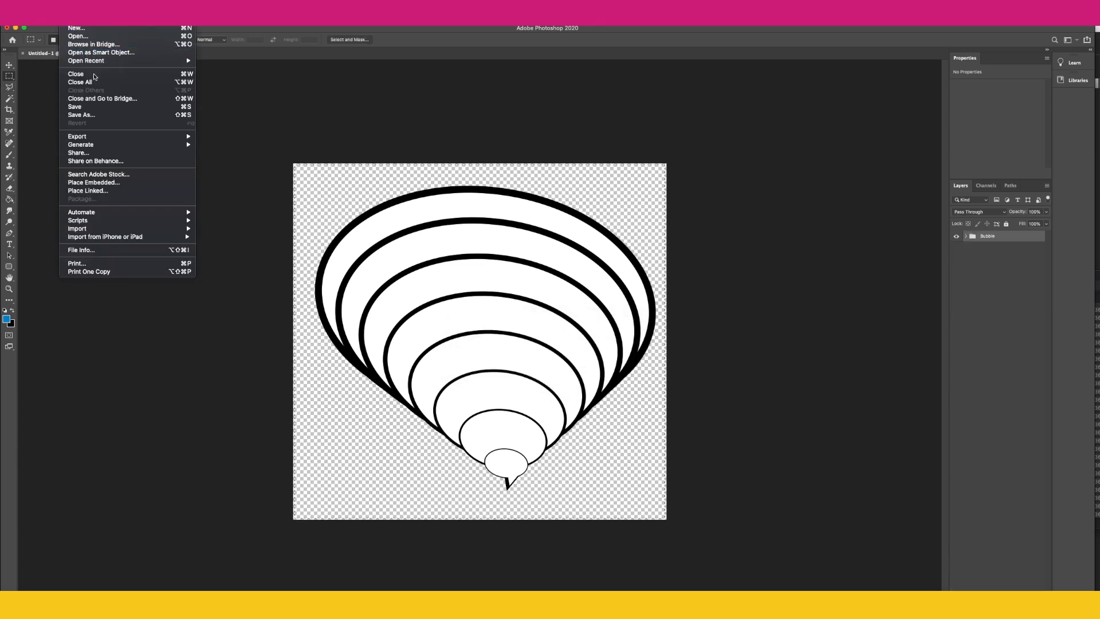
click(102, 118)
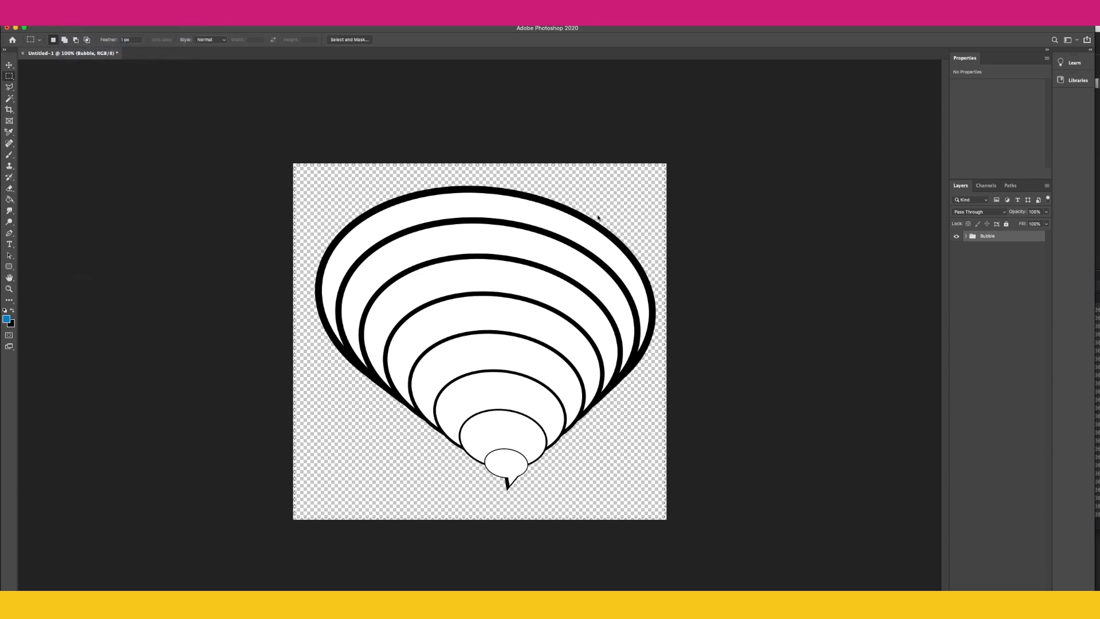
click(533, 139)
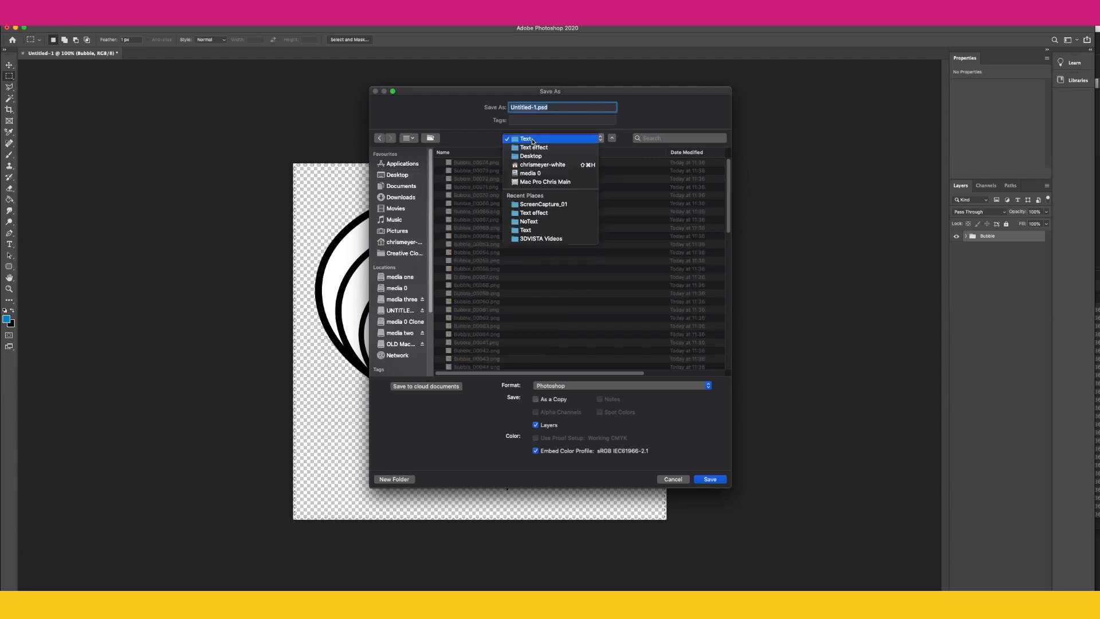
click(534, 147)
drag(535, 107, 457, 105)
text(Bubble_01)
key(Return)
key(Return)
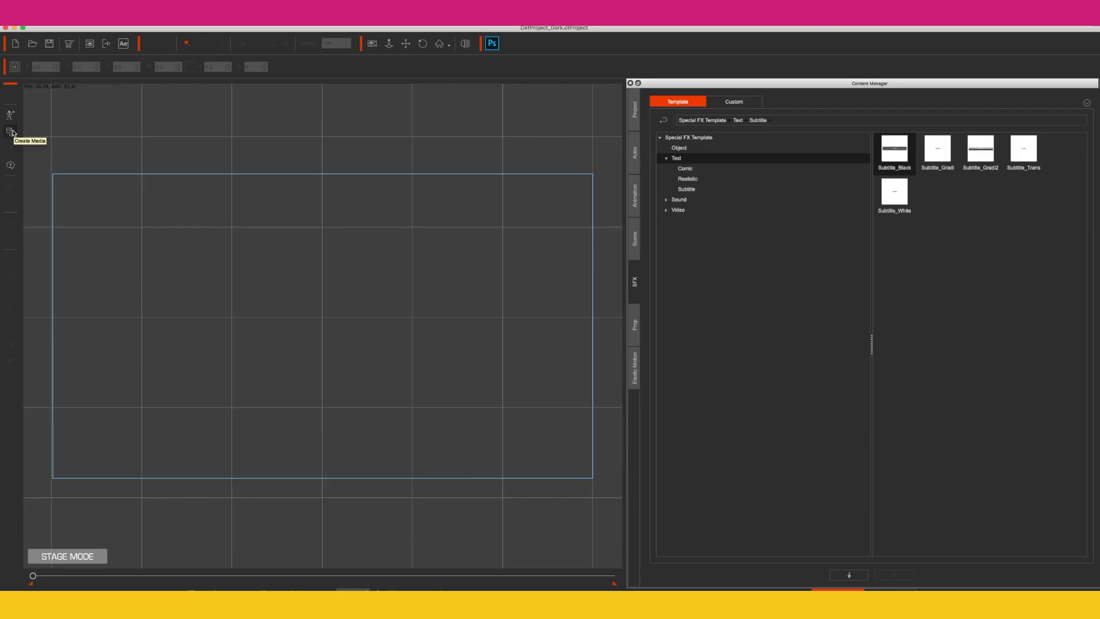
Switch to Cartoon Animator, create a prop from HelloBubble.psd and move the bubble up to about X -20, Y 88.7
click(12, 133)
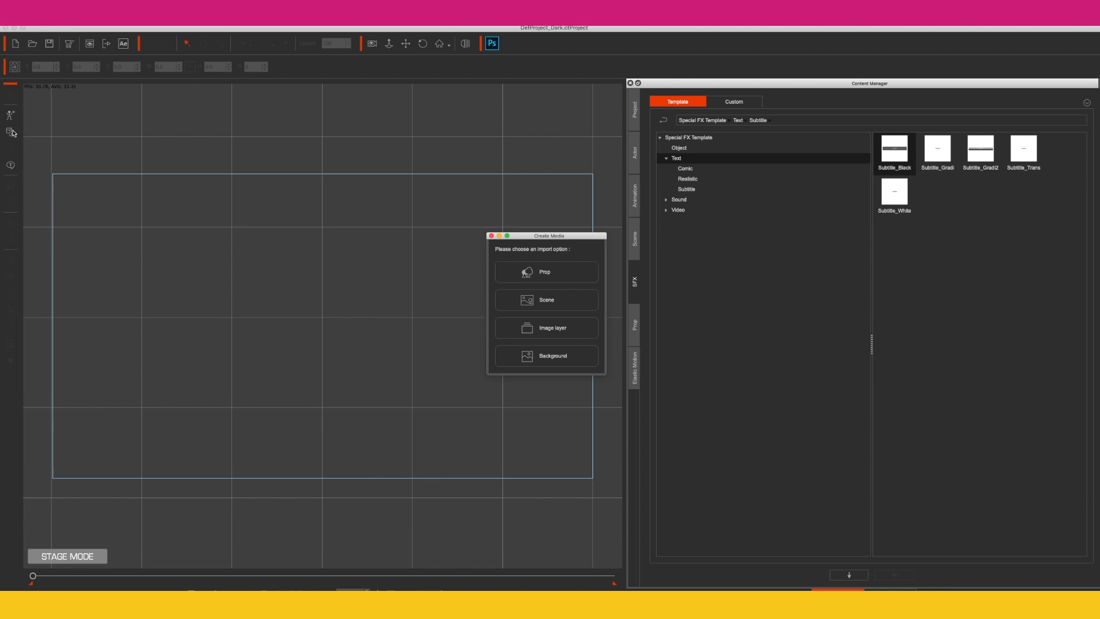
click(563, 276)
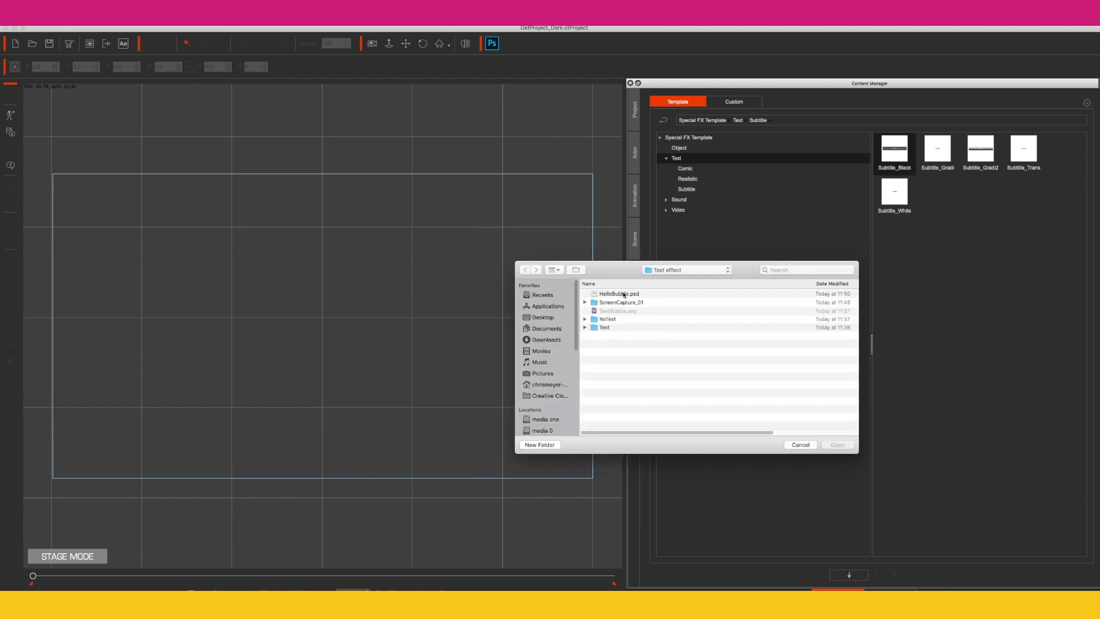
click(623, 294)
click(849, 445)
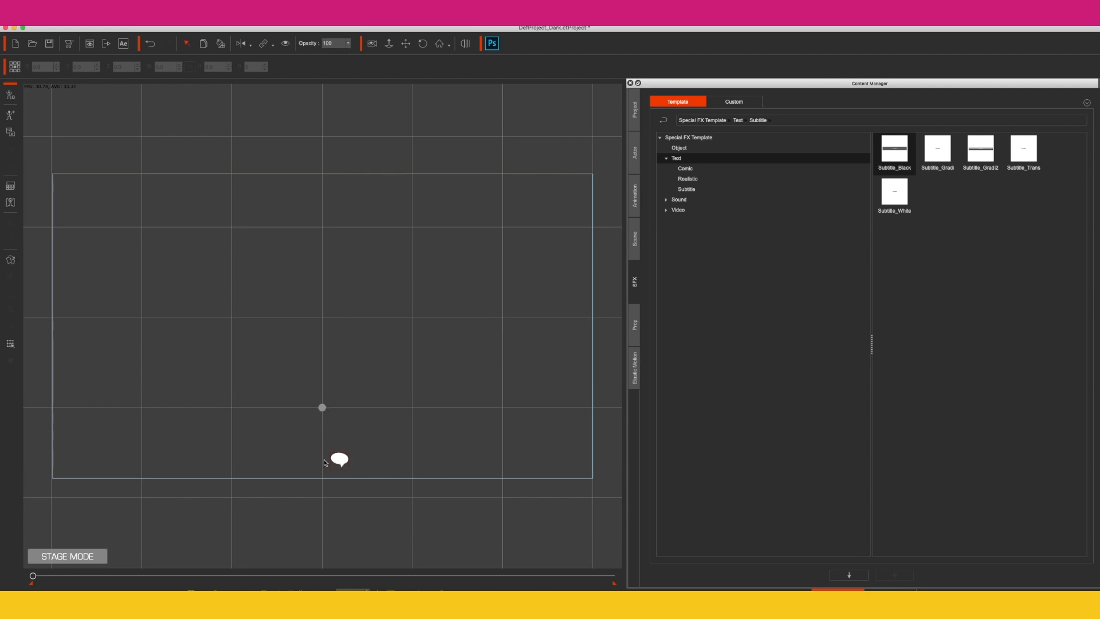
click(342, 463)
drag(340, 462, 321, 369)
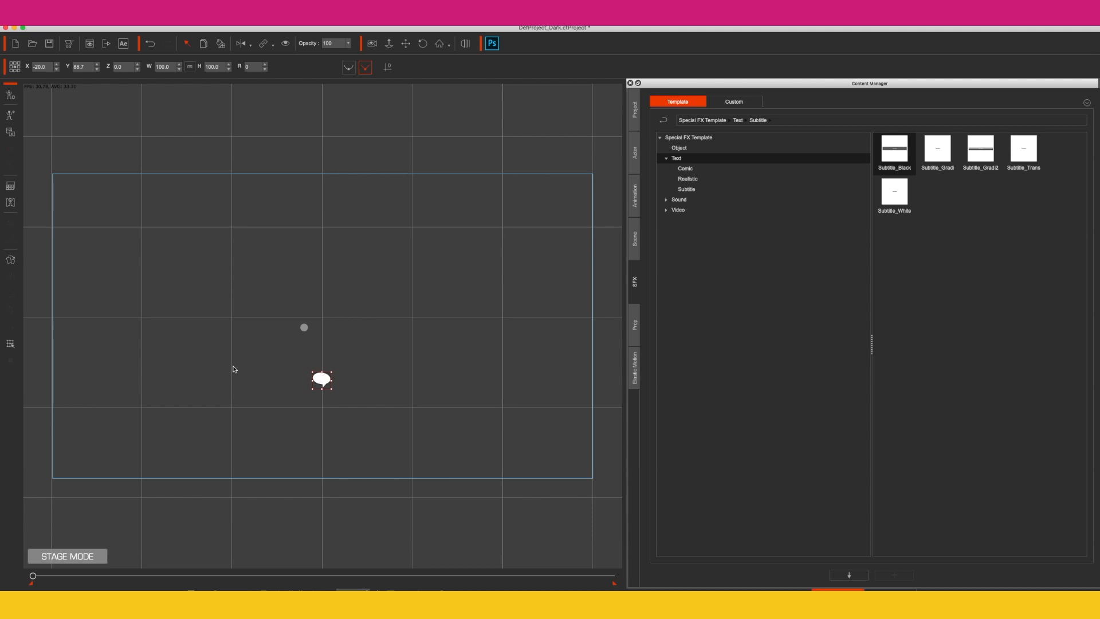
Look through the bubble prop's sprites in the Sprite Editor and close it
click(11, 260)
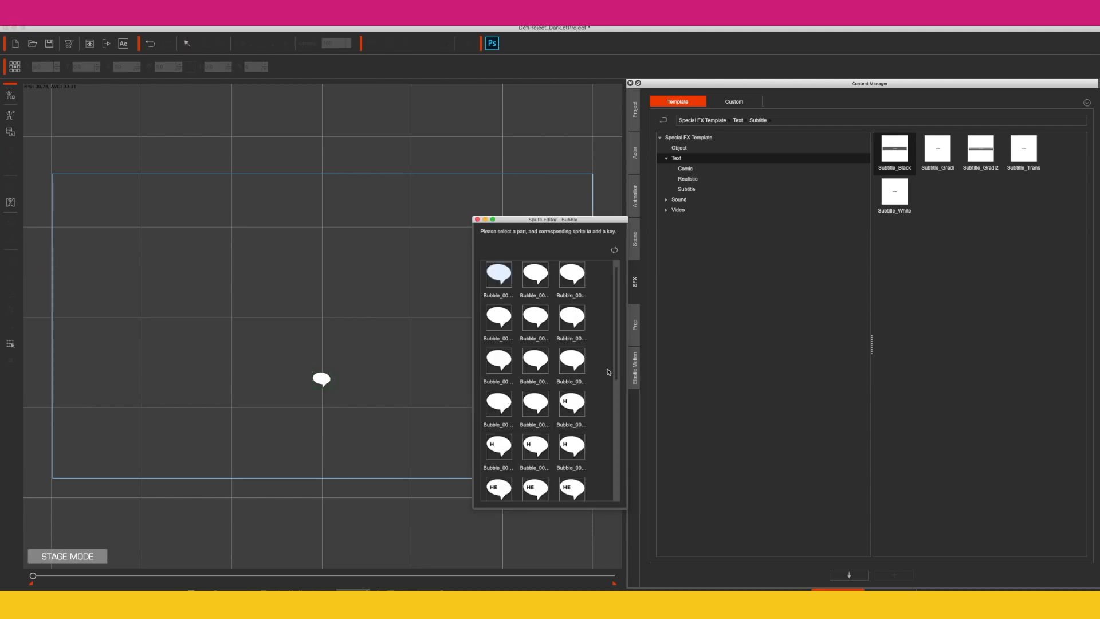
drag(616, 370, 611, 490)
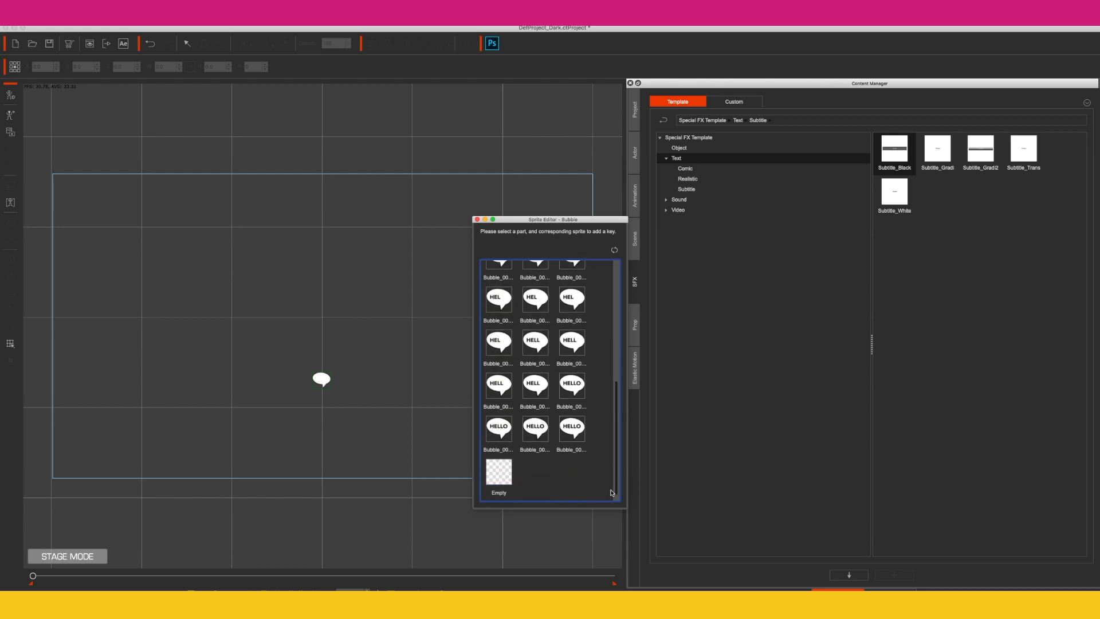
click(477, 220)
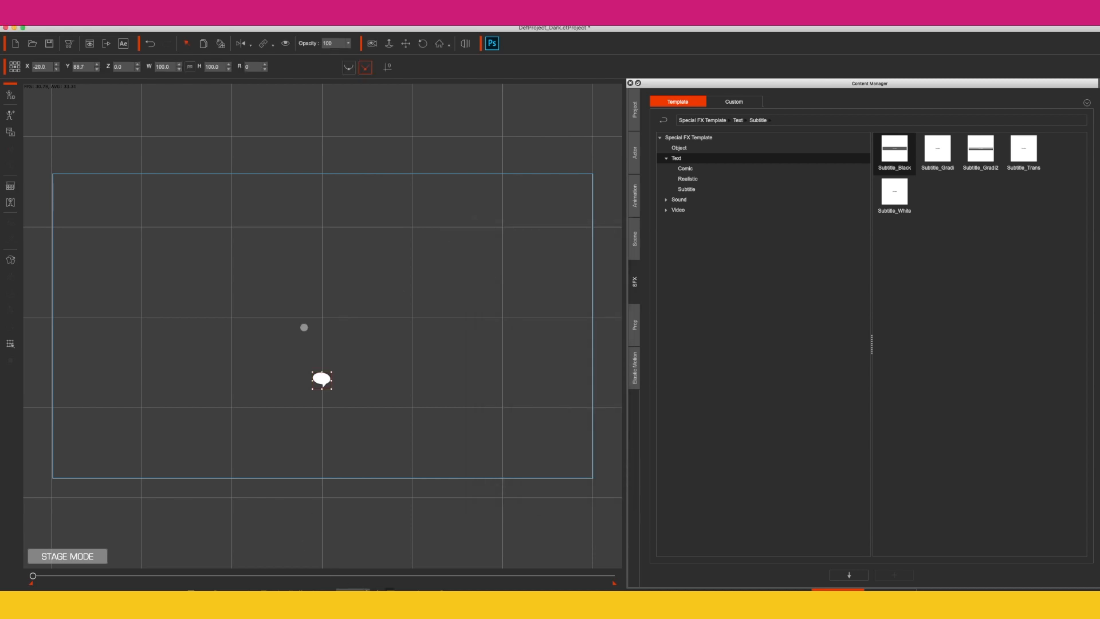
Show the timeline and key the second, third and fourth bubble sprites at frames 3, 5 and 7
key(F3)
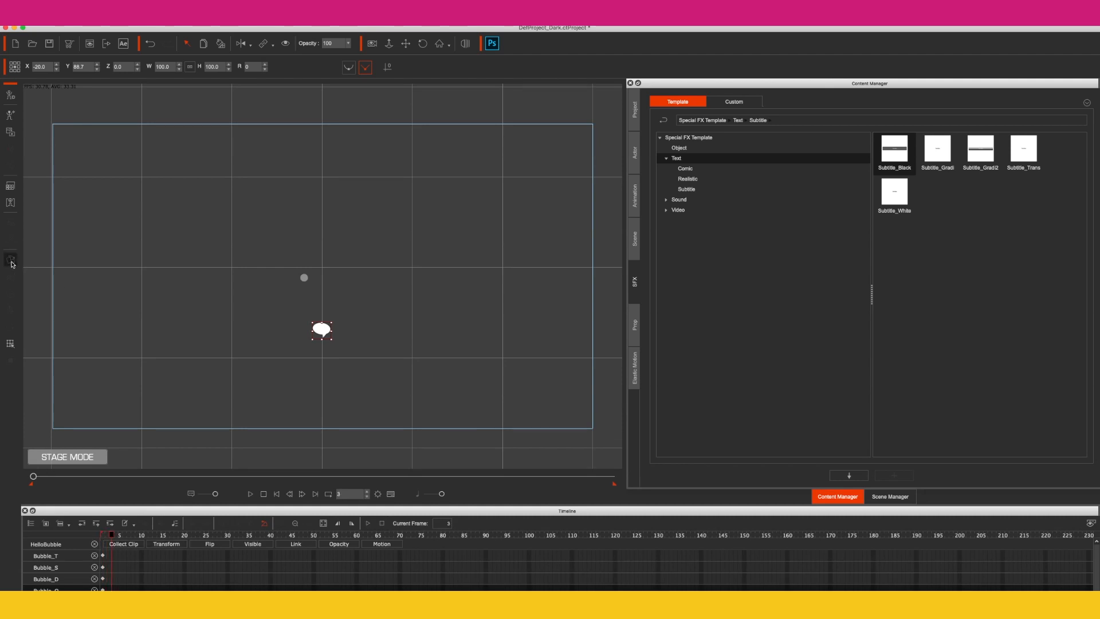
click(520, 277)
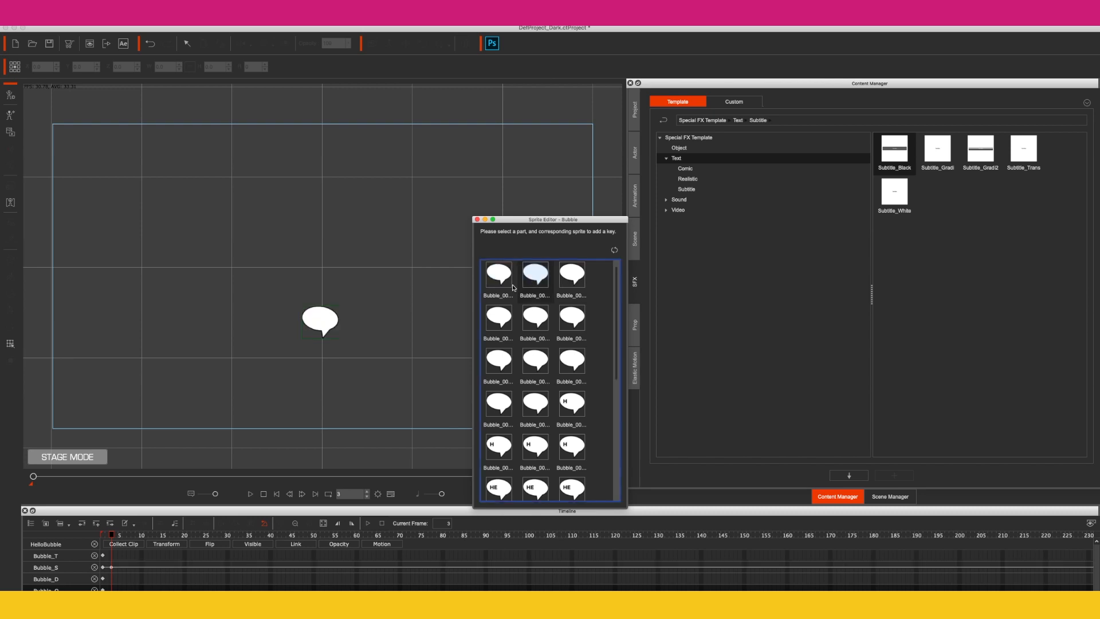
click(116, 535)
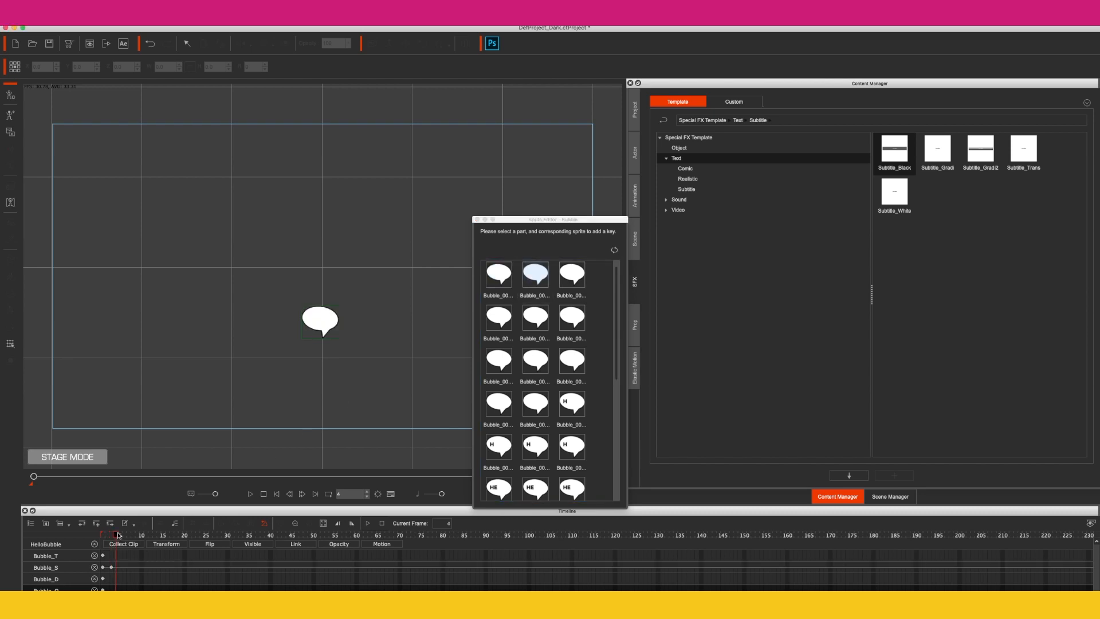
click(572, 275)
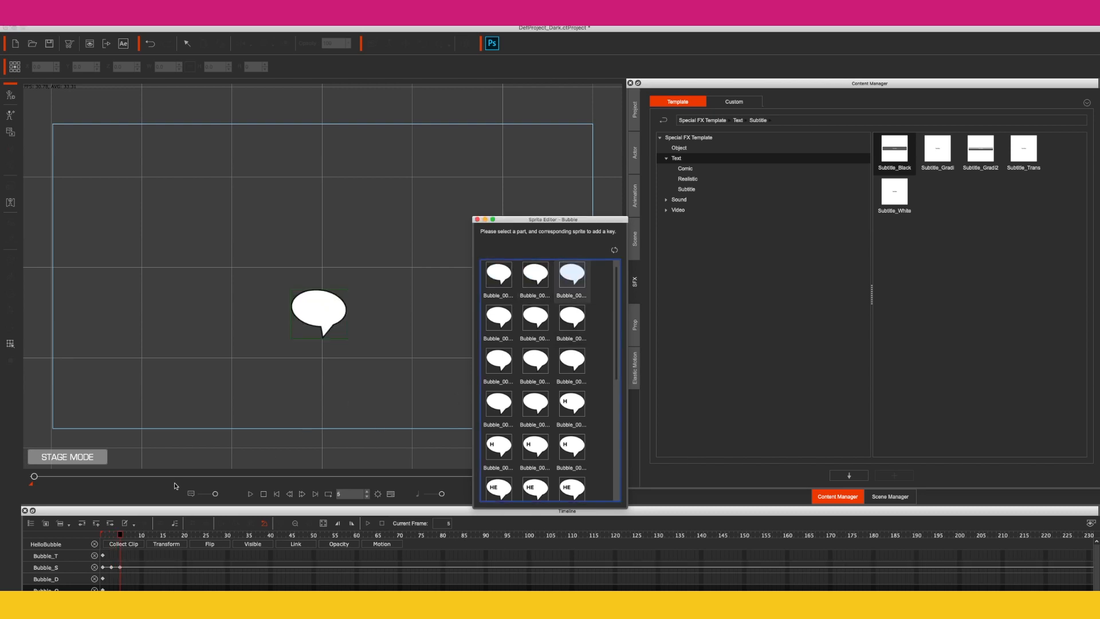
click(124, 537)
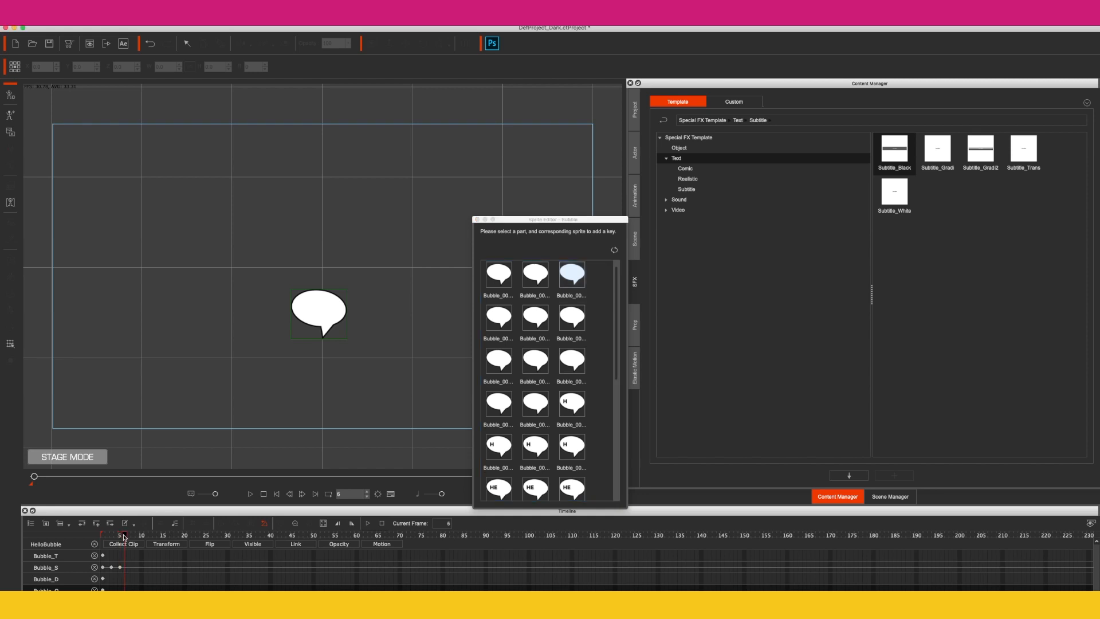
click(484, 332)
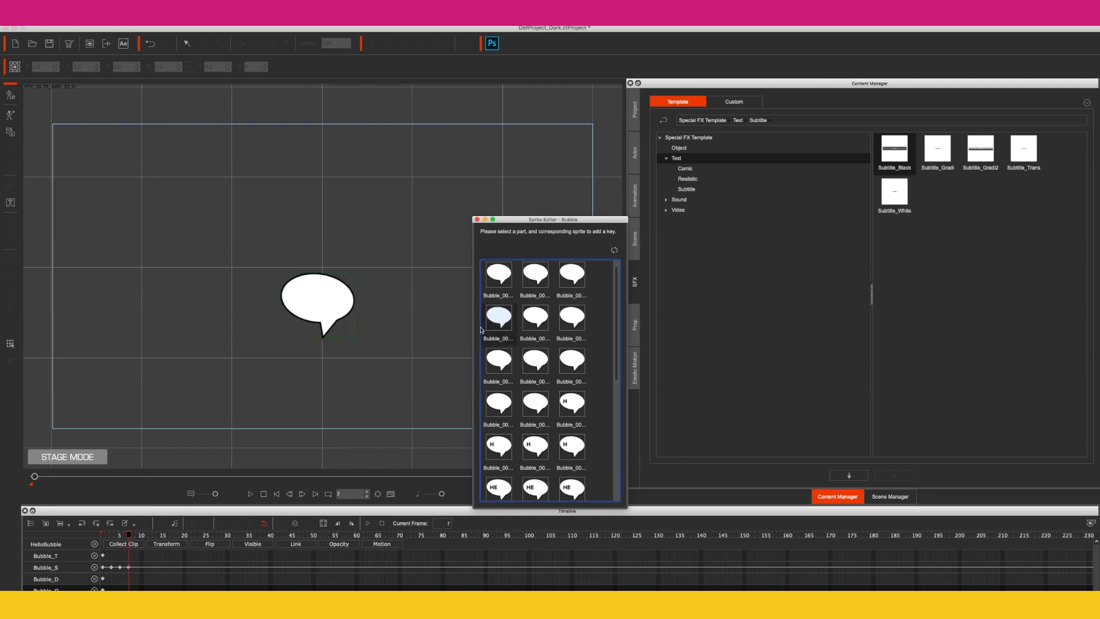
Key the remaining blank bubble sprites in order at every second frame, starting from frame 9
click(137, 538)
click(535, 318)
click(146, 537)
click(572, 318)
click(155, 538)
click(499, 361)
click(163, 537)
click(535, 361)
click(572, 361)
click(179, 537)
click(499, 361)
click(186, 537)
click(535, 361)
click(195, 537)
click(535, 404)
Key the H and HE bubble sprites in order at every second frame, continuing from frame 25
click(204, 538)
click(572, 403)
click(214, 536)
click(499, 445)
click(222, 536)
click(535, 445)
click(231, 536)
scroll(571, 318, down, 3)
click(571, 315)
click(492, 393)
click(498, 343)
click(246, 538)
click(572, 342)
Key the HEL sprites and the first three HELL sprites in order at every second frame
click(266, 534)
click(498, 385)
click(274, 534)
click(535, 385)
click(283, 534)
click(572, 385)
click(292, 534)
click(498, 428)
click(301, 535)
click(535, 428)
click(572, 428)
Key the last two HELL sprites and all the HELLO sprites two frames apart, ending at frame 61
click(499, 472)
click(327, 534)
click(535, 471)
click(336, 535)
click(572, 471)
scroll(572, 458, down, 3)
click(344, 534)
click(498, 428)
click(353, 534)
click(535, 429)
click(572, 428)
Key the first bubble sprite at frame 2 and play back the sprite animation
click(264, 494)
click(250, 494)
click(264, 494)
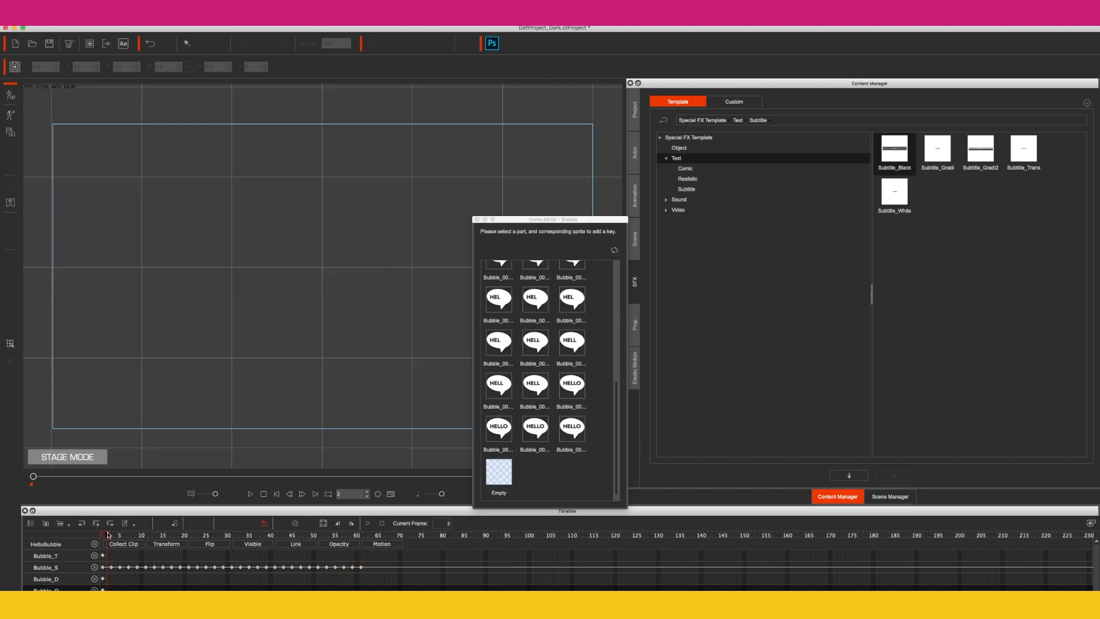
click(107, 534)
scroll(535, 344, up, 5)
click(499, 273)
click(250, 494)
click(264, 494)
Close the Sprite Editor and set the project's total animation length to 61 frames
click(360, 535)
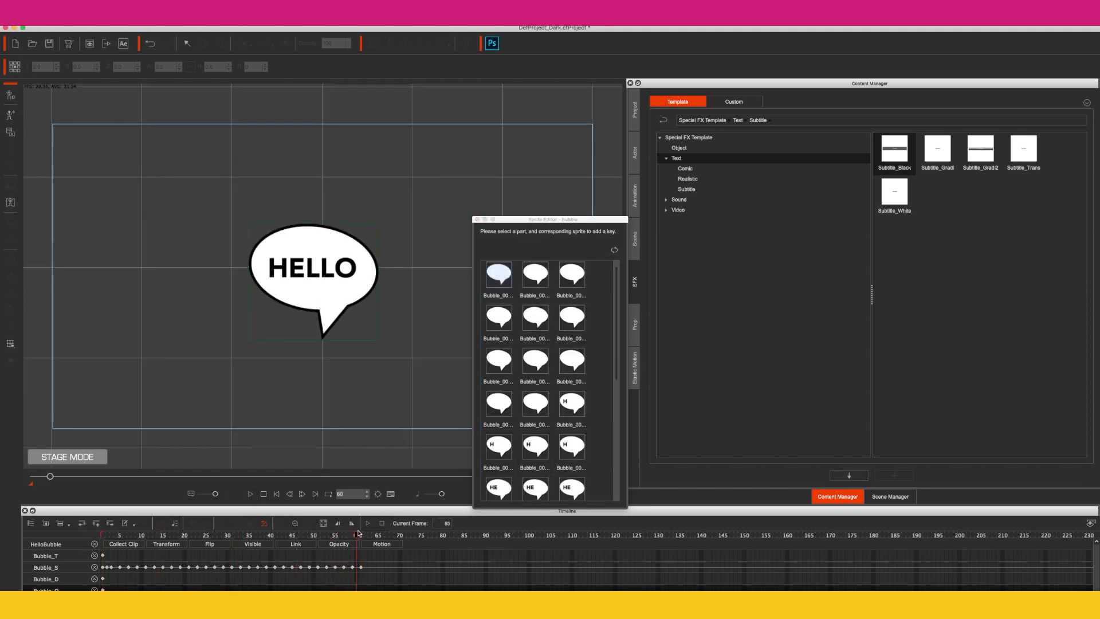
click(477, 220)
click(391, 494)
click(378, 590)
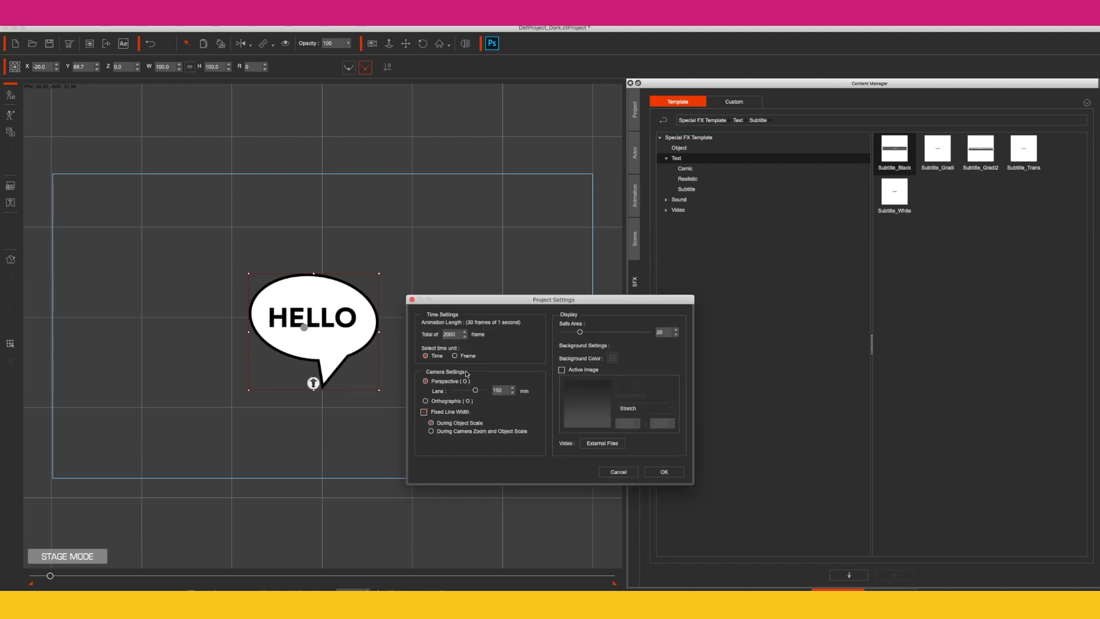
double_click(450, 334)
text(6)
key(Return)
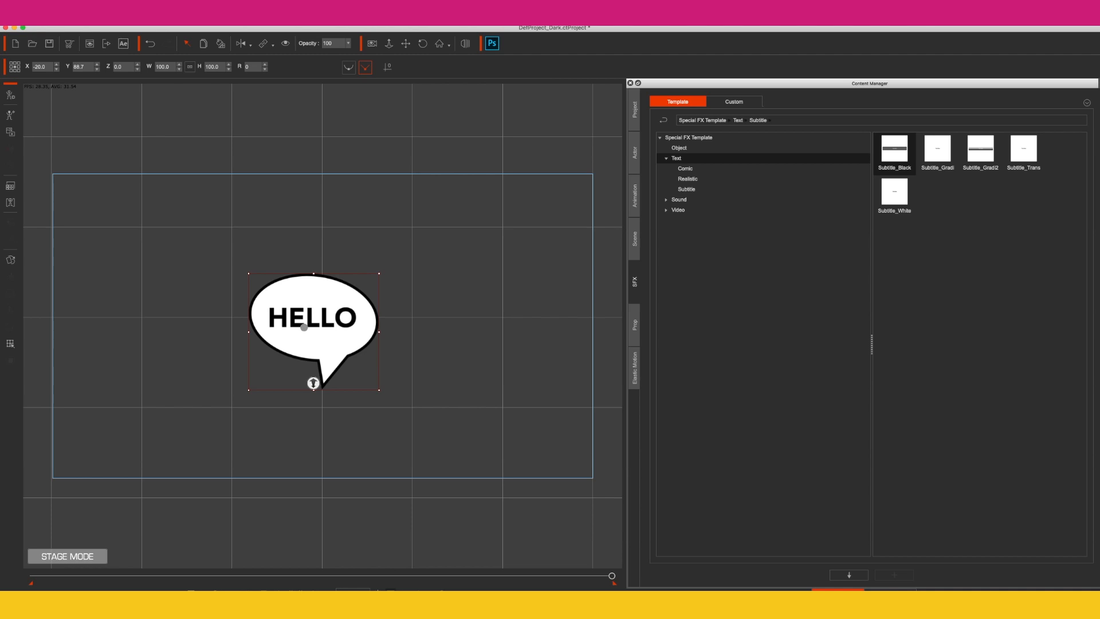
Save the animated bubble to the custom prop library under the name Hello-1
click(636, 330)
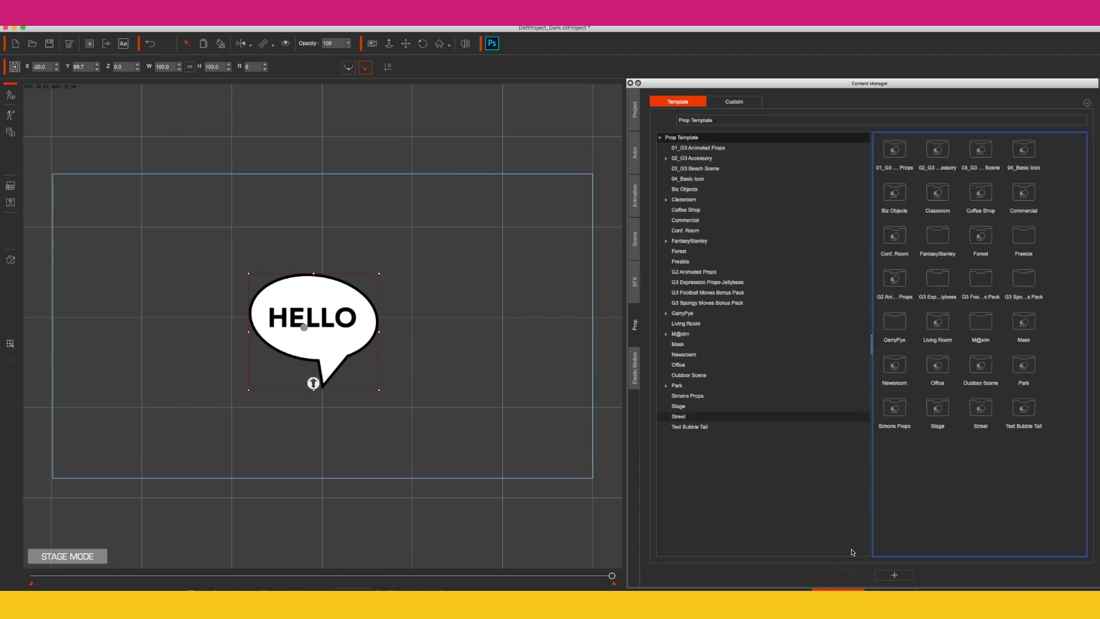
click(734, 102)
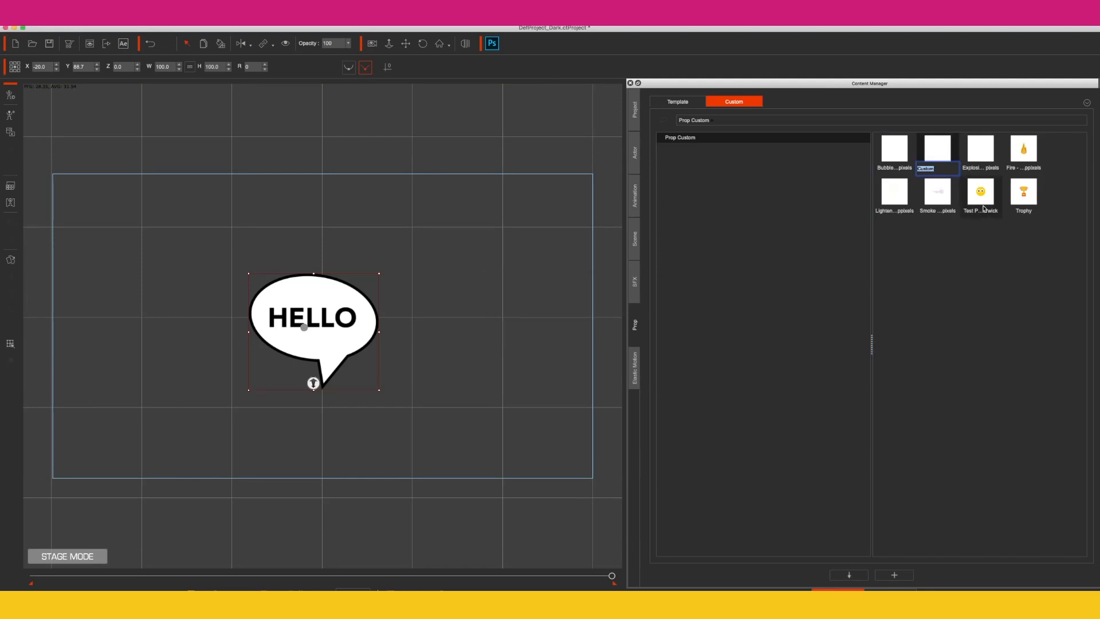
text(Hello-1)
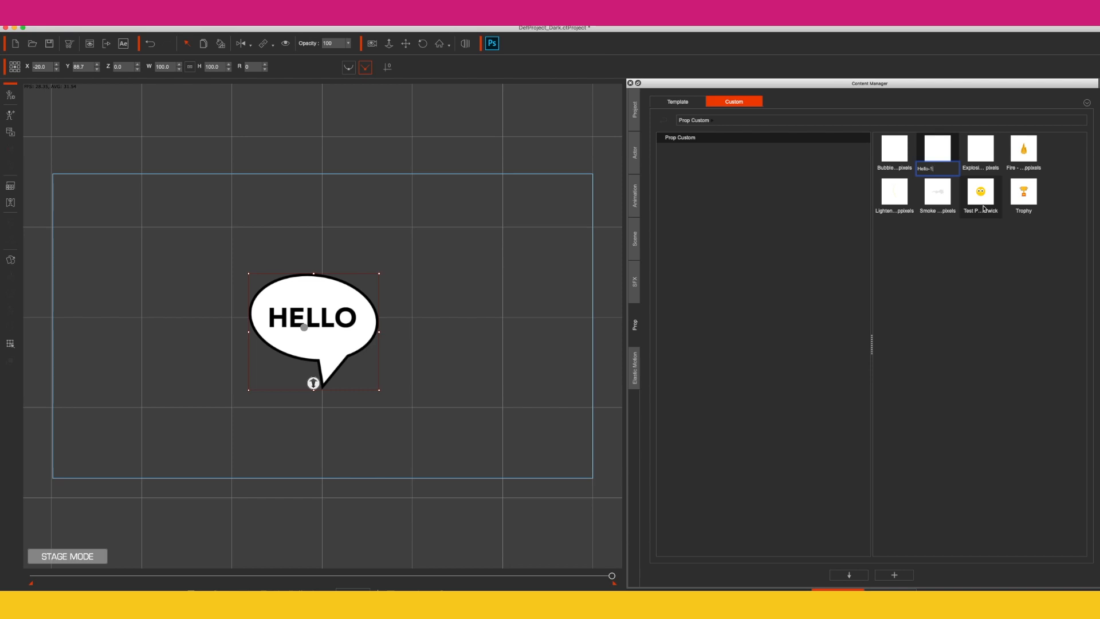
key(Return)
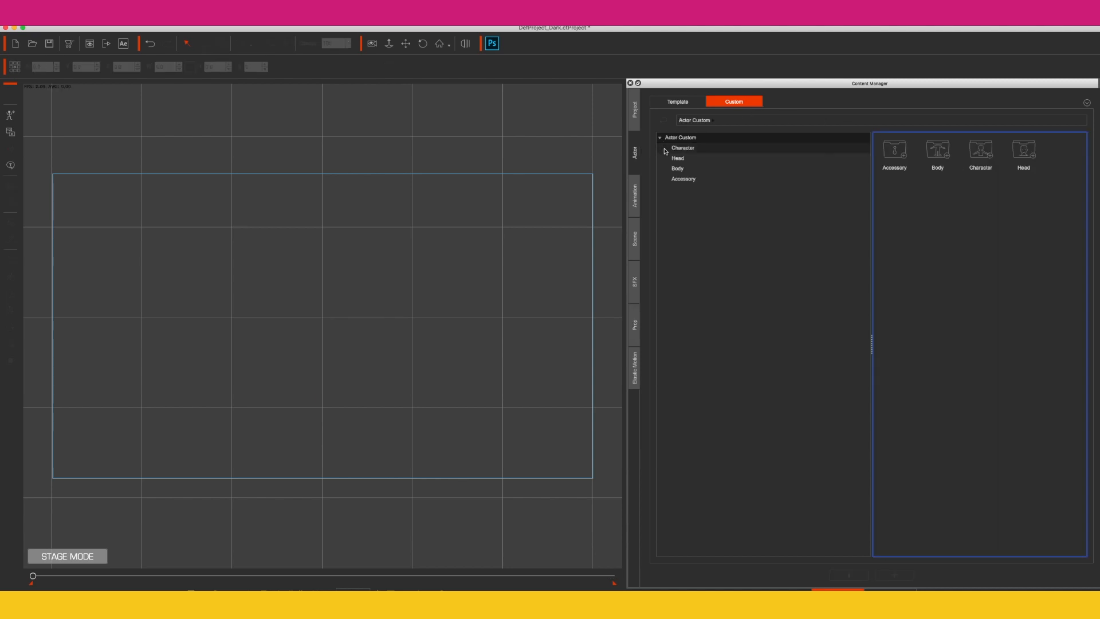
Add the custom Female-Teacher character to the stage and move it to about X 48.2, Y -10
click(665, 150)
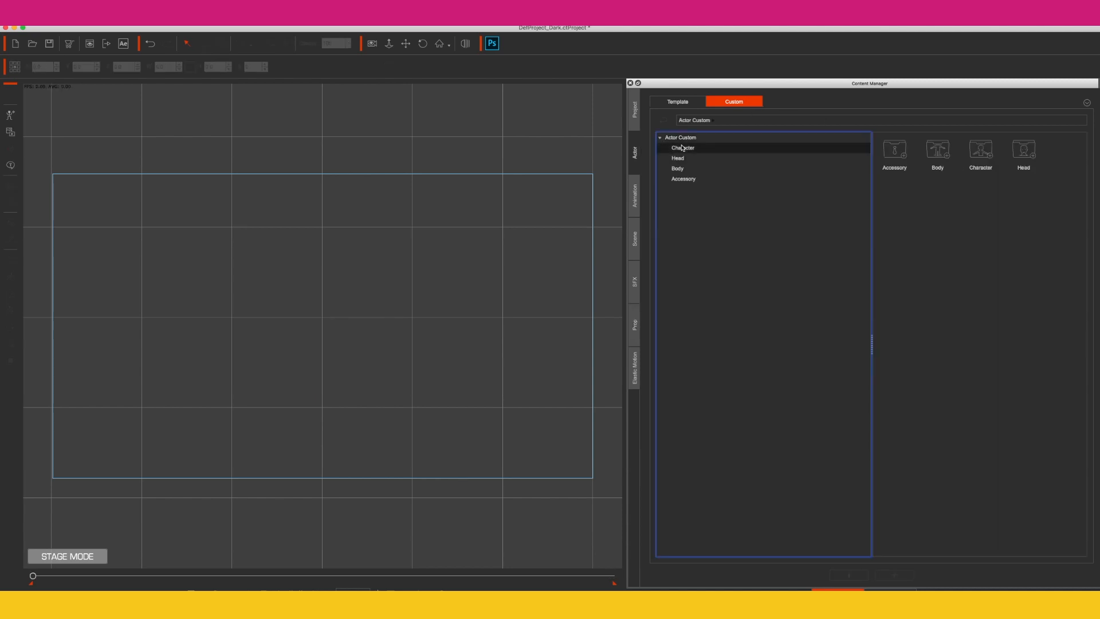
drag(878, 154, 452, 327)
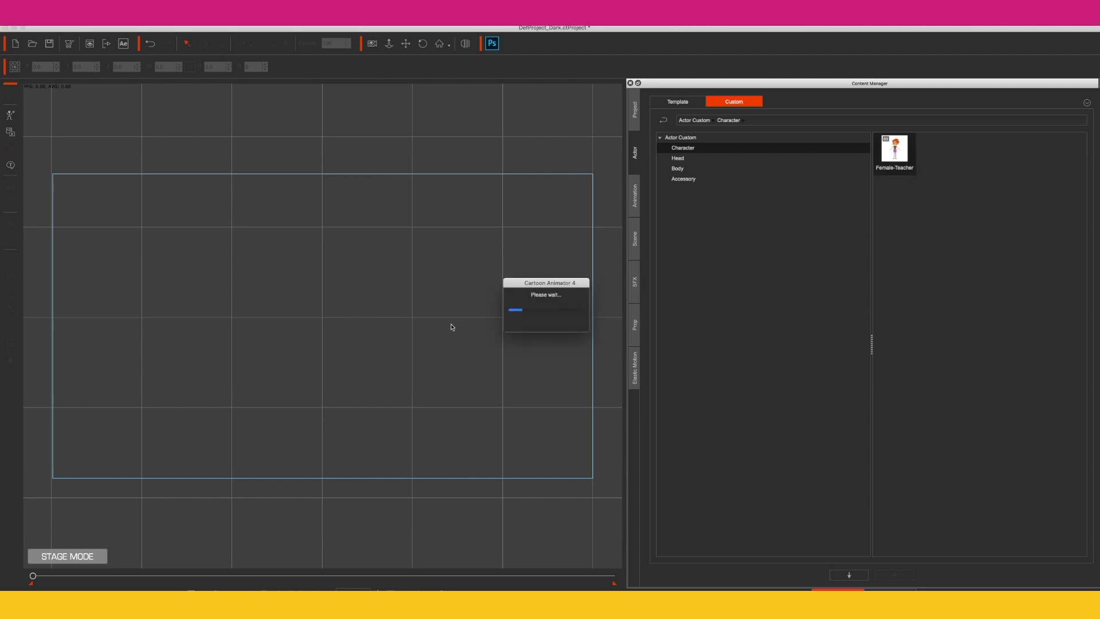
drag(460, 312, 373, 316)
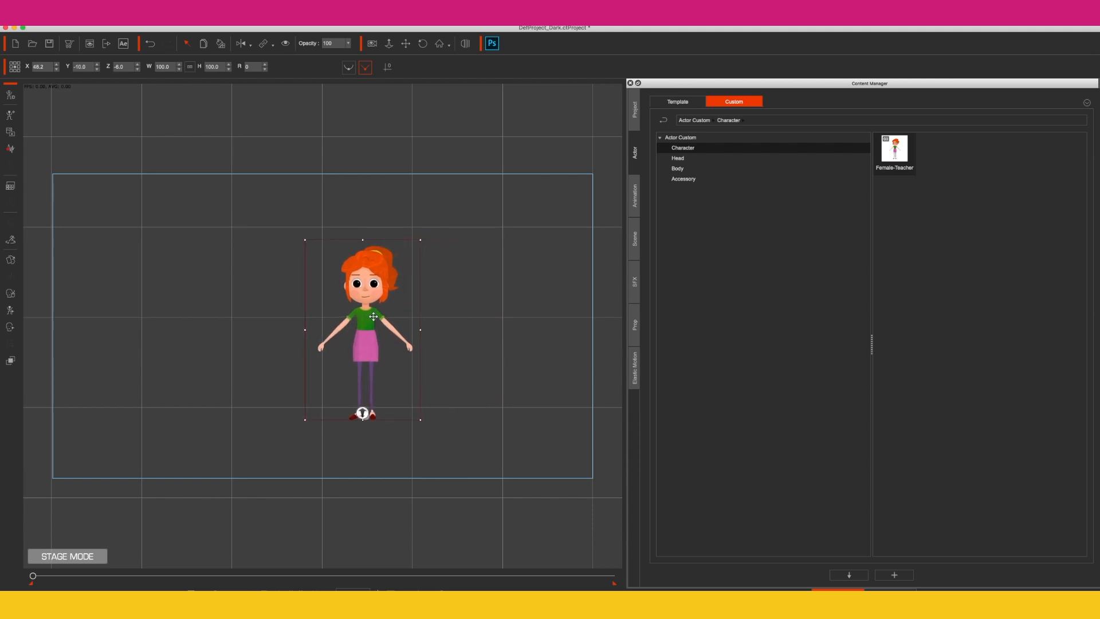
Apply the Wave motion from the custom Presentation motions to the character and return to the first frame
click(634, 205)
click(726, 103)
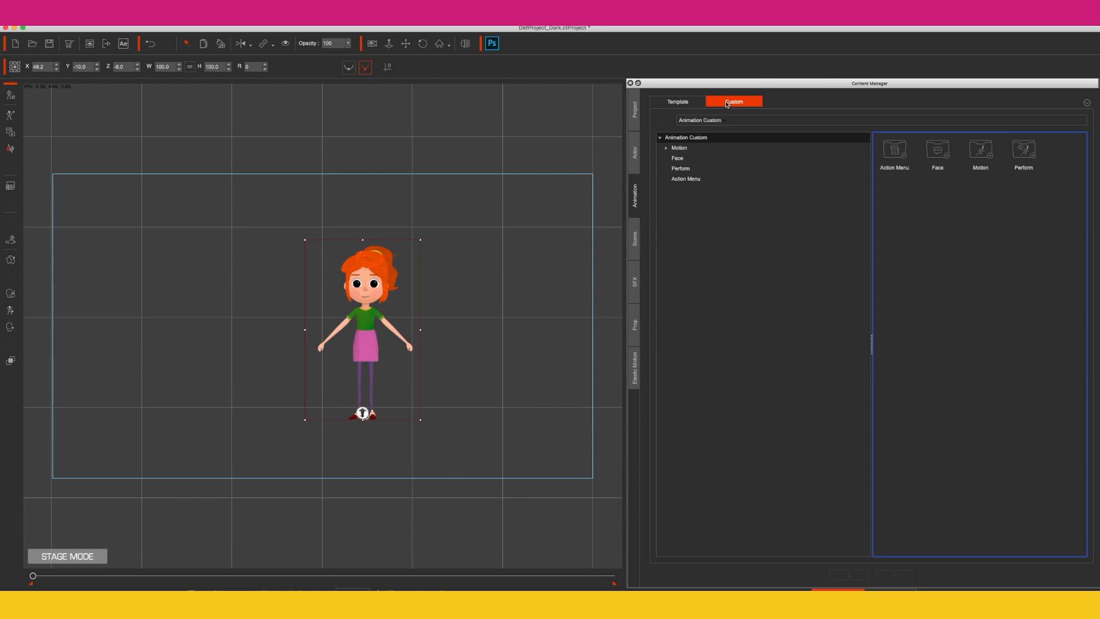
double_click(680, 148)
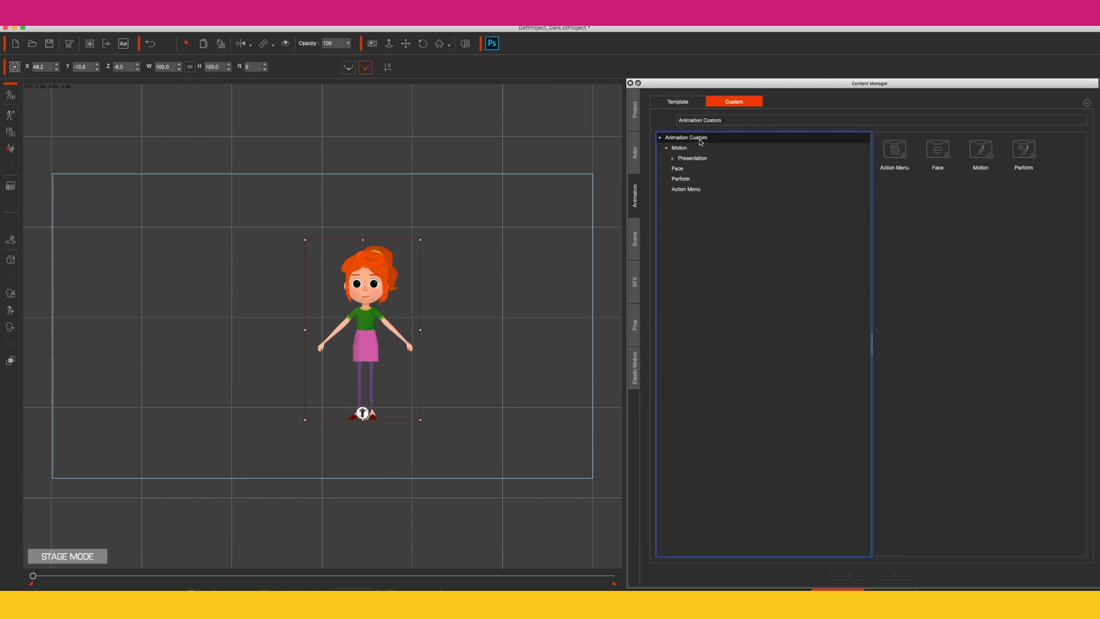
click(692, 159)
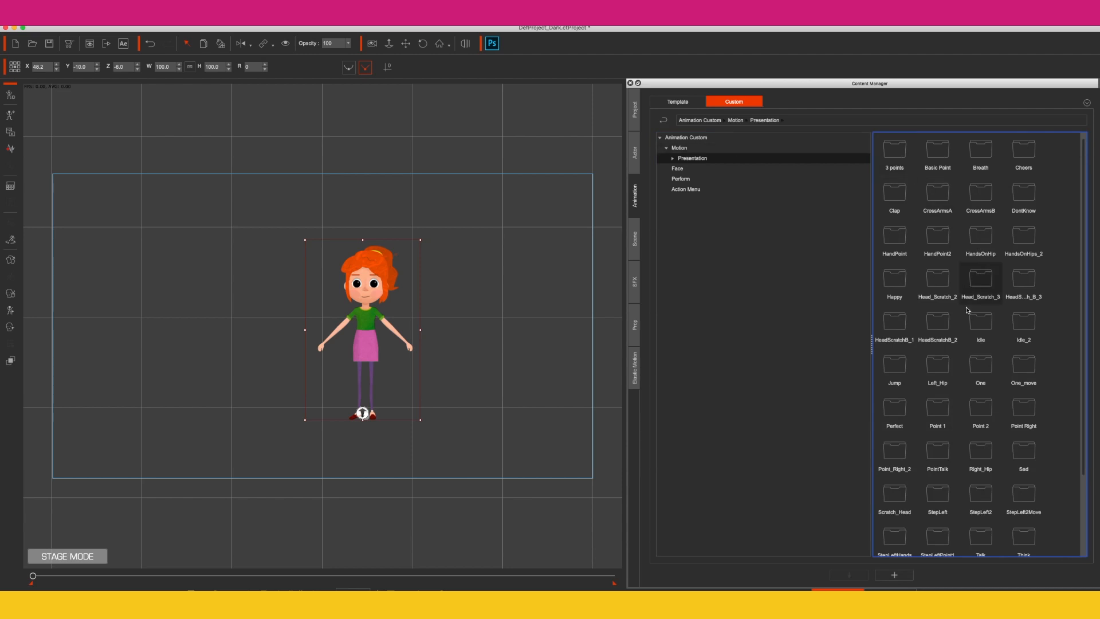
scroll(965, 436, down, 2)
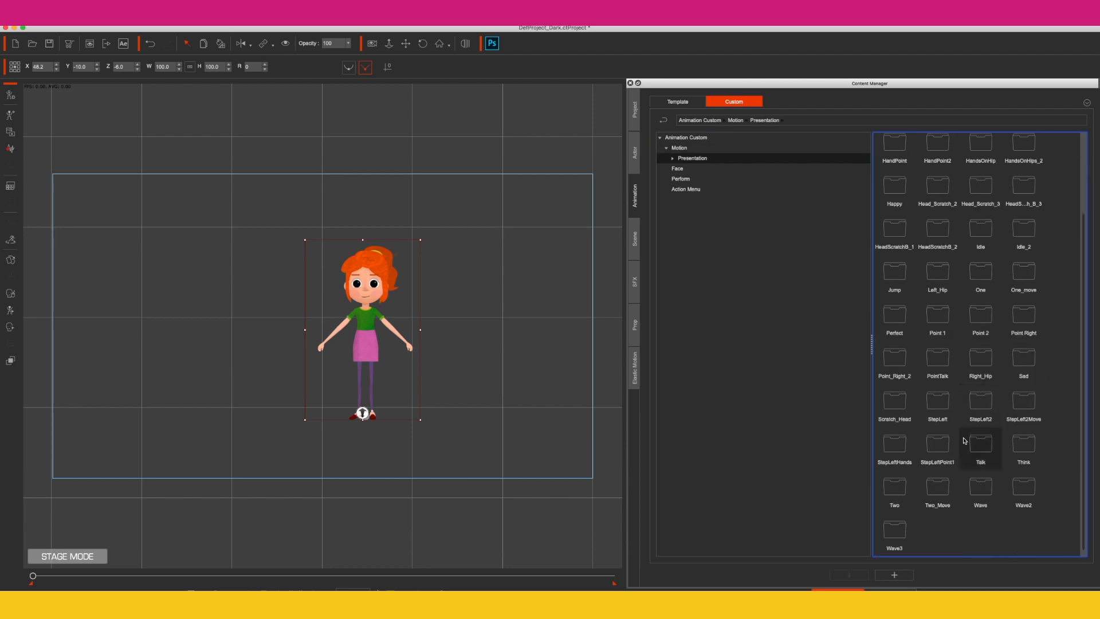
double_click(980, 487)
drag(894, 150, 373, 288)
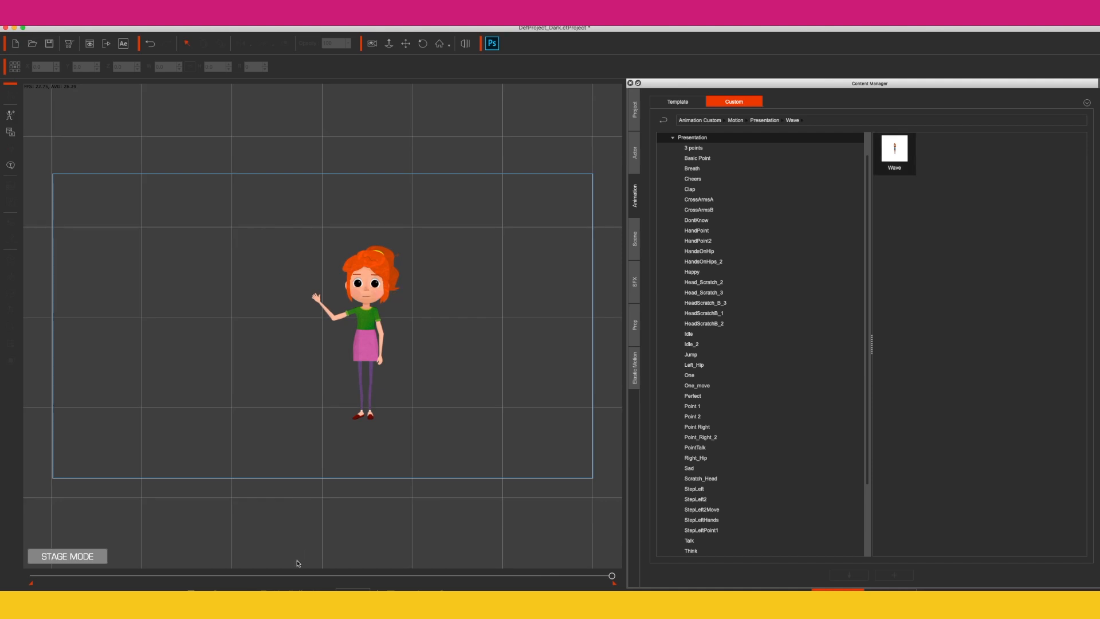
click(368, 589)
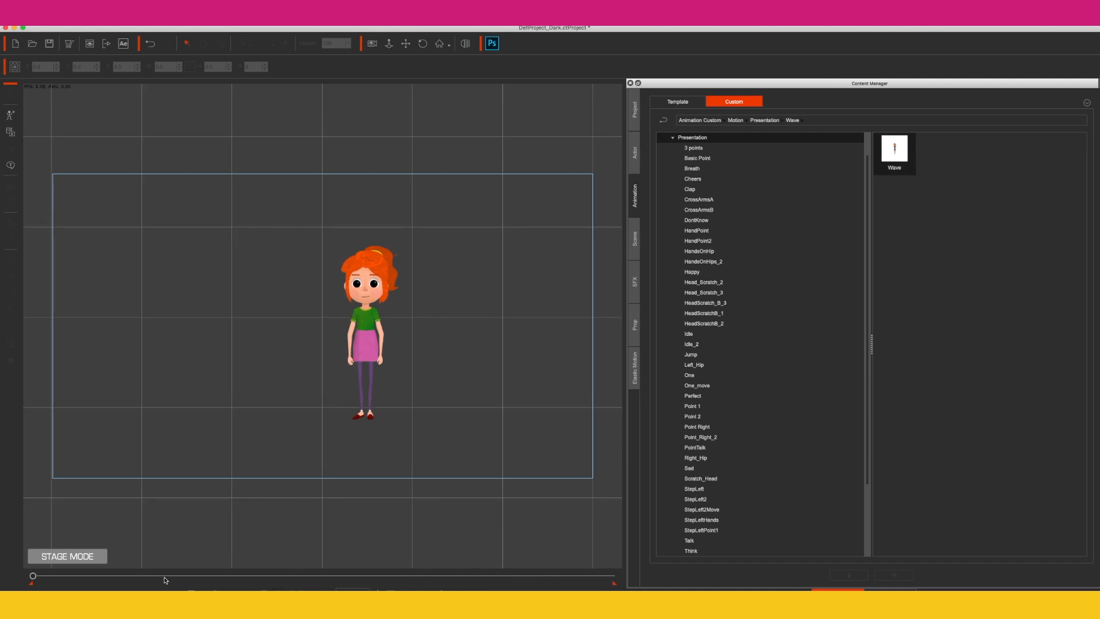
At frame 10, add the Hello-1 prop, scale it to about 59% and place it above the character's head at about X 98.5, Y 197.3
drag(33, 578, 101, 576)
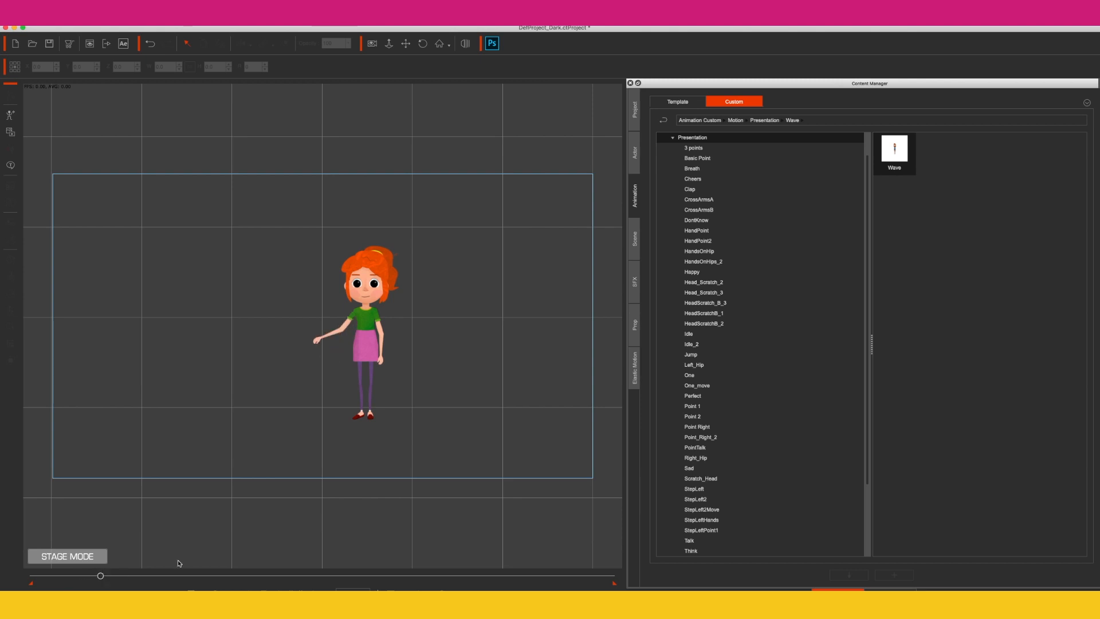
click(635, 325)
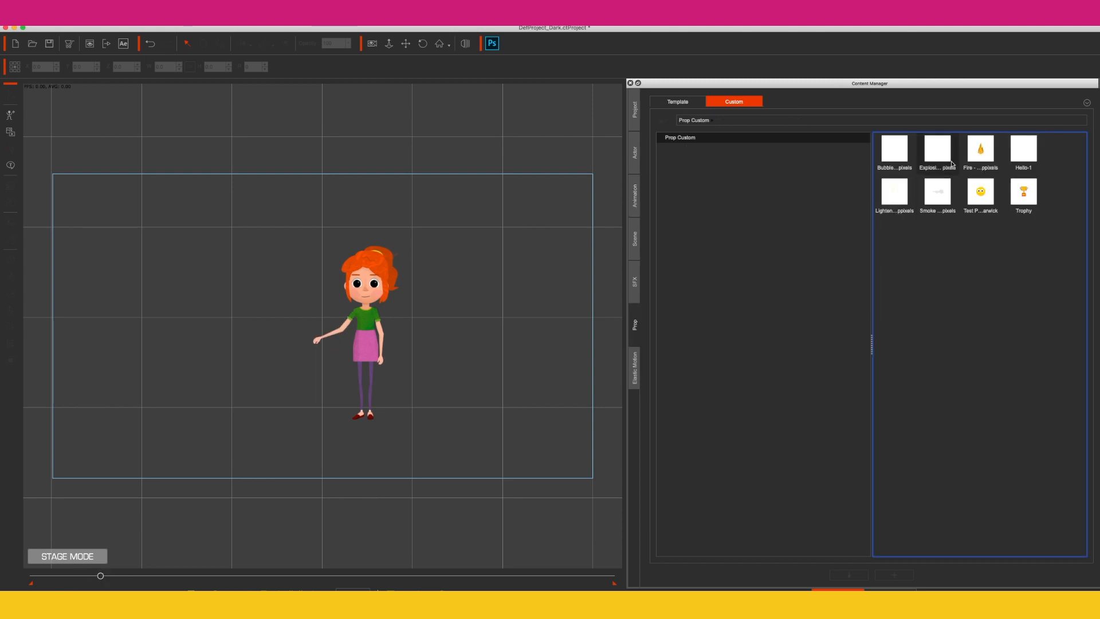
drag(1023, 150, 450, 236)
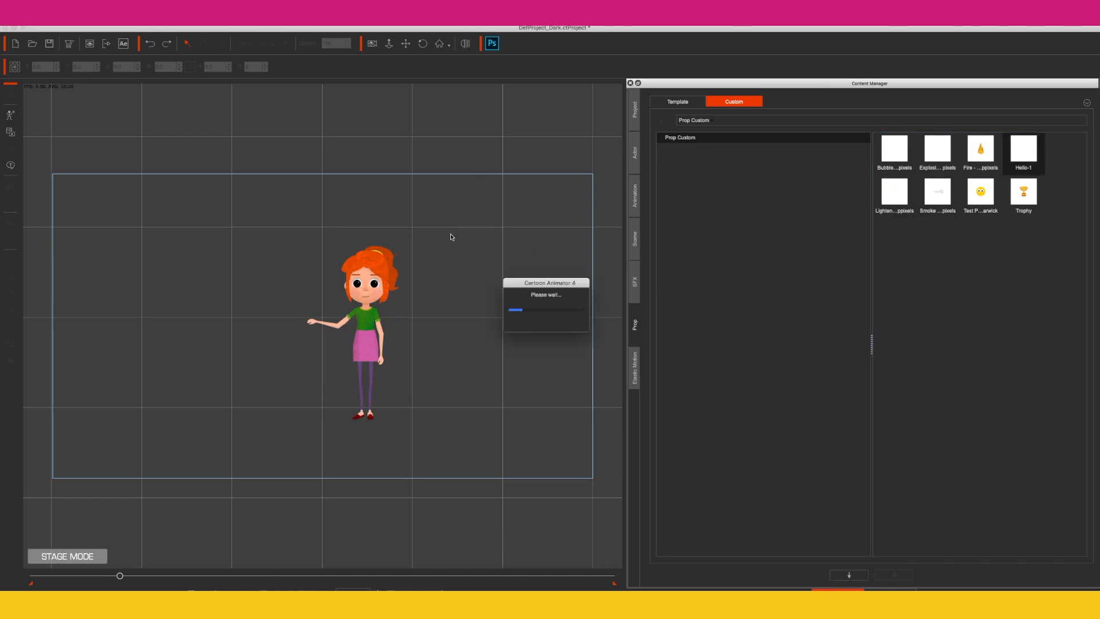
drag(509, 214, 426, 239)
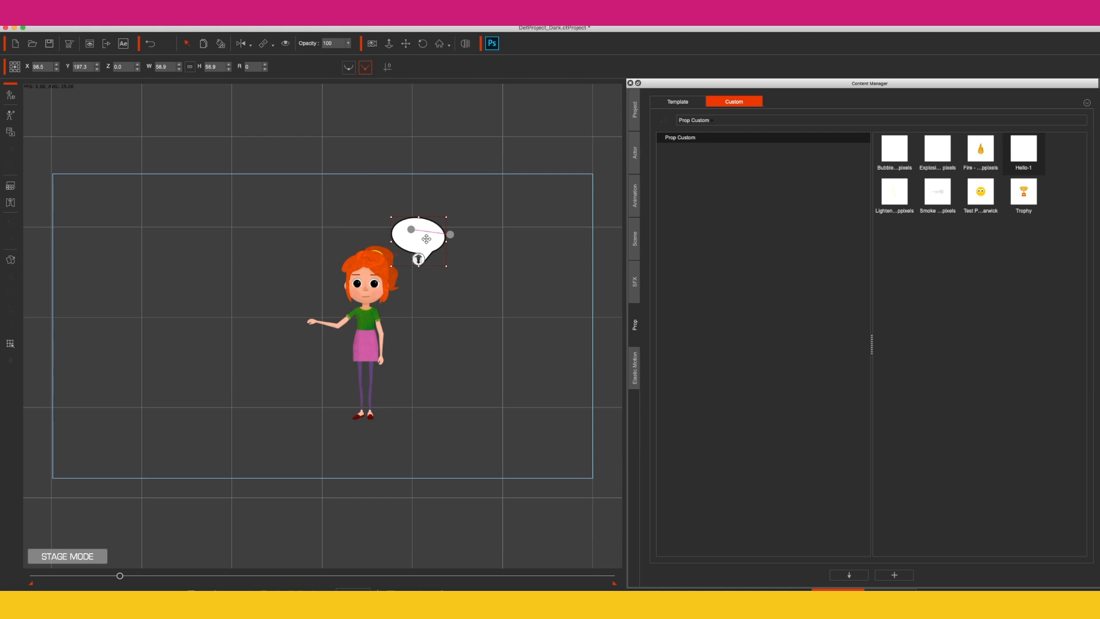
Delete the bubble's Transform key at frame 1 and play back the scene
key(F3)
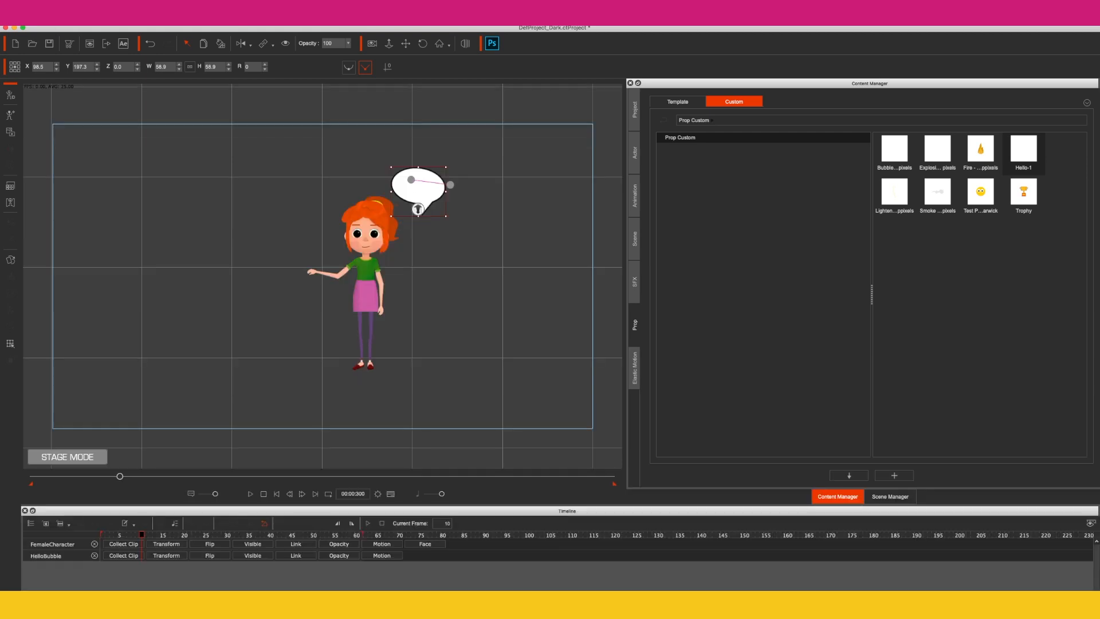
click(166, 558)
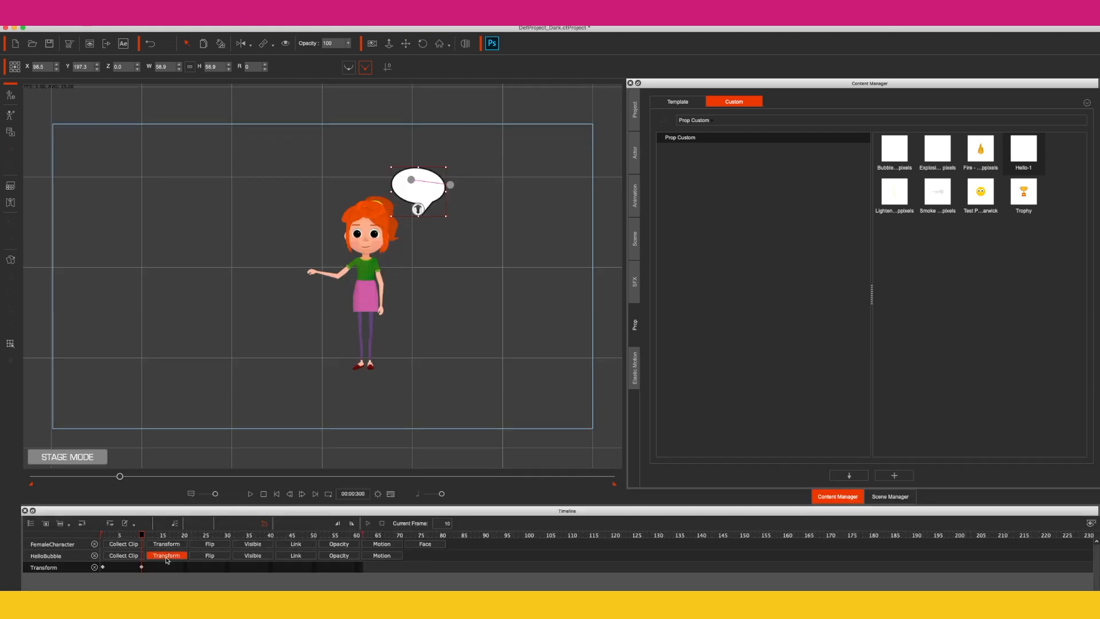
click(103, 567)
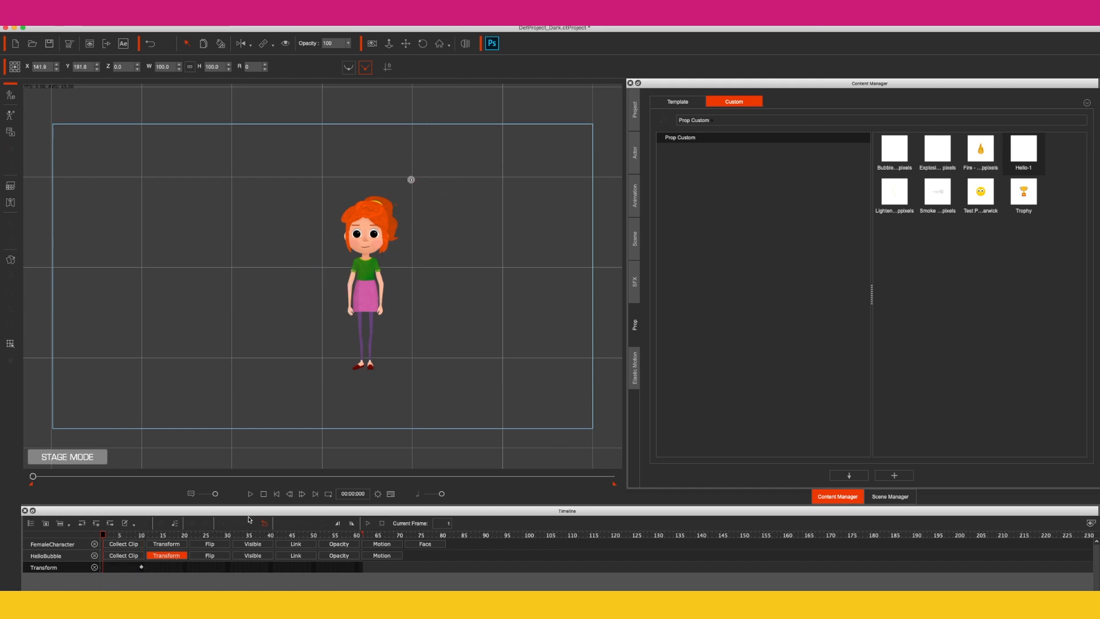
click(251, 495)
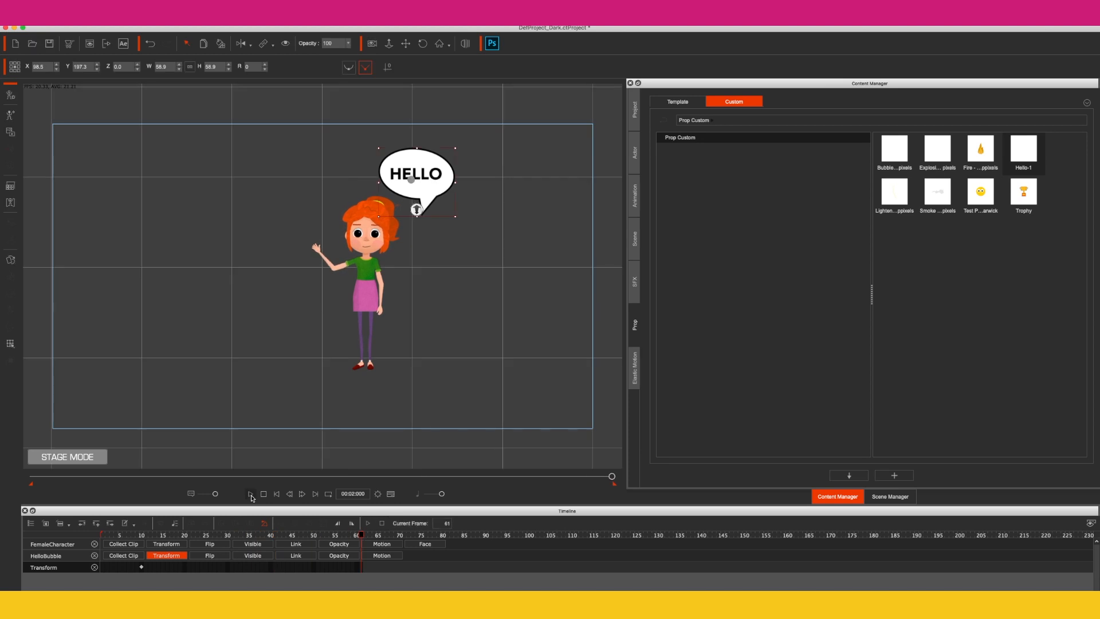
Set the project's total animation length to 150 frames
click(391, 494)
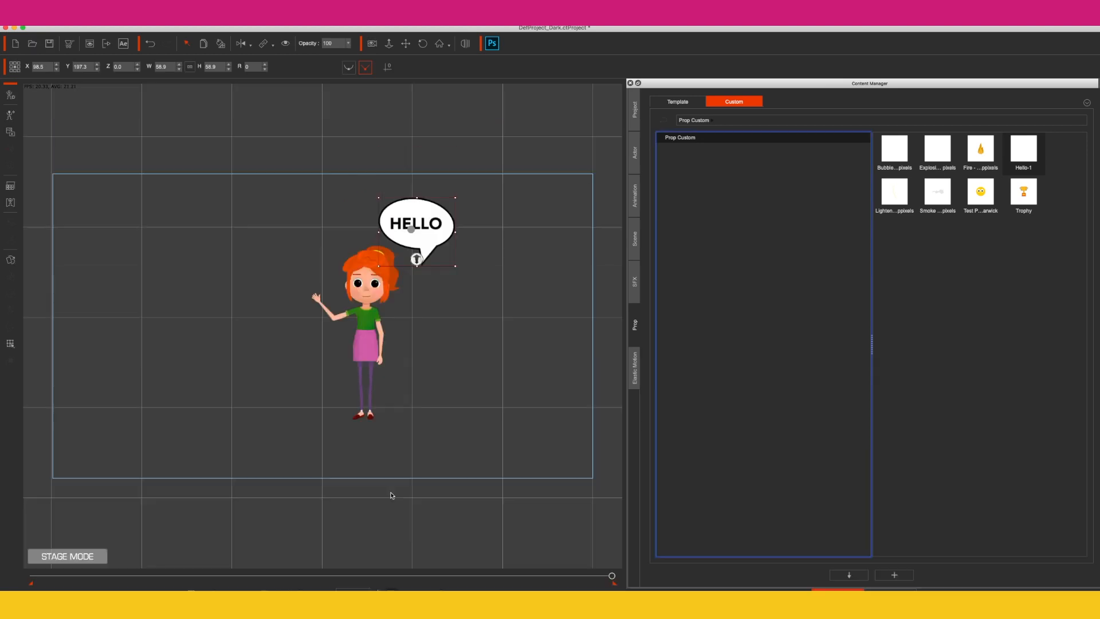
click(378, 592)
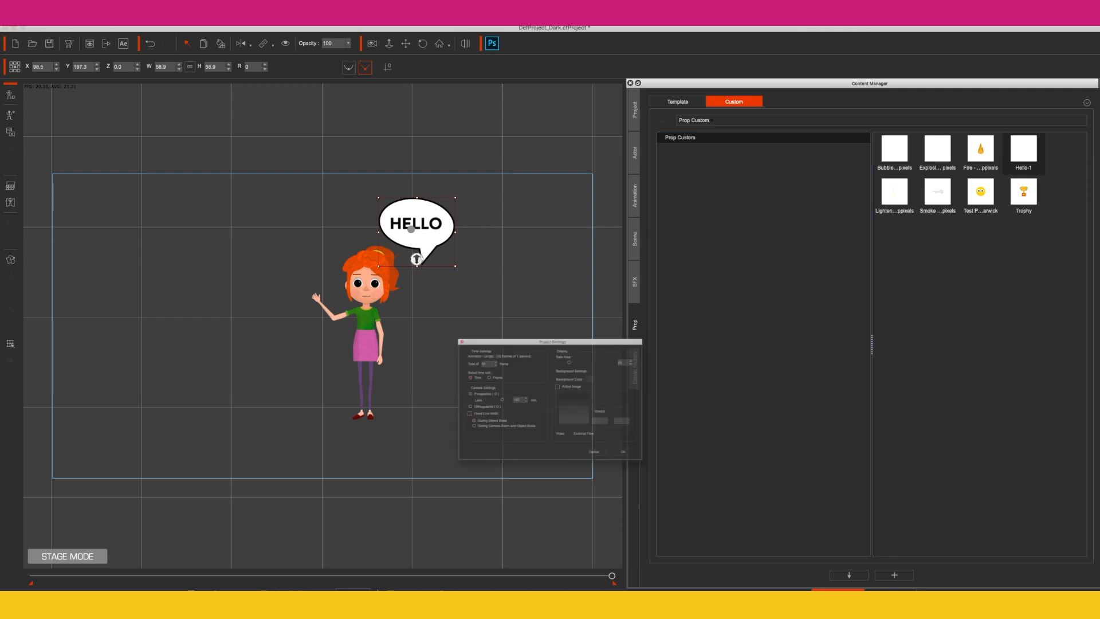
double_click(448, 343)
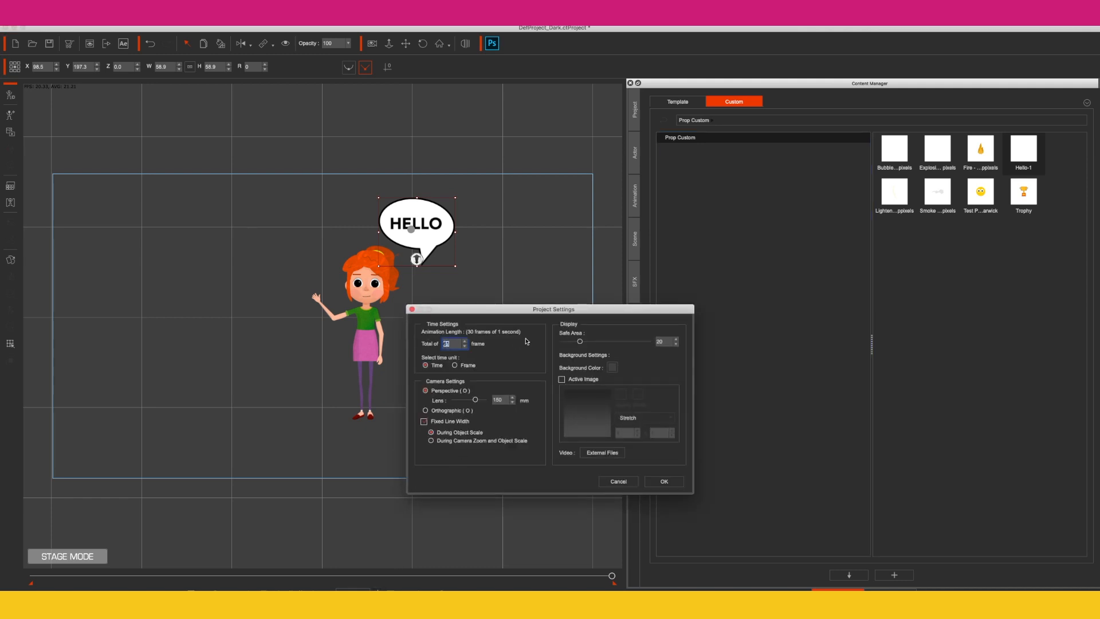
text(150)
key(Return)
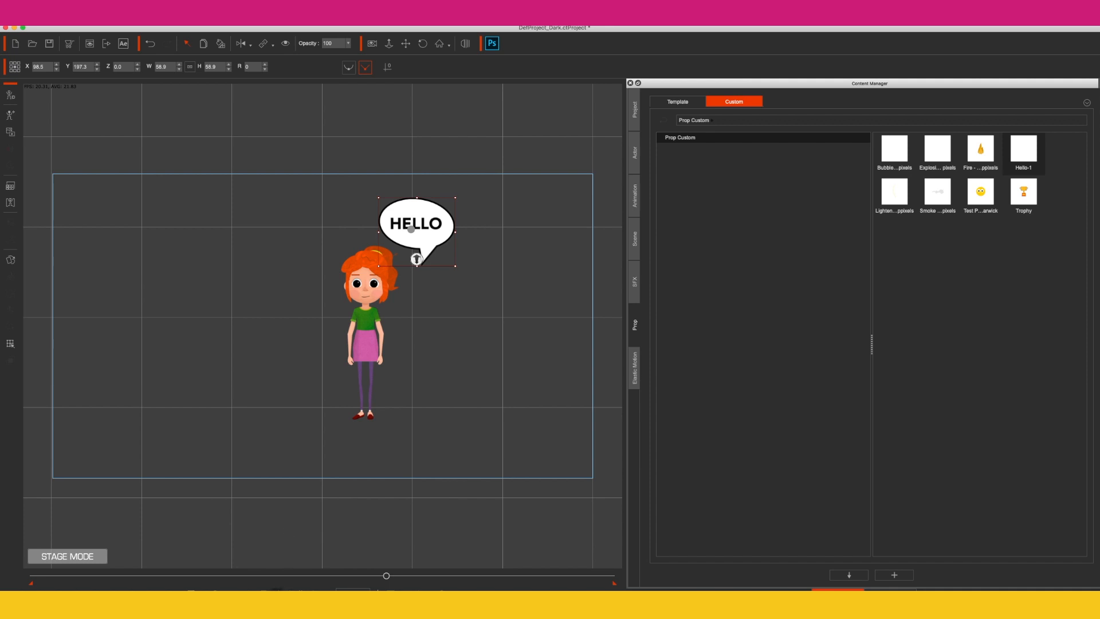
At frame 18, rotate the HELLO bubble to 14 degrees above the character's head
key(Home)
click(94, 583)
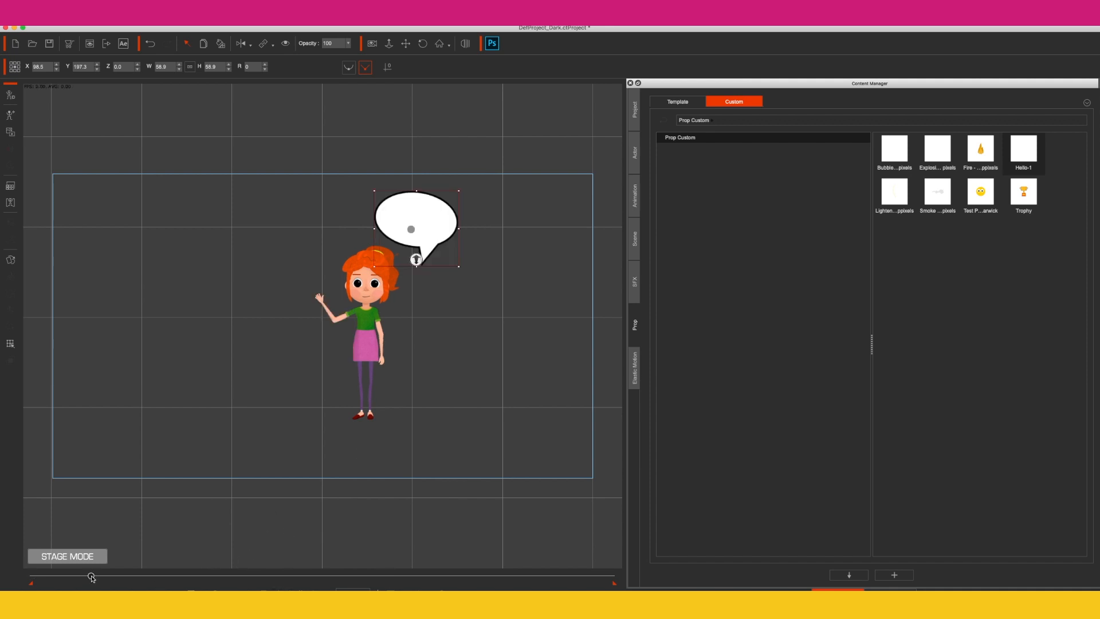
drag(459, 195, 462, 208)
Delete the bubble's Transform key at frame 10, play back the scene and return to the first frame
key(F3)
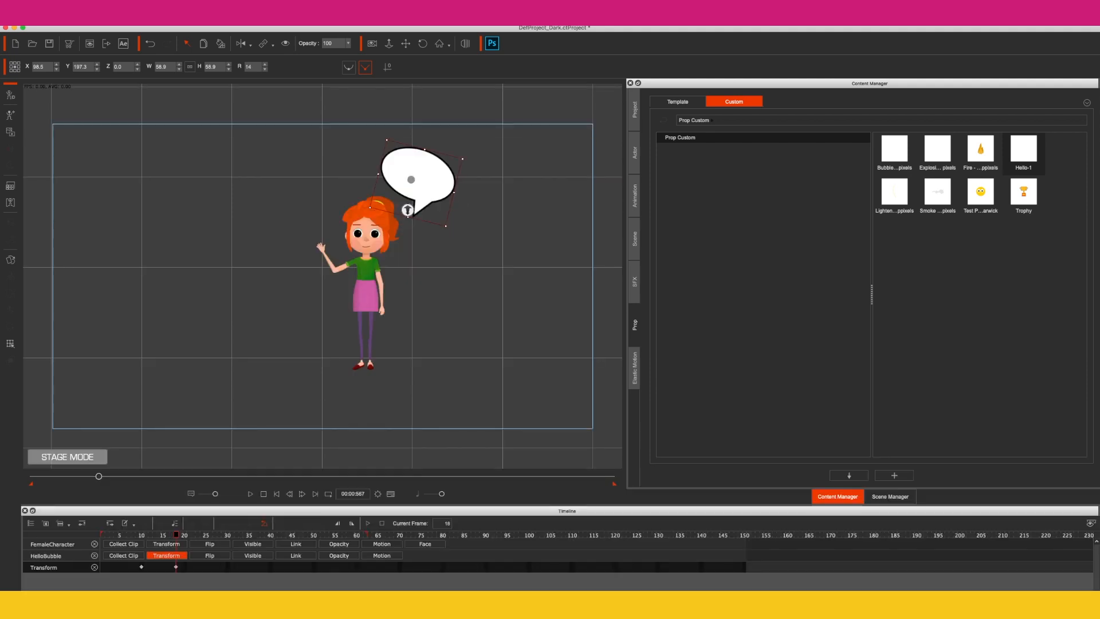
click(143, 567)
right_click(143, 569)
click(155, 574)
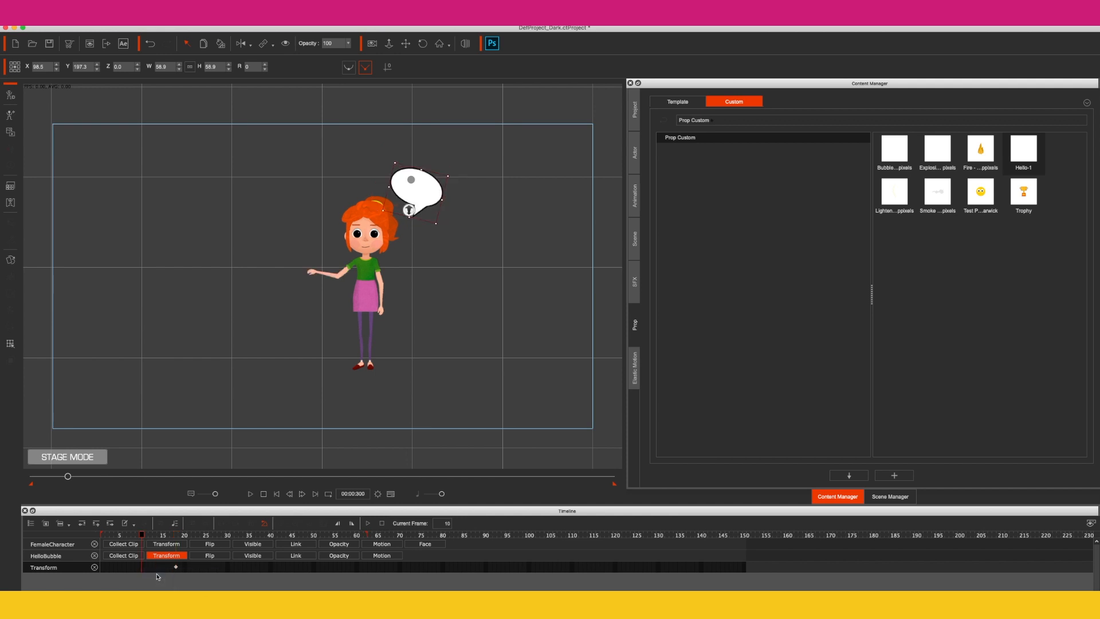
click(261, 495)
click(250, 493)
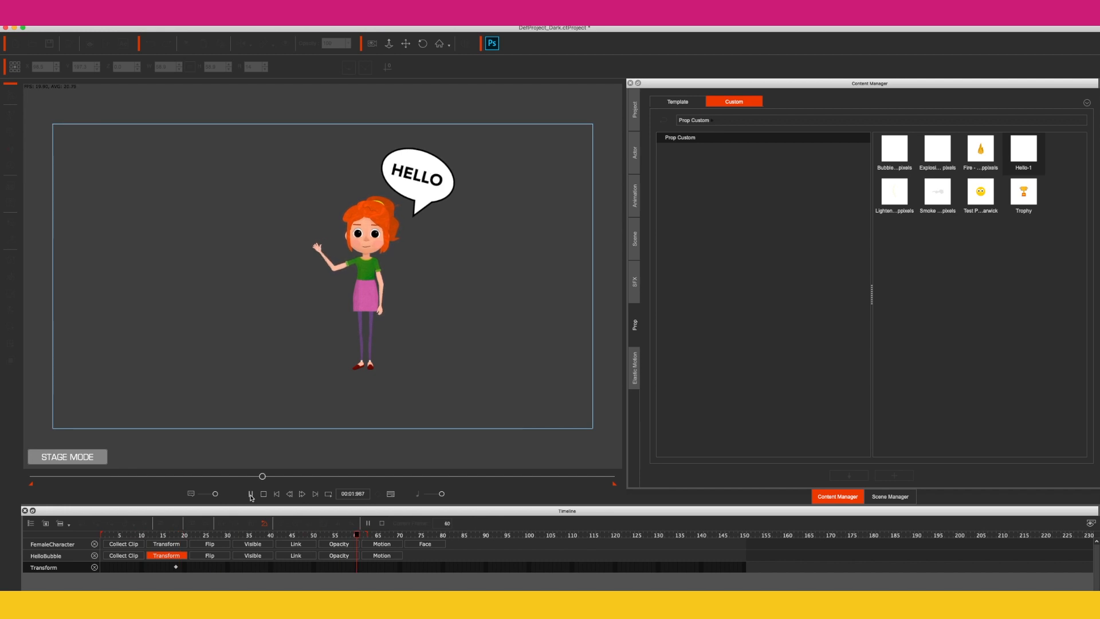
click(251, 494)
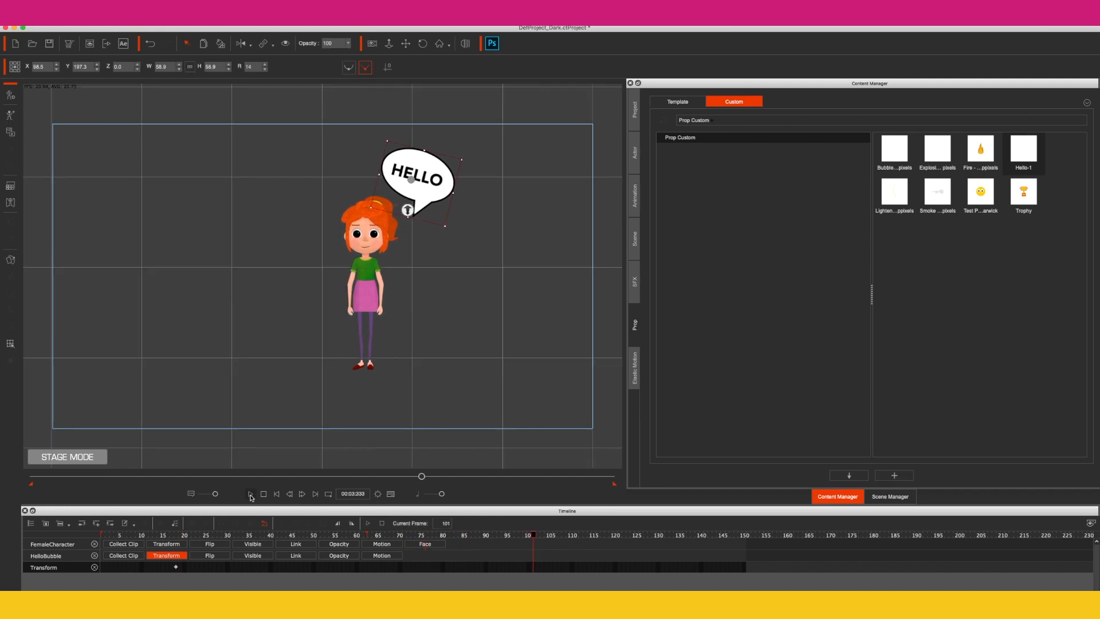
click(435, 420)
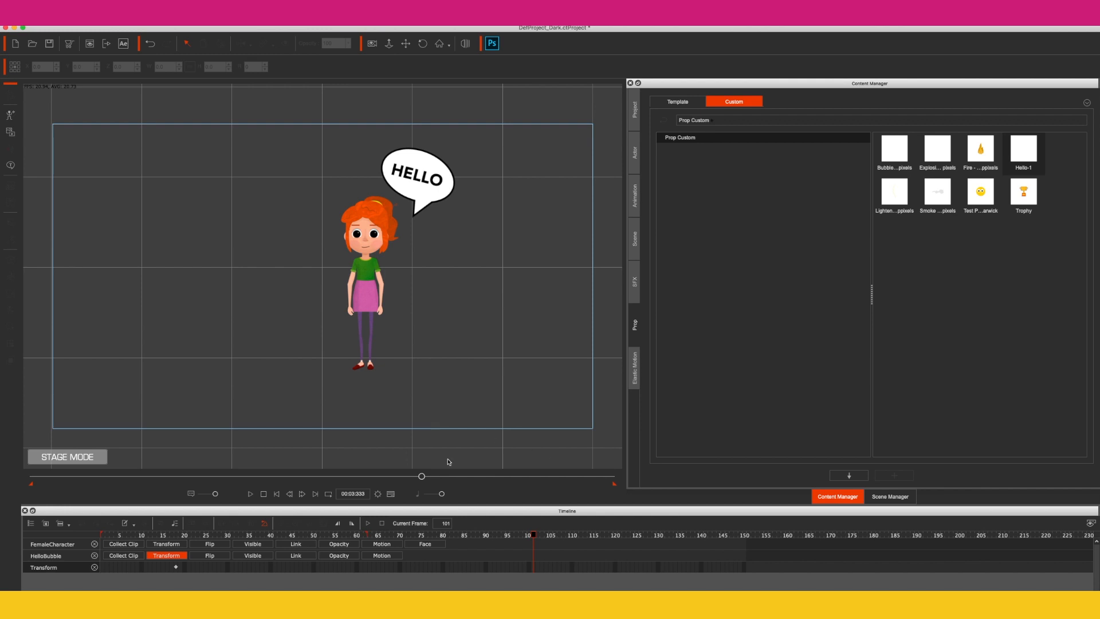
click(277, 494)
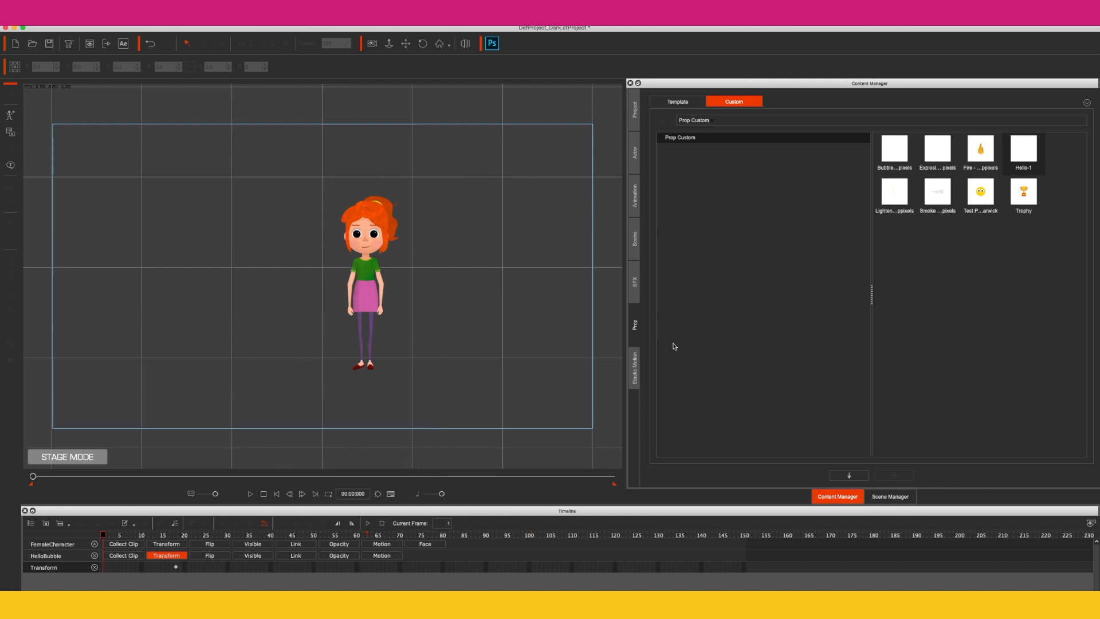
Add the Street background template to the scene and replace it with the Stage background
click(635, 251)
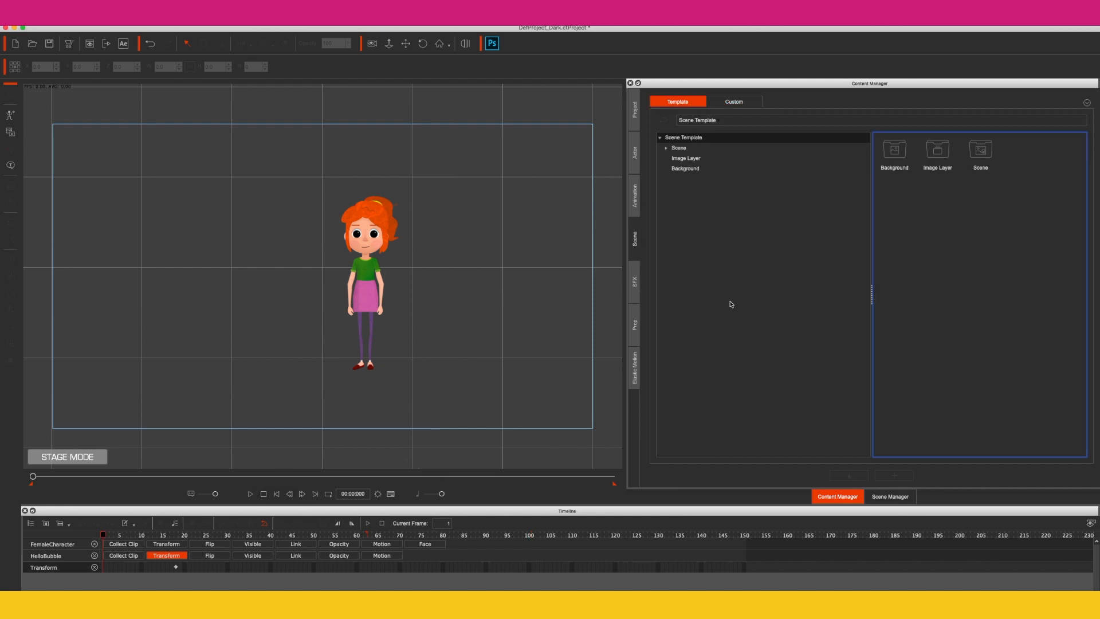
double_click(894, 150)
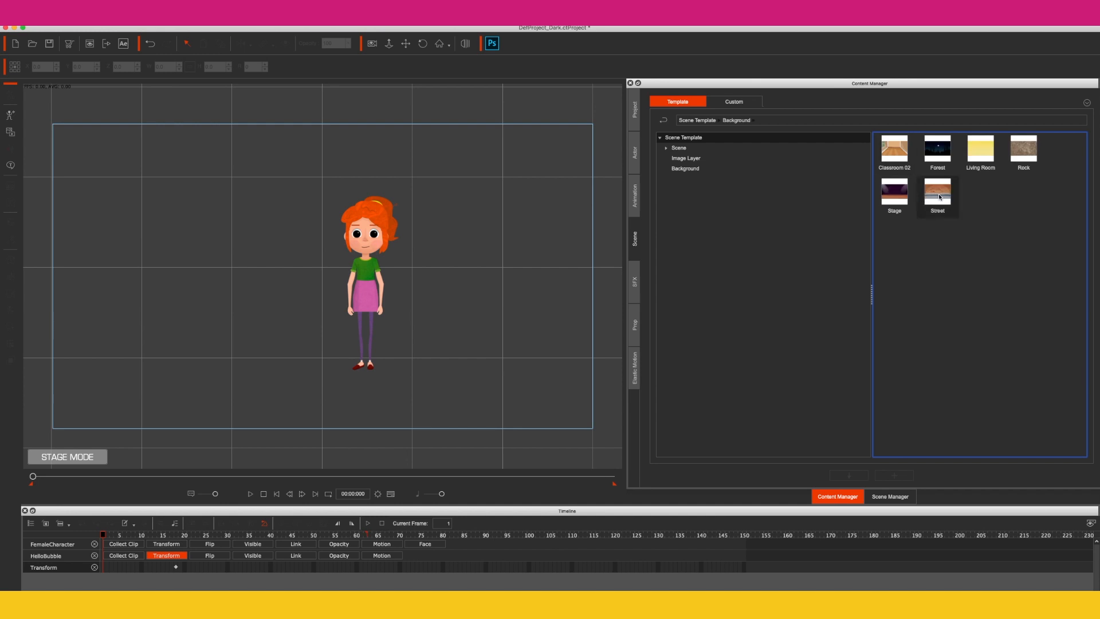
drag(938, 197, 550, 327)
click(546, 327)
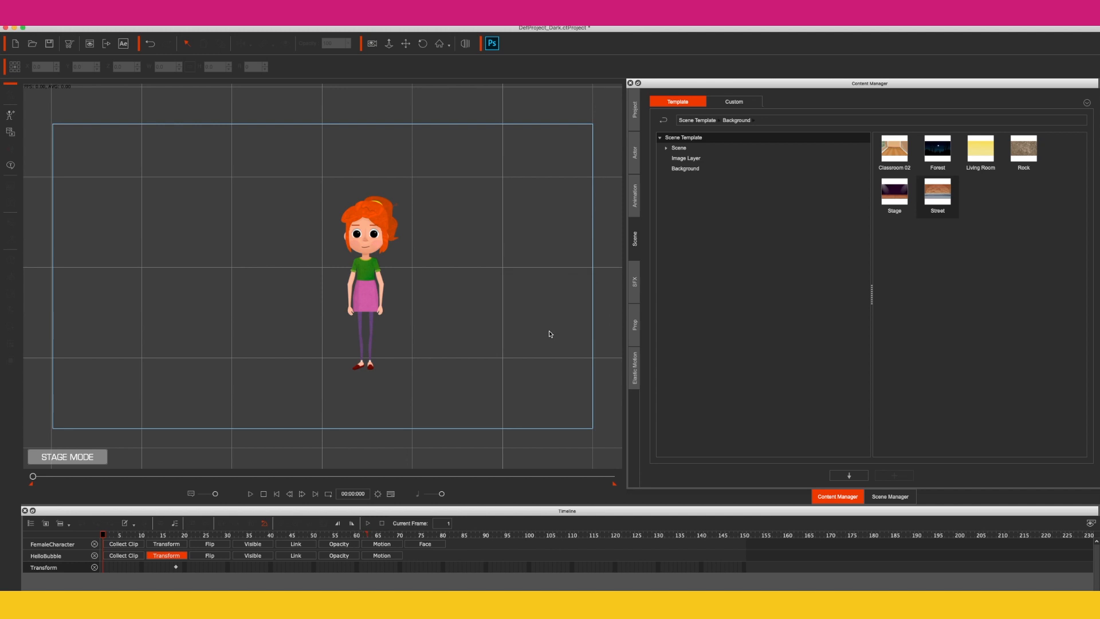
drag(894, 191, 553, 320)
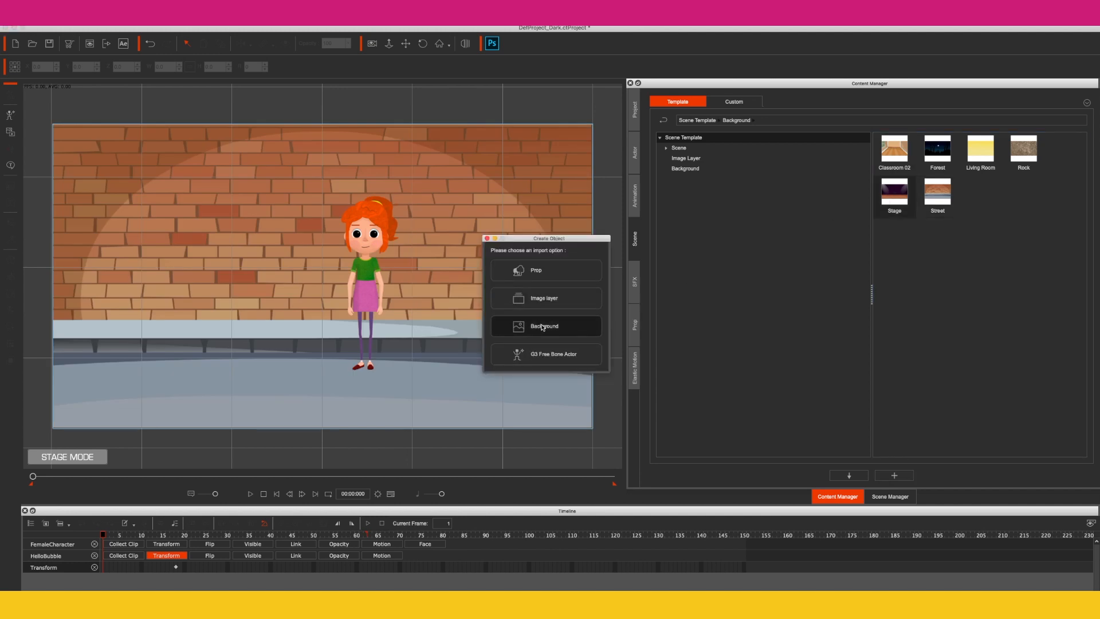
click(544, 326)
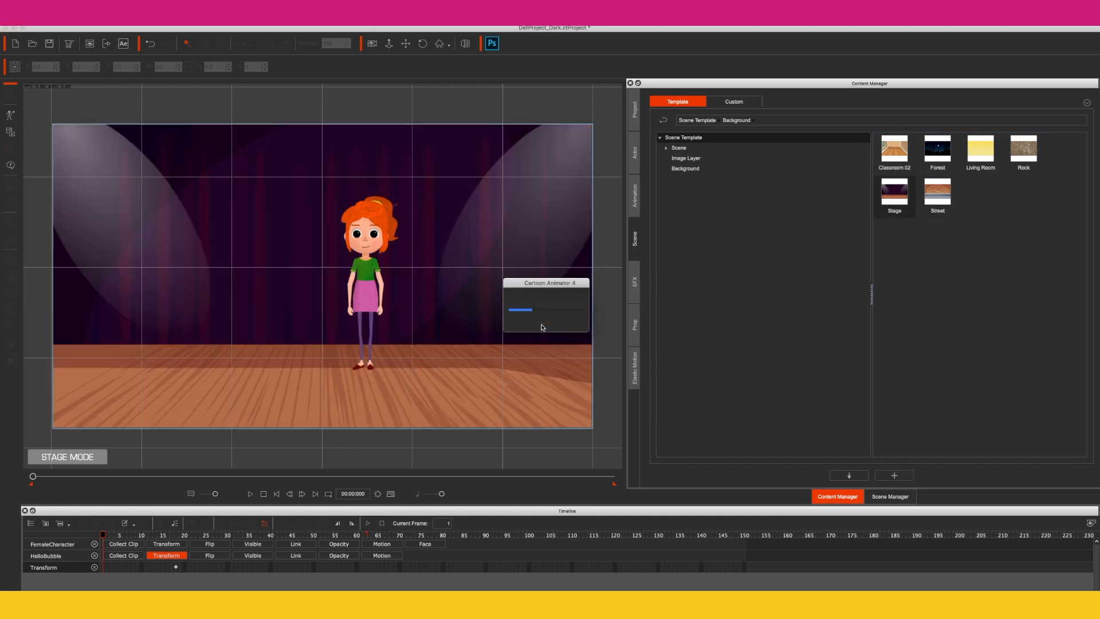
Play back the waving character and HELLO bubble on the stage twice, restarting from the first frame
click(250, 494)
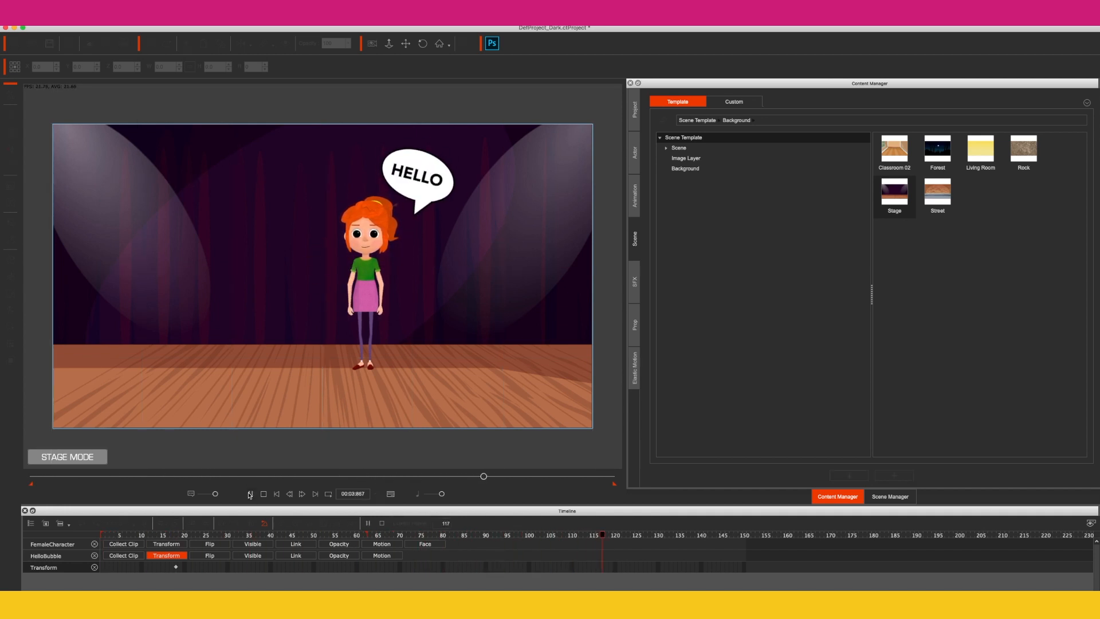
click(250, 493)
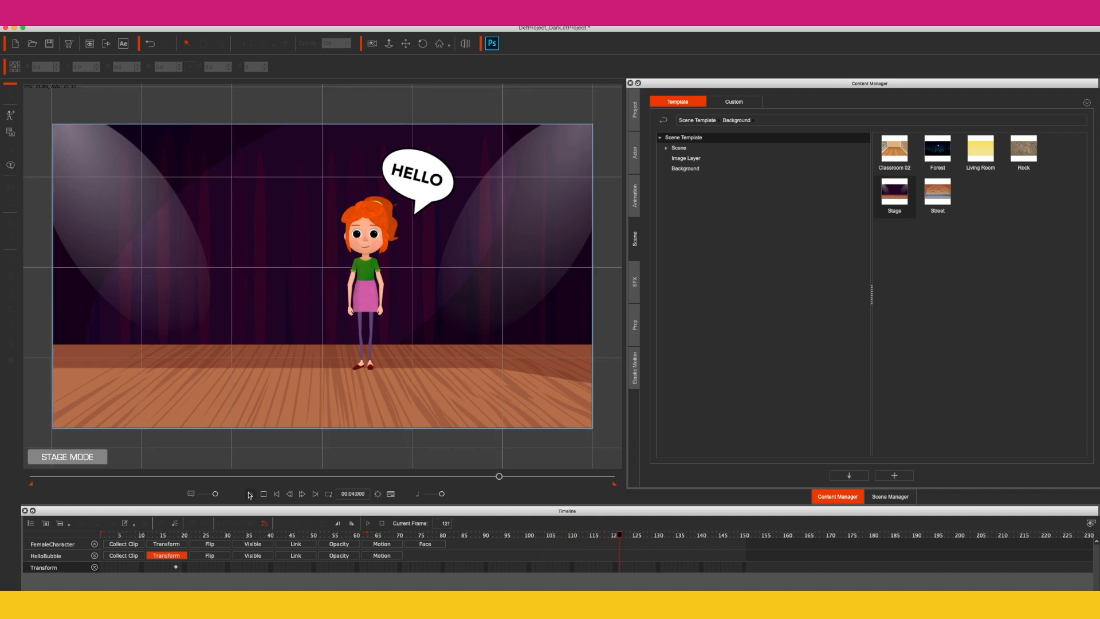
click(277, 495)
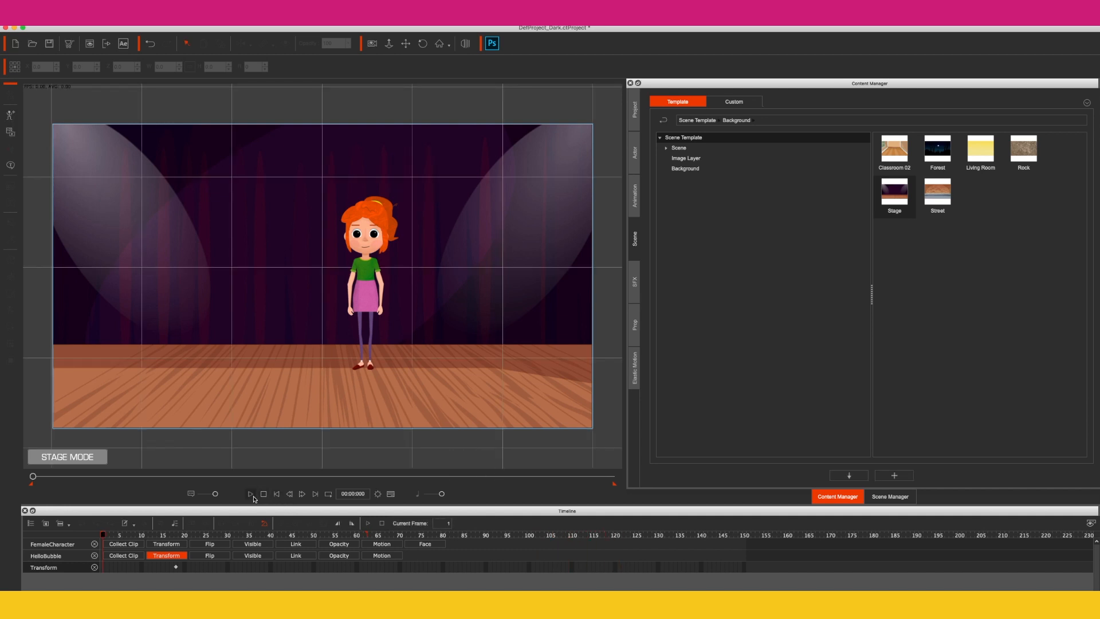
click(250, 494)
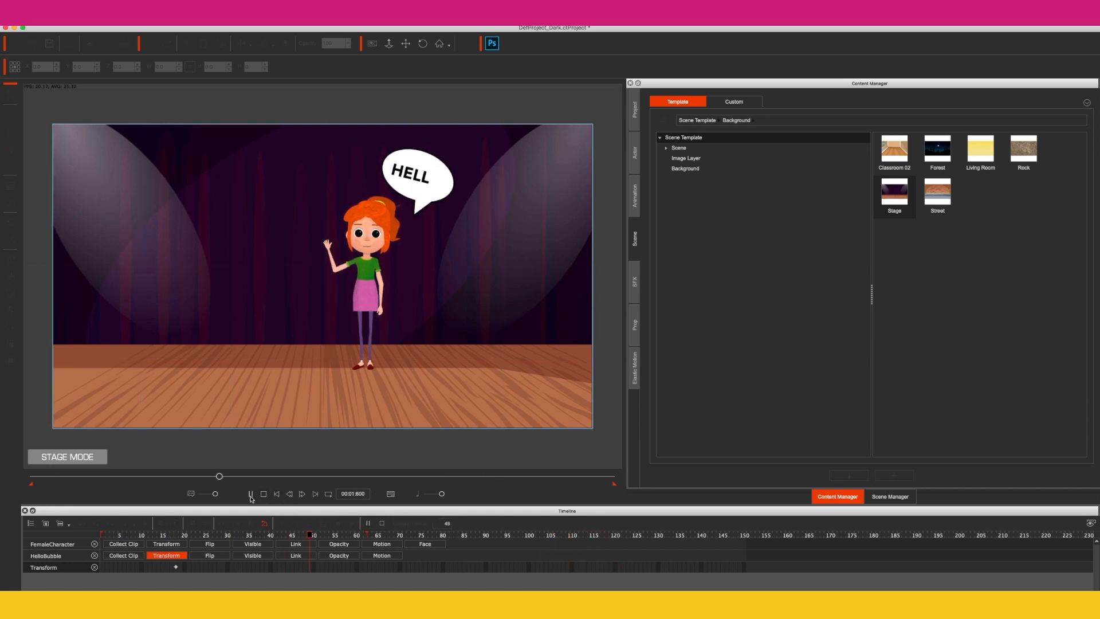
click(250, 496)
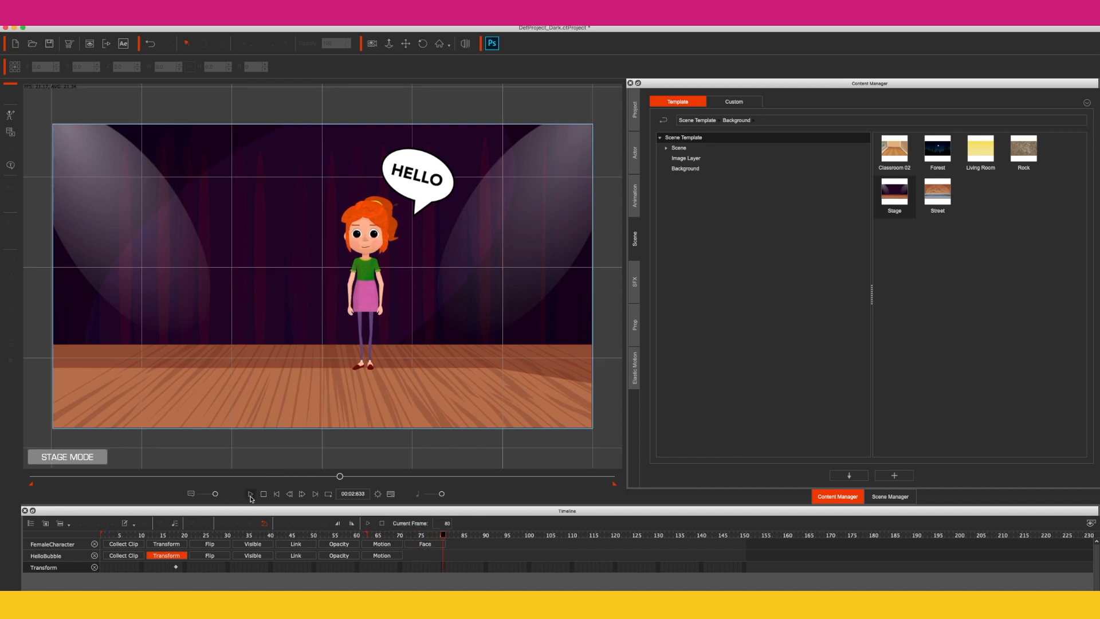
click(259, 20)
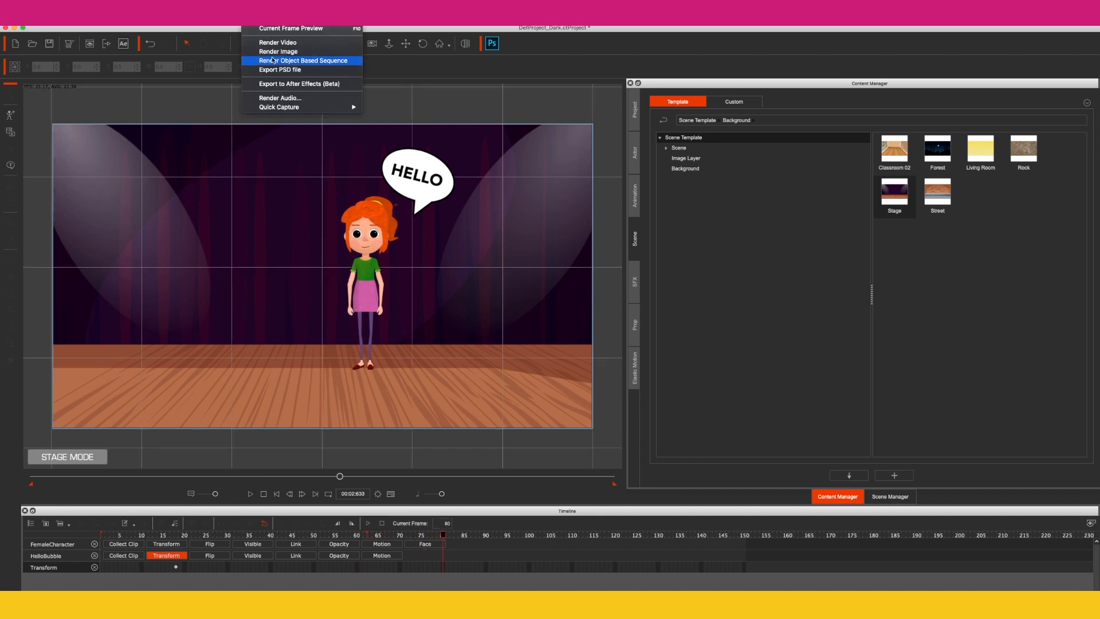
click(286, 497)
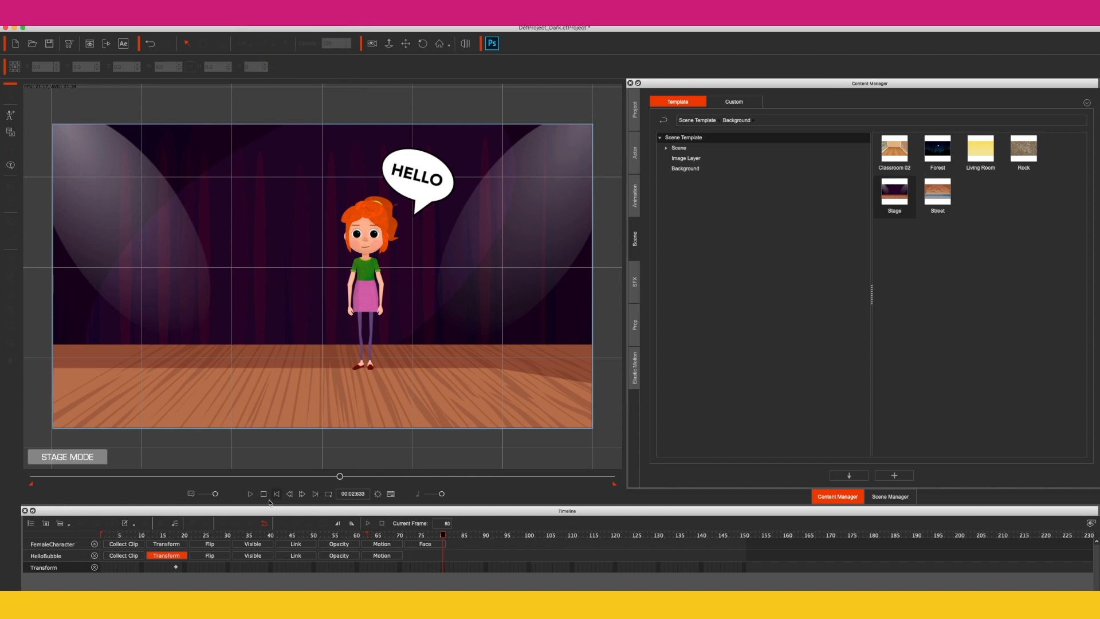
Apply the Male_F_Laugh face animation from the _G3 360 templates to the character and play back the scene
drag(180, 483, 120, 479)
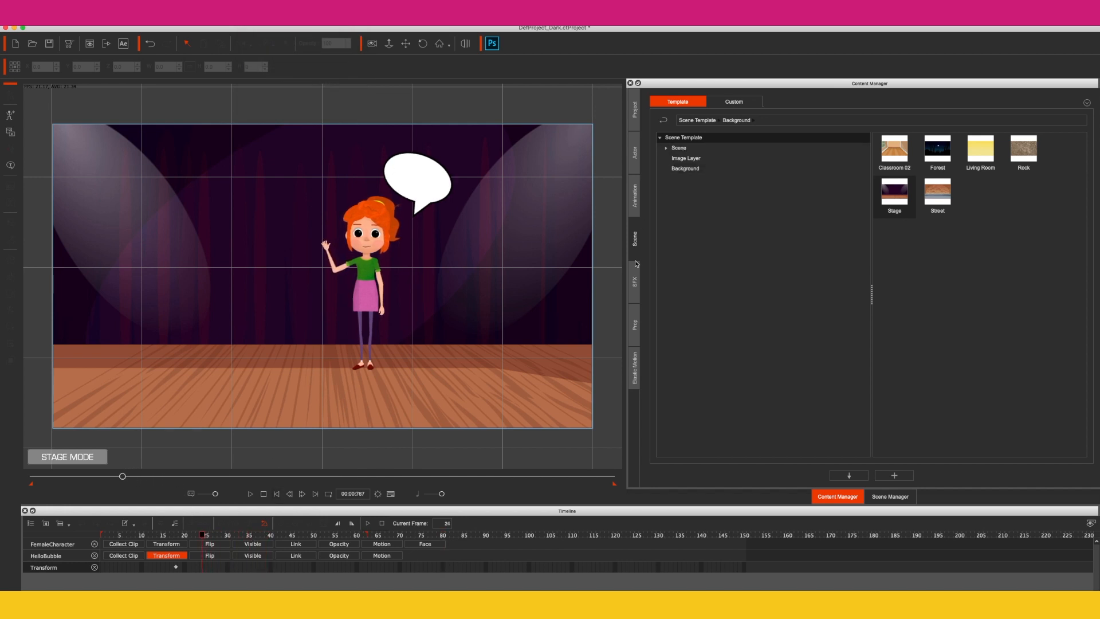
click(636, 209)
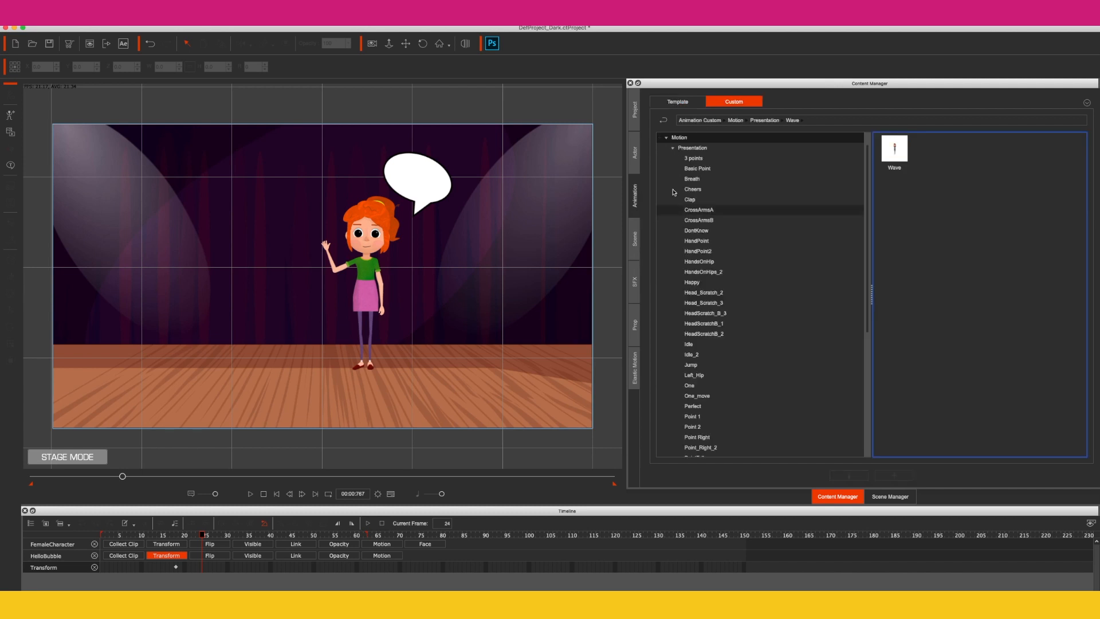
click(680, 103)
double_click(679, 168)
click(687, 188)
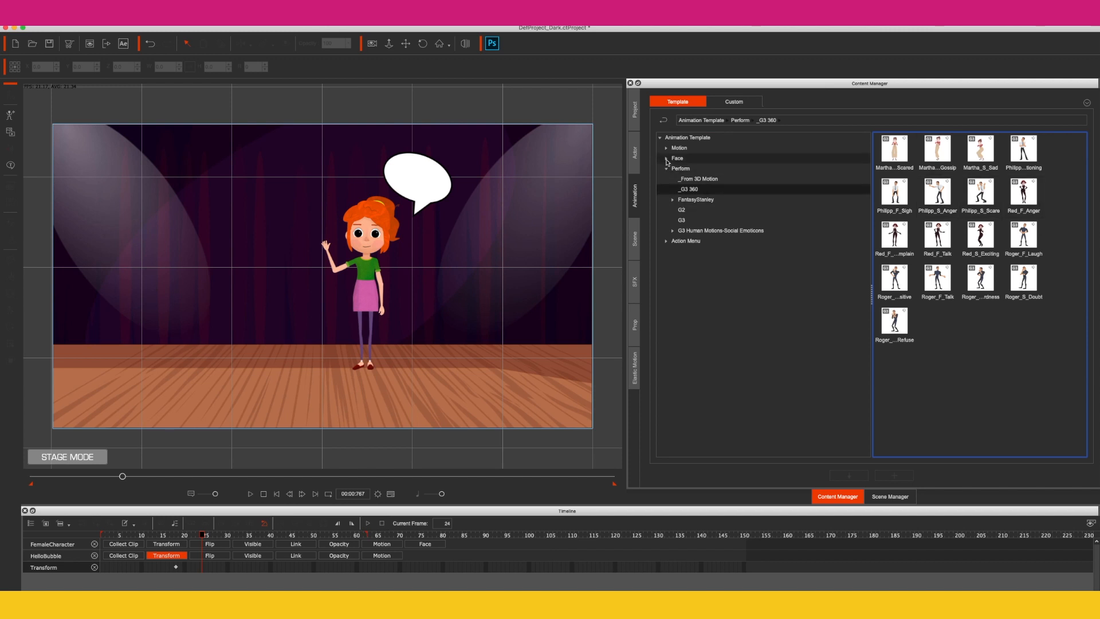
double_click(696, 159)
click(833, 171)
drag(1023, 192, 347, 564)
key(space)
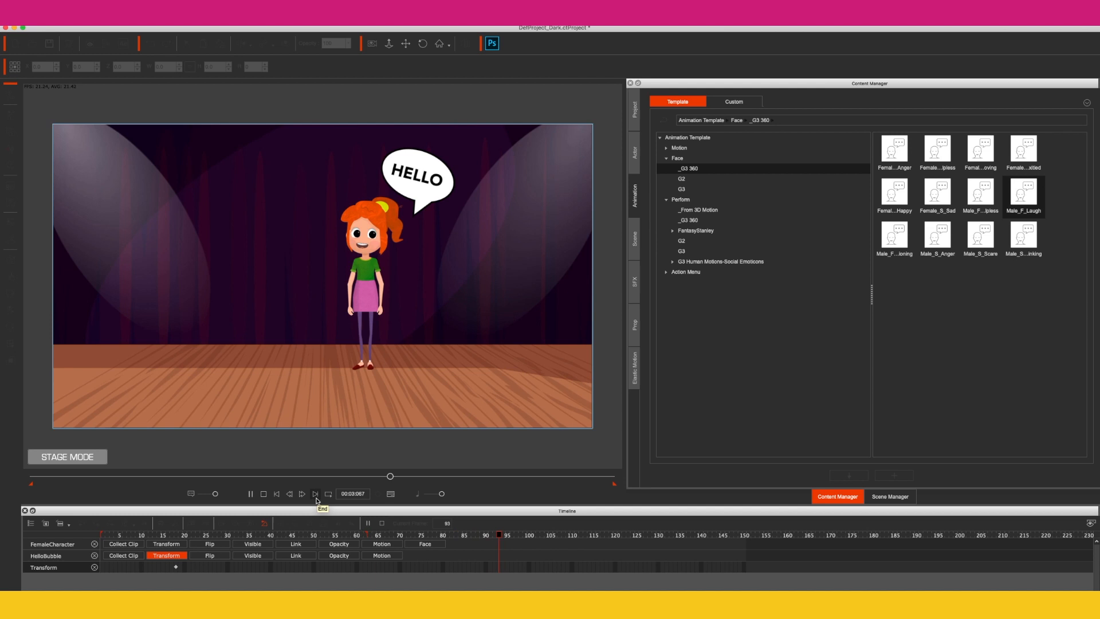
key(space)
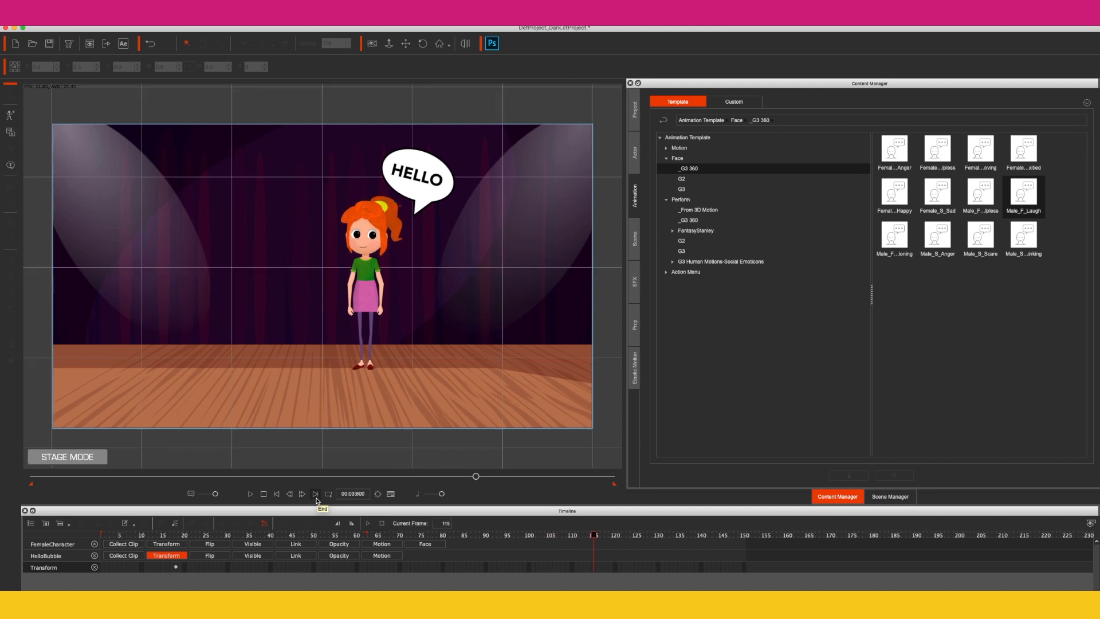
At the first frame, set the character's left brow to the LeftBrow_2 sprite and play back the scene
click(276, 494)
click(369, 237)
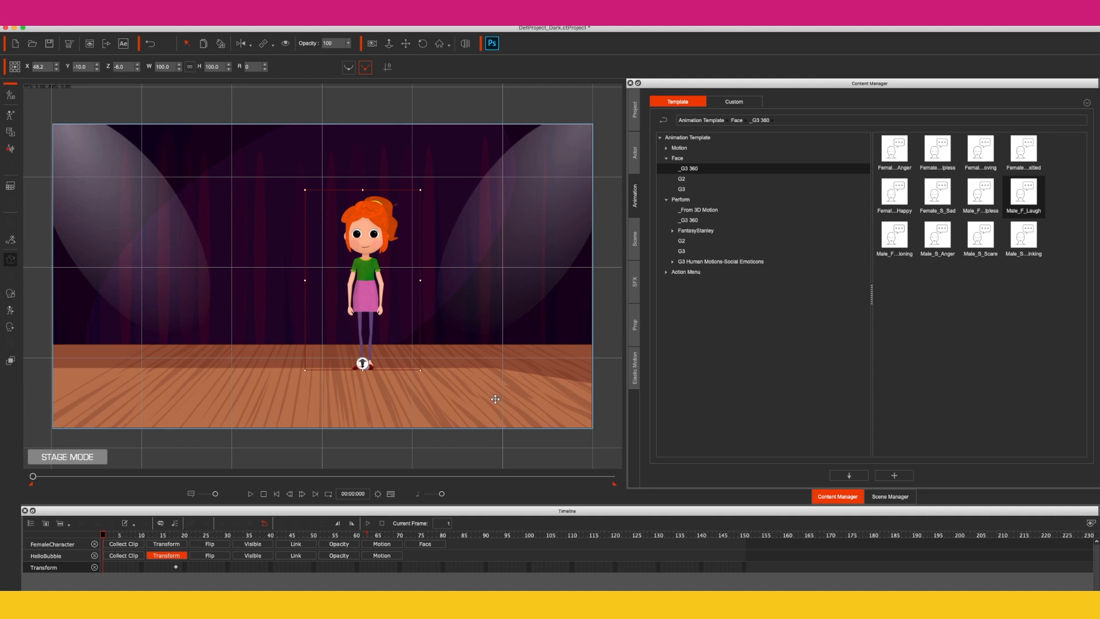
key(s)
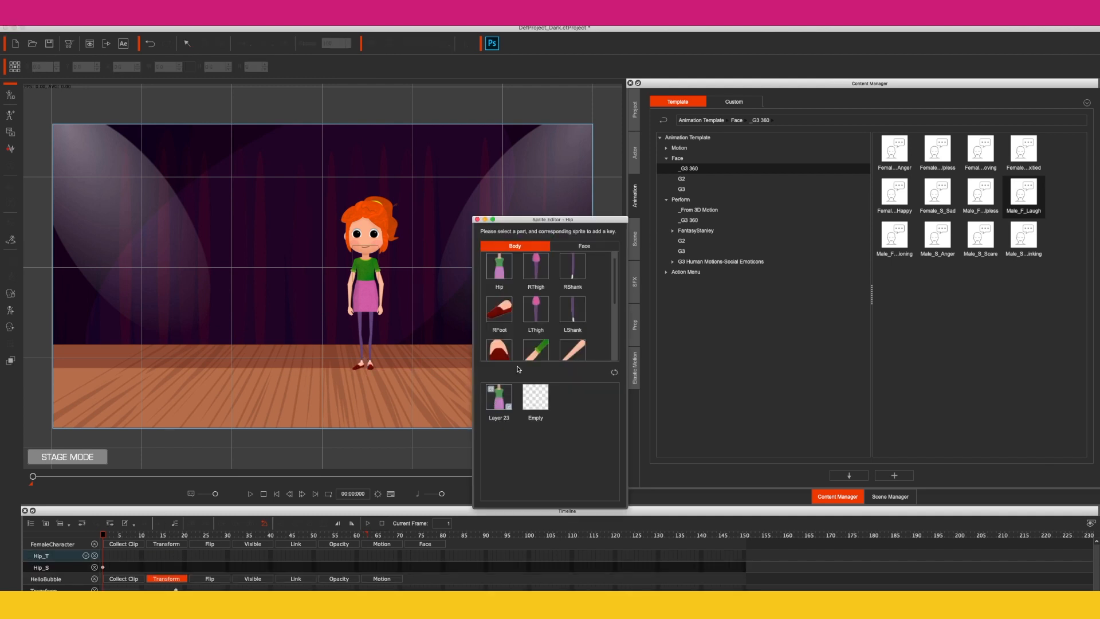
click(580, 246)
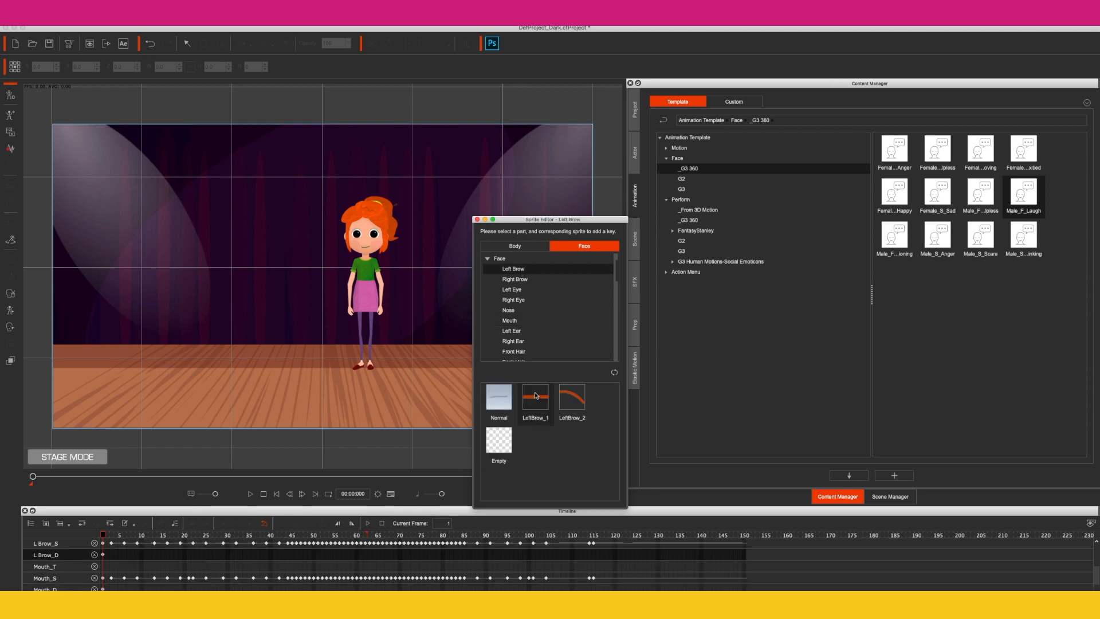
click(572, 397)
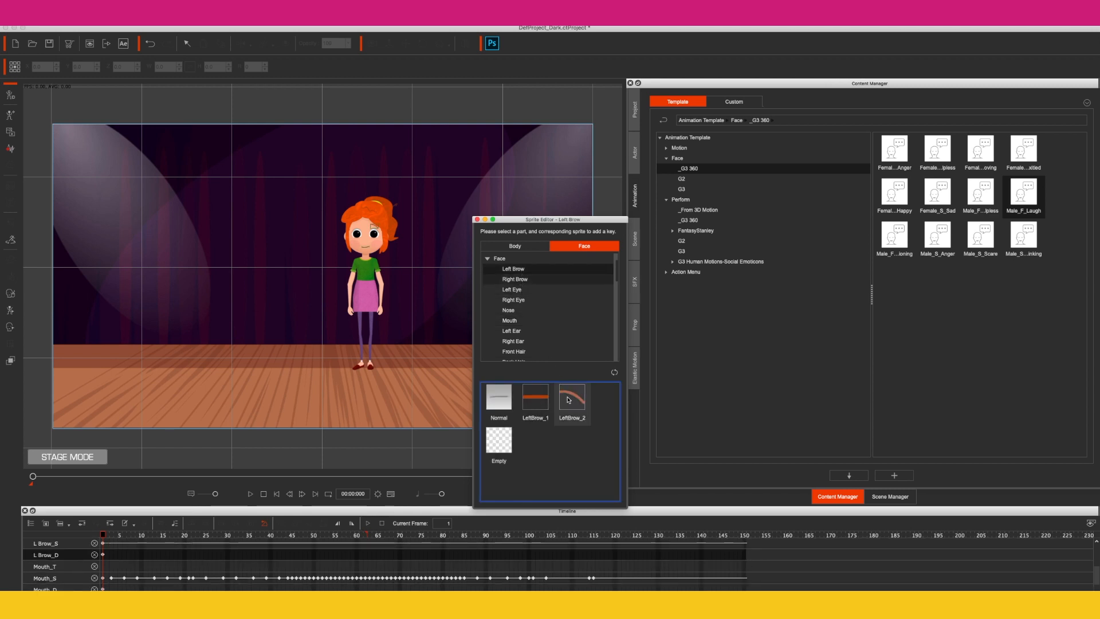
click(515, 279)
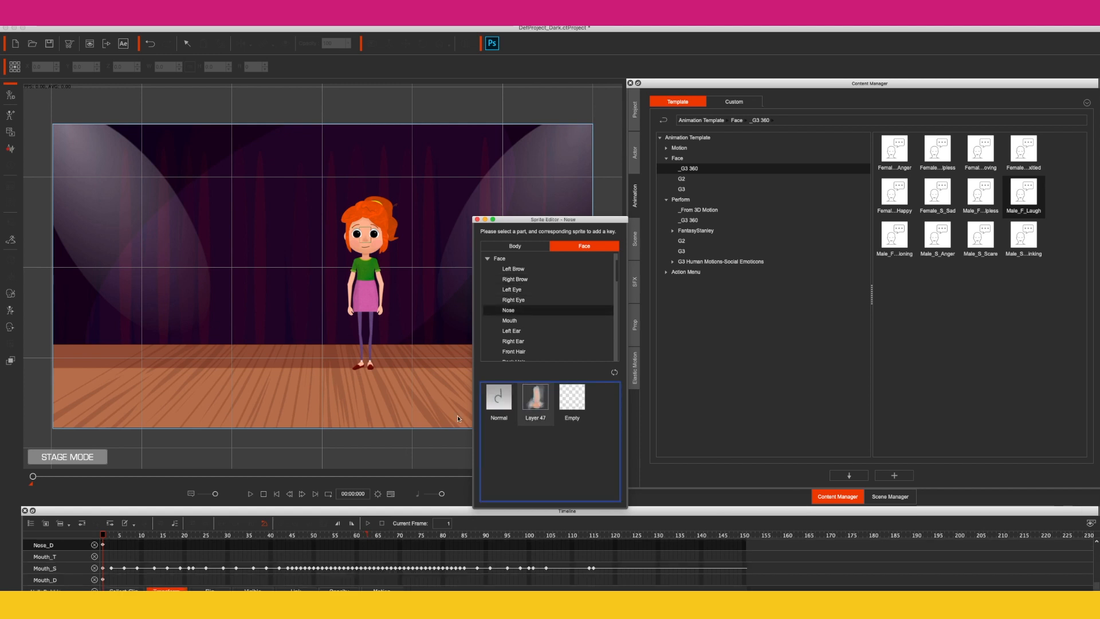
click(254, 495)
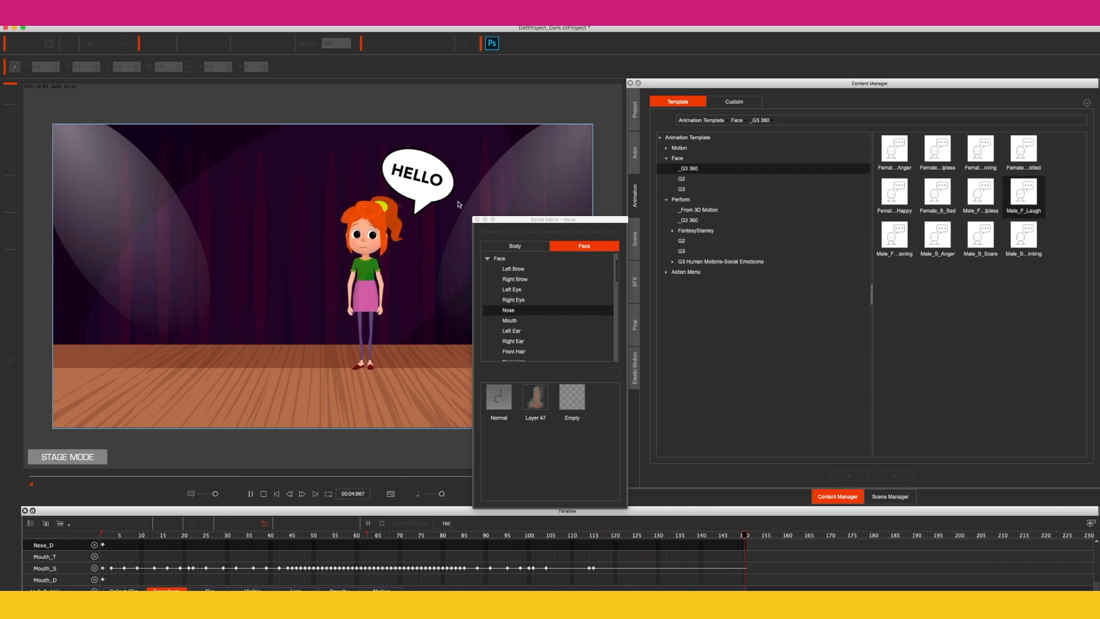
click(478, 220)
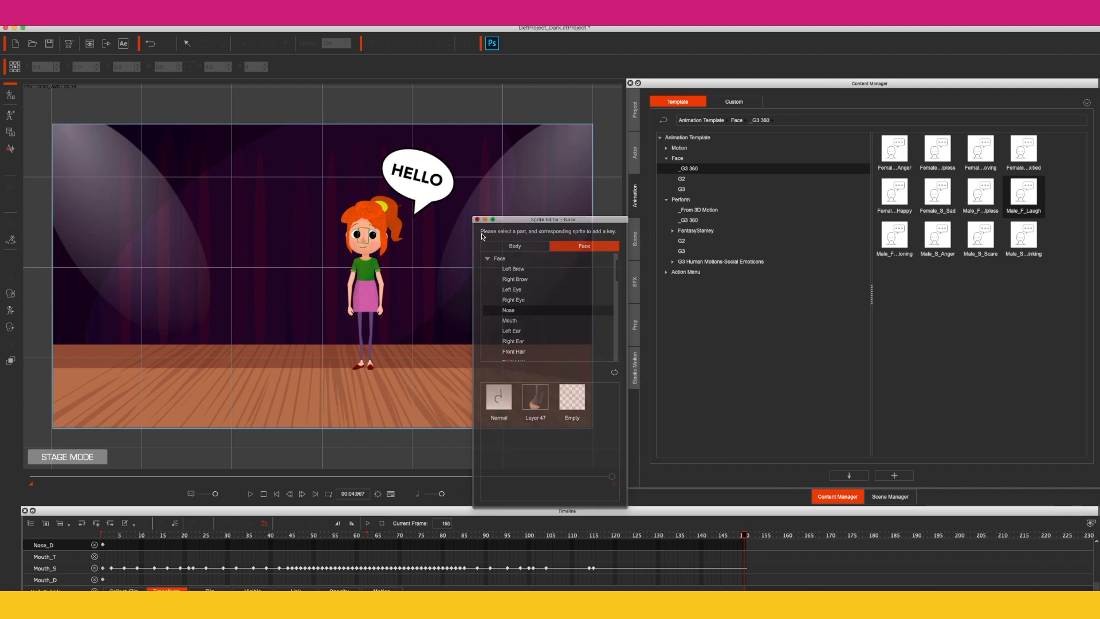
Render the full scene as an H.264 MOV video with the HD 1080p (1920x1080) frame size
click(252, 23)
click(267, 42)
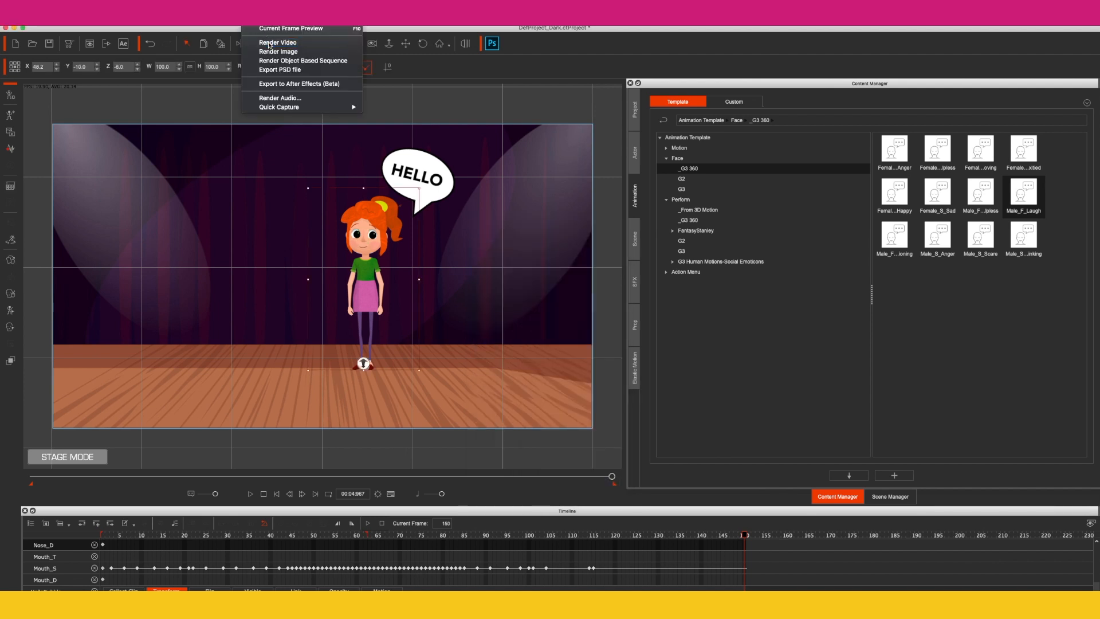
click(560, 412)
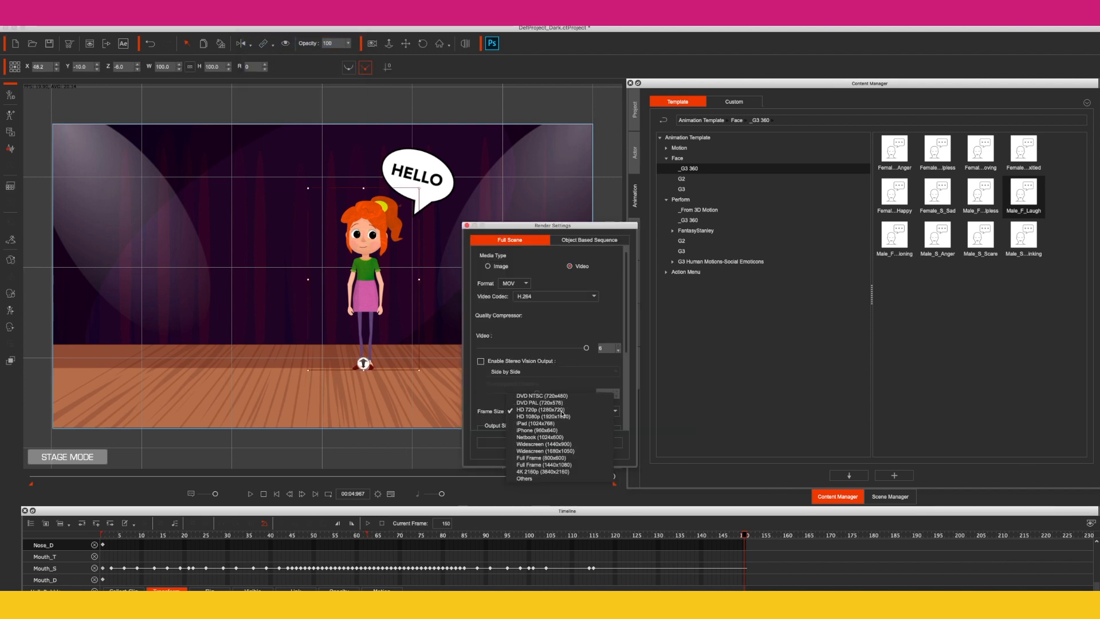
click(570, 417)
click(550, 442)
click(554, 117)
click(530, 192)
click(538, 118)
click(534, 126)
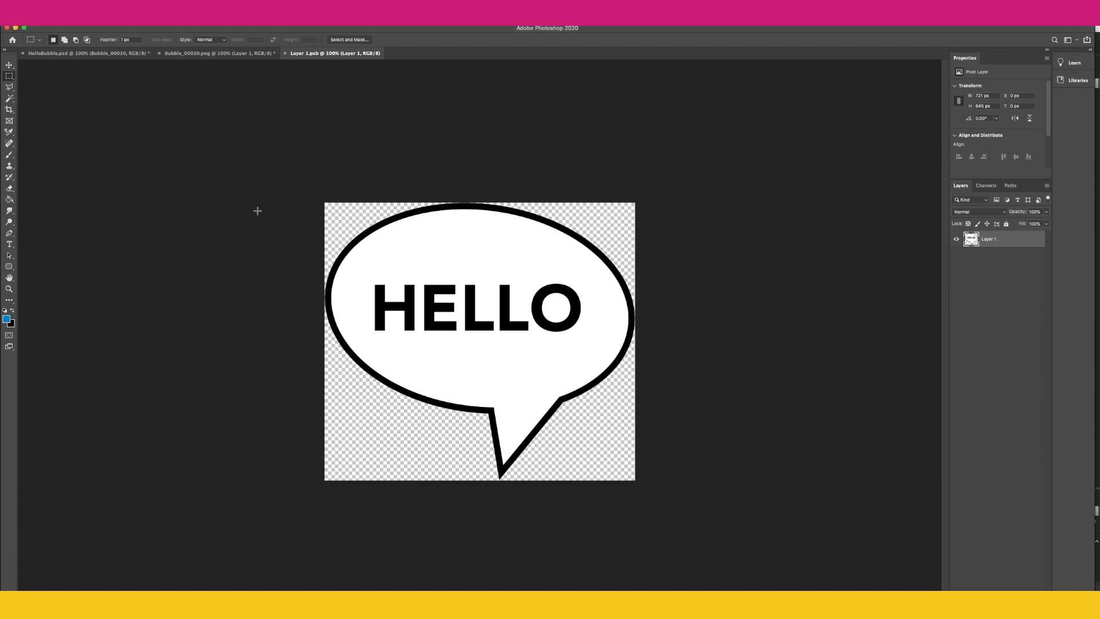
Export the HELLO bubble layer from Photoshop as HelloText.png into the Text effect folder
click(72, 13)
mouse_move(98, 140)
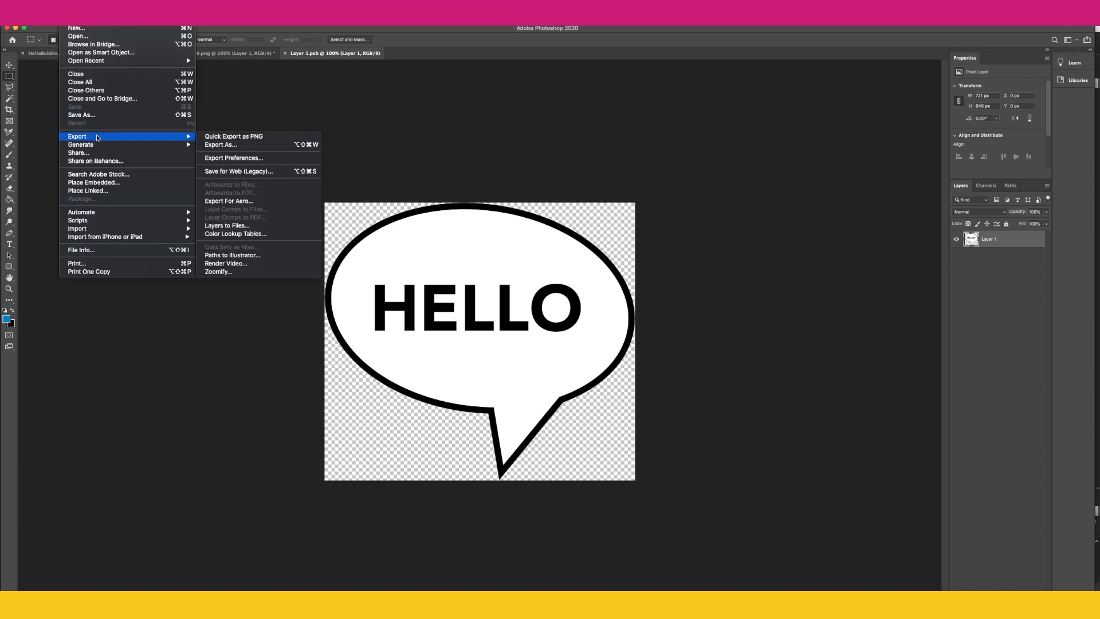
click(235, 144)
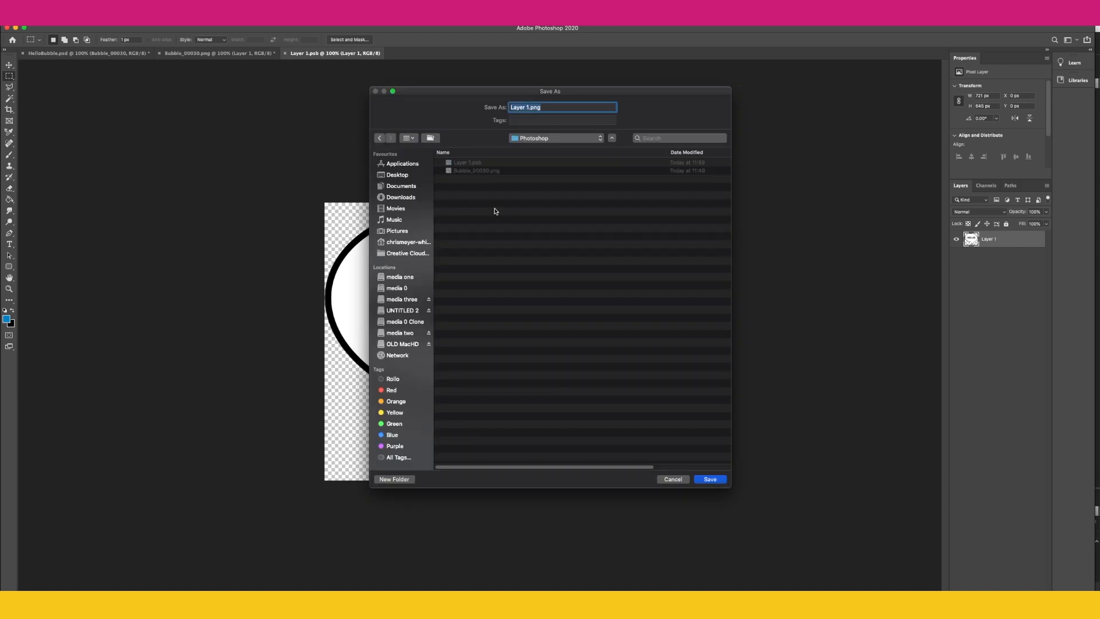
click(527, 107)
drag(528, 108, 455, 108)
text(HelloText)
click(544, 139)
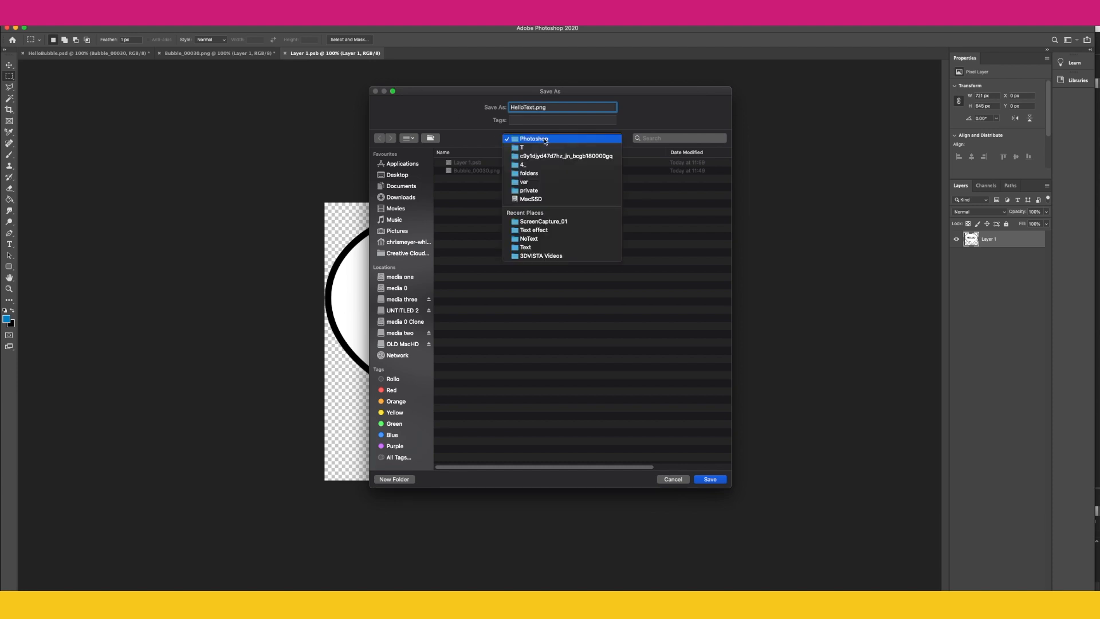
click(544, 229)
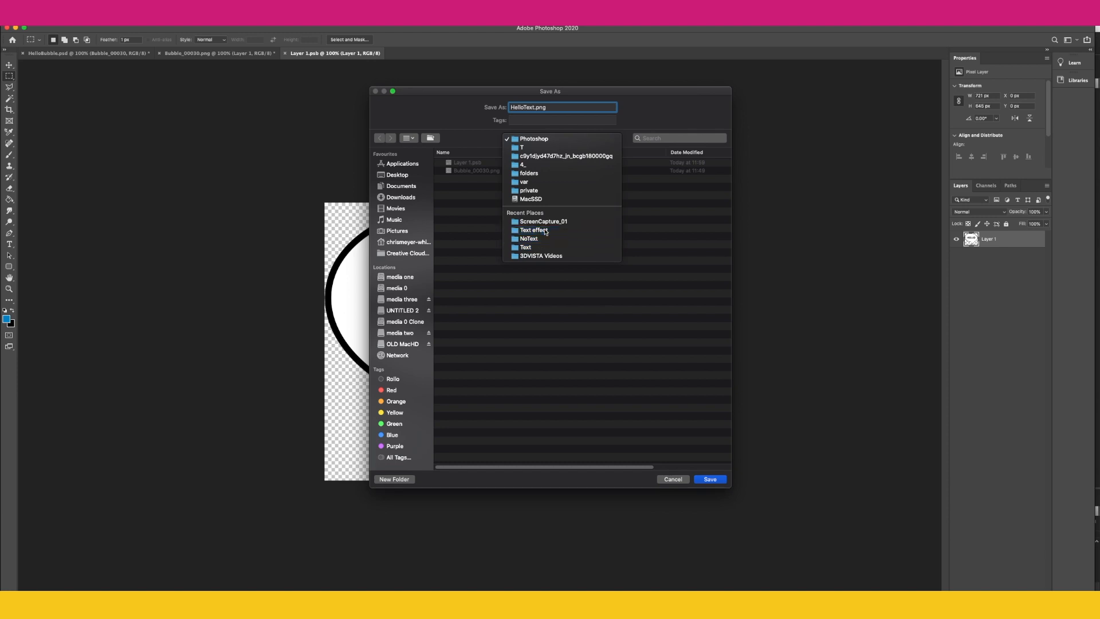
click(718, 477)
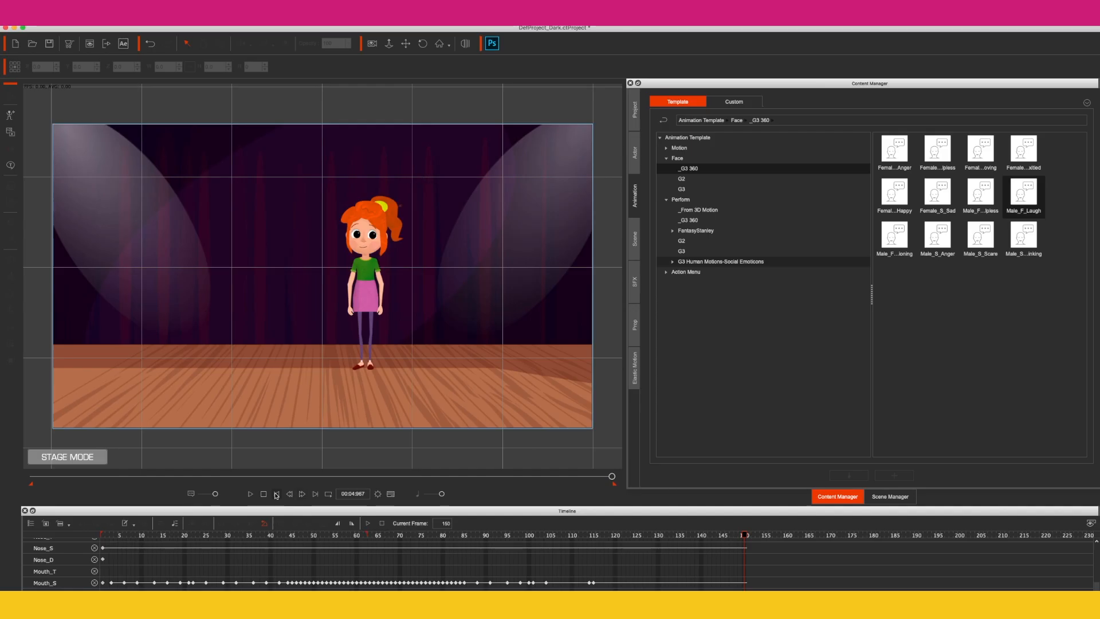
Switch to Cartoon Animator, import HelloText.png as a prop at the first frame, and scale it to about 39% beside the character's head
click(276, 494)
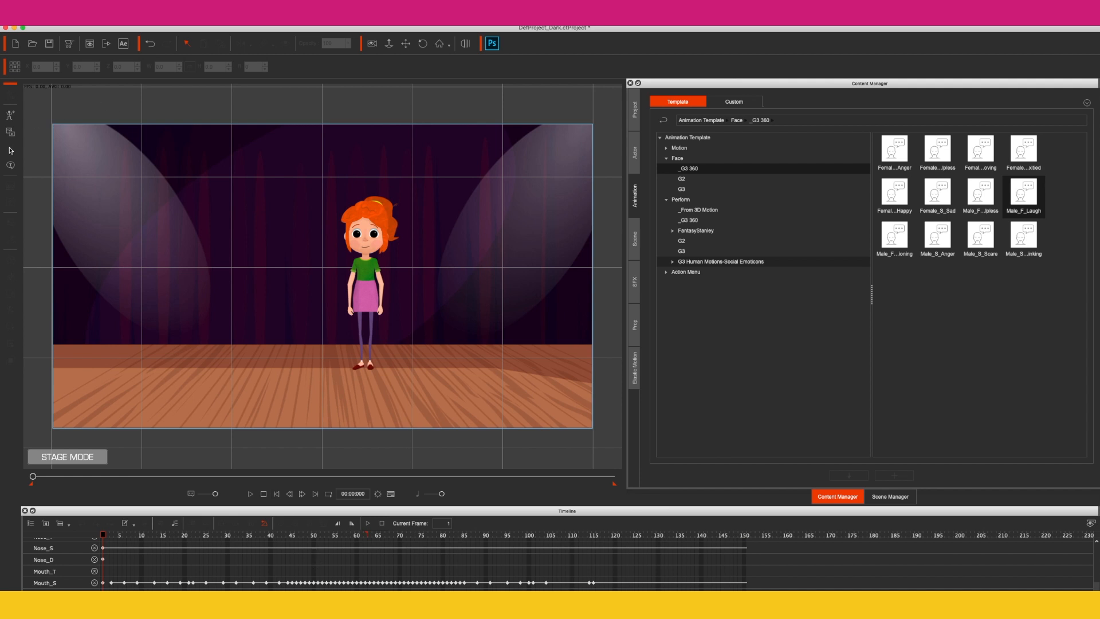
click(10, 131)
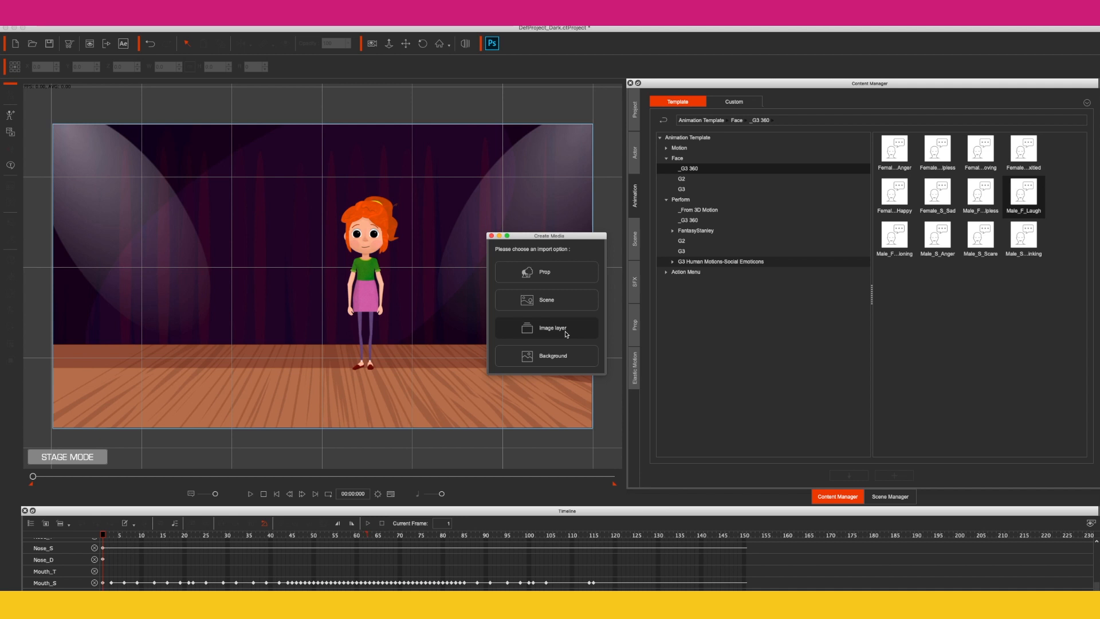
click(567, 278)
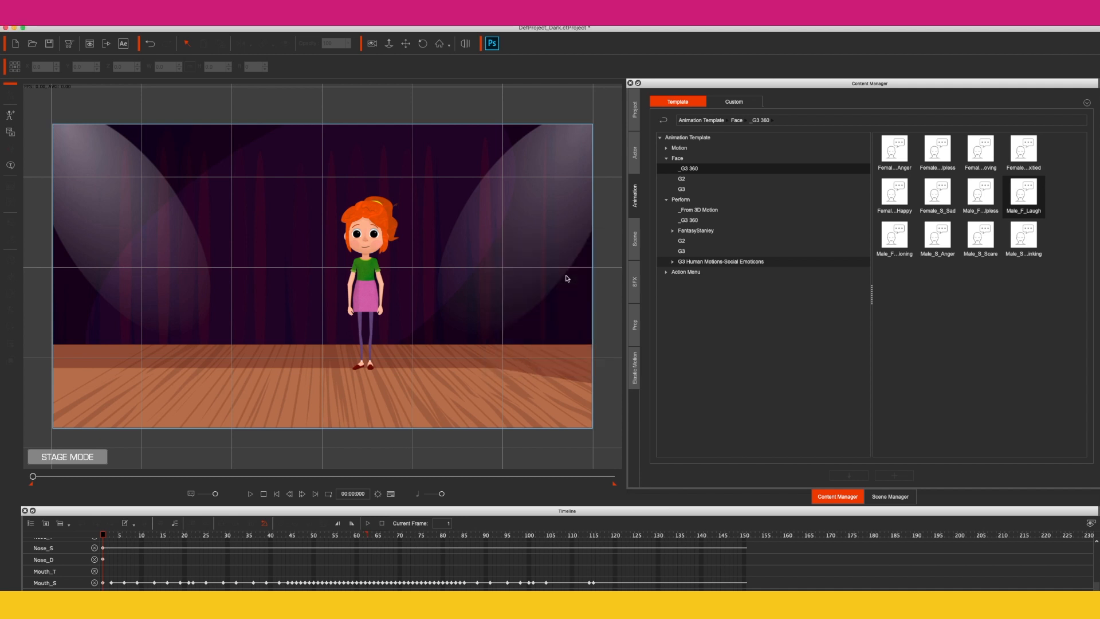
click(620, 294)
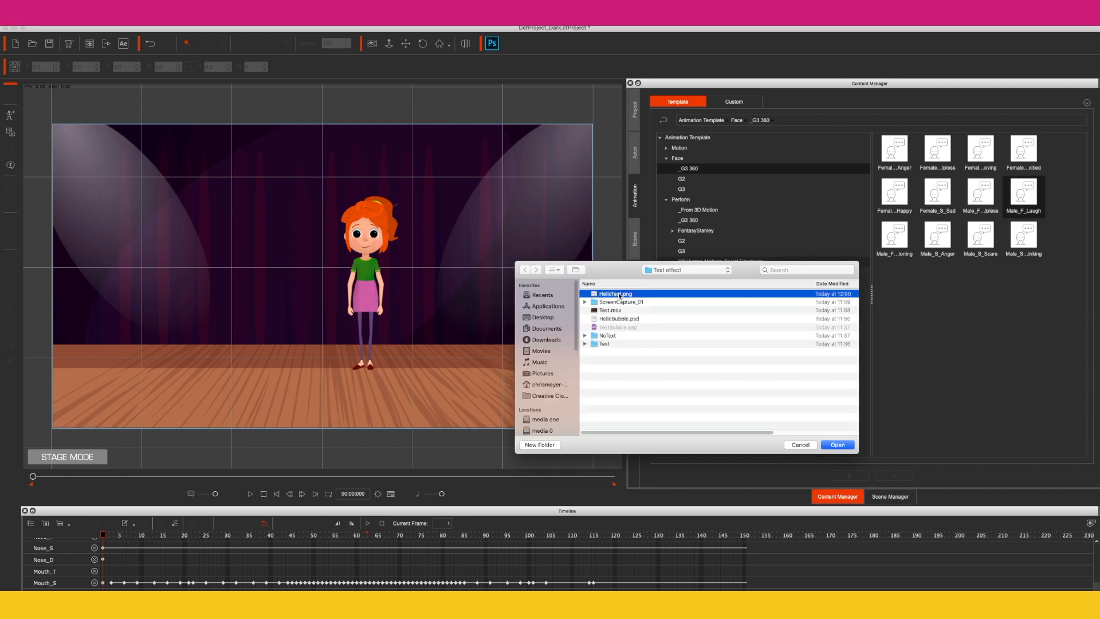
double_click(619, 294)
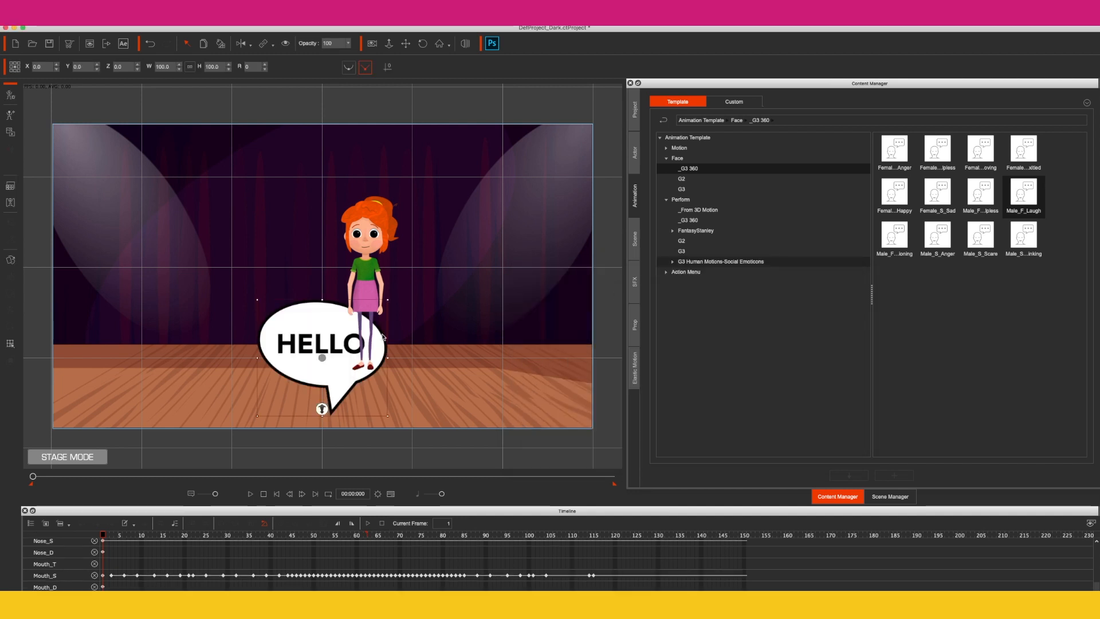
drag(388, 418, 418, 187)
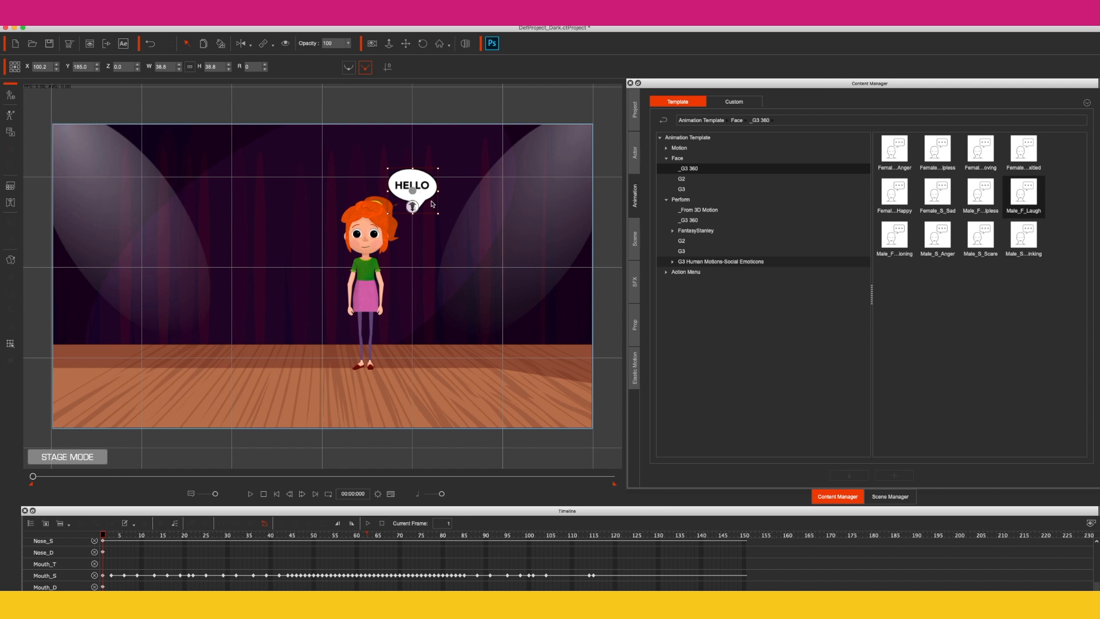
Apply the Enlarge entrance elastic motion to the HELLO bubble and play back the scene from the first frame
click(636, 372)
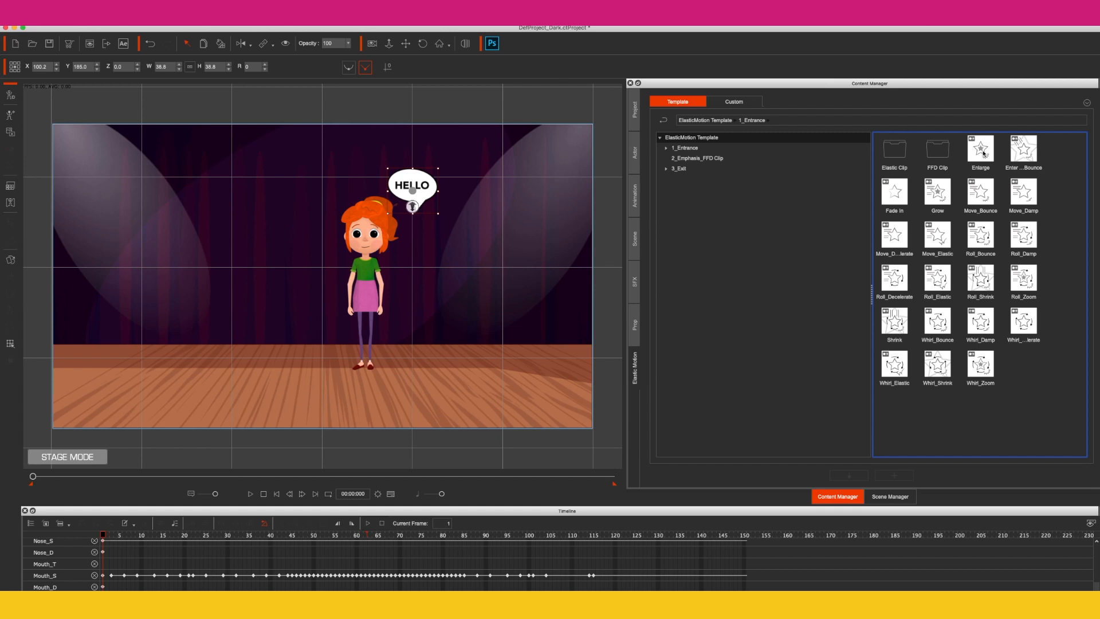
drag(984, 154, 421, 188)
key(space)
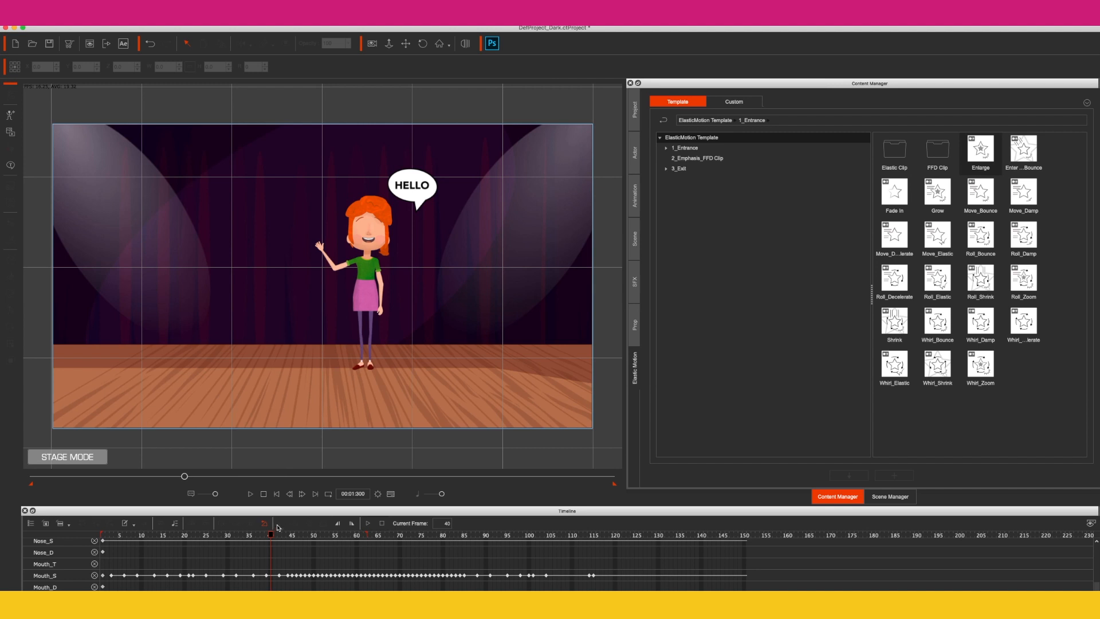
click(278, 496)
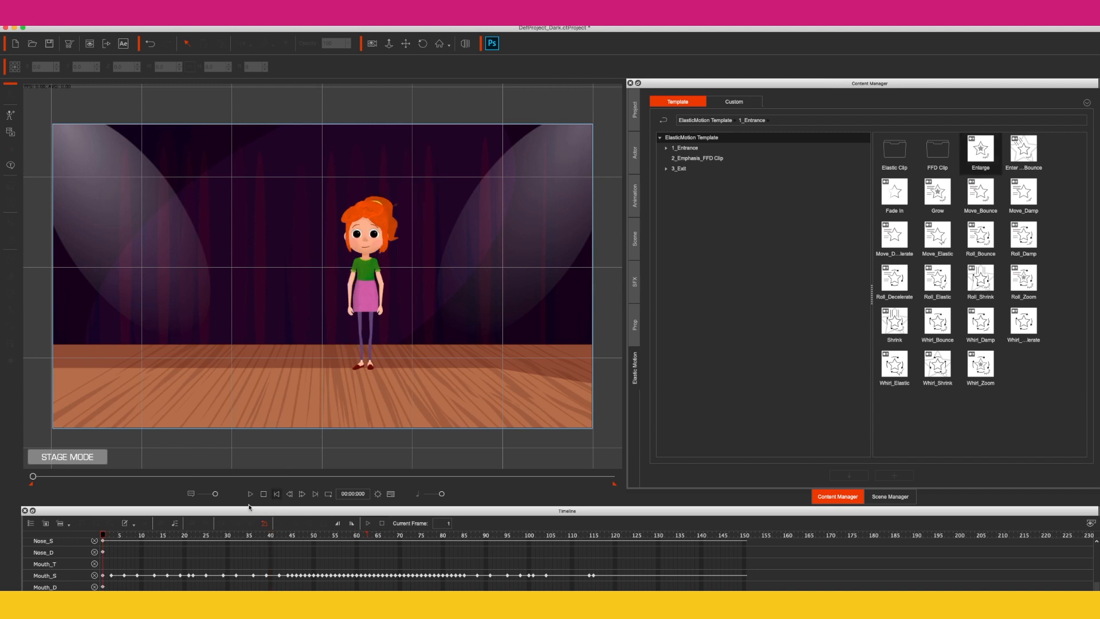
click(250, 494)
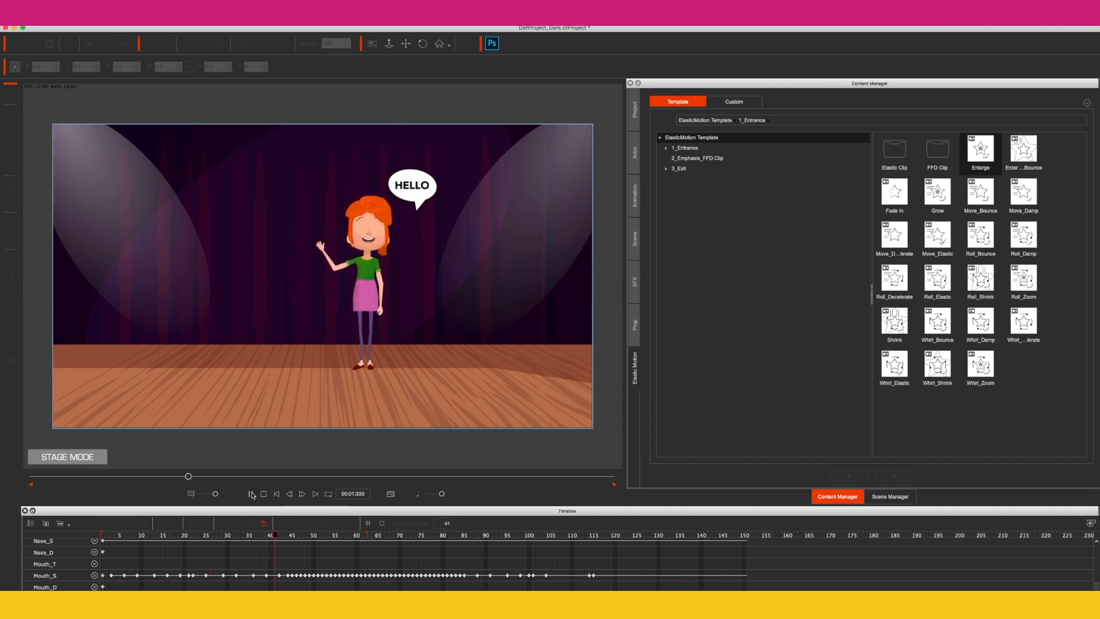
click(251, 494)
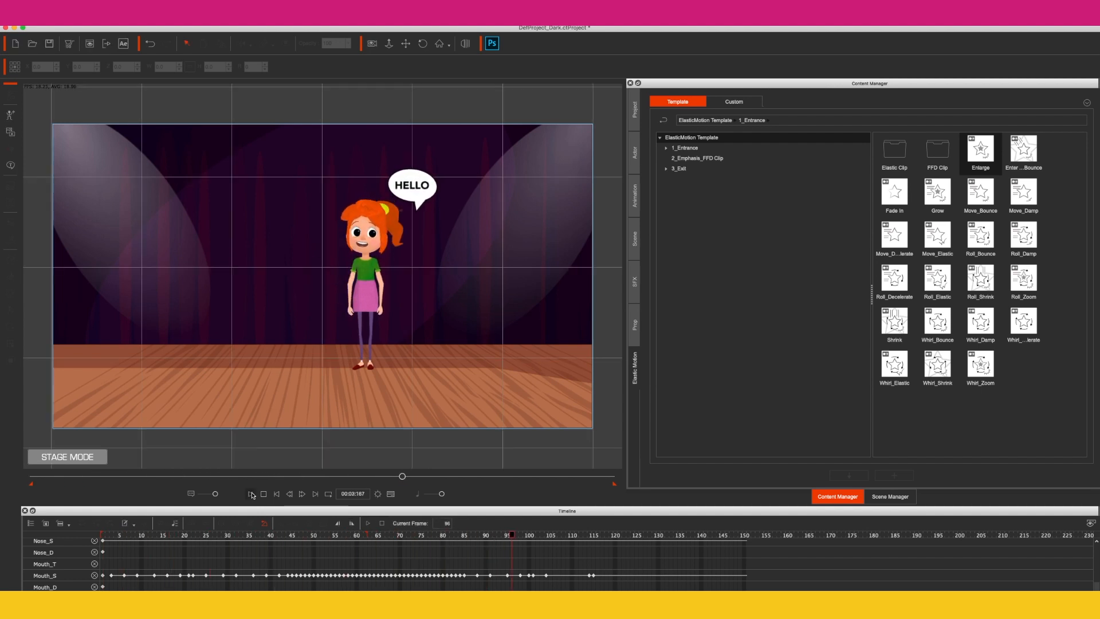
At the first frame, show the HelloText prop's Transform track and set the prop's rotation to 20
click(413, 186)
click(277, 495)
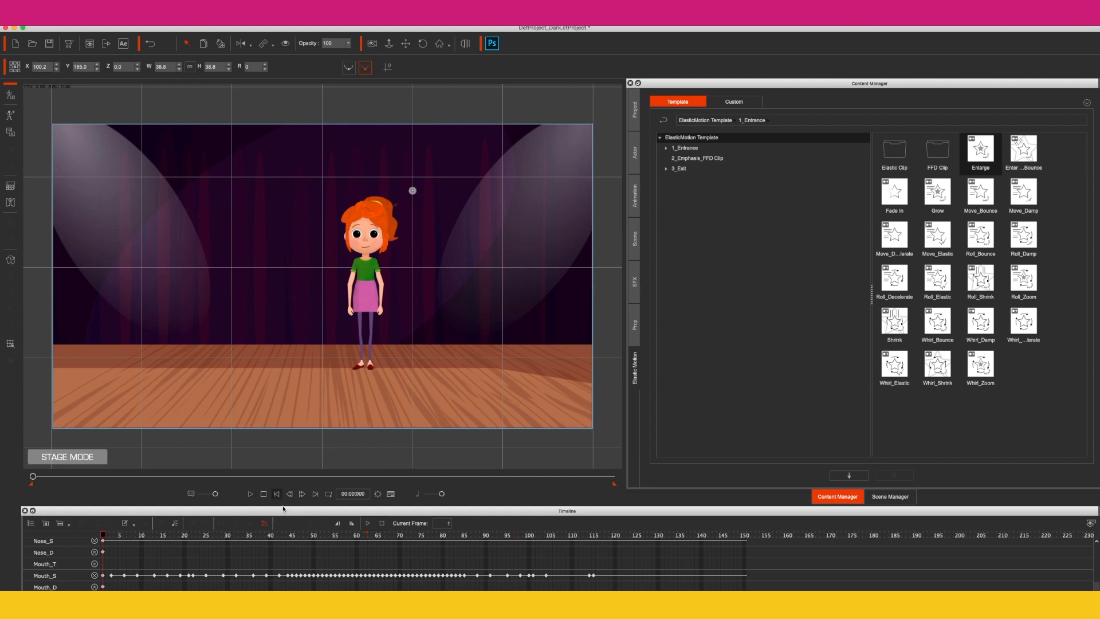
drag(283, 507, 283, 498)
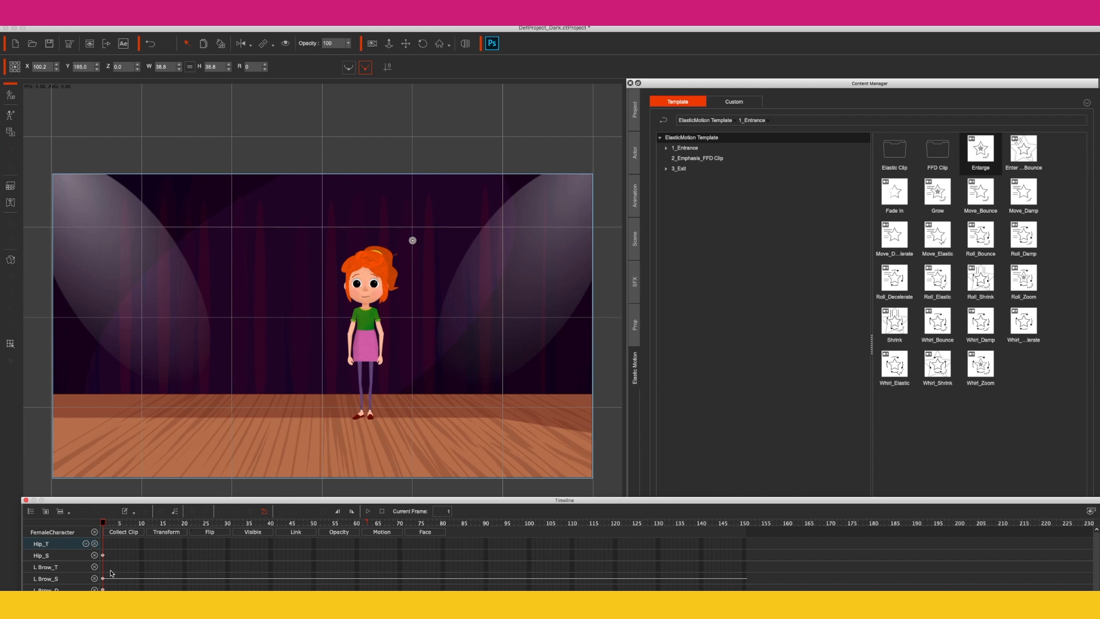
drag(143, 500, 154, 353)
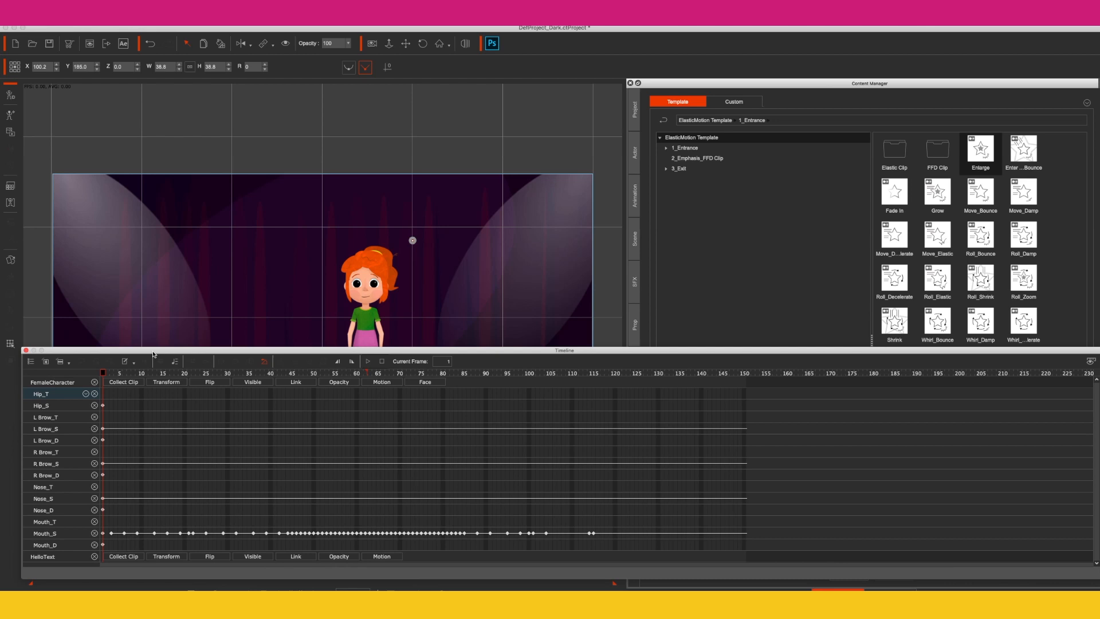
click(167, 557)
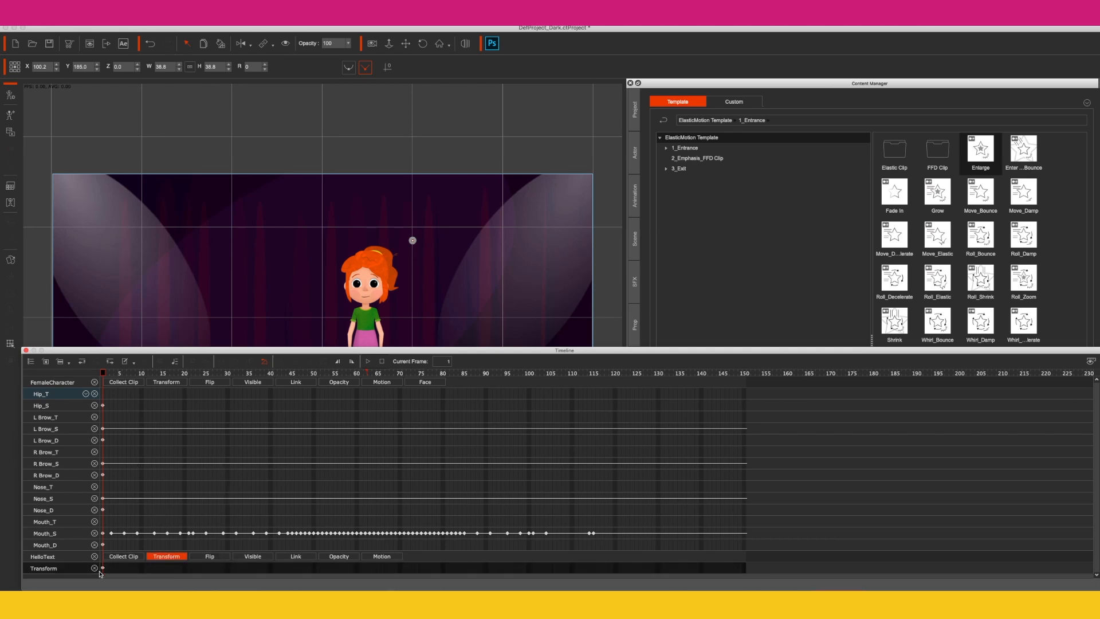
click(265, 64)
click(266, 65)
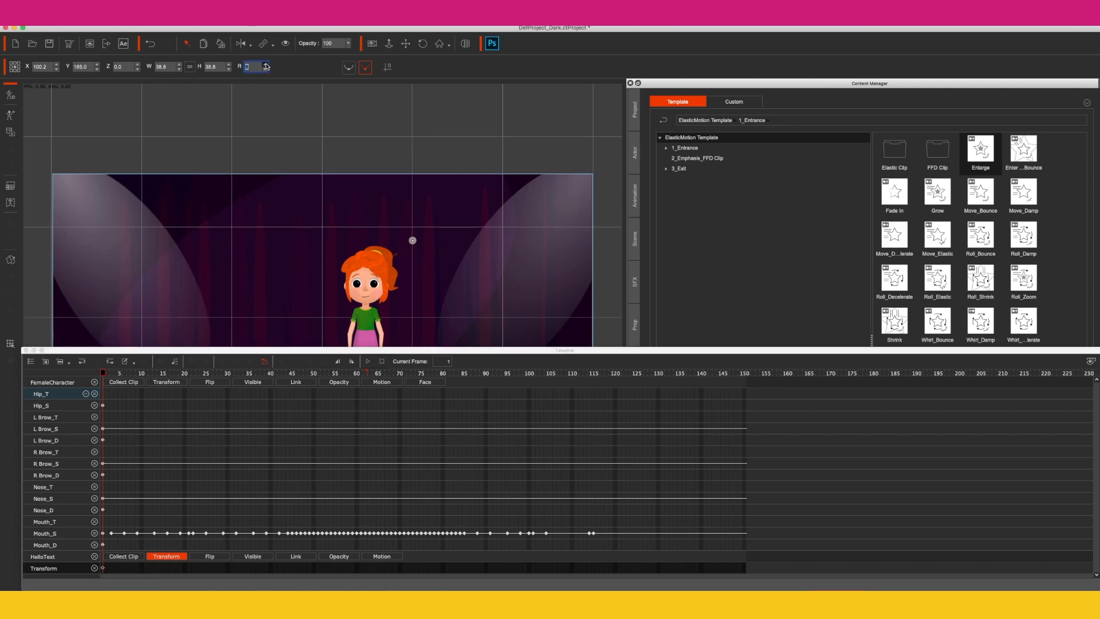
click(265, 64)
Restore the default workspace layout and play back the scene with the tilted HELLO bubble
drag(254, 348, 246, 420)
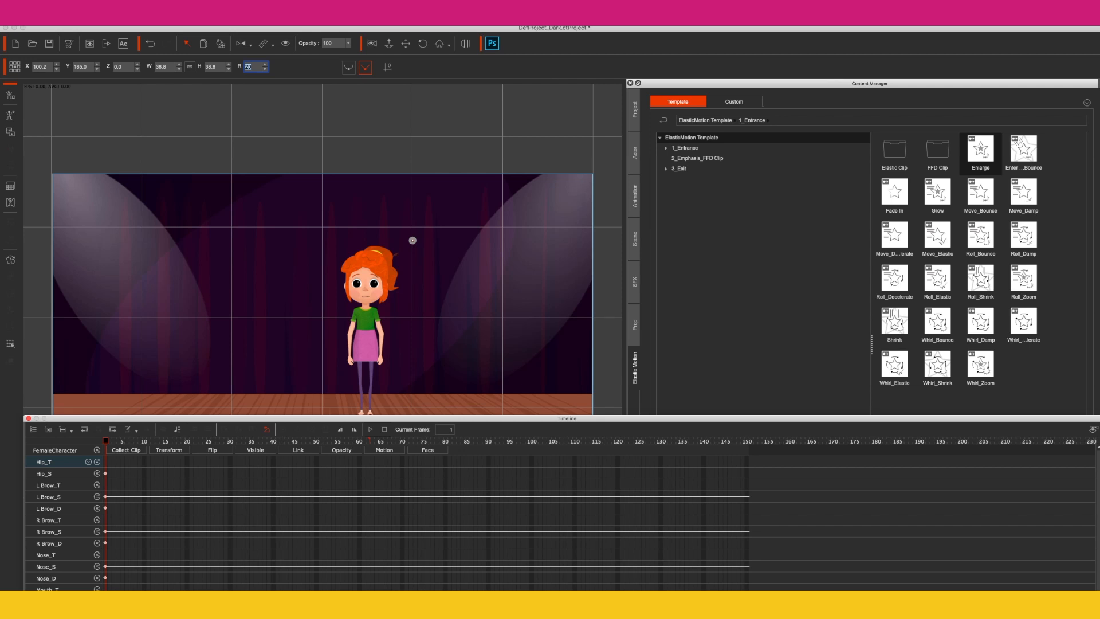
click(307, 20)
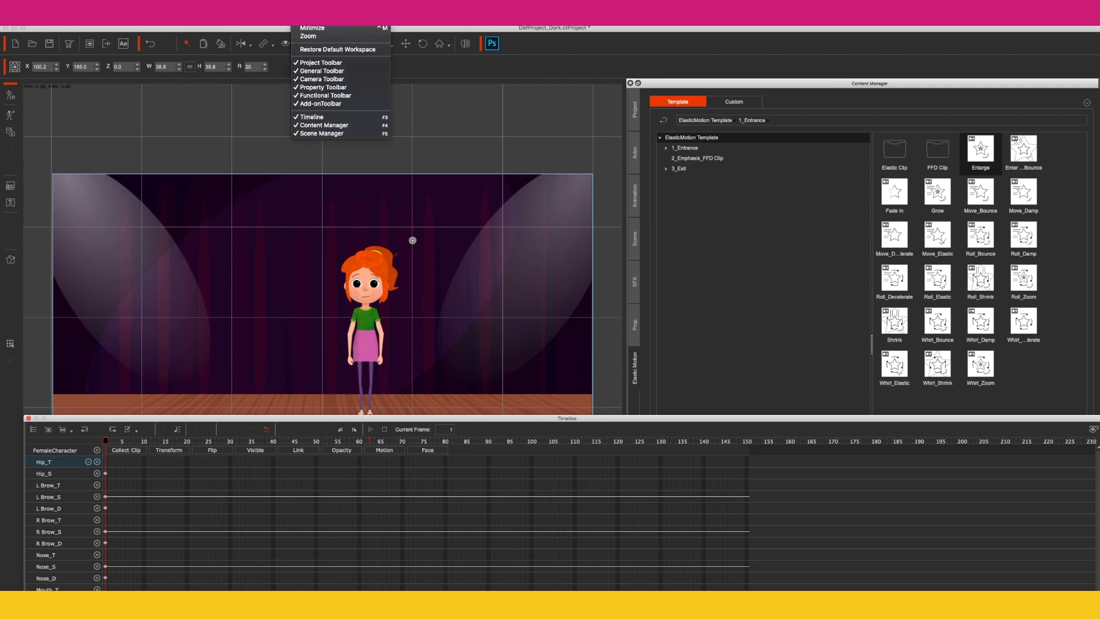
click(327, 50)
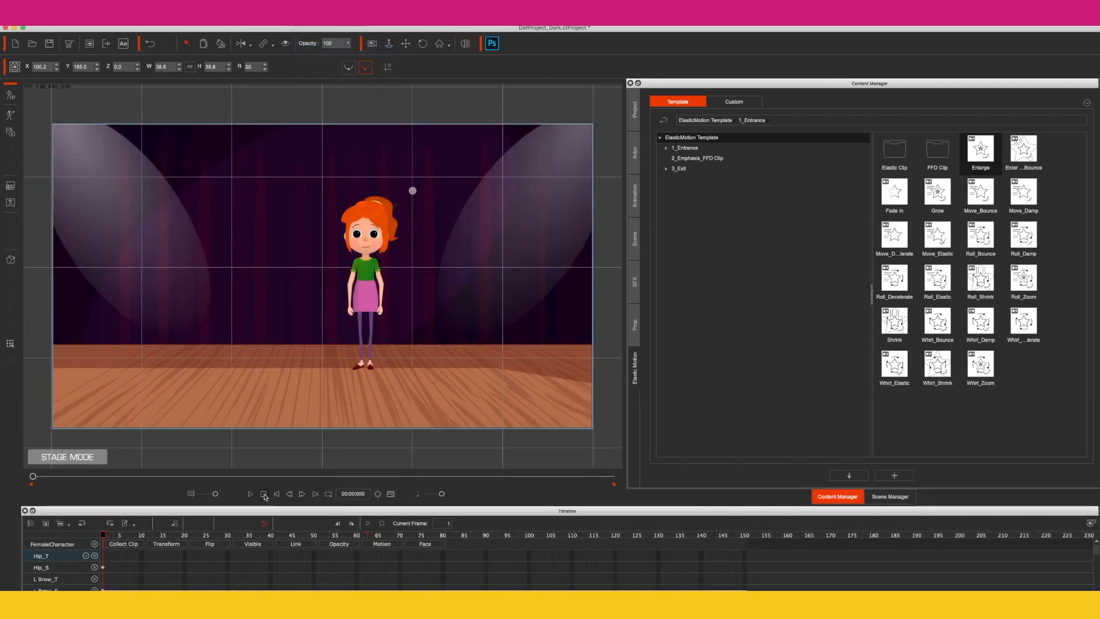
click(251, 494)
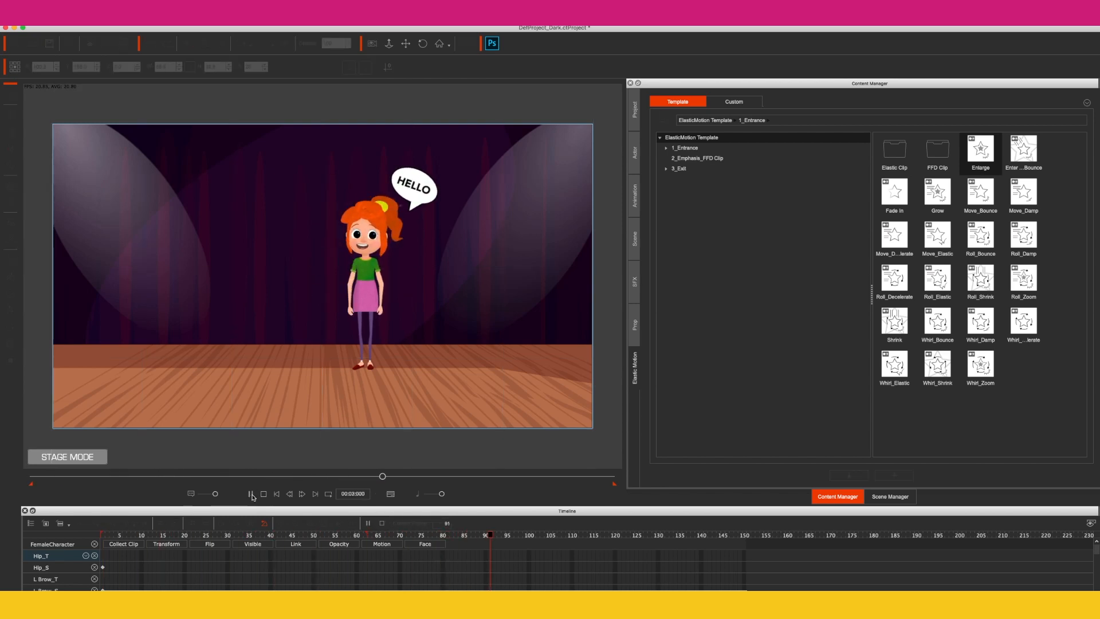
click(251, 494)
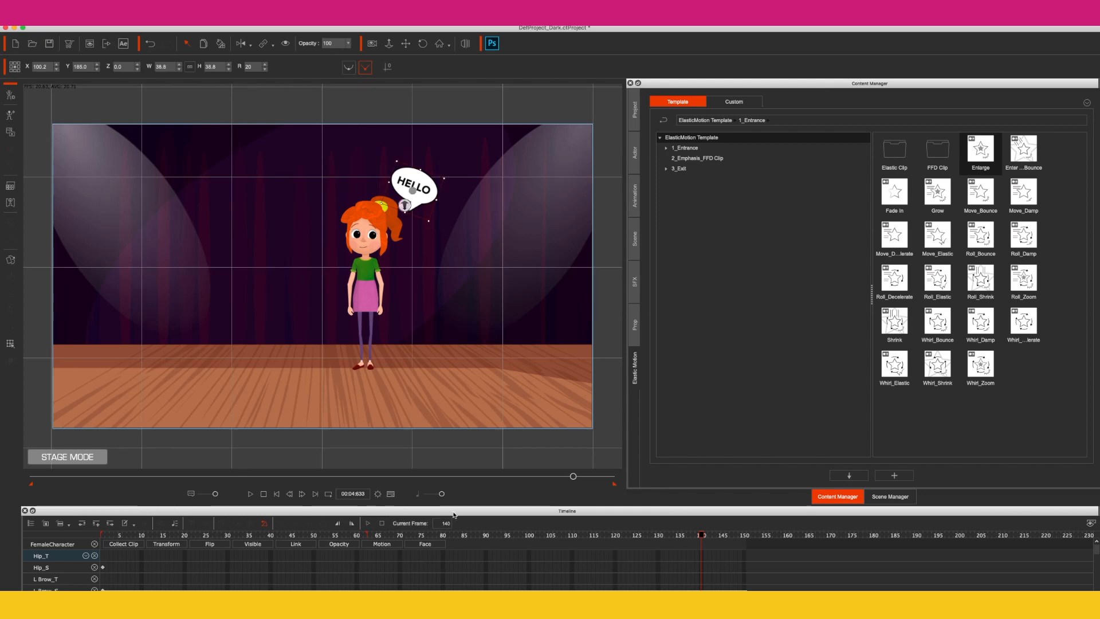
Apply the Fade Out exit elastic motion to the HELLO bubble at frame 127 and play back the scene from the start
drag(573, 477, 524, 483)
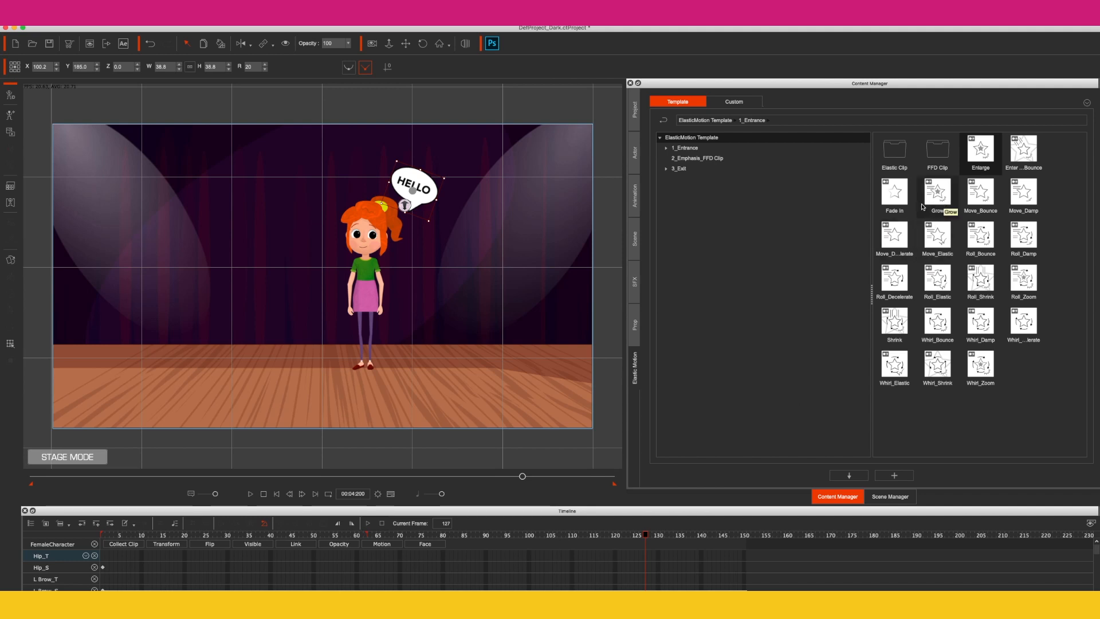
click(686, 169)
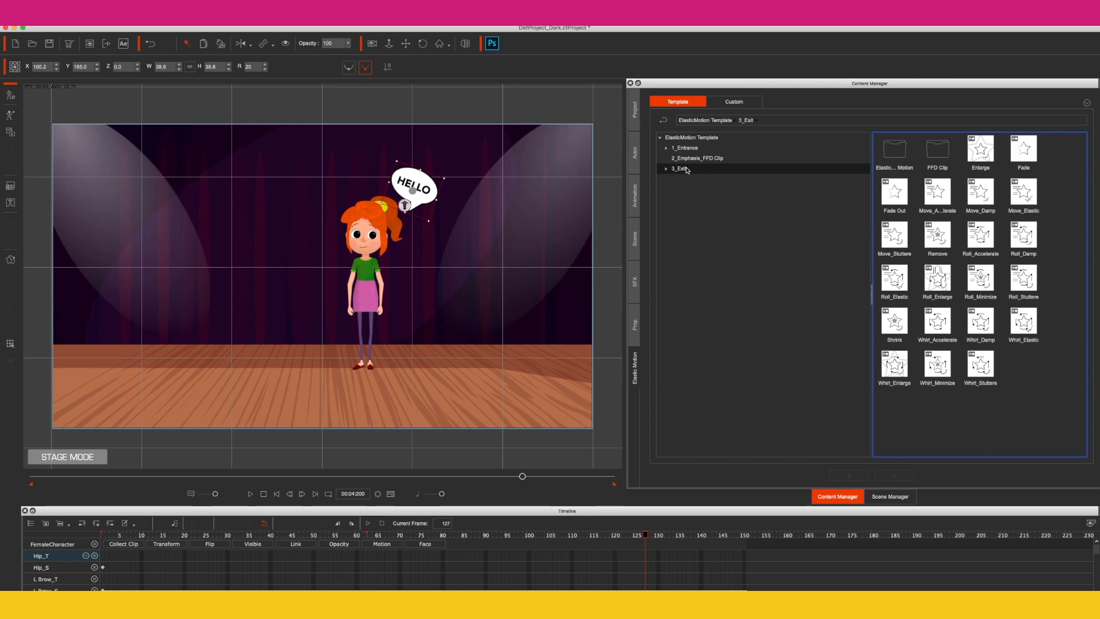
drag(894, 191, 412, 190)
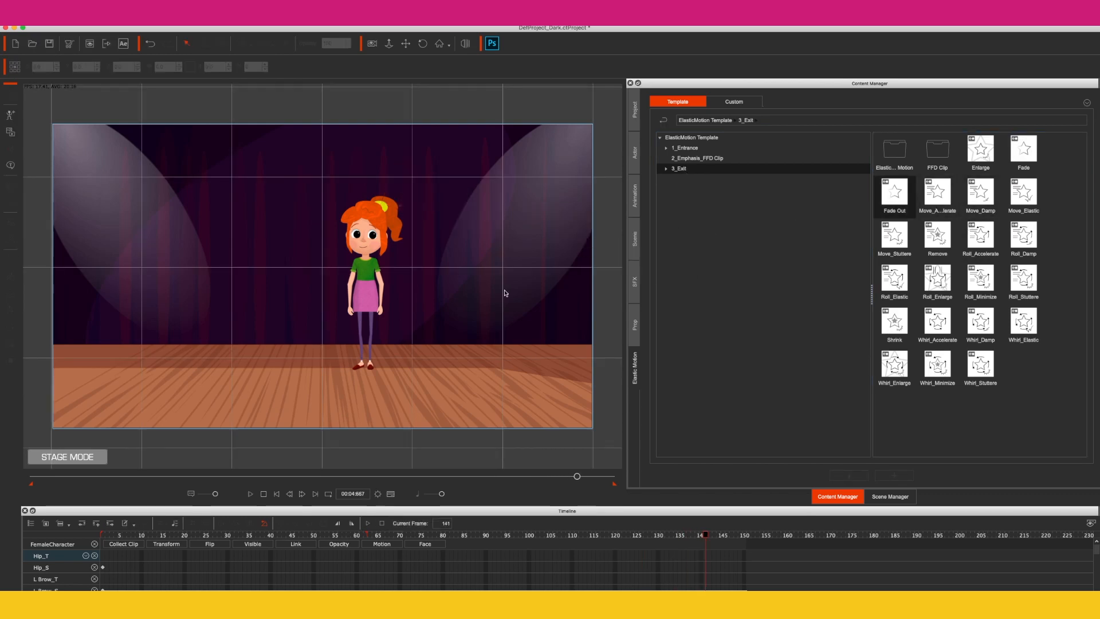
click(276, 494)
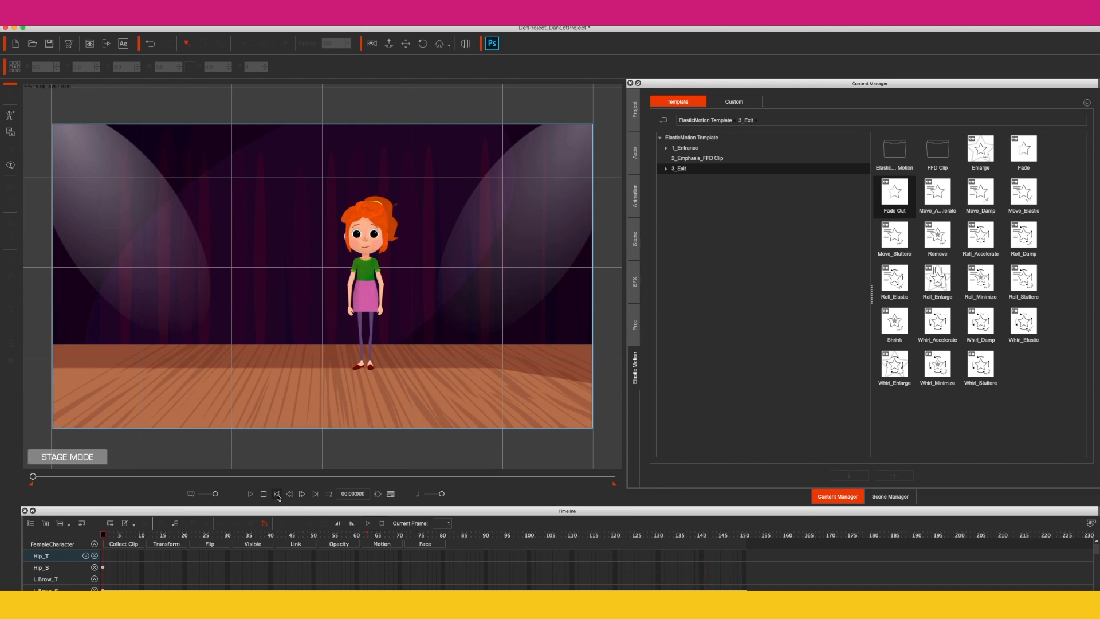
click(247, 496)
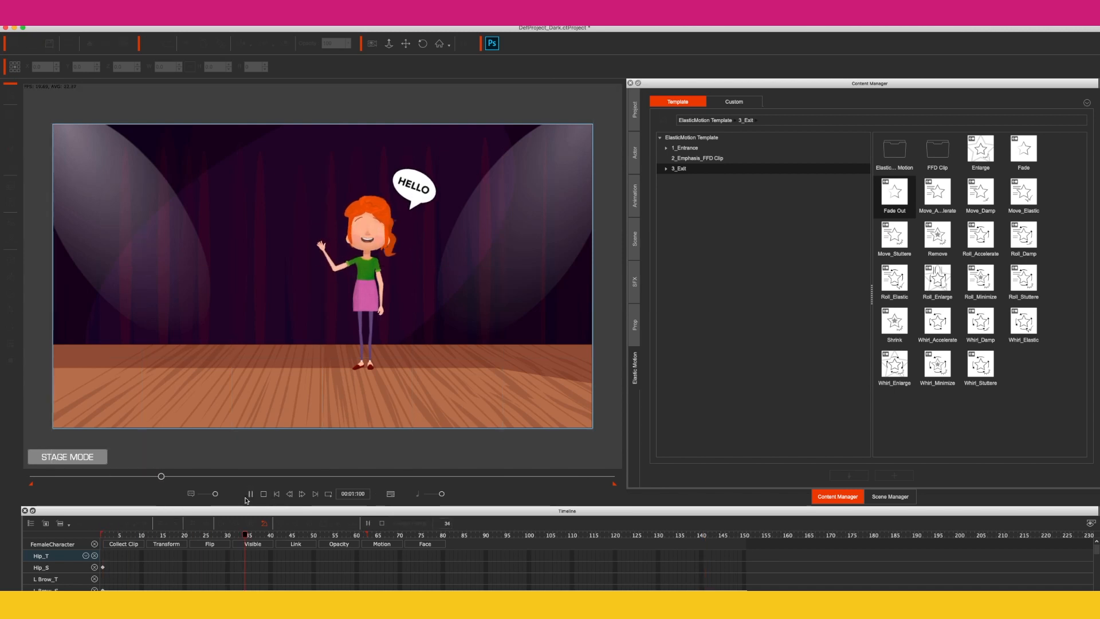
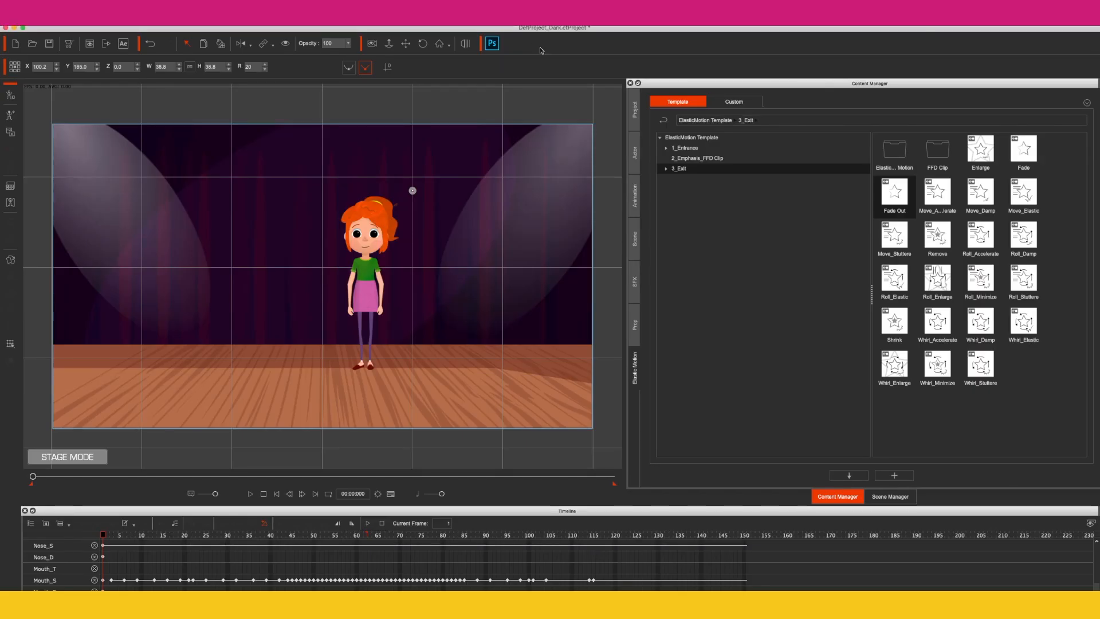
Add the 2.Thinking_1 comic text bubble to the stage beside the character's head at the first frame
click(633, 284)
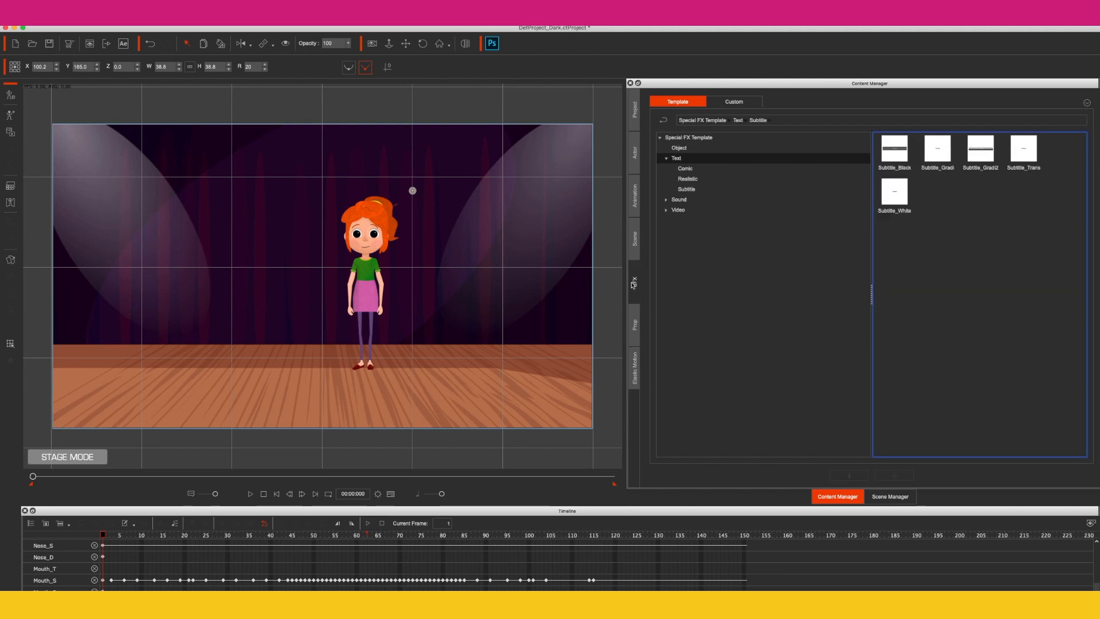
click(692, 168)
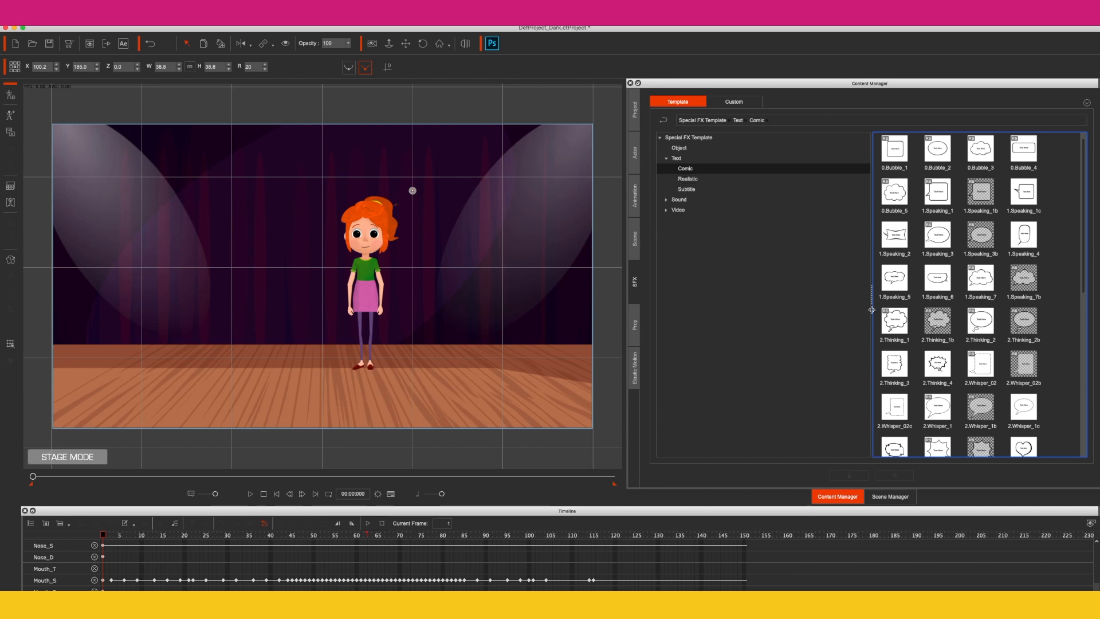
drag(897, 324, 467, 212)
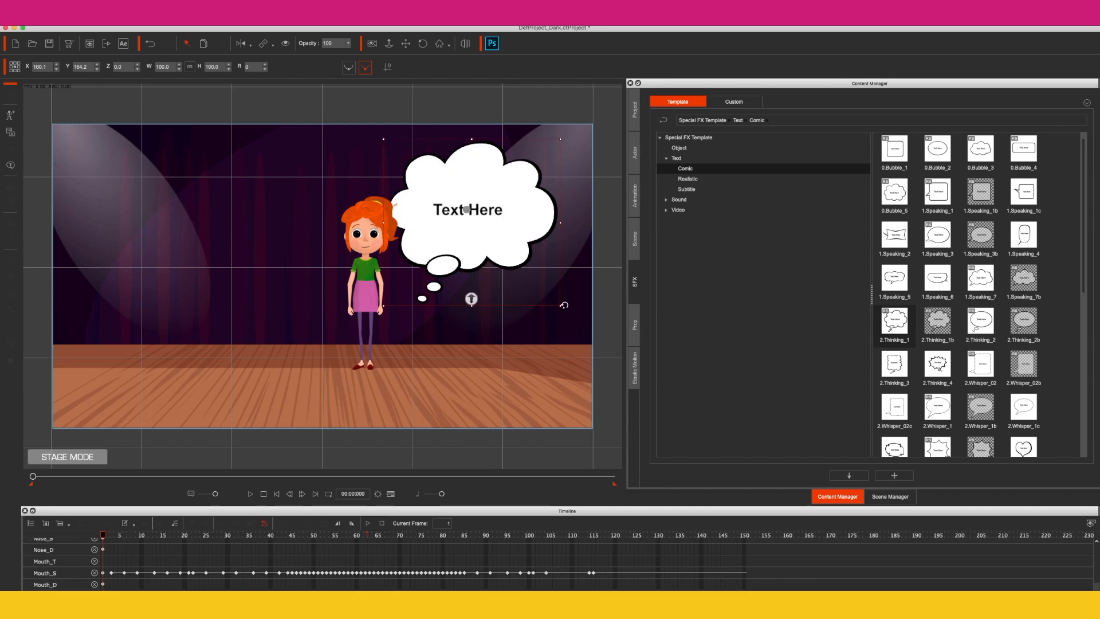
Scale the thinking bubble down to about 57.7 beside the character's head and open its text for editing
drag(560, 305, 470, 212)
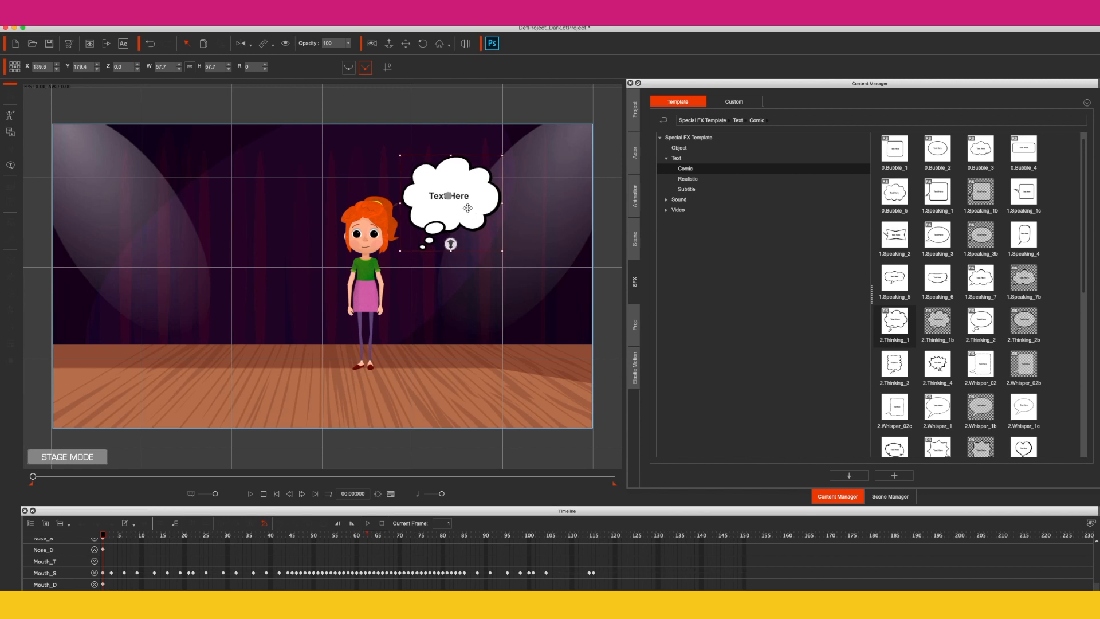
double_click(460, 196)
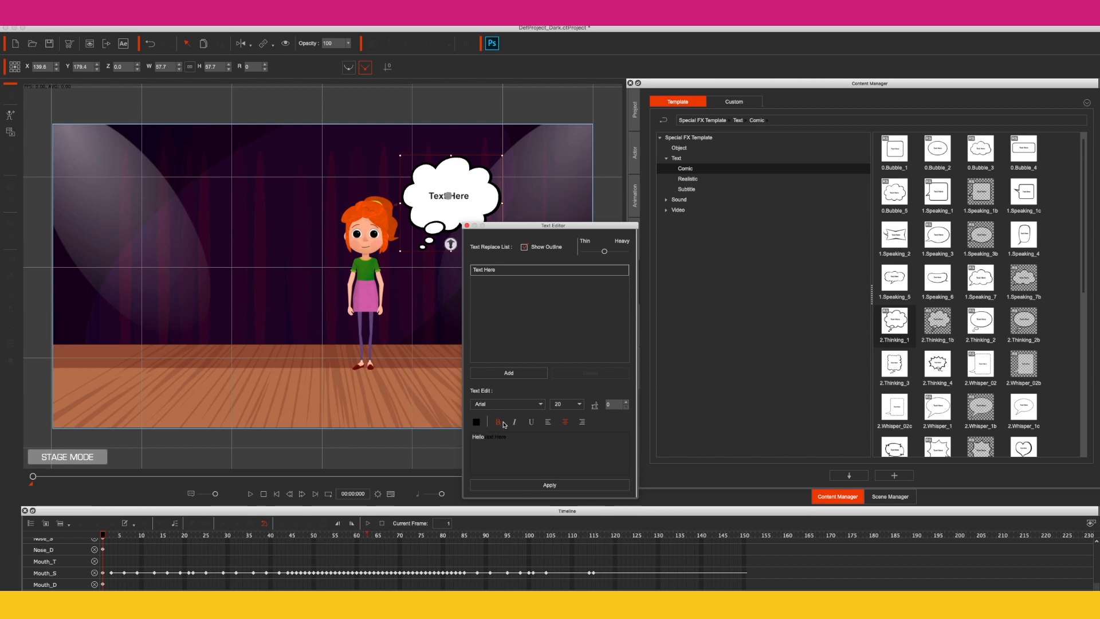
drag(487, 437, 546, 444)
key(BackSpace)
click(518, 359)
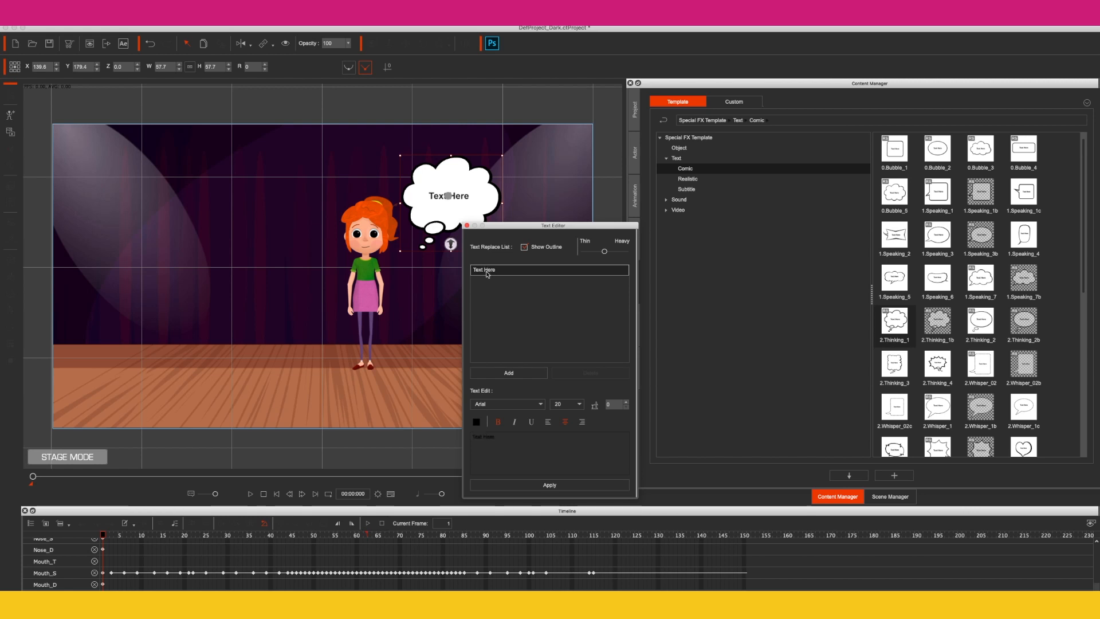
click(504, 374)
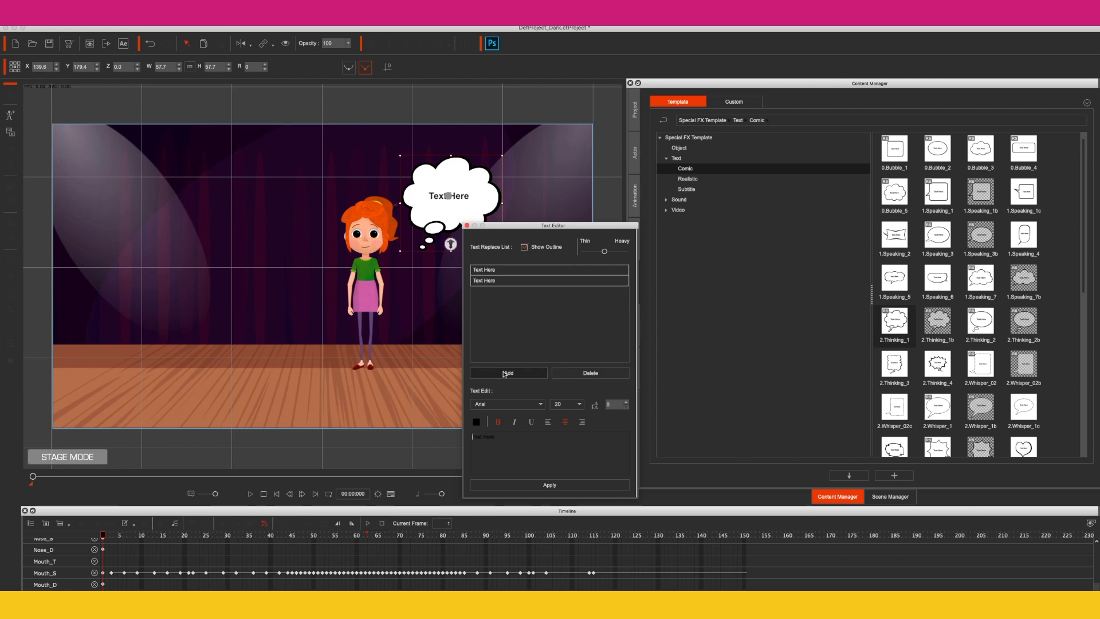
click(584, 373)
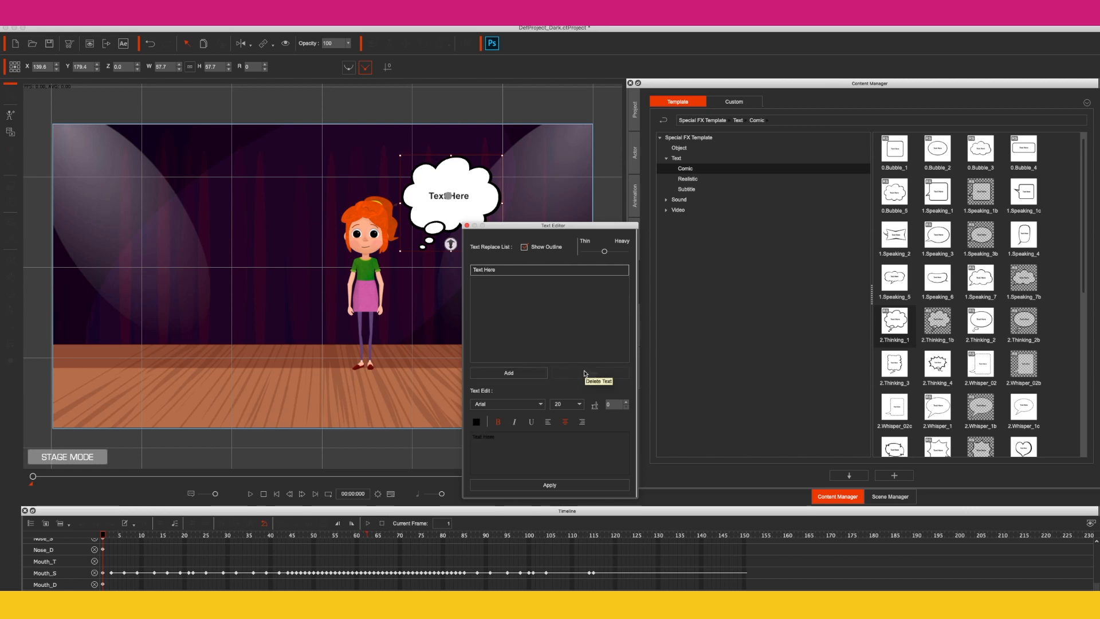
Replace the thinking bubble's text with Hello at font size 72, apply it and close the text editor
drag(504, 437, 420, 436)
text(Hello)
click(550, 485)
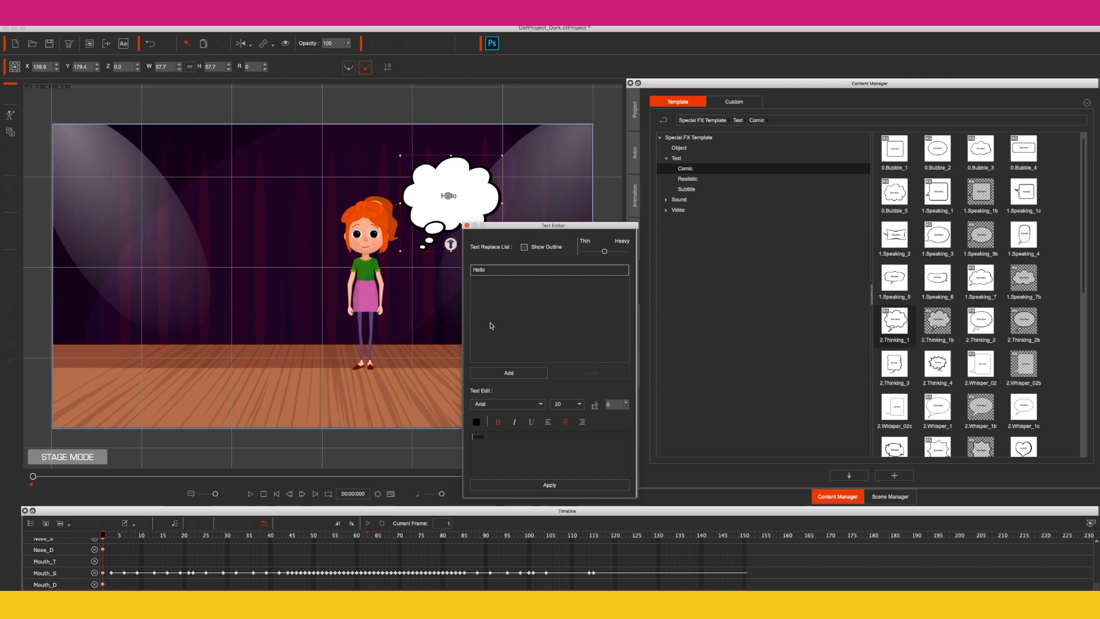
drag(495, 439, 443, 433)
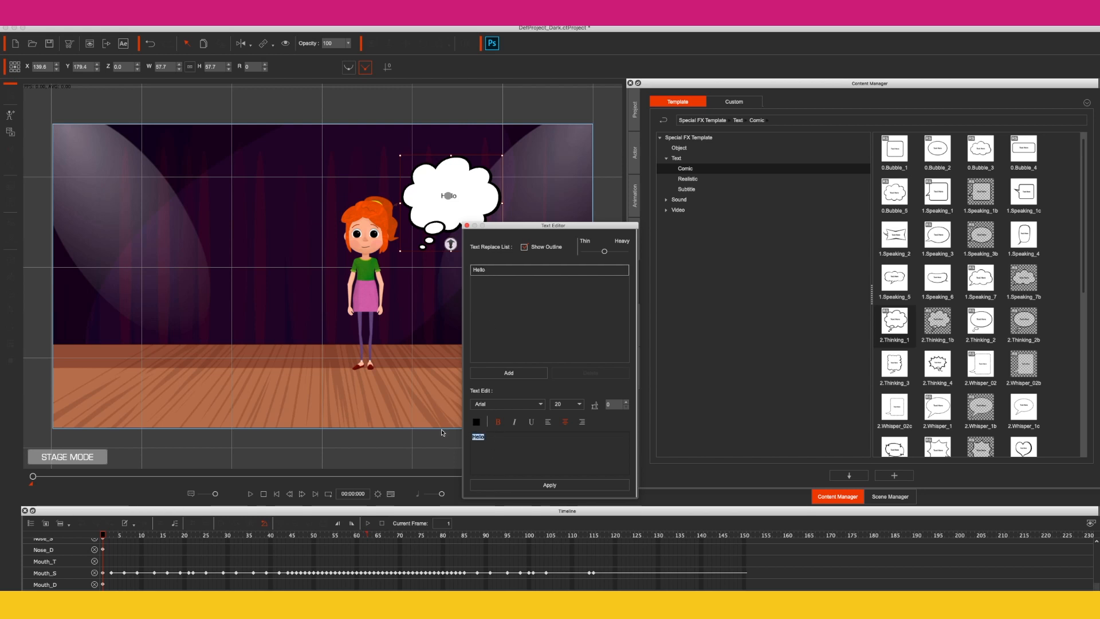
click(580, 404)
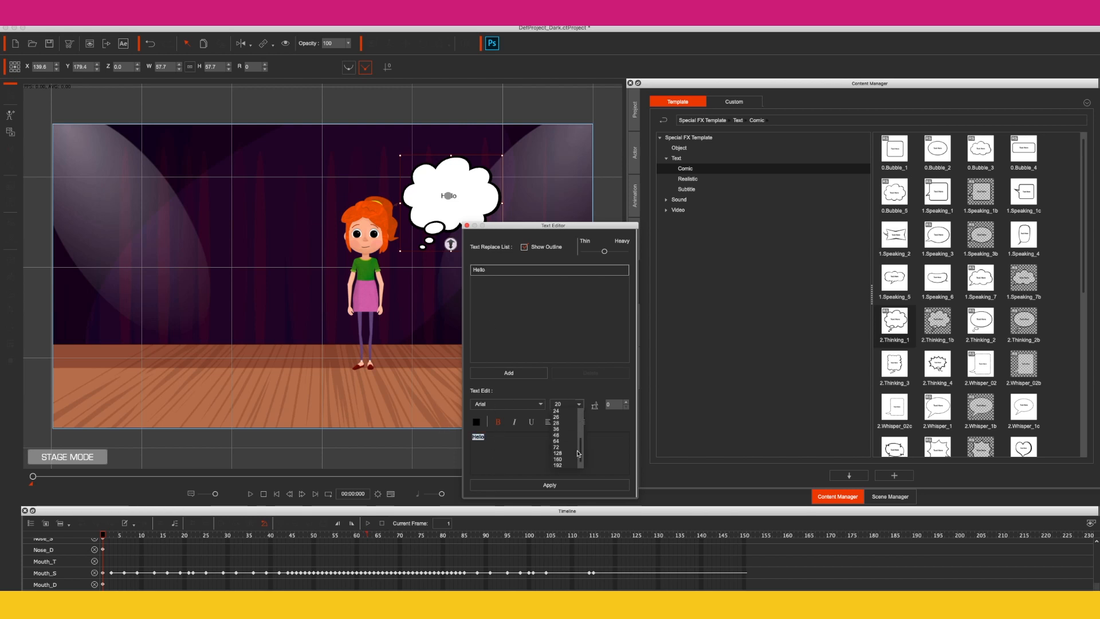
click(565, 448)
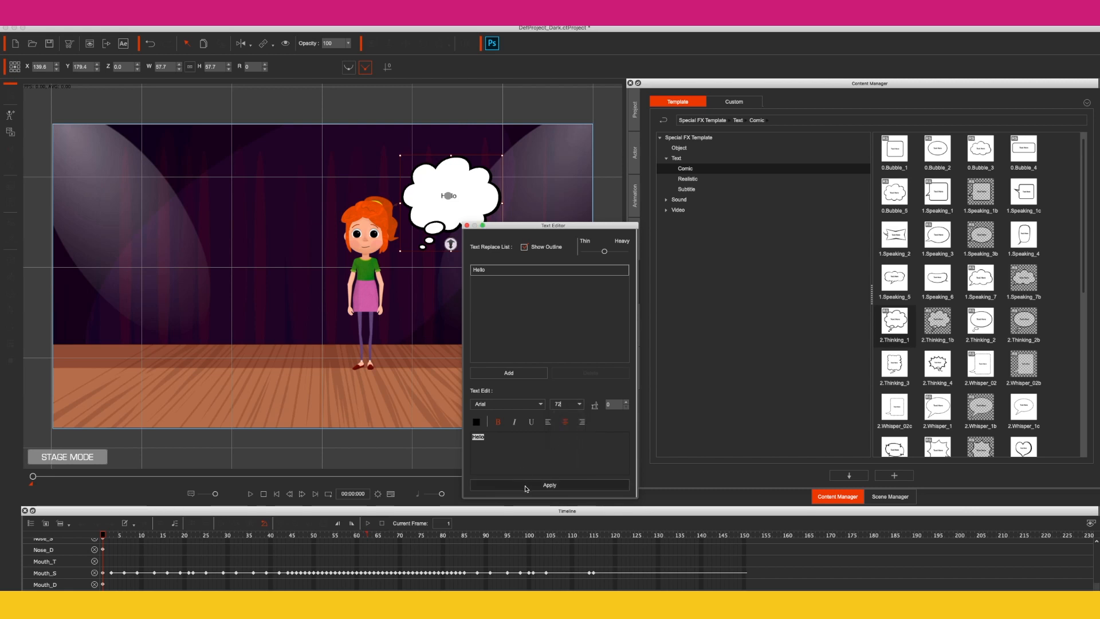
click(527, 489)
click(467, 225)
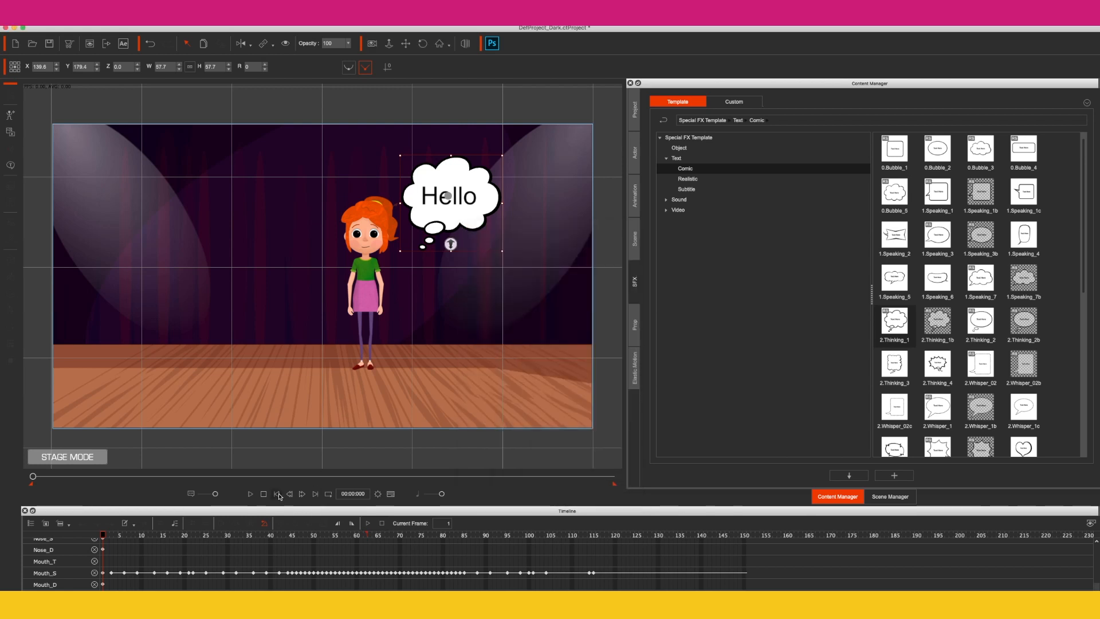
Try to apply the Enlarge entrance elastic motion to the Hello thinking bubble
click(636, 377)
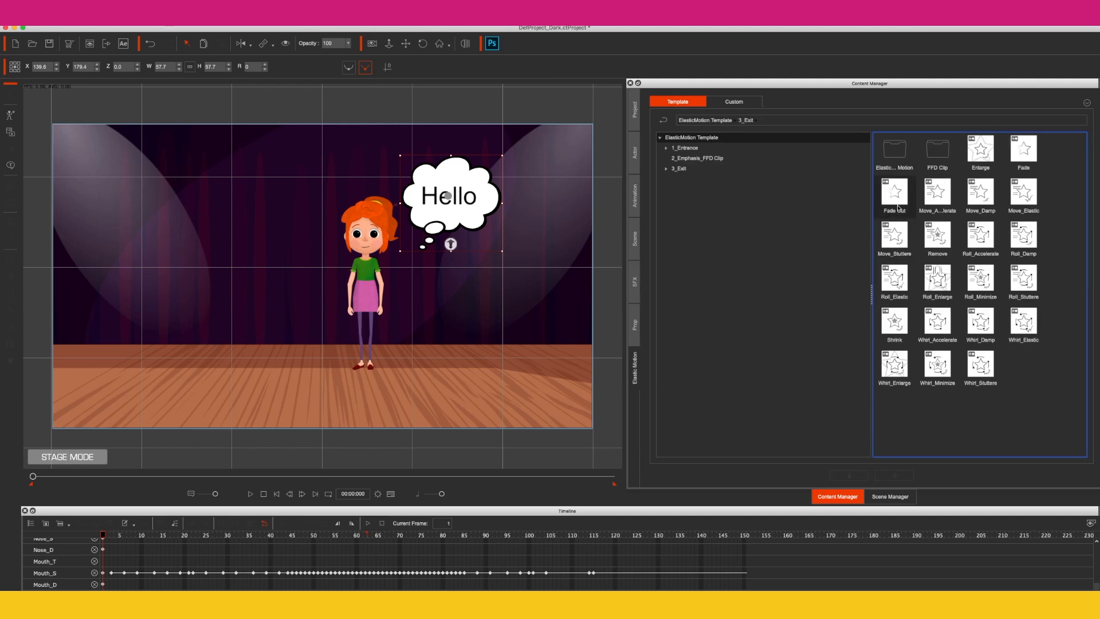
click(670, 149)
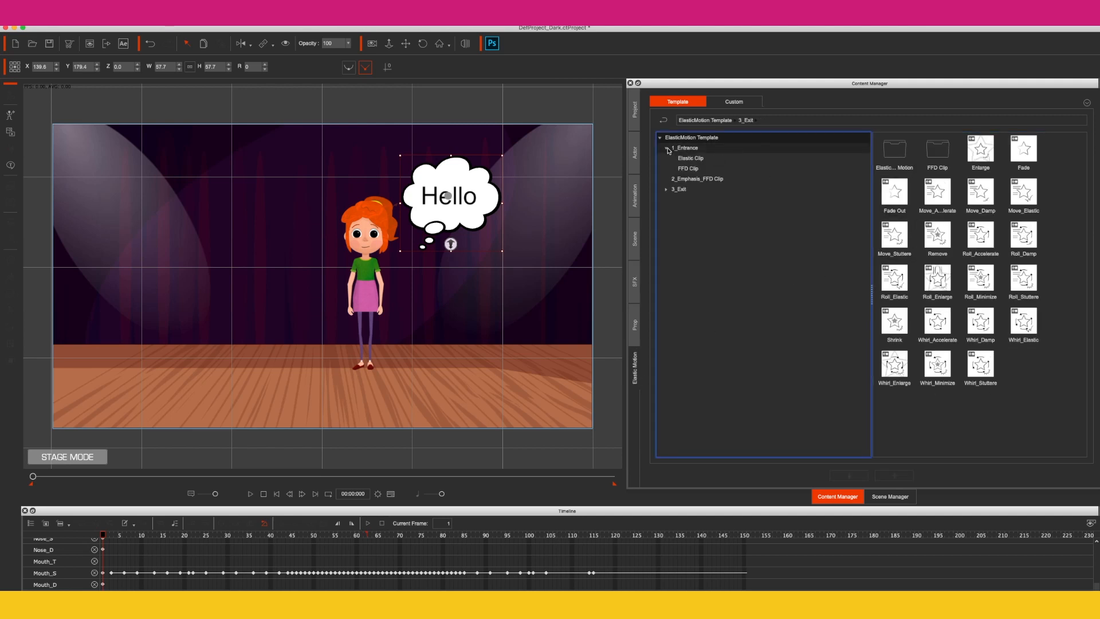
click(700, 159)
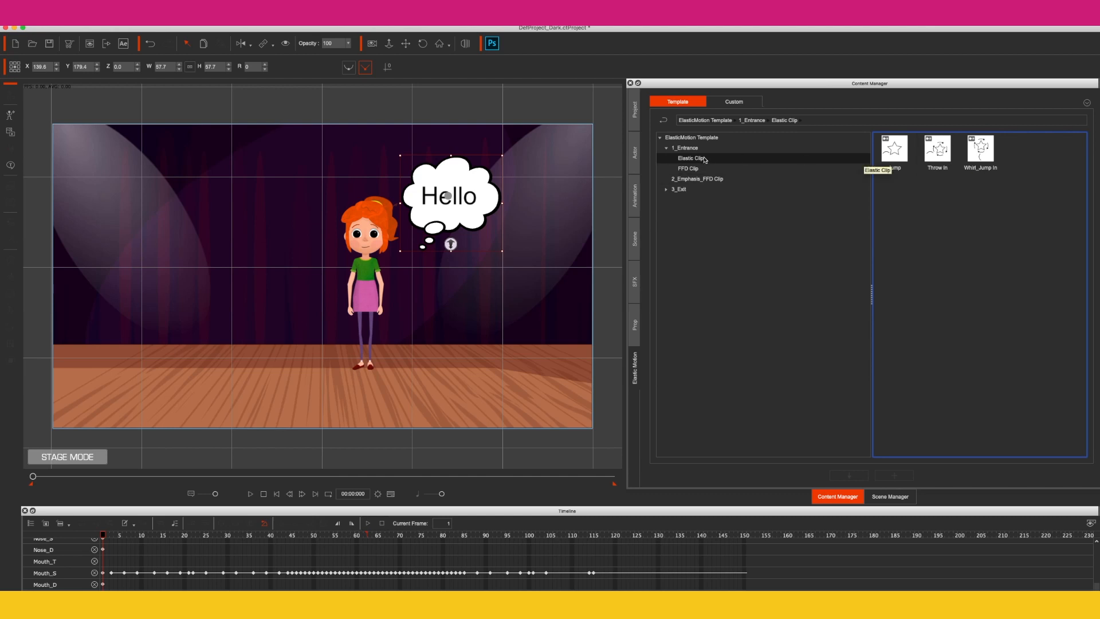
click(700, 179)
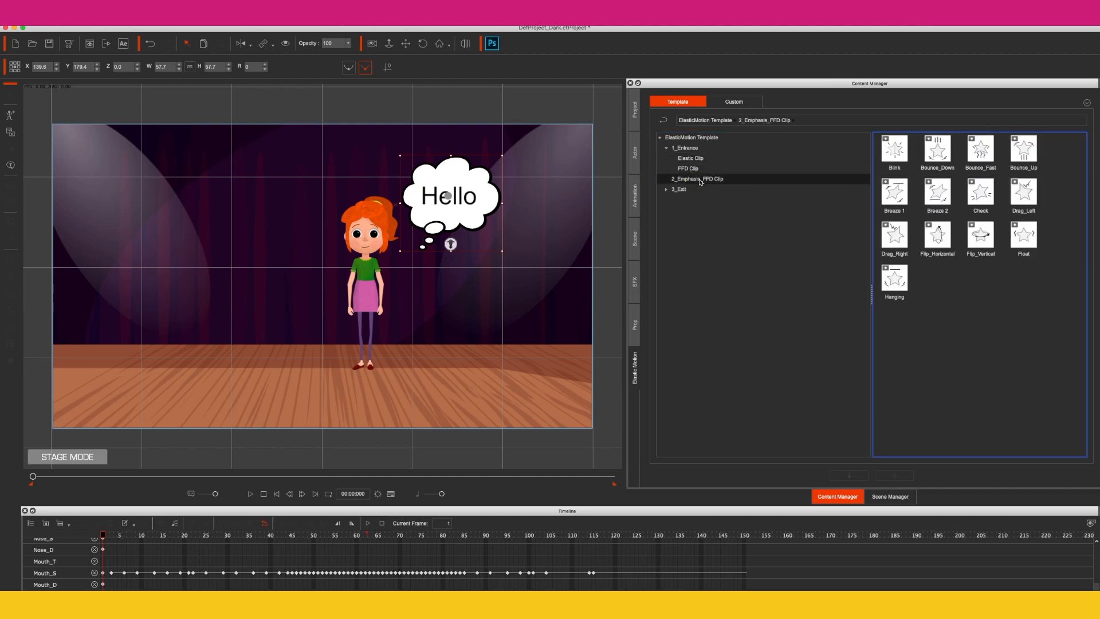
click(686, 149)
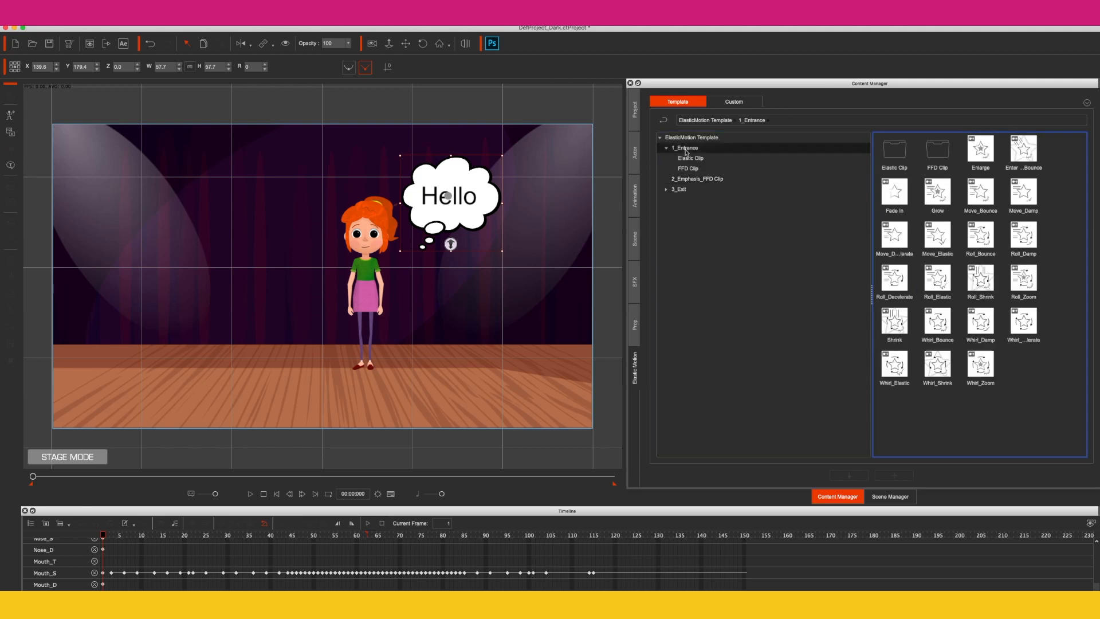
drag(982, 155, 490, 226)
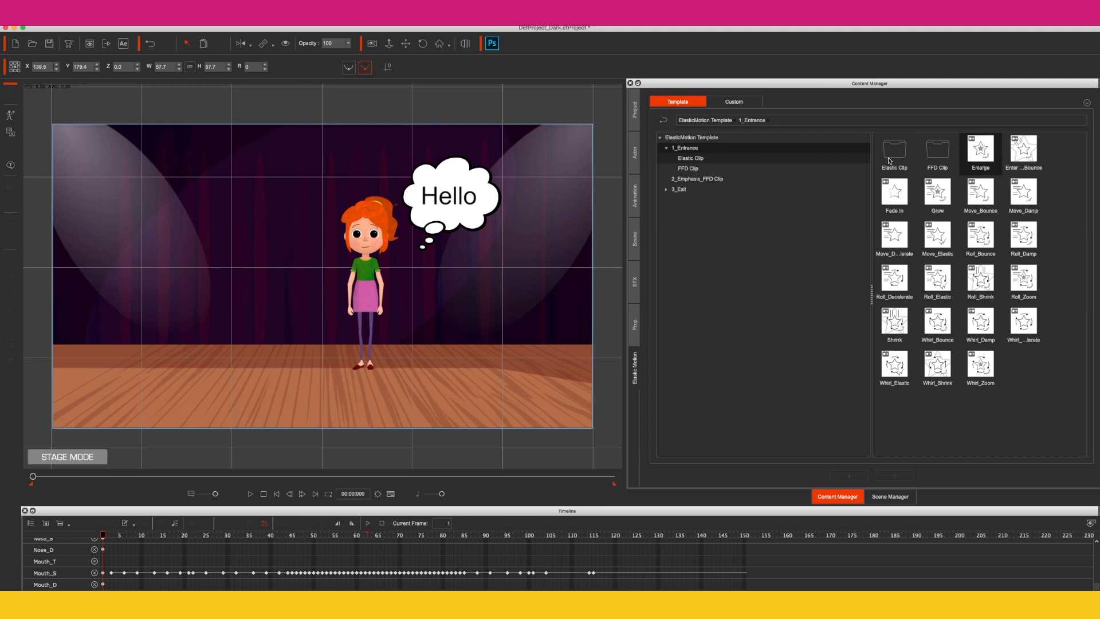
drag(981, 151, 447, 204)
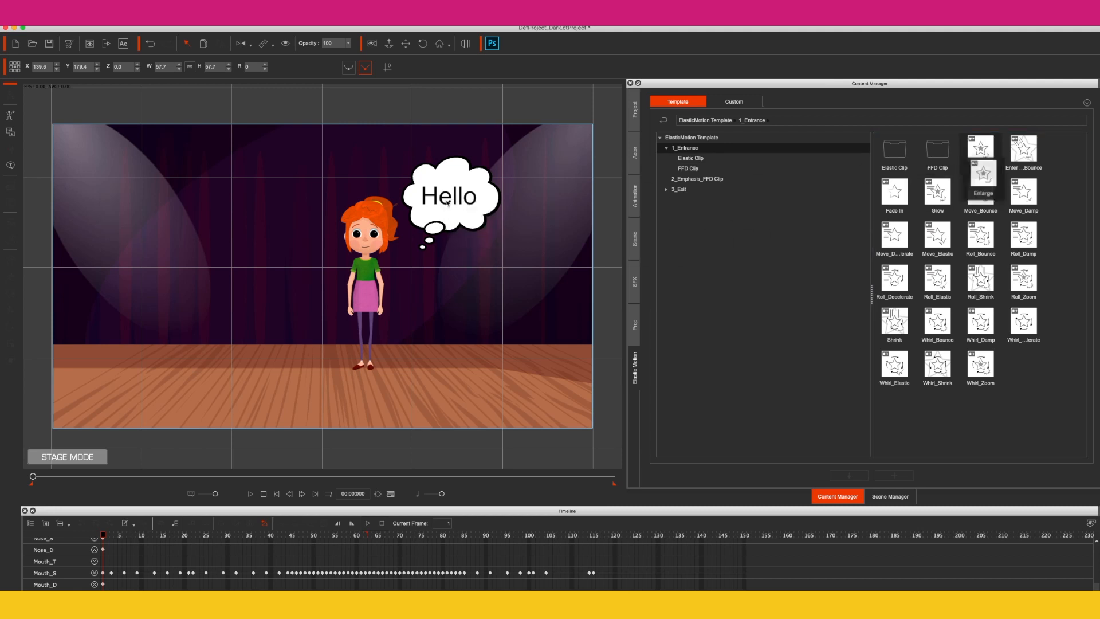
click(479, 206)
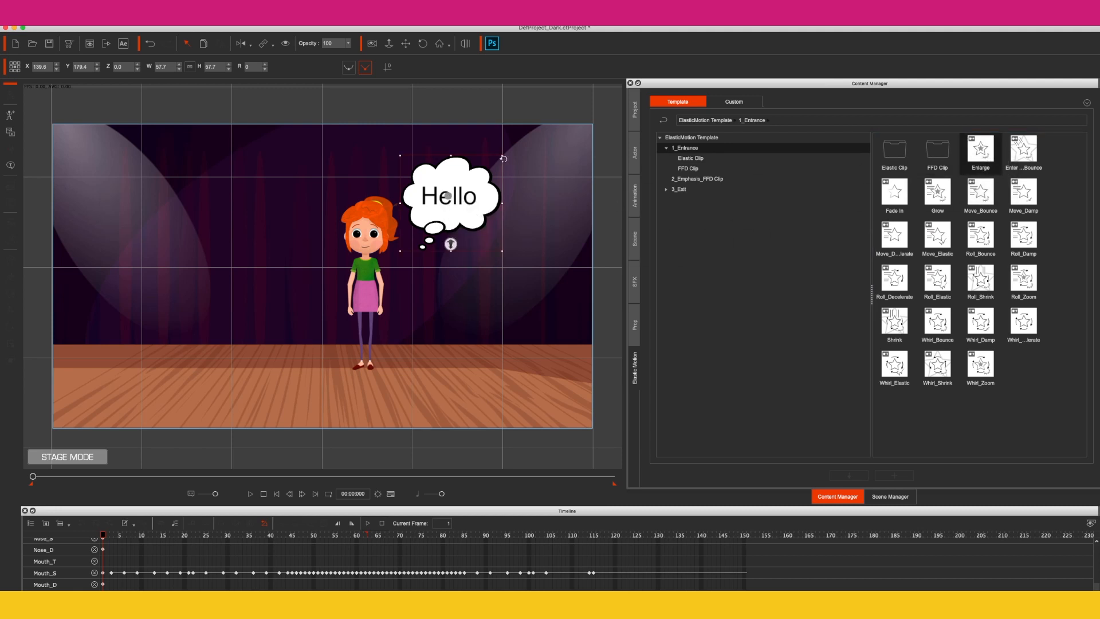
Nudge the Hello thinking bubble, show its Transform track and scale it to about a third of its size at the first frame
drag(503, 157, 496, 163)
drag(472, 200, 465, 195)
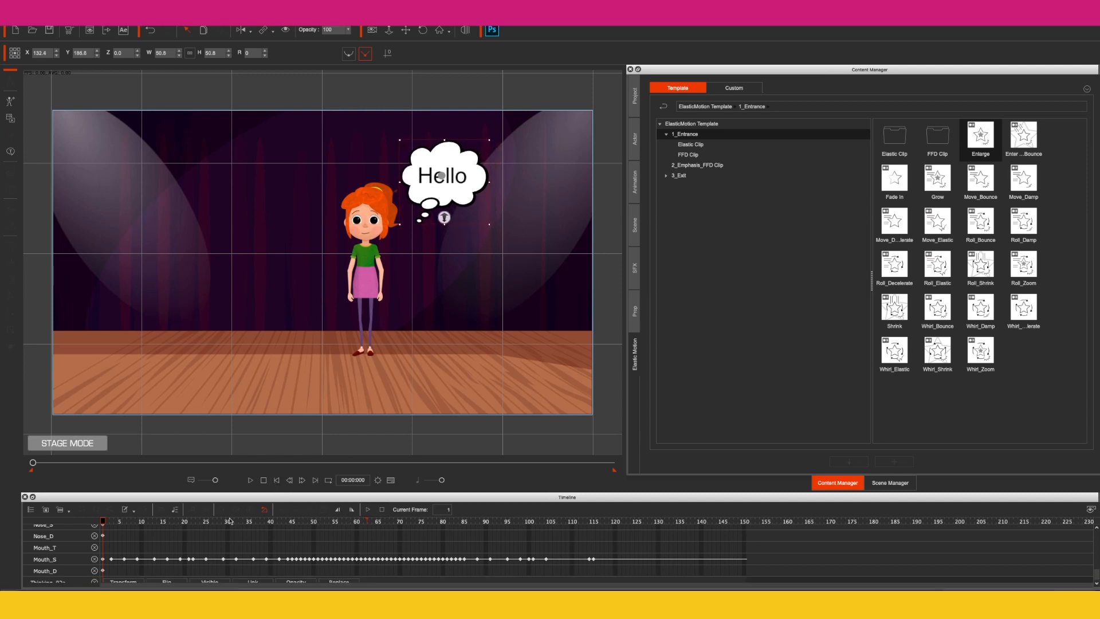
scroll(184, 565, down, 1)
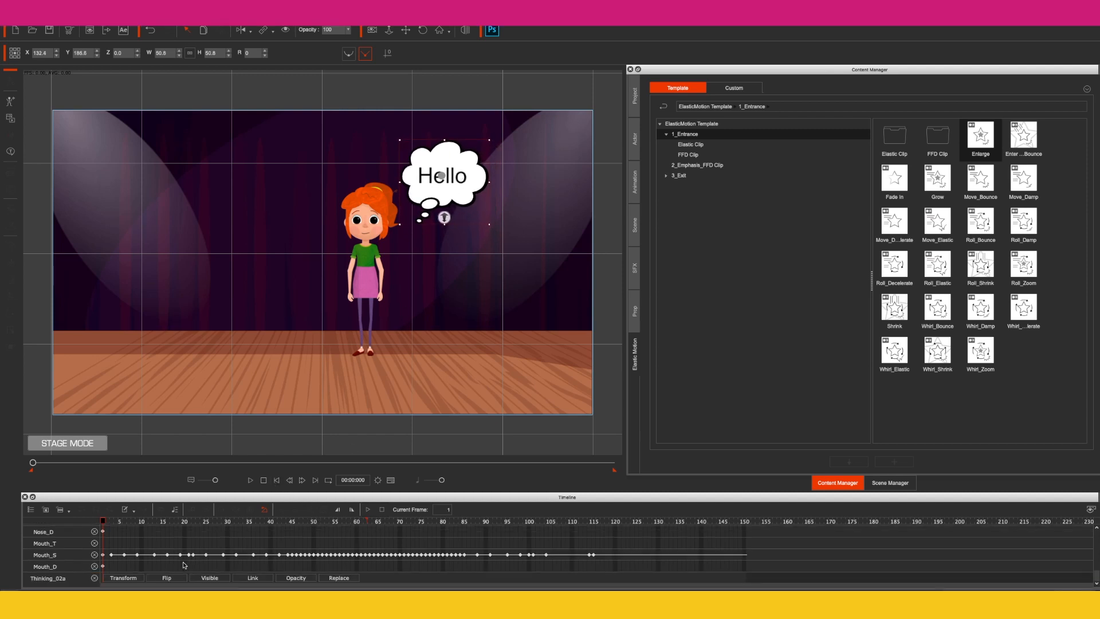
click(123, 578)
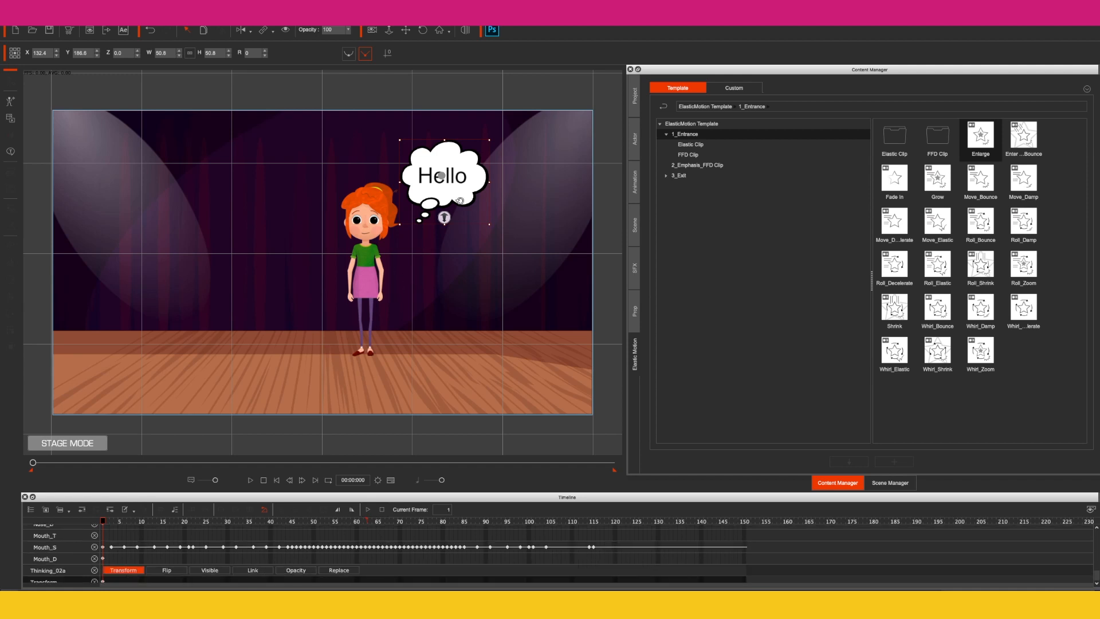
drag(488, 141, 457, 167)
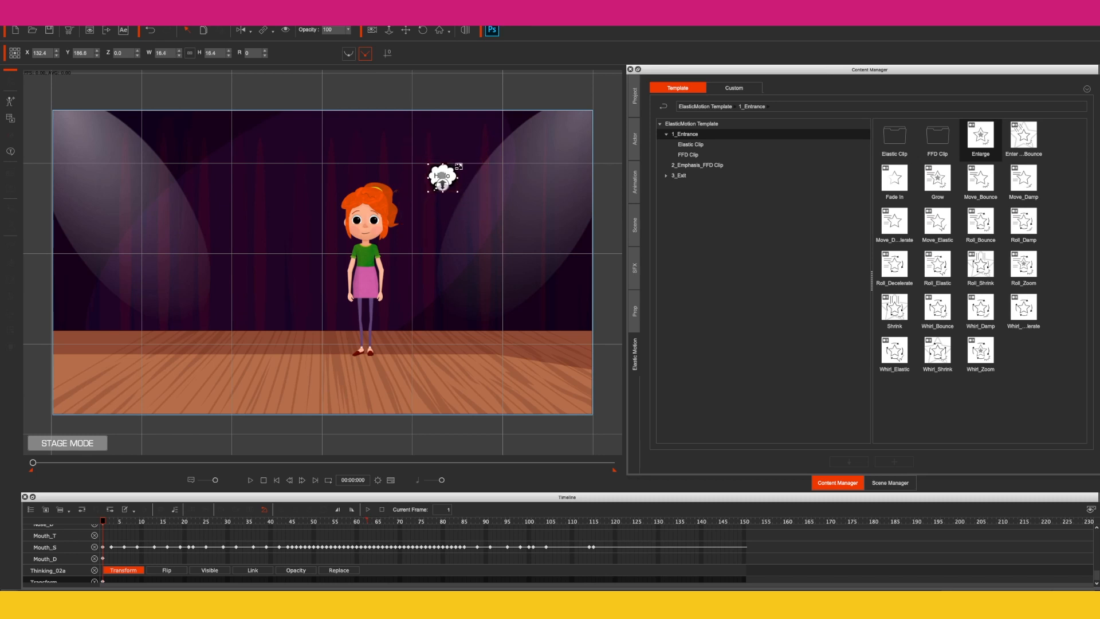
At frame 13, delete the Photoshop HELLO bubble and scale the thinking bubble up to 45.9
drag(143, 523, 155, 523)
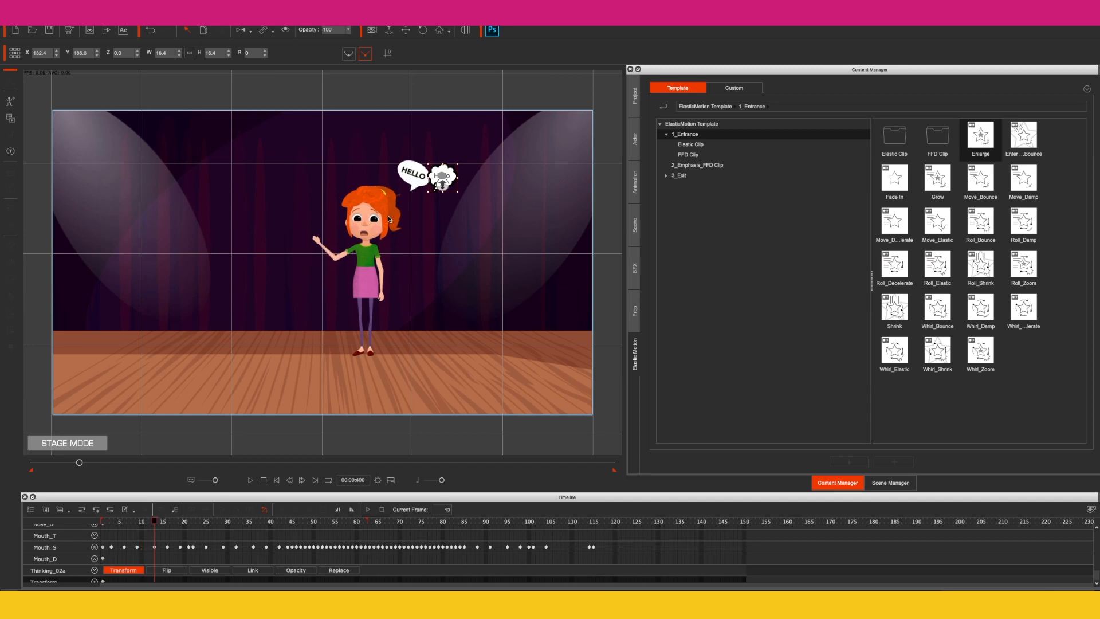
click(406, 176)
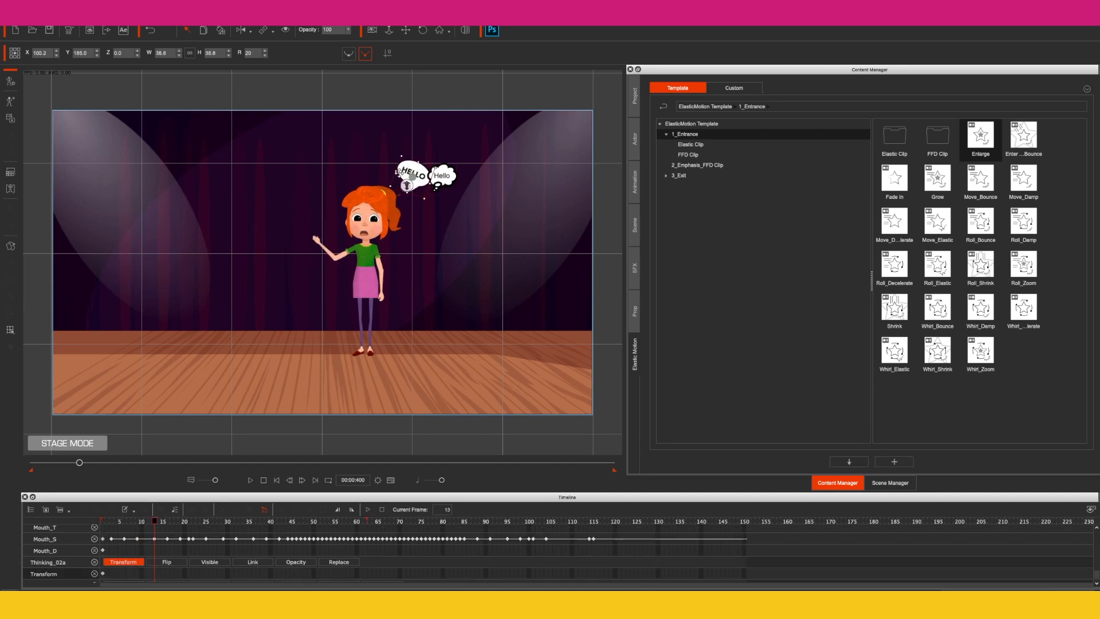
key(Delete)
drag(458, 168, 484, 147)
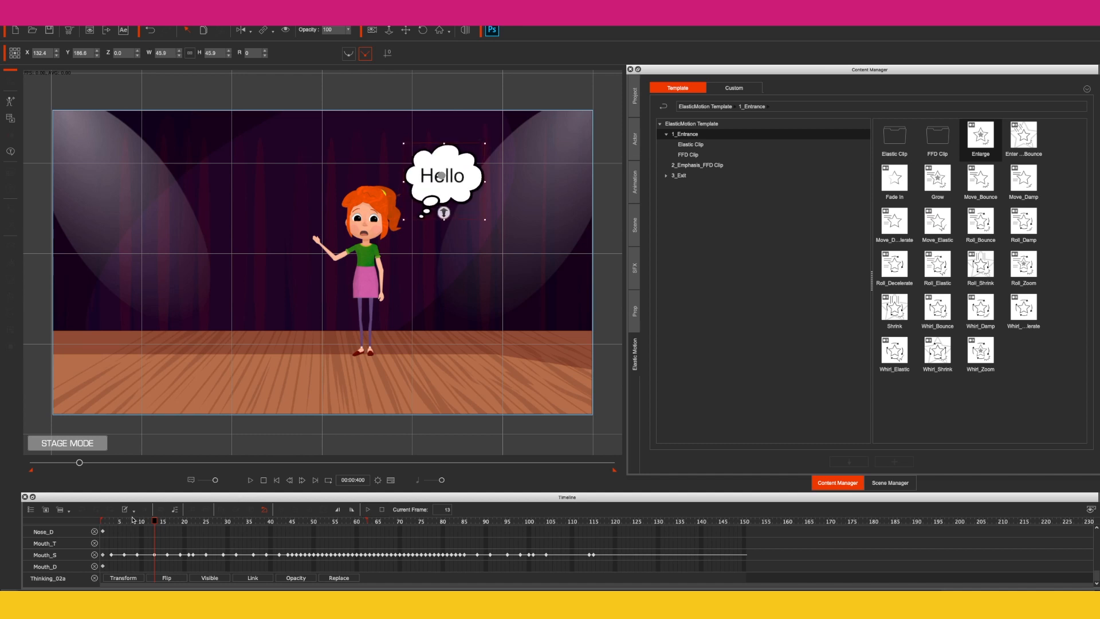
Play back the scene from the start, reduce the thinking bubble's first-frame scale to 8.7 and replay the growing motion
drag(131, 519, 87, 525)
key(space)
key(space)
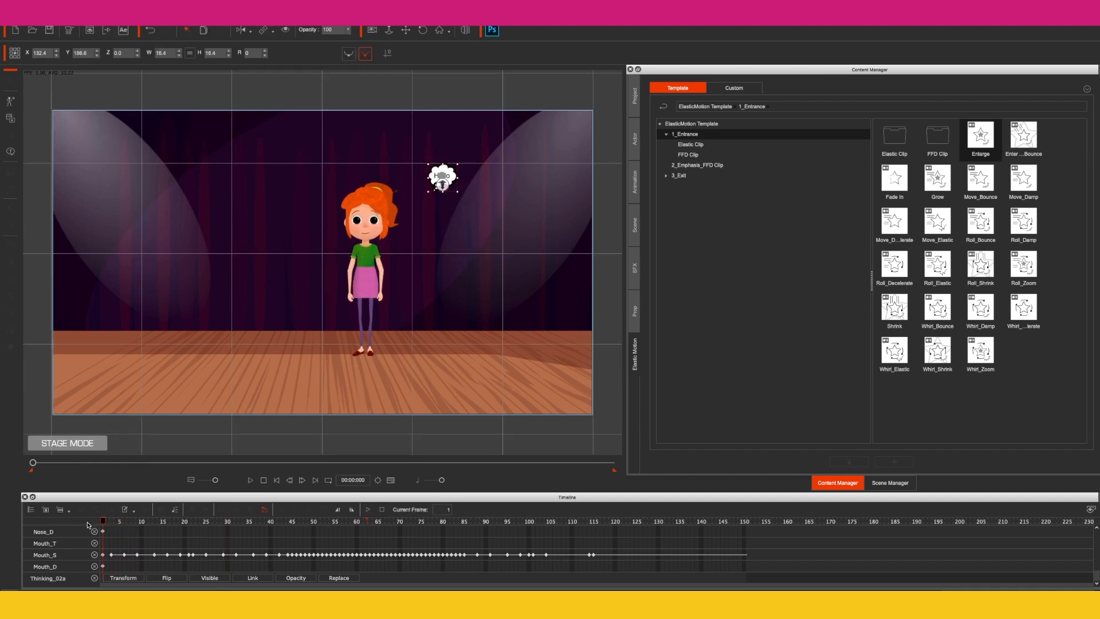
click(124, 577)
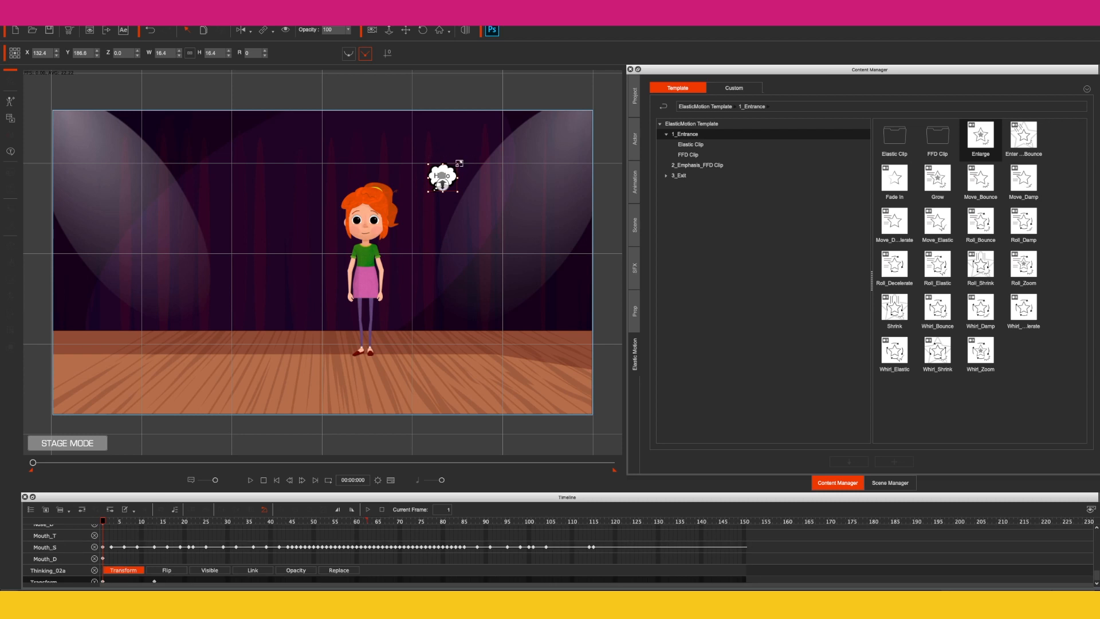
drag(459, 160, 450, 171)
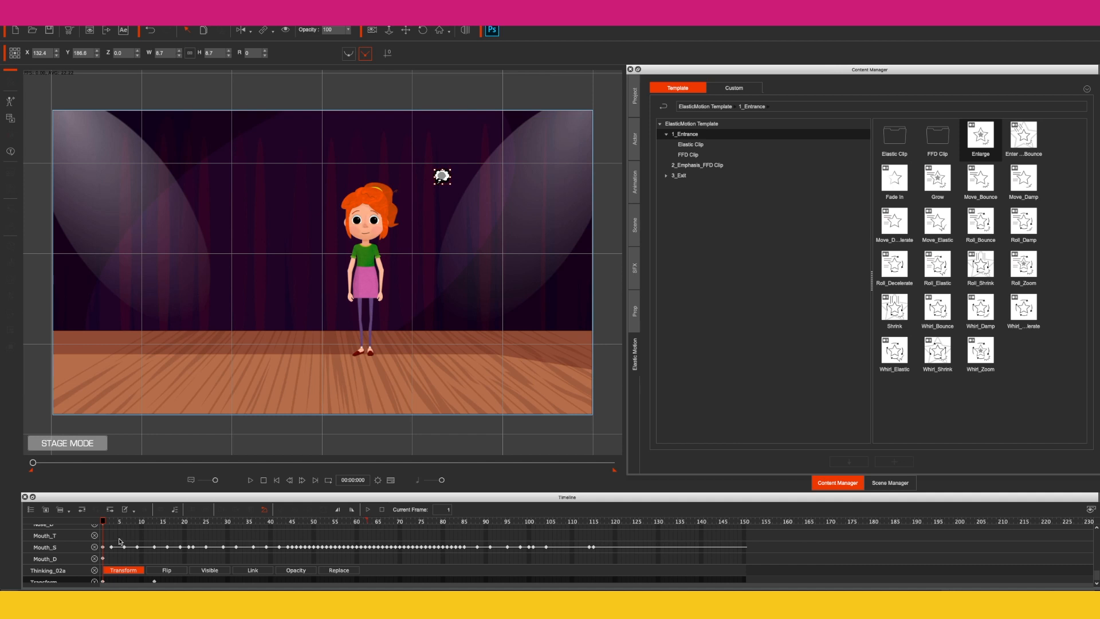
key(space)
key(space)
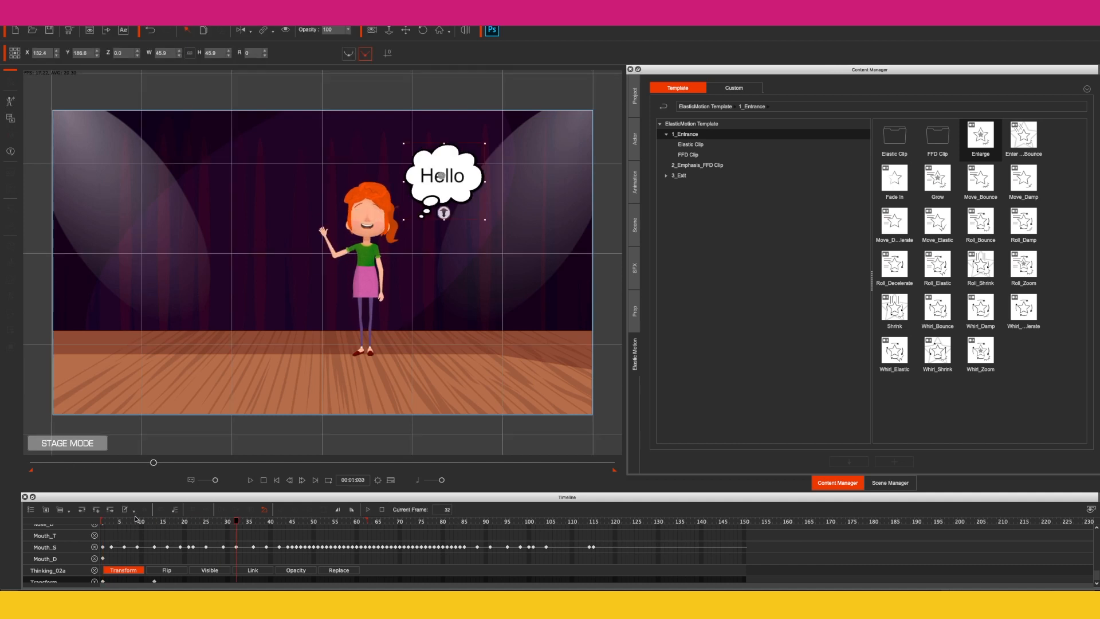
Rotate the thinking bubble clockwise to 26 at the first frame and to about 18 at frame 13, and play back the scene
drag(118, 522, 102, 523)
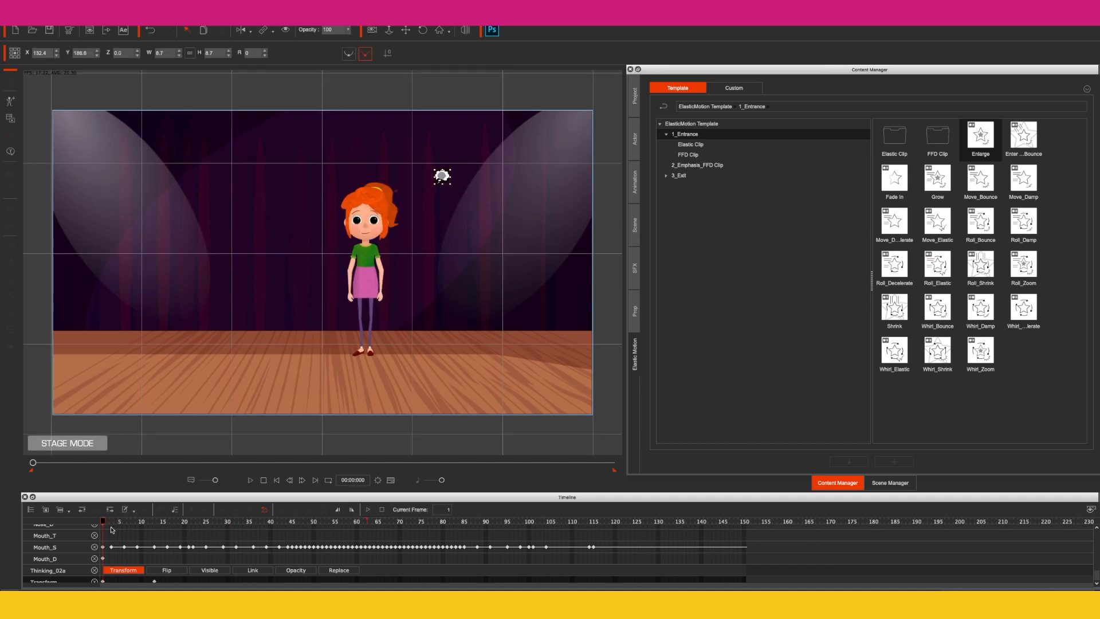
drag(452, 166, 458, 170)
click(154, 522)
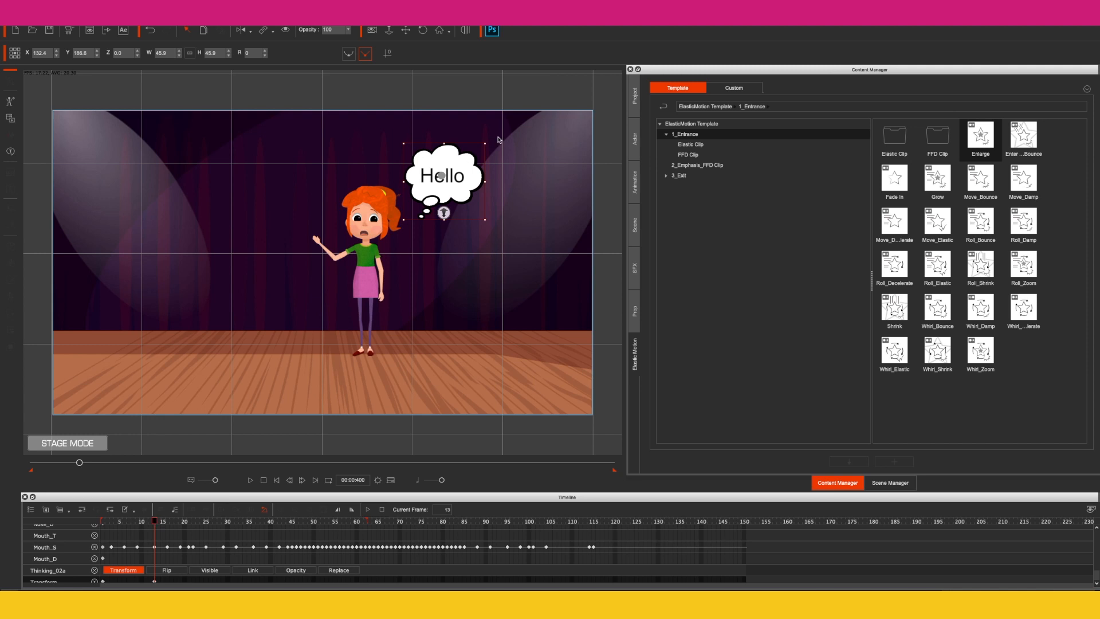
drag(484, 142, 492, 155)
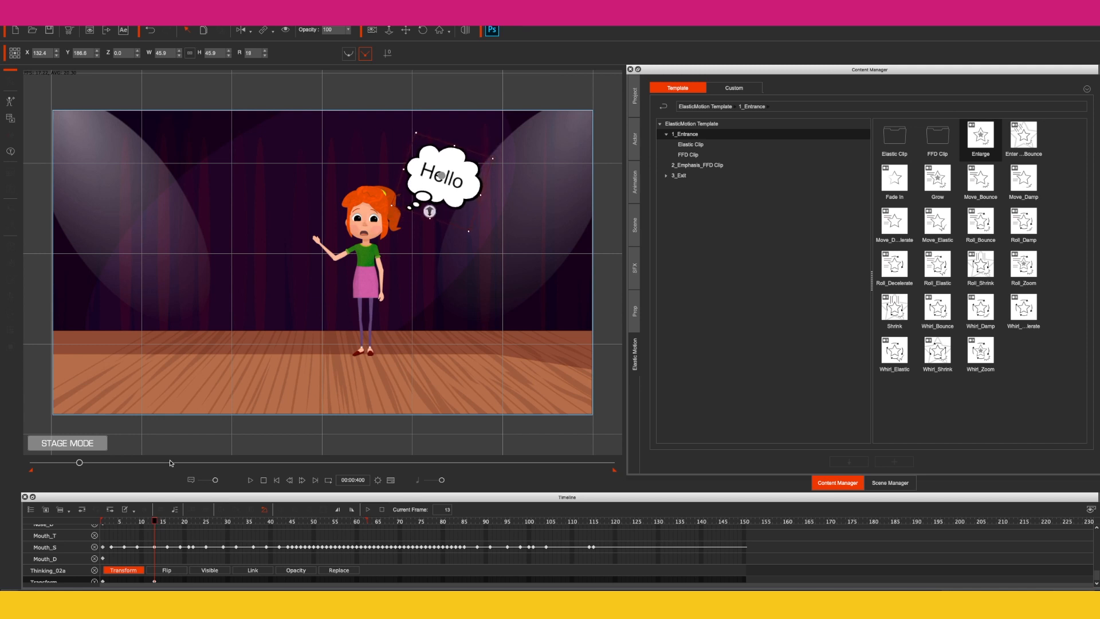
drag(118, 522, 73, 532)
key(space)
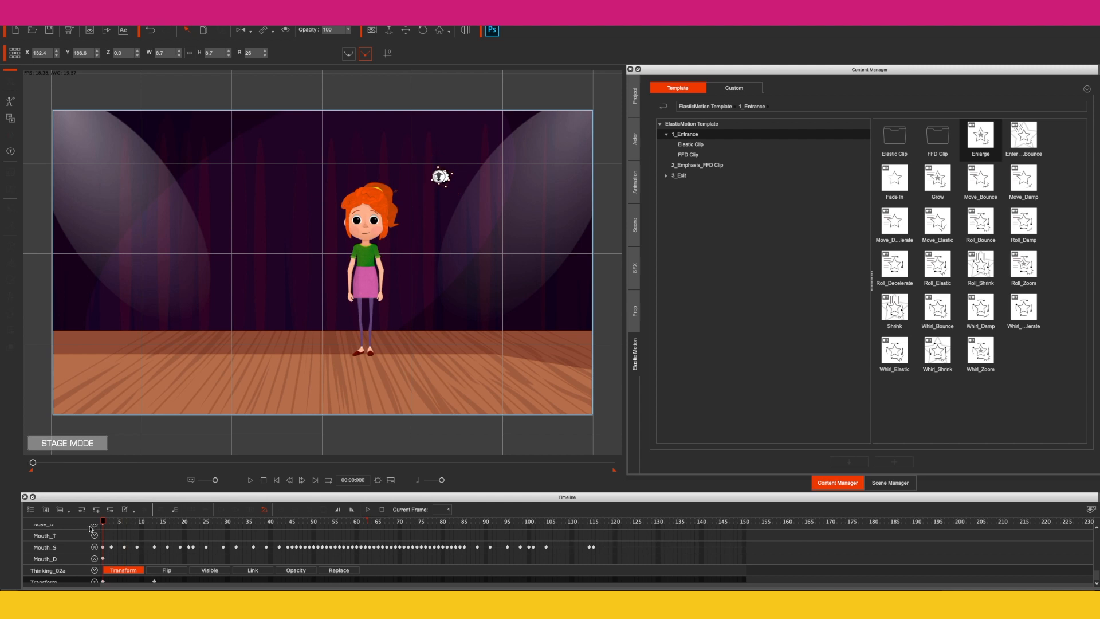
Show the thinking bubble's Opacity track, key opacity at 0 on the first frame and 100 on frame 5, and play back the scene
click(298, 572)
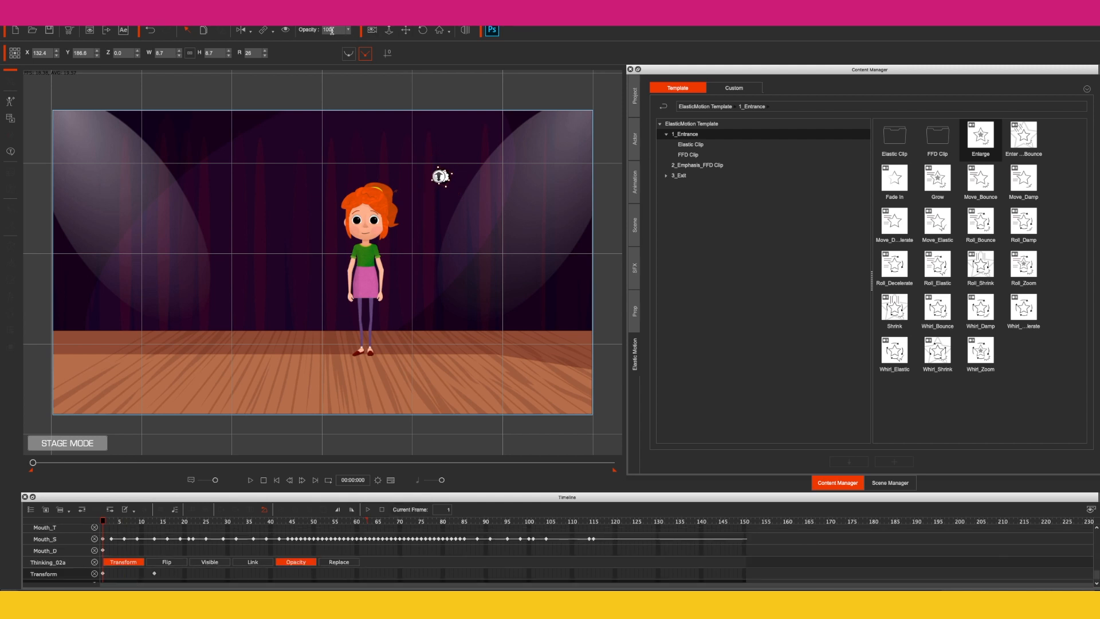
text(0)
click(119, 521)
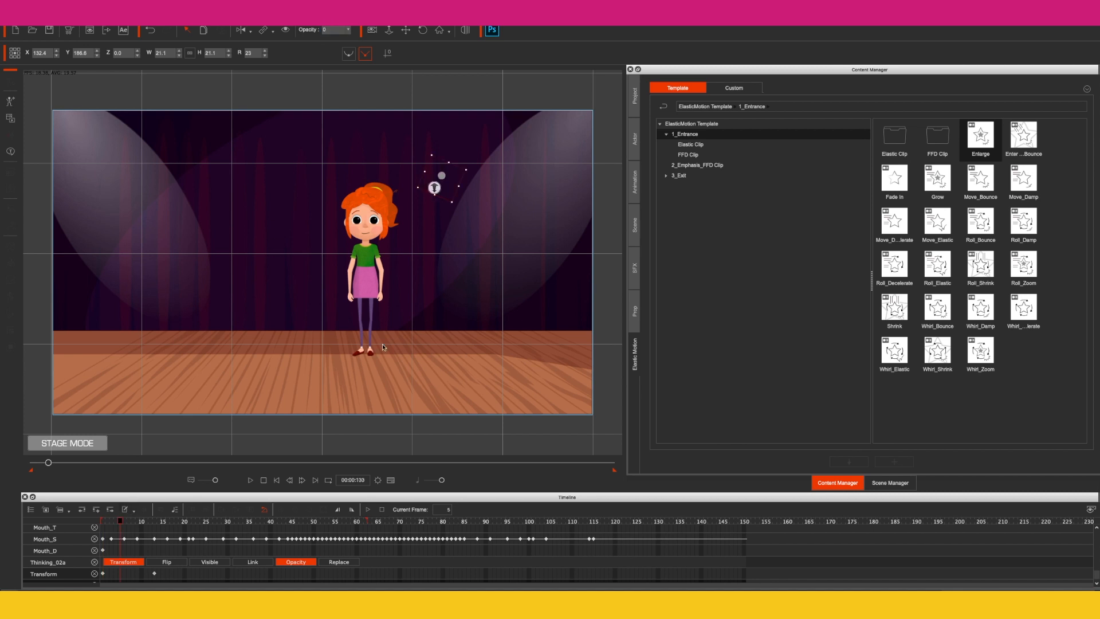
click(327, 29)
text(100)
key(Return)
click(275, 480)
click(250, 480)
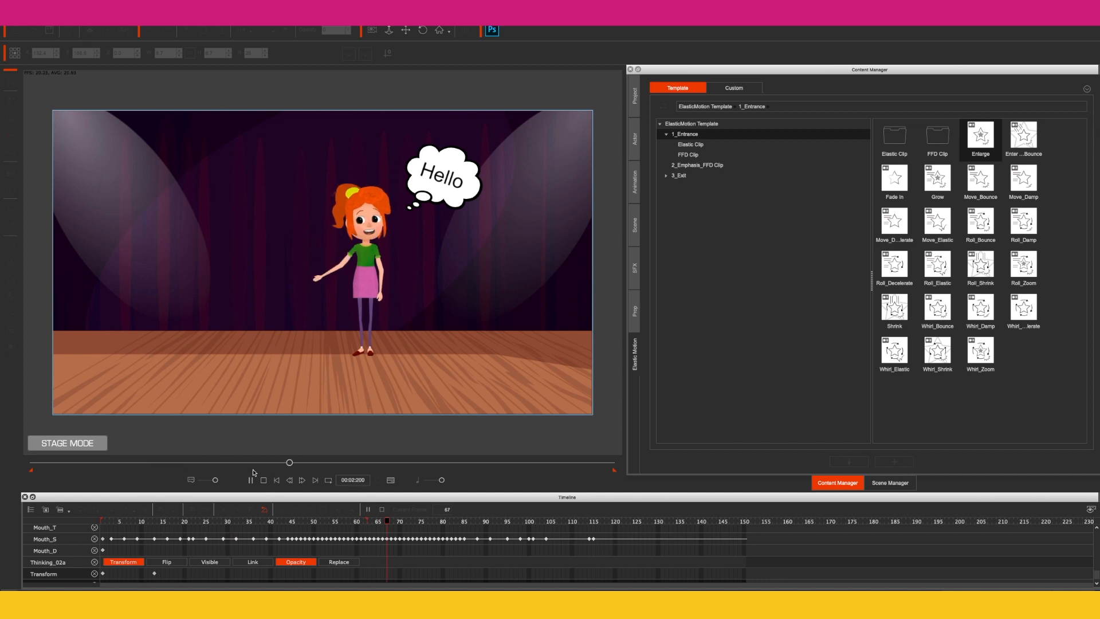
click(251, 480)
Enlarge the timeline and shift the thinking bubble's first-frame Transform and Opacity keys to start at frame 10
drag(248, 490, 257, 425)
scroll(285, 530, down, 1)
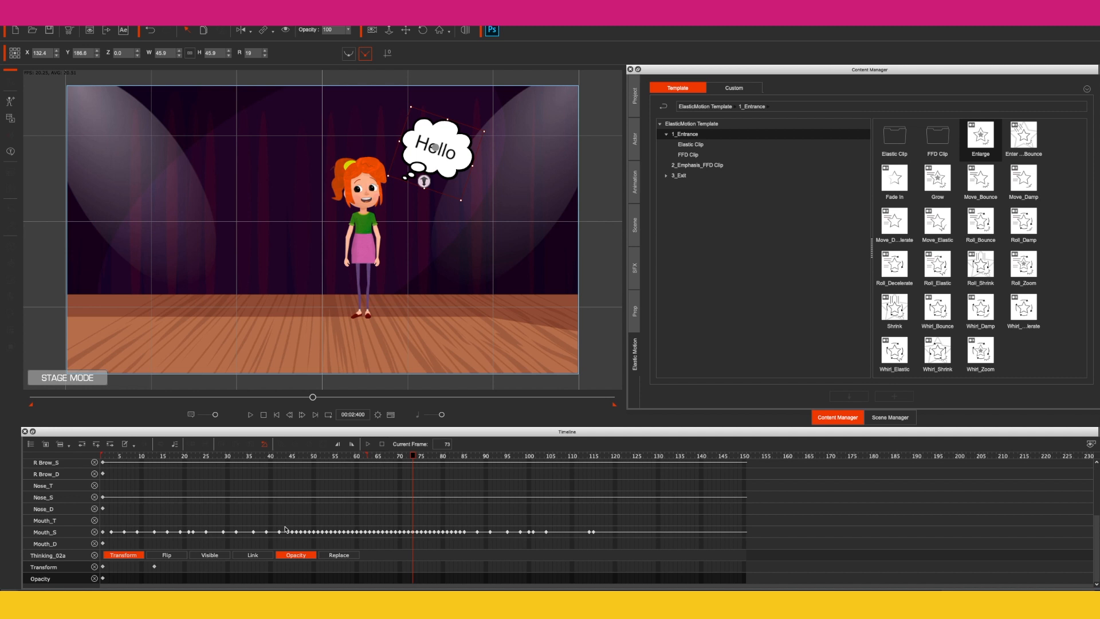
drag(162, 565, 141, 579)
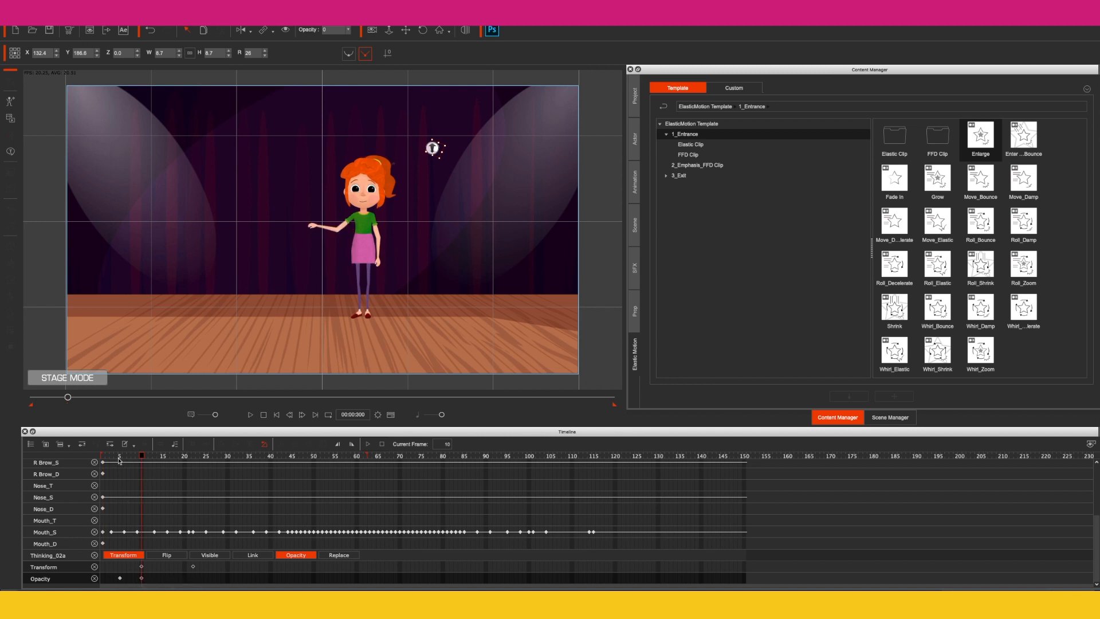
Play back the scene and set the thinking bubble's opacity to 0 at the first frame
key(space)
key(space)
double_click(327, 30)
text(0)
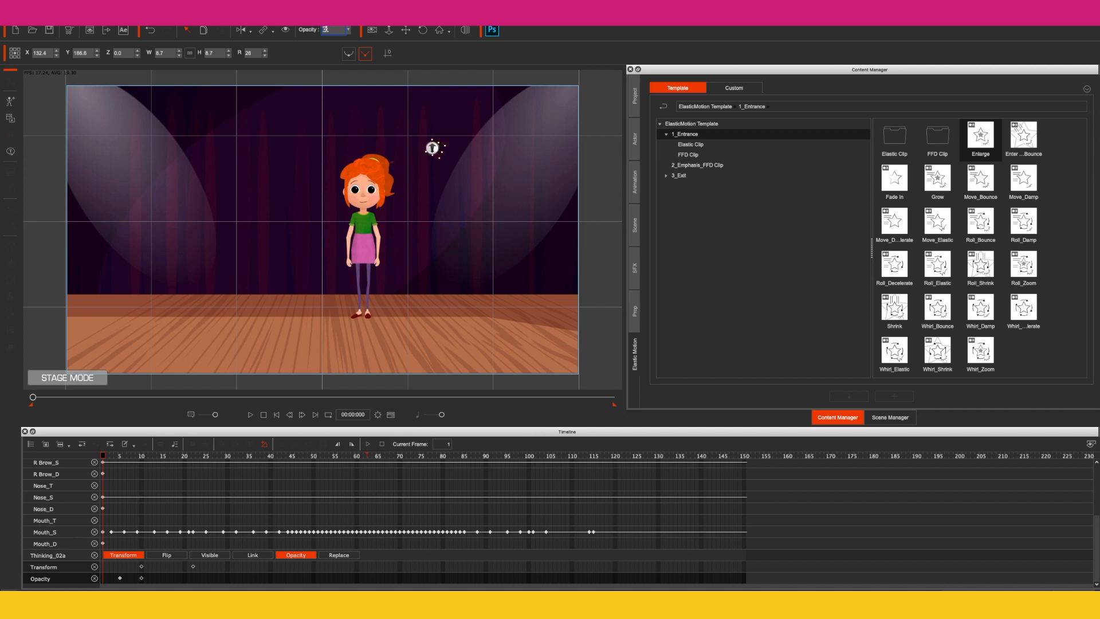
Try to move the thinking bubble's frame-5 opacity key to frame 12, and undo the key edits
drag(115, 454, 144, 456)
right_click(142, 578)
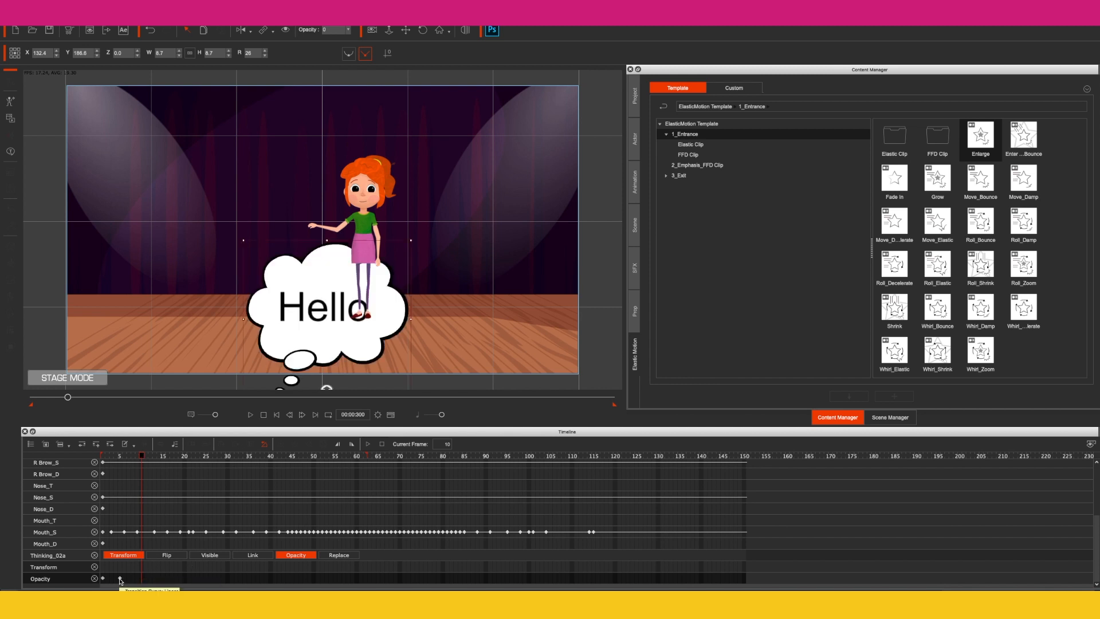
drag(120, 578, 150, 578)
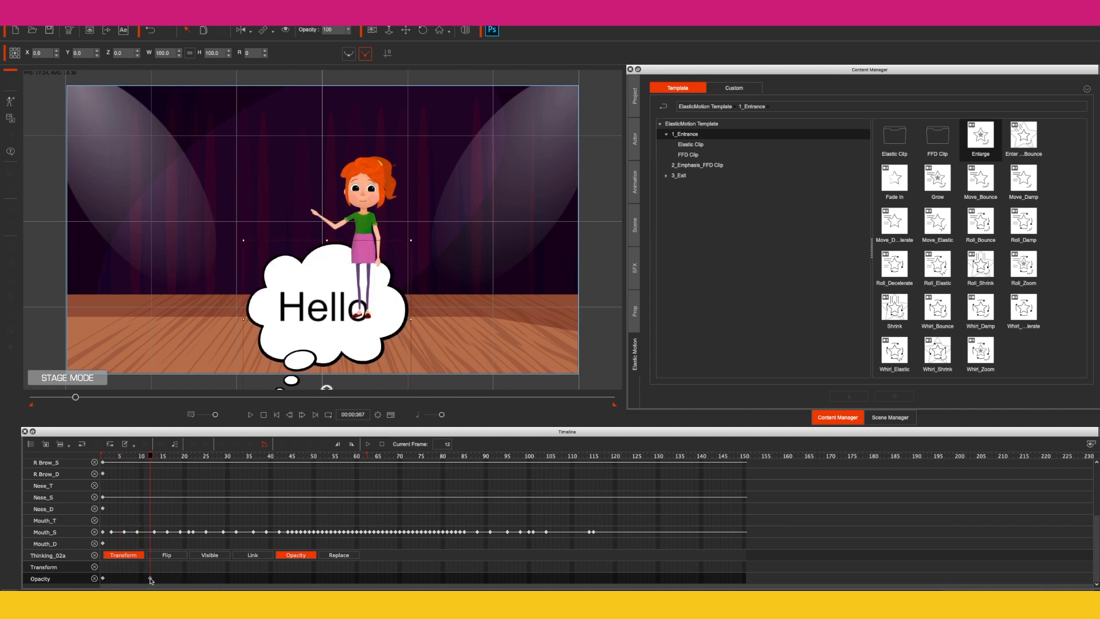
key(super+z)
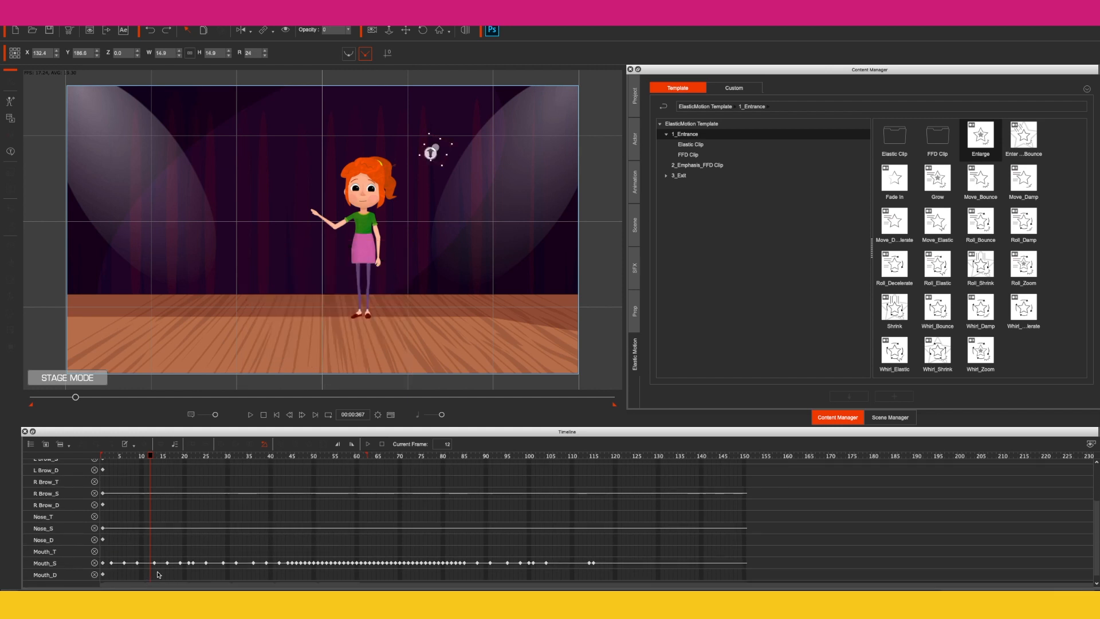
Play the scene from the start, stop at frame 17 and show the thinking bubble's Opacity track again
scroll(159, 575, down, 1)
drag(128, 459, 42, 461)
key(space)
key(space)
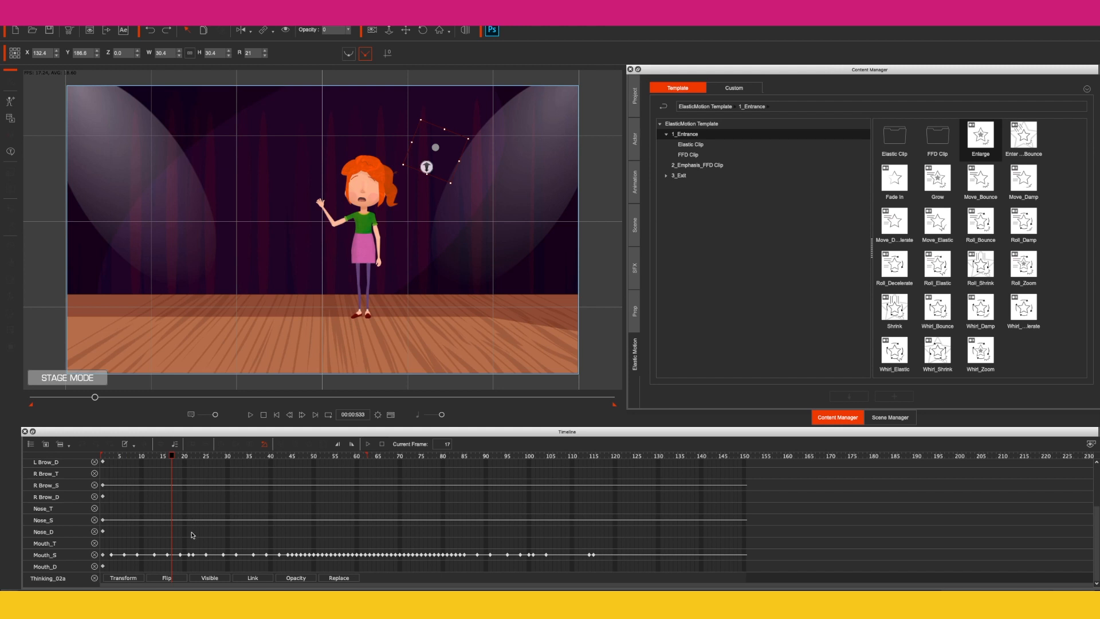
click(296, 578)
scroll(189, 560, down, 1)
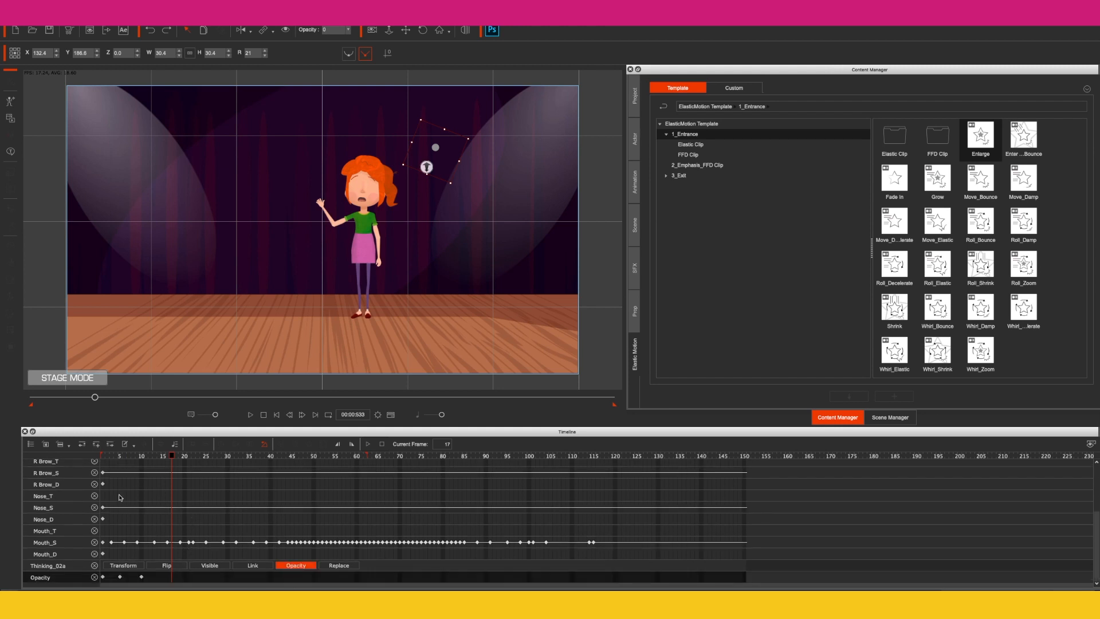
Move the thinking bubble's opacity keys to frames 10, 14 and 19 and play back the scene
click(107, 457)
drag(106, 456, 181, 452)
mouse_move(150, 576)
mouse_down()
mouse_move(101, 579)
mouse_move(142, 579)
mouse_up()
key(space)
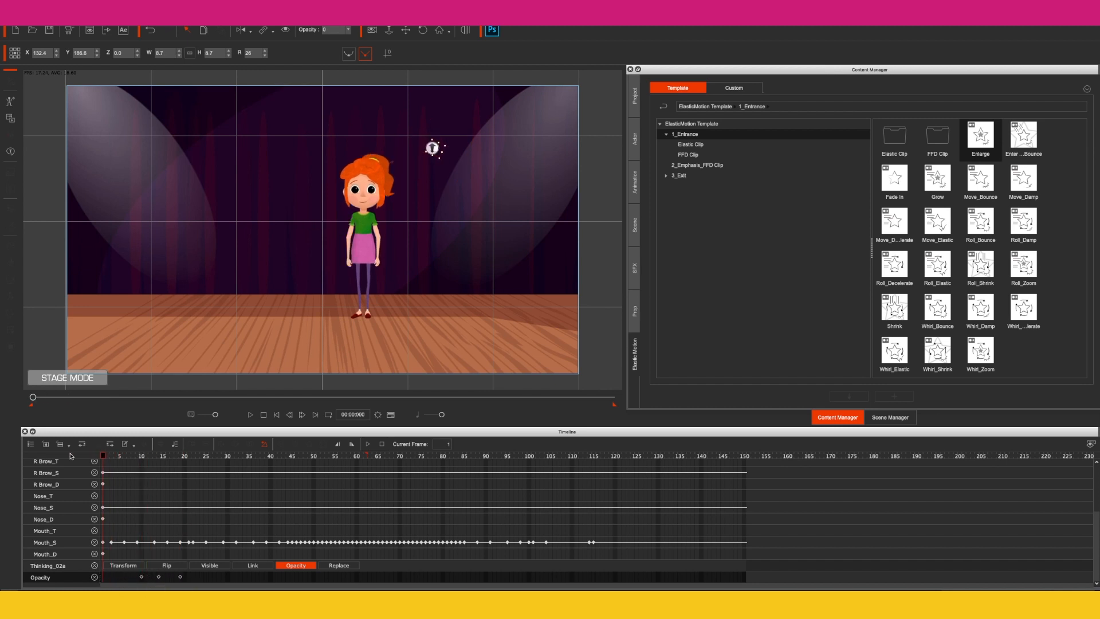
key(space)
Set the thinking bubble's opacity to 100 at frame 19 and play back the scene
drag(175, 457, 181, 455)
double_click(328, 30)
text(100)
key(Return)
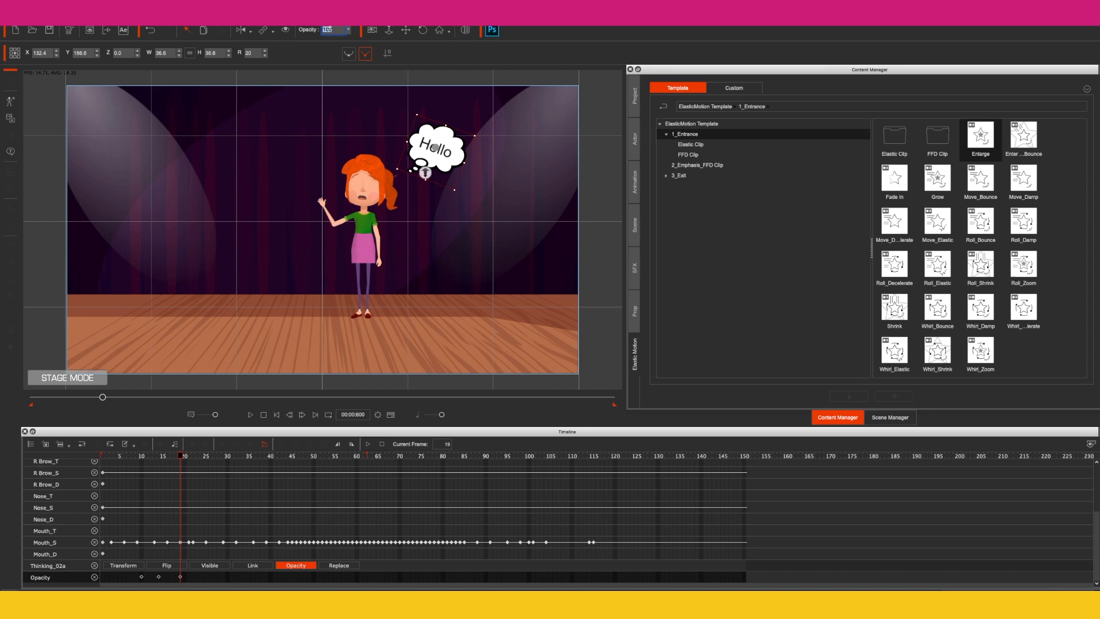
key(space)
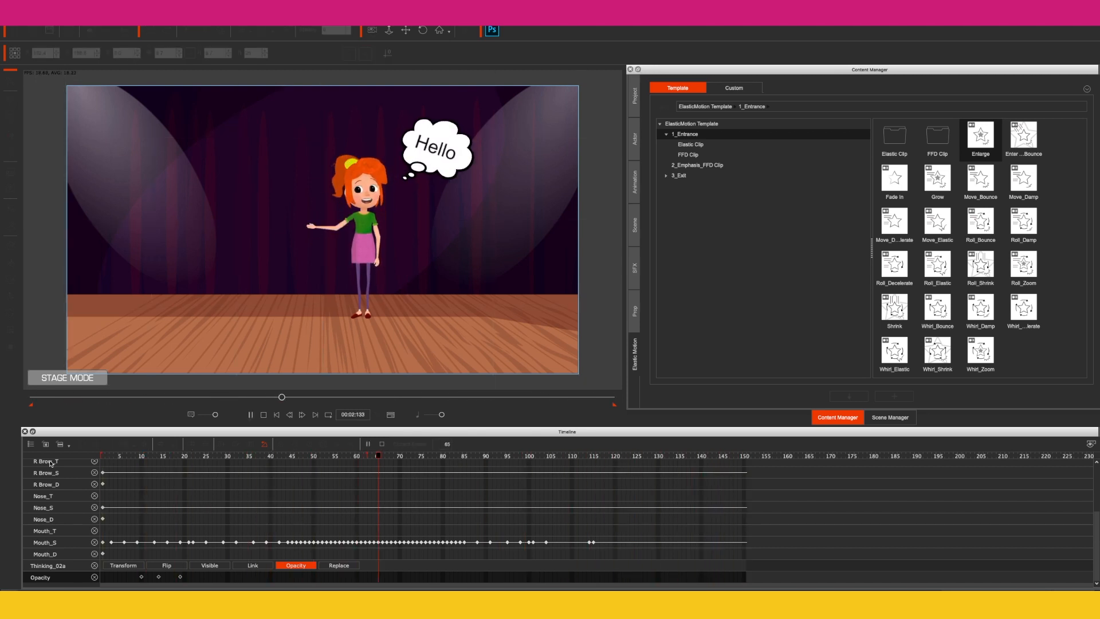
Stop playback and render the full scene as an H.264 MOV video at HD 1080p, saved as Test2 in the Text effect folder
click(263, 414)
click(276, 18)
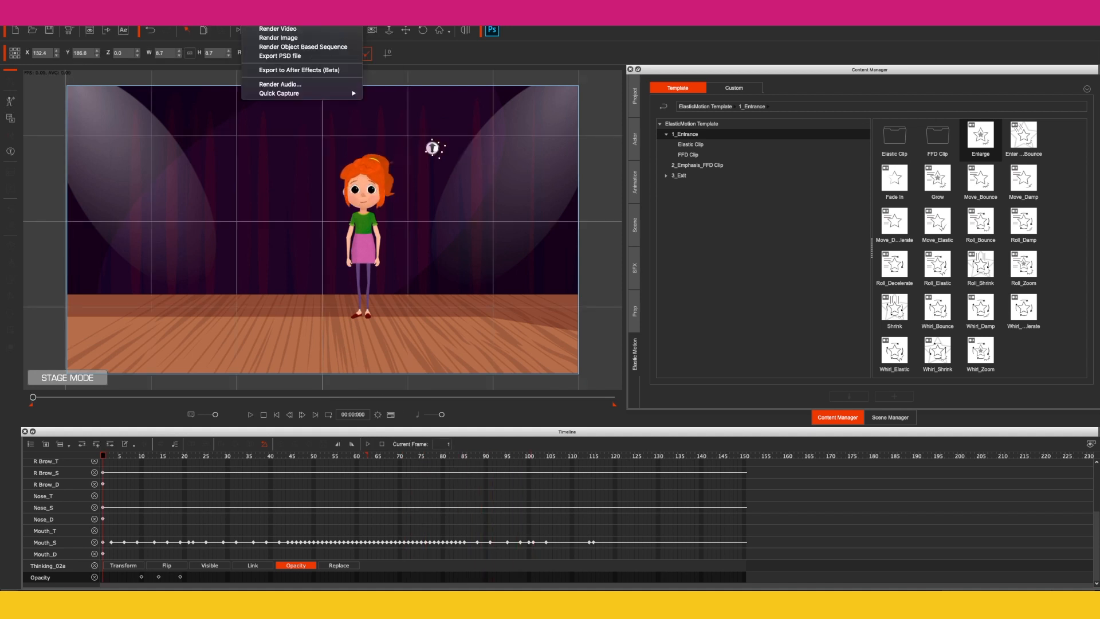
click(278, 29)
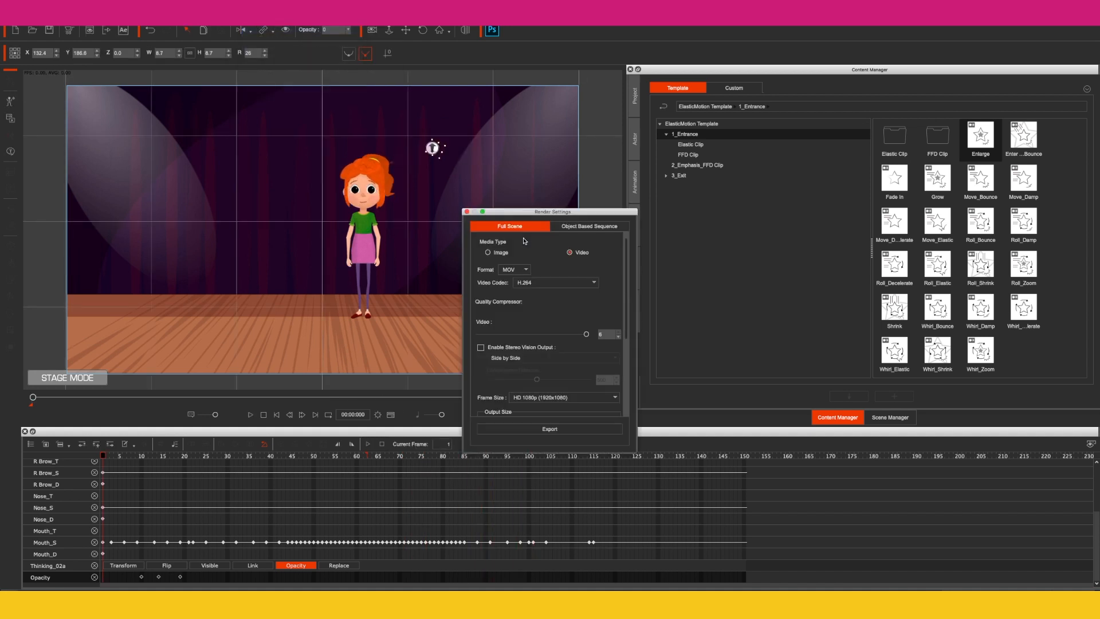
click(550, 428)
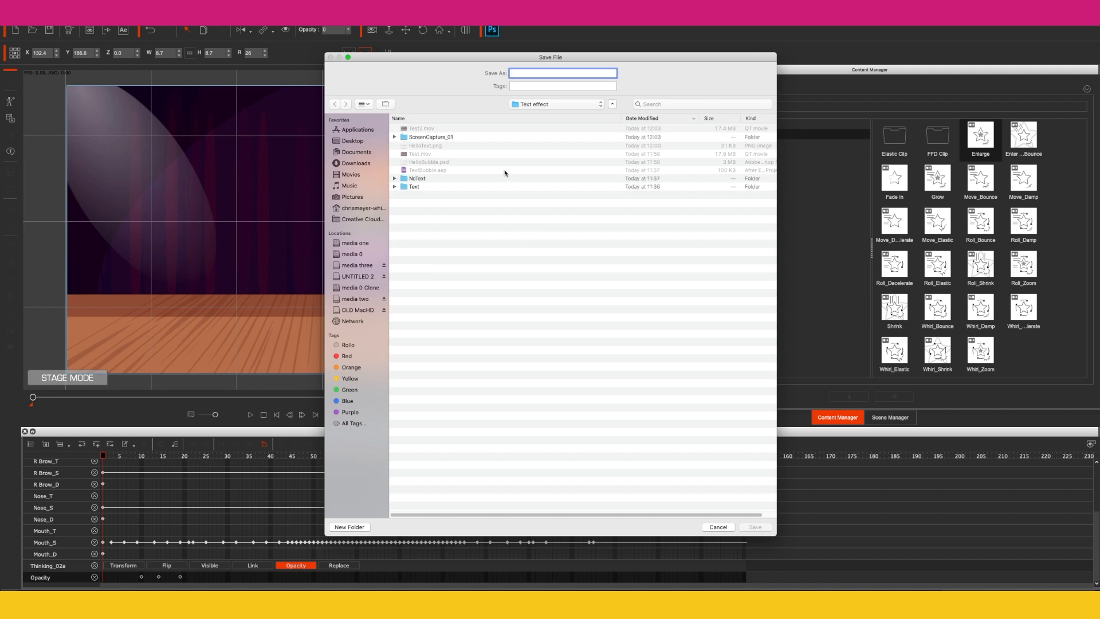
text(Test2)
click(561, 72)
key(Return)
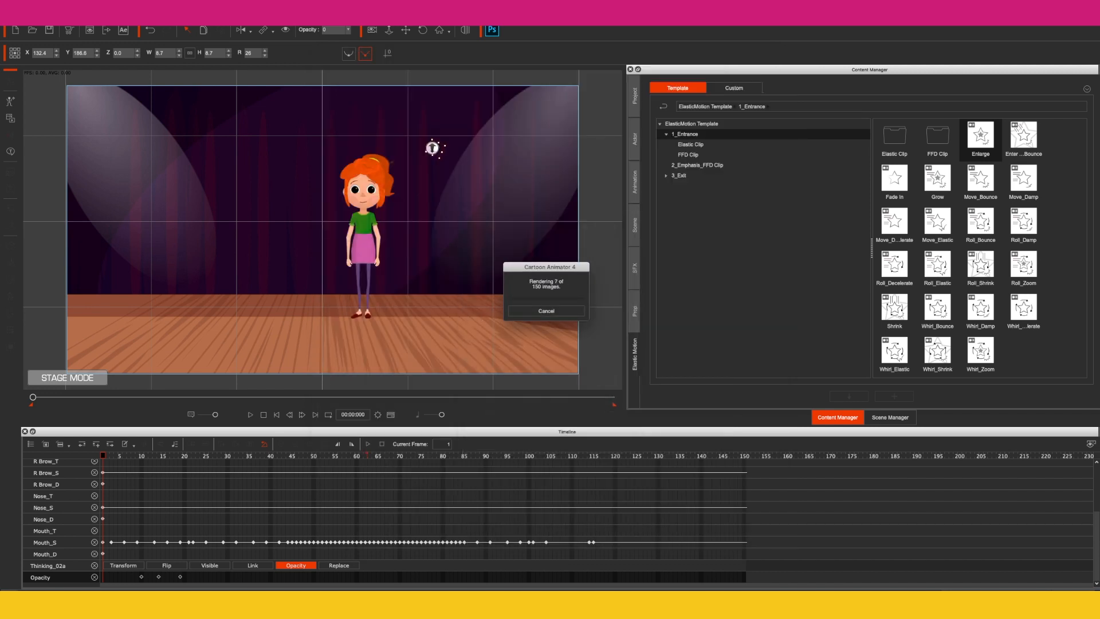